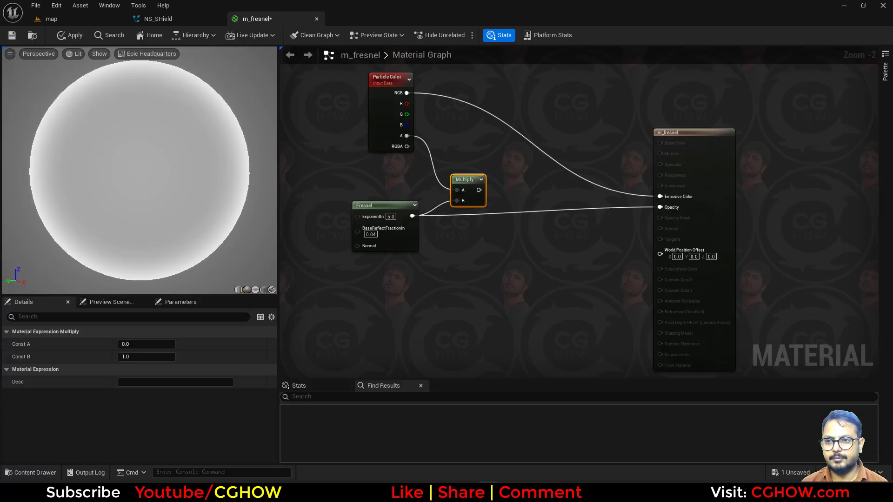
Connect the Multiply output to the Opacity input of m_fresnel and apply the material changes
mouse_move(479, 190)
left_mouse_down()
mouse_move(662, 207)
mouse_move(474, 192)
mouse_move(481, 202)
left_mouse_up()
right_click_drag(373, 302, 362, 280)
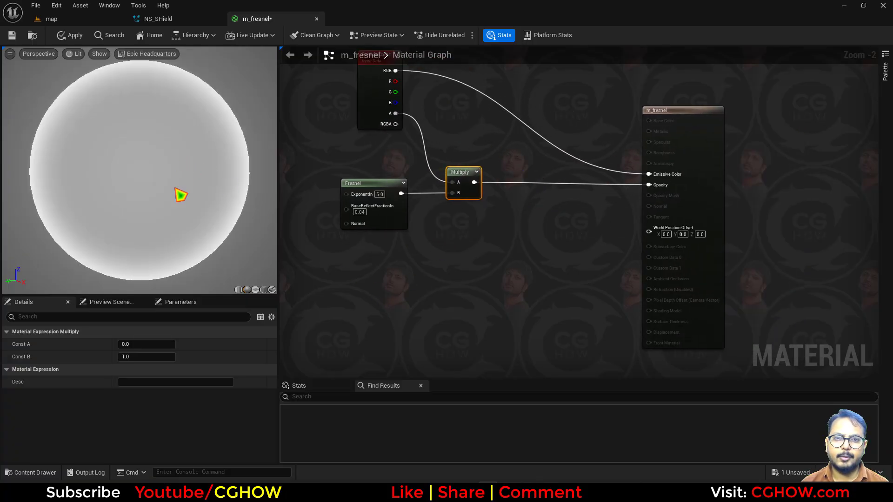
left_click_drag(347, 209, 309, 208)
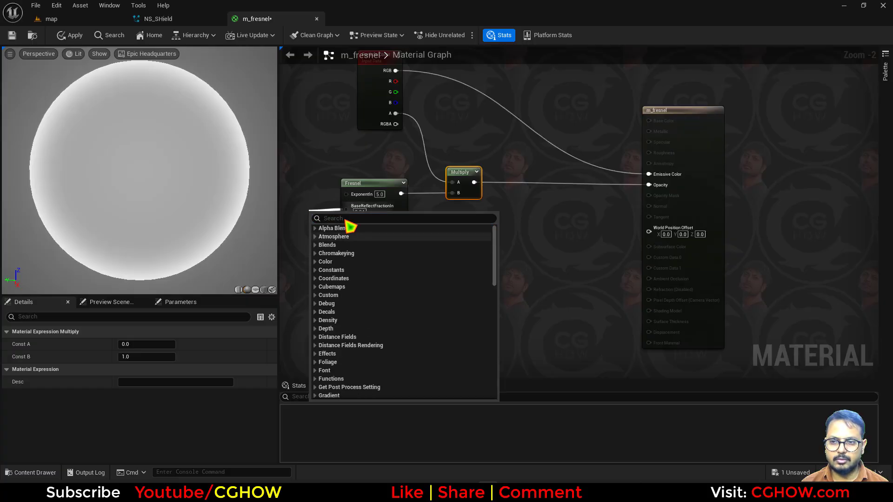
right_click_drag(357, 156, 426, 170)
mouse_move(492, 247)
right_mouse_down()
mouse_move(422, 214)
mouse_move(489, 243)
mouse_move(484, 253)
right_mouse_up()
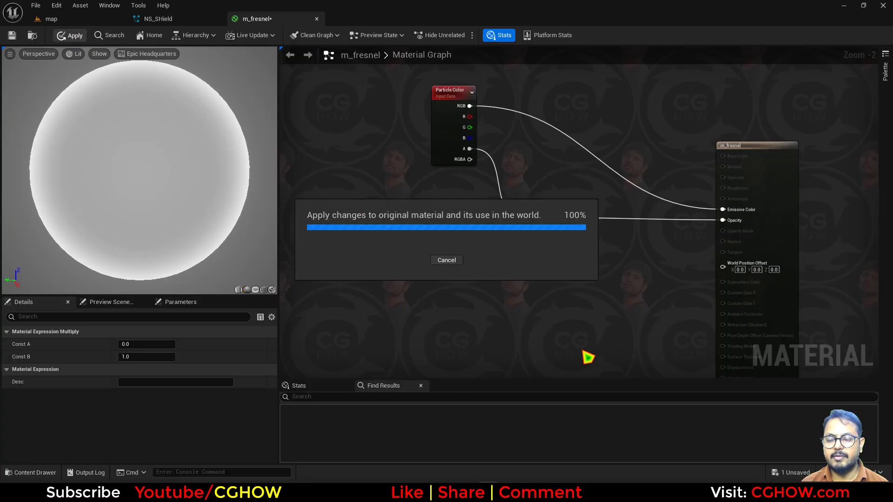
left_click(36, 37)
In NS_SHield, enable material overrides on the sphere's Mesh Renderer and add m_fresnel as the explicit override material
left_click(167, 20)
left_click(311, 271)
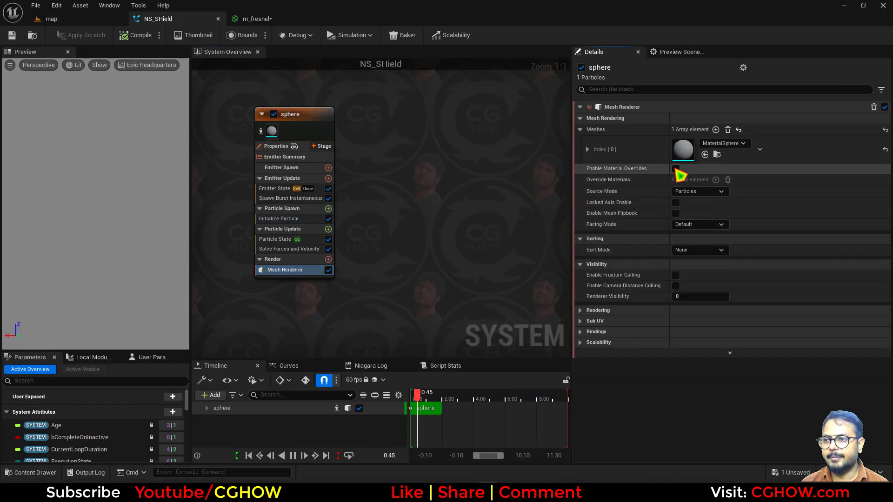
left_click(675, 169)
left_click(715, 180)
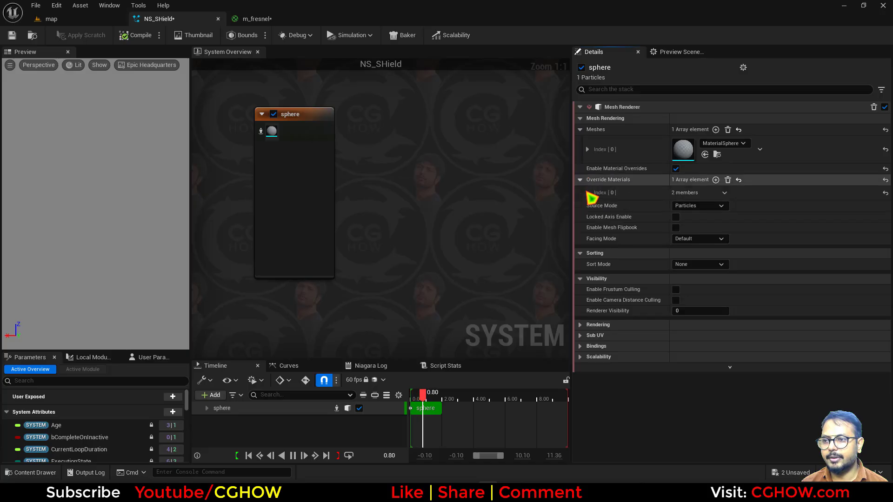
left_click(588, 193)
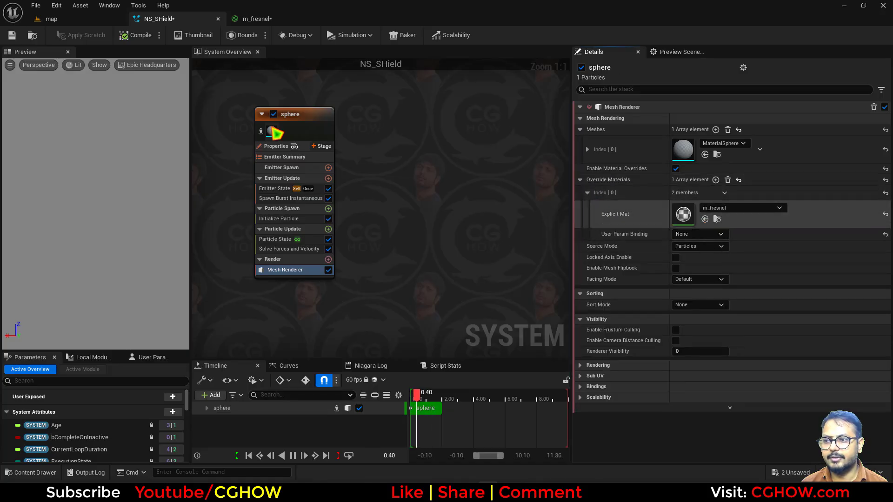
Set the Initialize Particle color of the sphere emitter to orange, save the system, and view the shield in the map
left_click(288, 218)
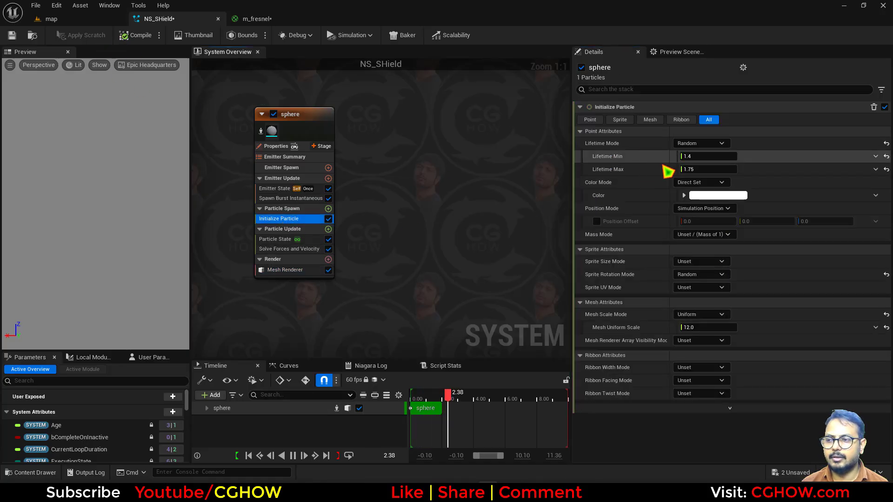
left_click(717, 195)
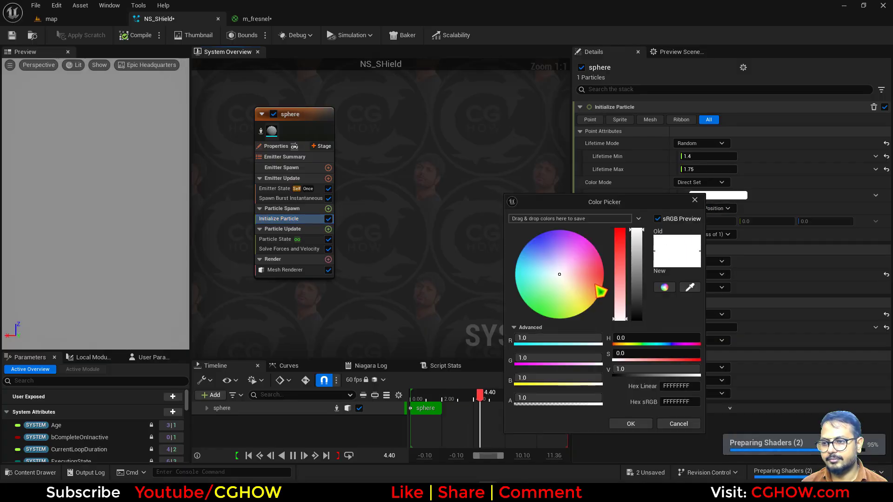
left_click_drag(596, 286, 604, 279)
left_click(641, 422)
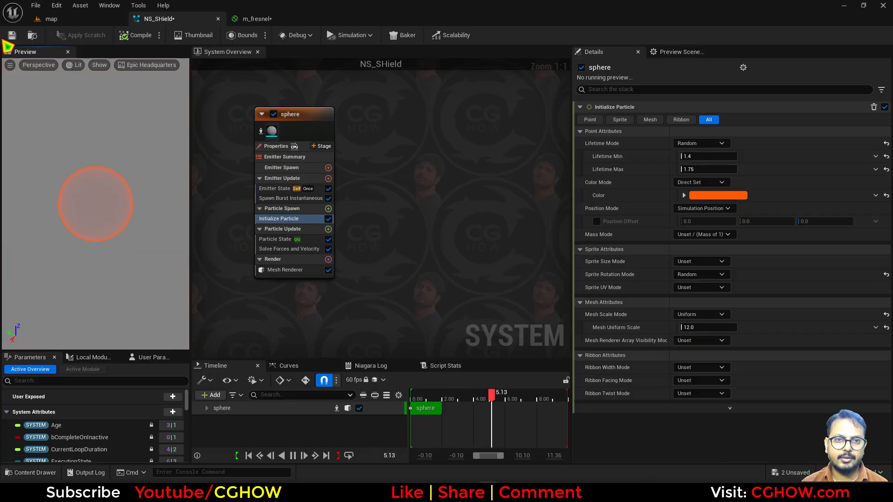
key("ctrl+s")
left_click(64, 21)
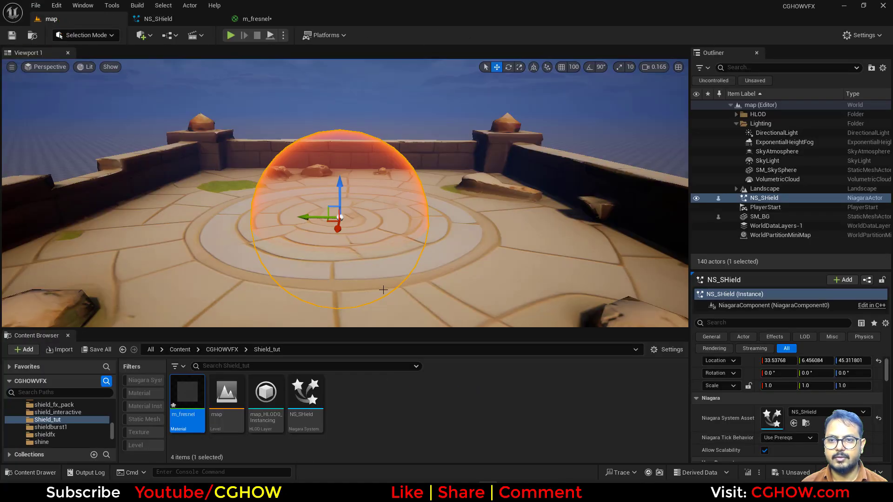
left_click(369, 232)
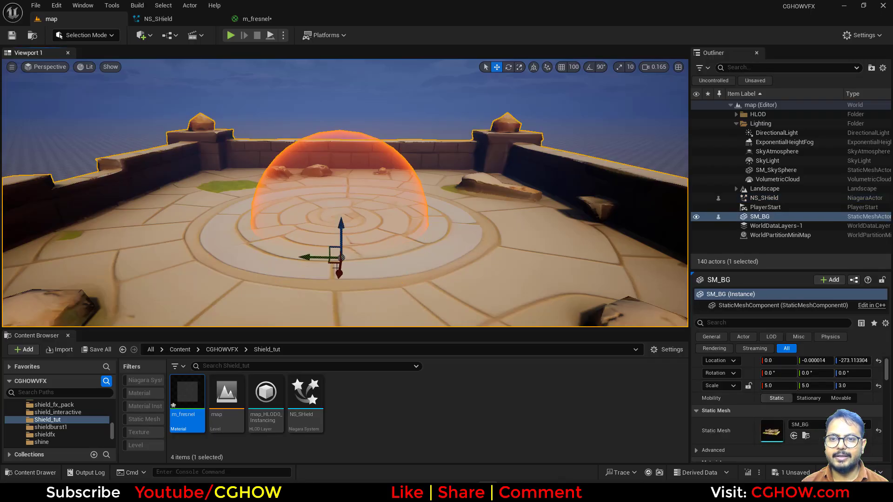
In the m_fresnel graph, move the Fresnel node aside and add a Depth Fade node below it
left_click(268, 19)
right_click_drag(409, 273, 373, 228)
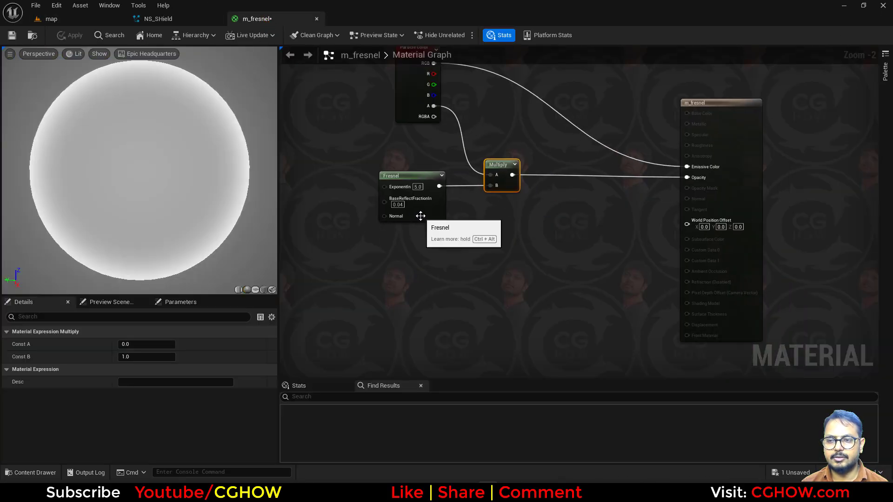
left_click_drag(421, 215, 325, 221)
right_click(363, 253)
type("de")
left_click(396, 280)
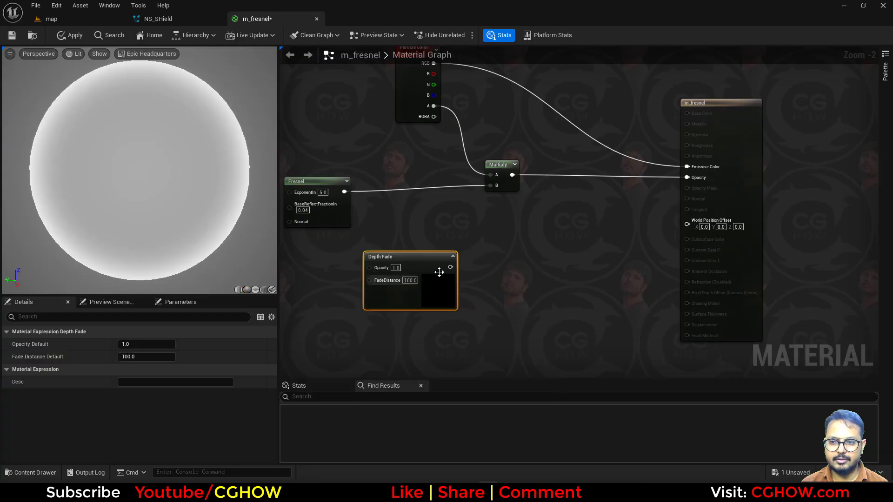
left_click_drag(429, 261, 405, 257)
right_click_drag(365, 289, 430, 292)
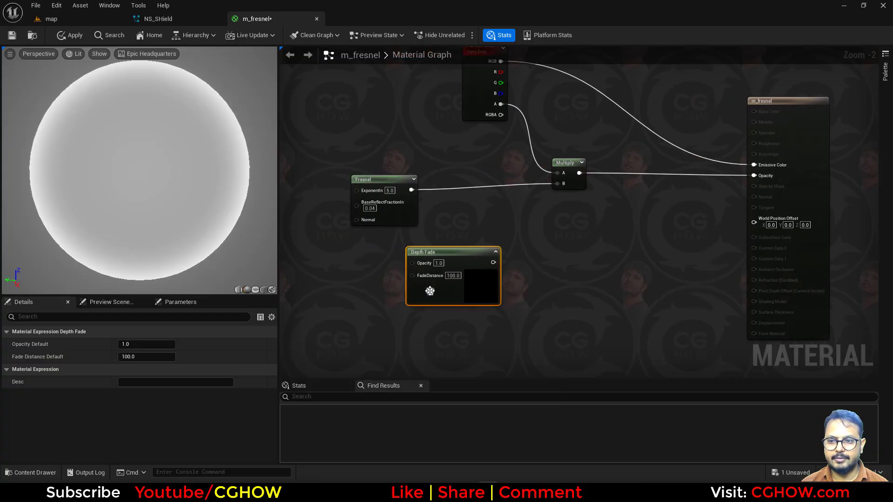
Add a Dynamic Parameter node and connect its Param1 output to the Depth Fade's FadeDistance input
right_click(335, 264)
type("dyn")
left_click(361, 328)
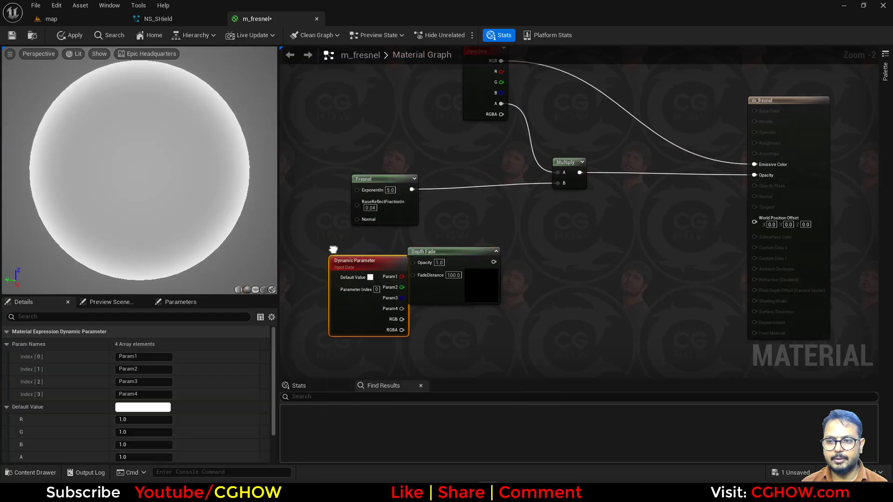
right_click_drag(333, 250, 369, 235)
left_click_drag(385, 302, 323, 305)
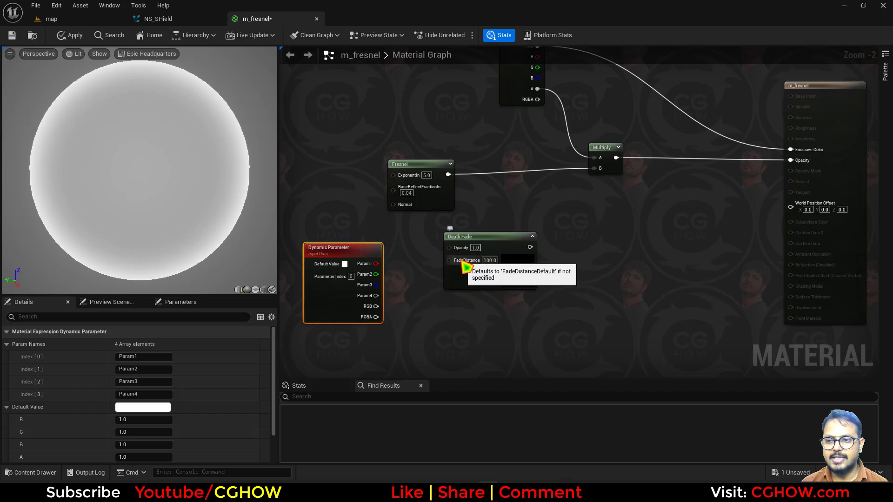
left_click_drag(449, 260, 376, 264)
Rename the first parameter of the Dynamic Parameter node to fade_Distance
left_click(137, 356)
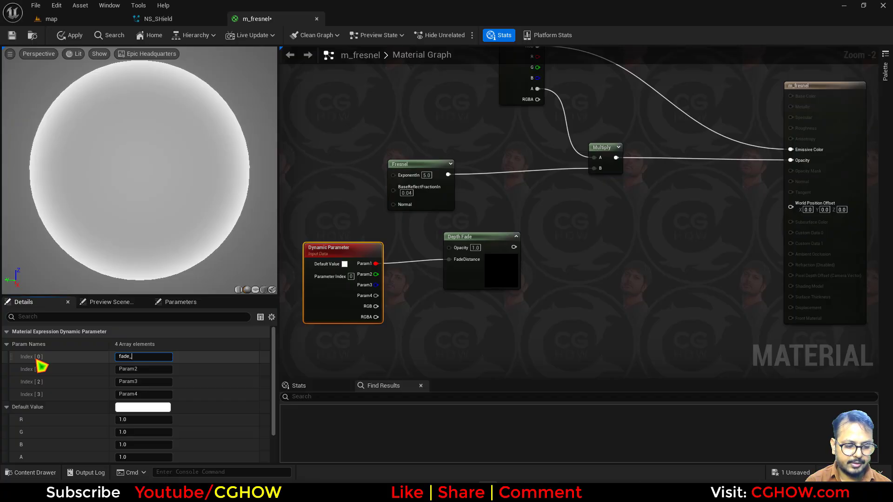
type("fade_Distance")
key("Return")
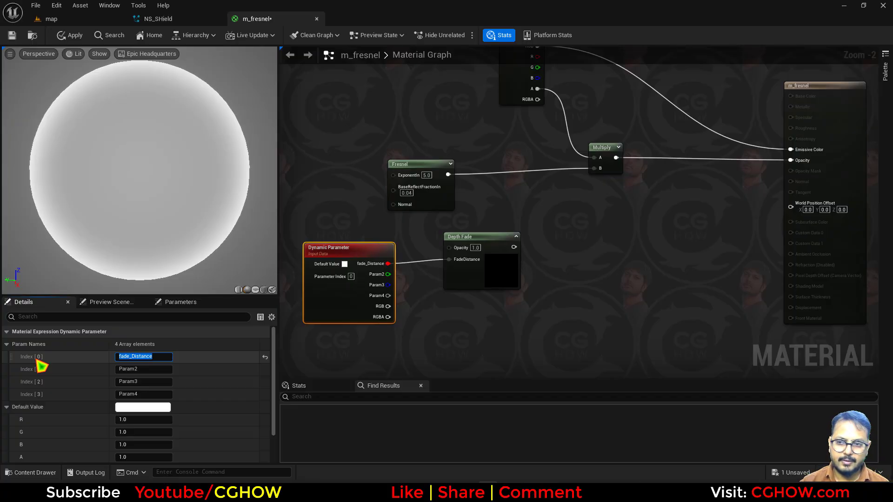
Add a 1-x node and feed the Depth Fade output into it
right_click_drag(535, 266, 471, 314)
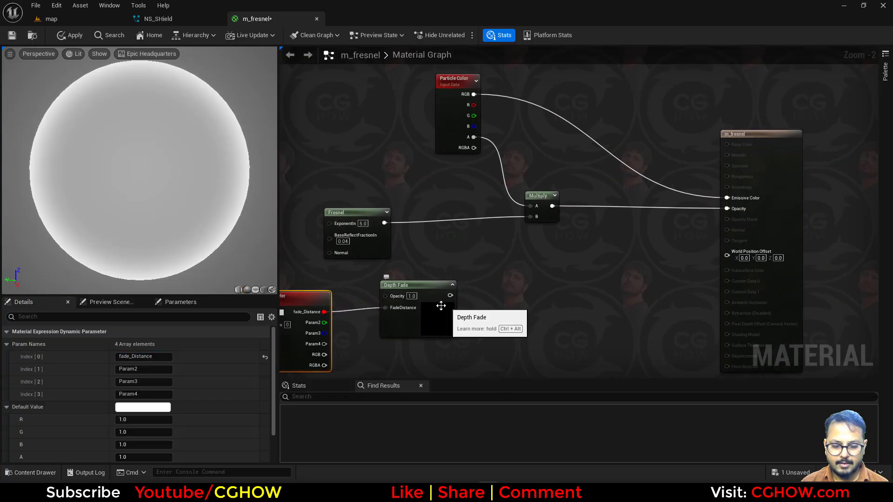
left_click(477, 284)
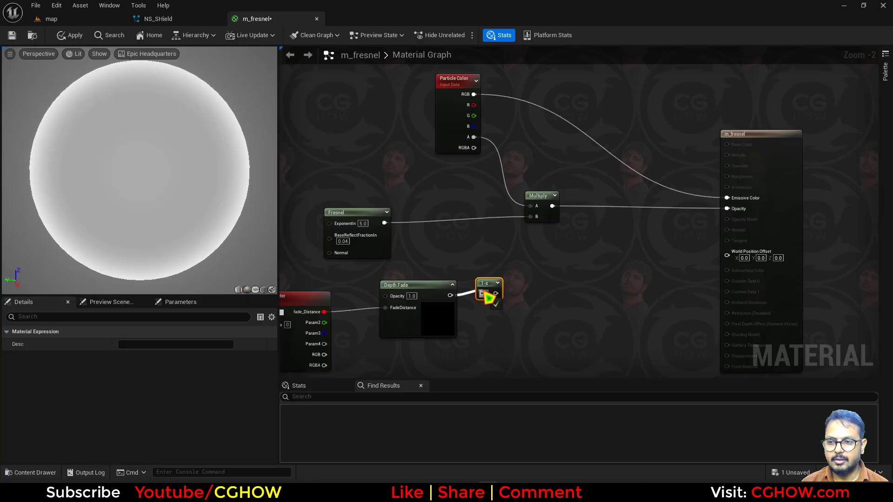
left_click_drag(485, 293, 483, 293)
Combine the Fresnel and 1-x outputs in an Add node, feed the sum into Multiply's B input, and apply the material
left_click(535, 275)
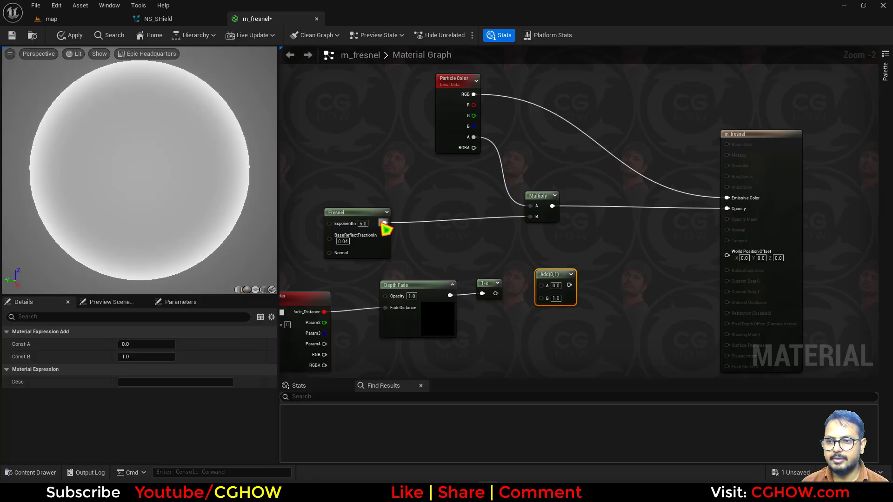
left_click_drag(384, 223, 558, 307)
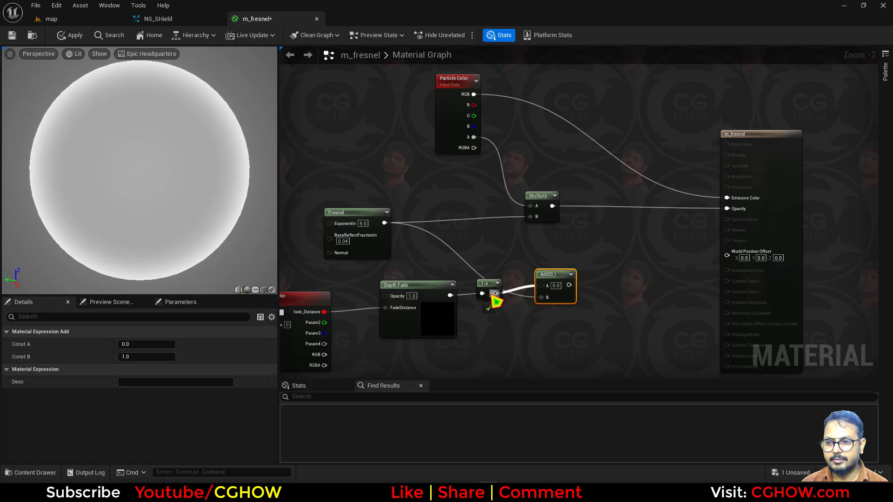
left_click_drag(496, 294, 530, 217)
right_click_drag(478, 253, 576, 233)
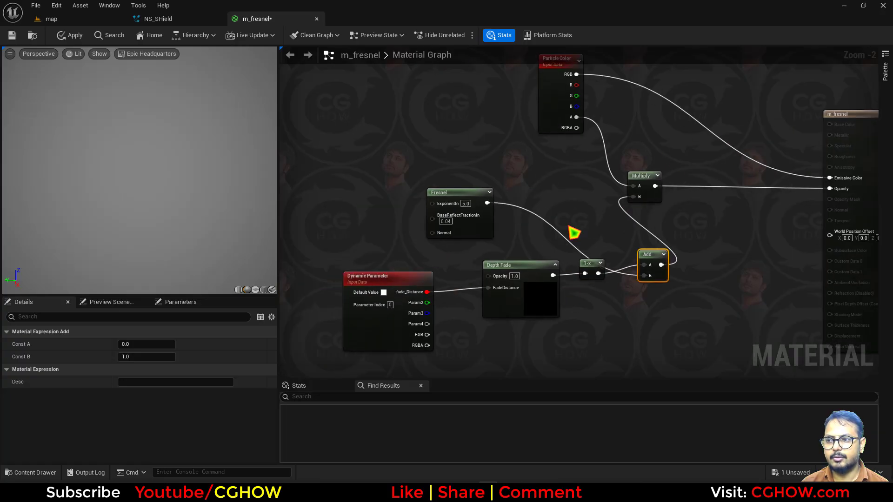
left_click(65, 36)
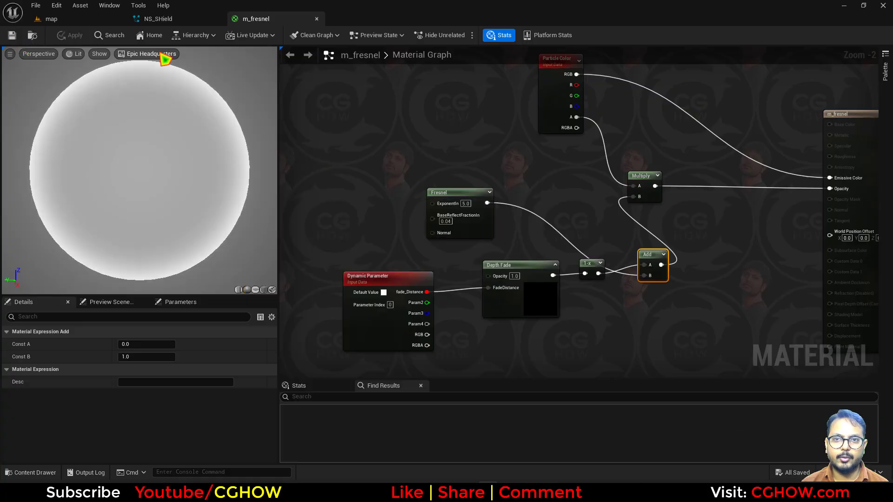
left_click(33, 35)
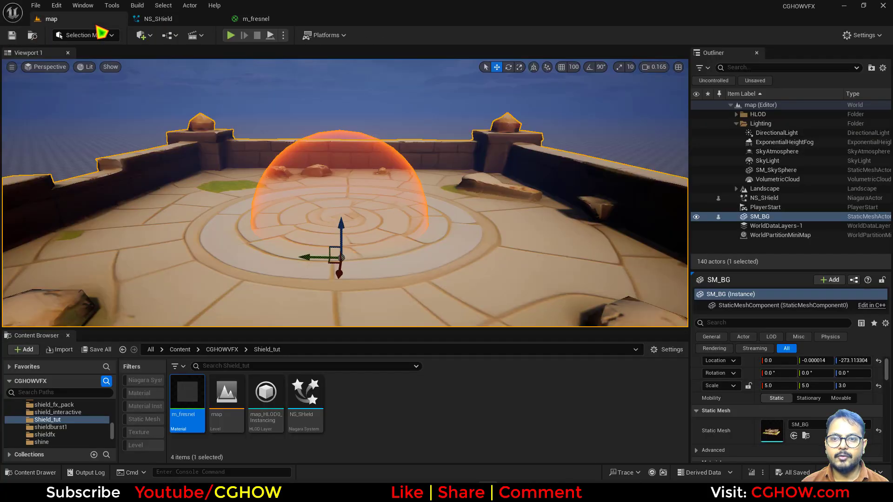
Add a Dynamic Material Parameters module to Particle Update in NS_SHield with fade_Distance set to 10
left_click(165, 19)
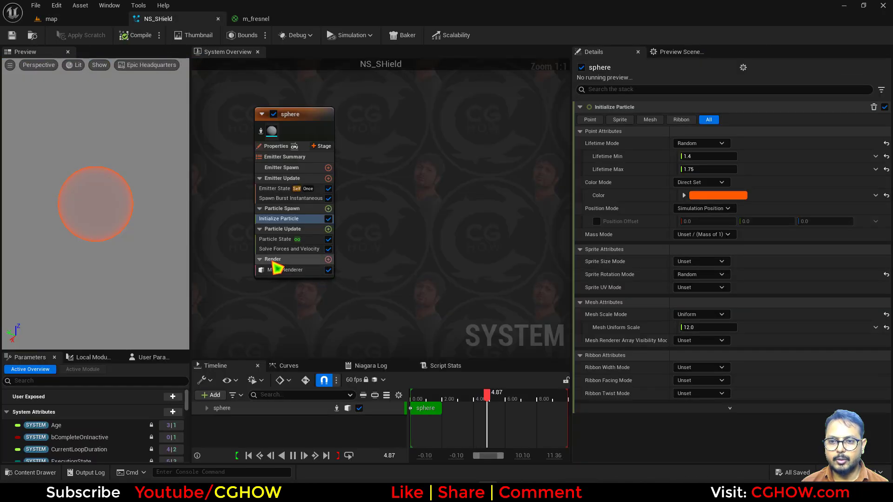
left_click(328, 229)
type("dt")
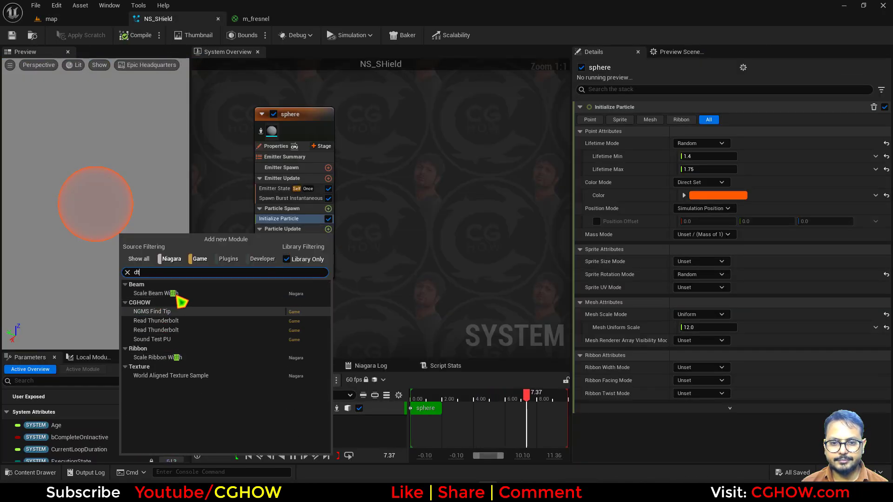
type("dy")
left_click(176, 311)
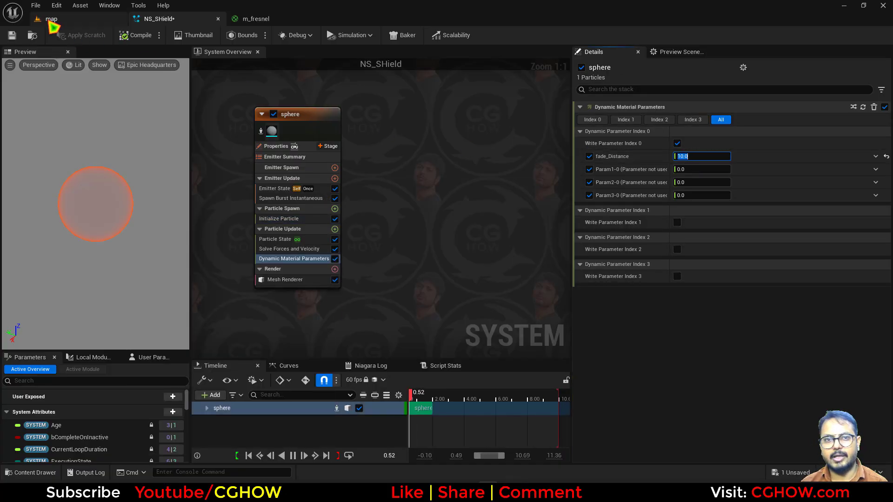
Set fade_Distance to 100 and inspect the shield's ground intersection in the map using game view
left_click(42, 19)
left_click(158, 19)
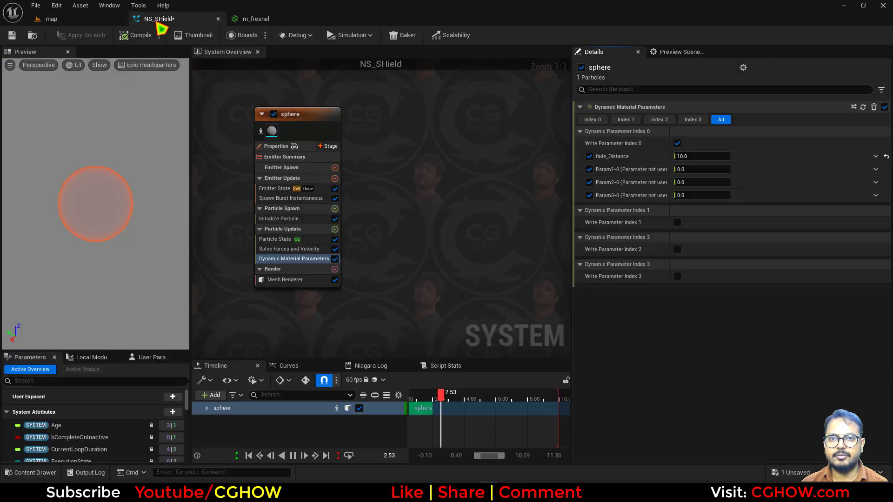
left_click(693, 157)
type("10")
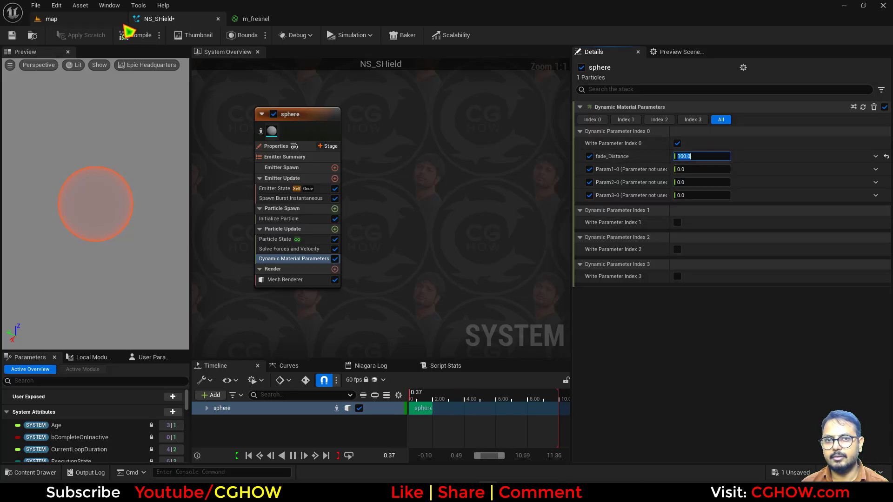
left_click(93, 20)
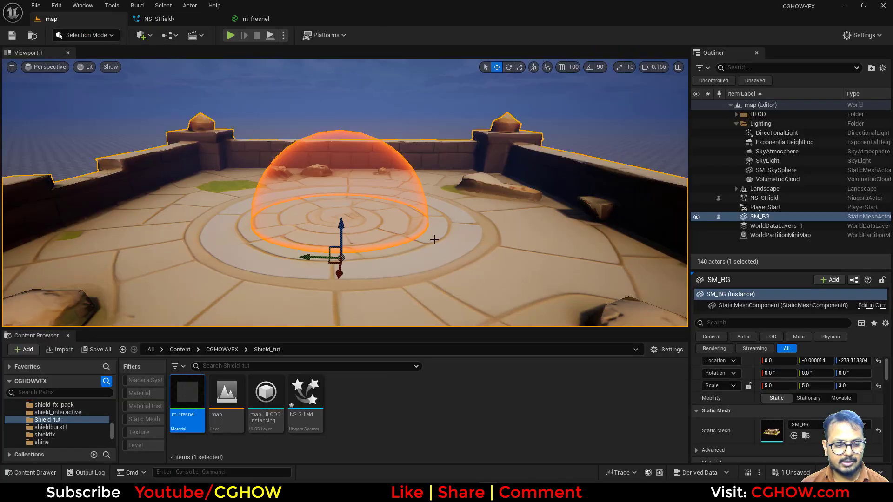
right_click_drag(435, 240, 425, 238)
key("g")
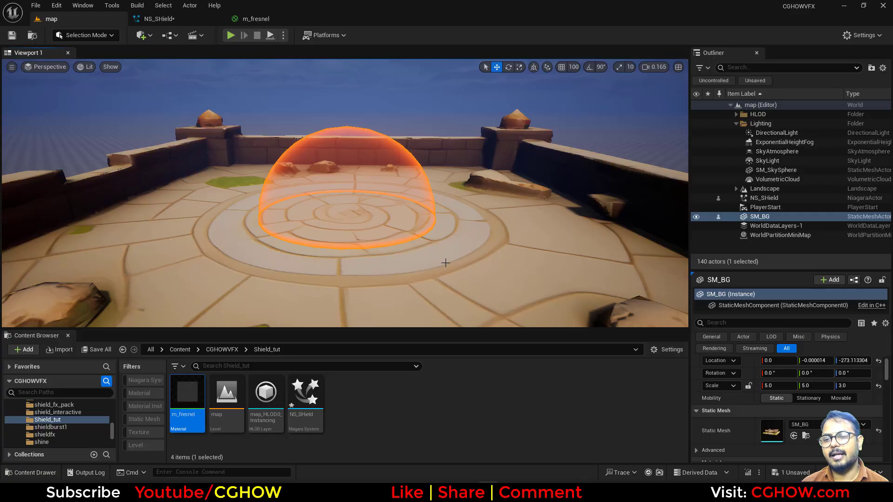
right_click_drag(344, 193, 349, 182)
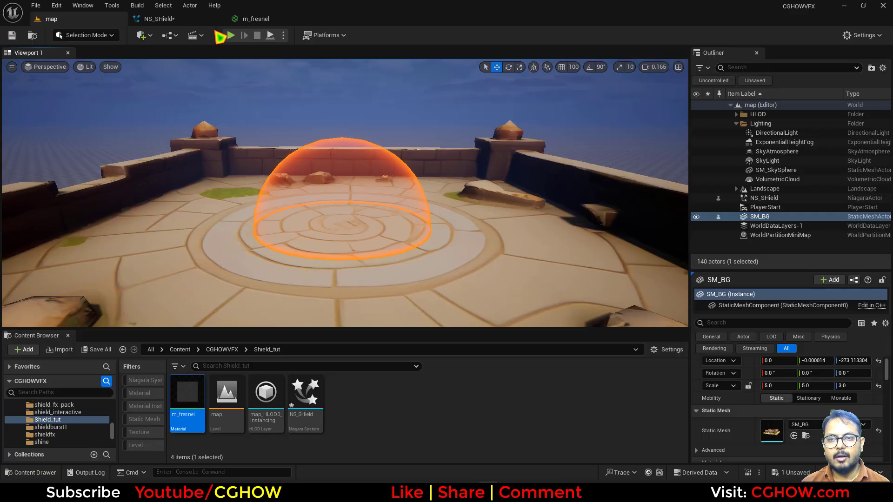
Set the Refraction Method of the m_fresnel material to Index Of Refraction
left_click(256, 18)
right_click_drag(623, 245, 514, 213)
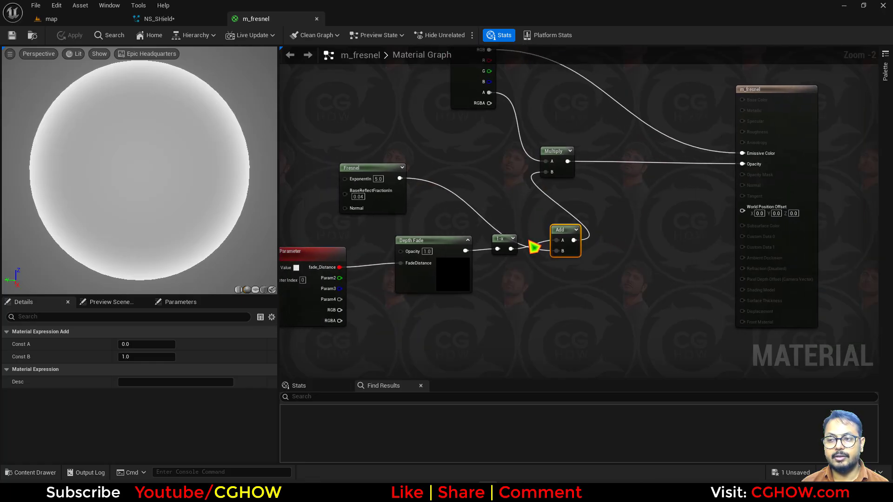
scroll(533, 245, "down", 1)
mouse_move(441, 272)
left_mouse_down()
mouse_move(412, 257)
mouse_move(425, 277)
left_mouse_up()
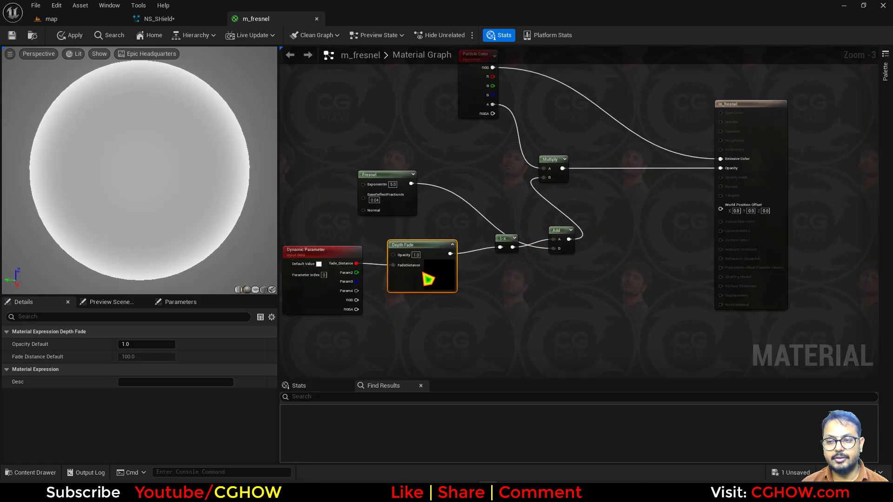
right_click_drag(736, 153, 625, 155)
left_click(657, 124)
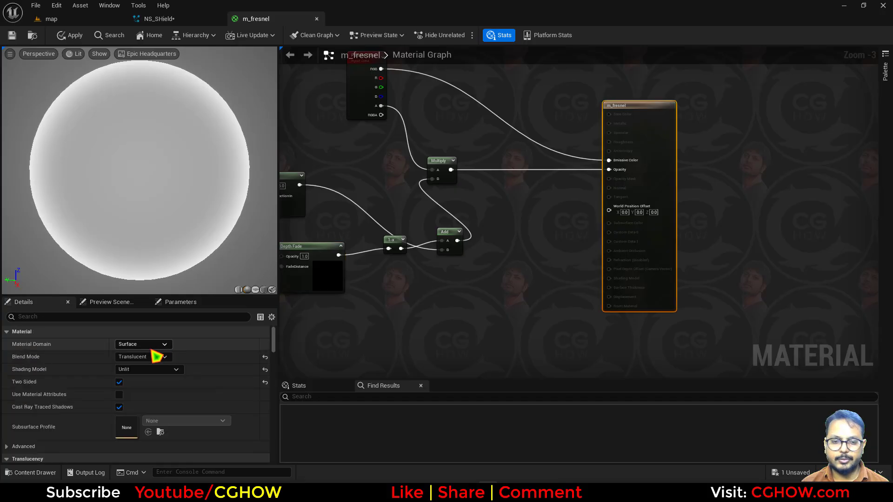
type("ref")
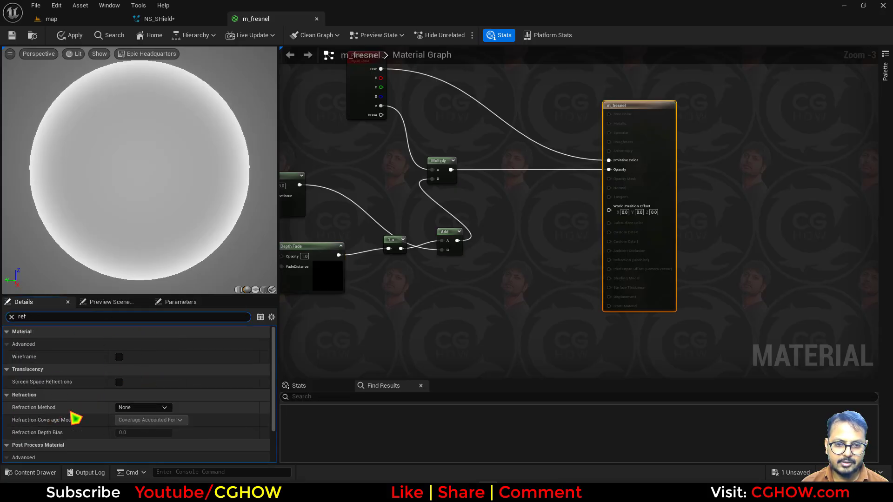
left_click(140, 408)
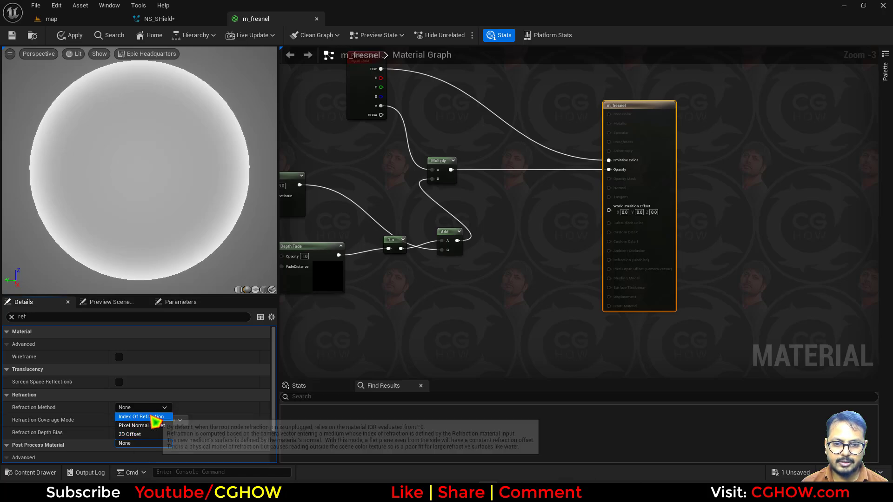
left_click(144, 417)
scroll(674, 272, "up", 3)
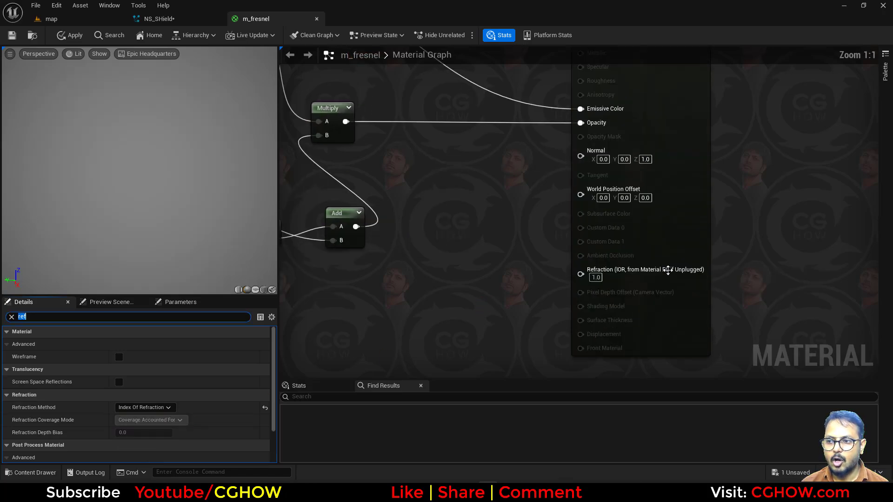
Add a Texture Sample node below the Depth Fade node and assign the T_aura texture to it
right_click_drag(403, 319, 556, 270)
scroll(595, 271, "down", 2)
right_click_drag(457, 274, 490, 236)
key("t")
left_click(465, 244)
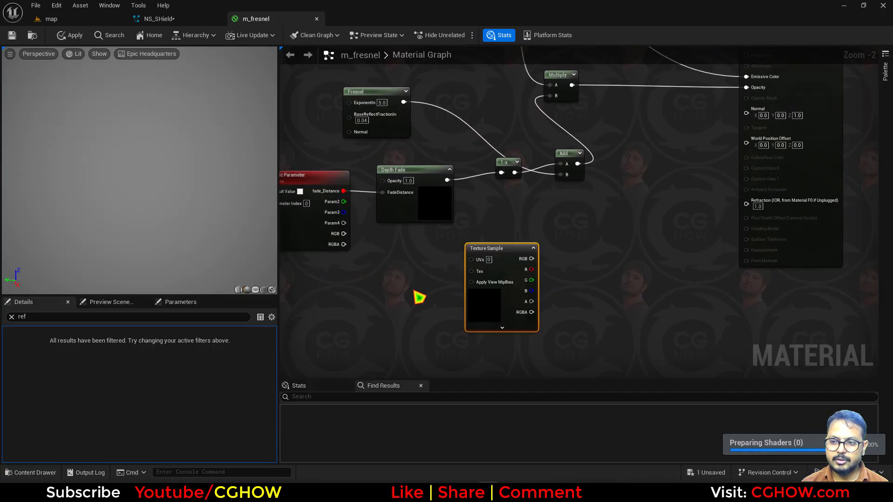
left_click(11, 317)
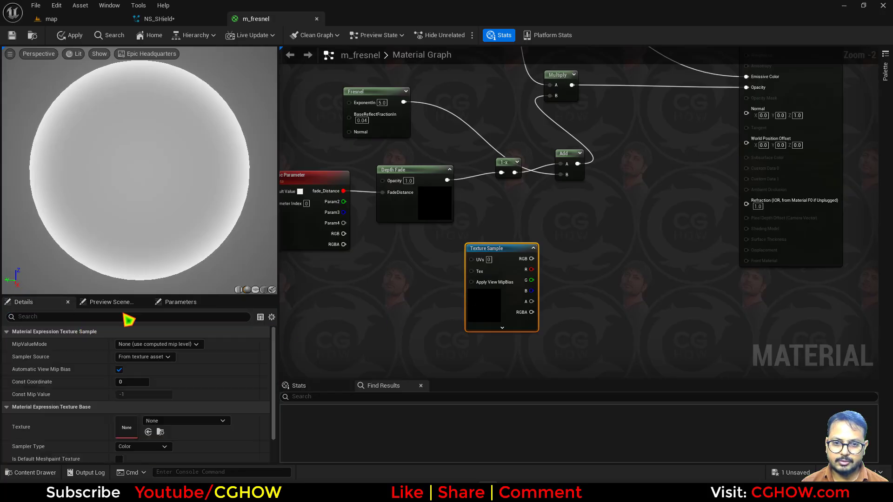
left_click(179, 421)
type("aura")
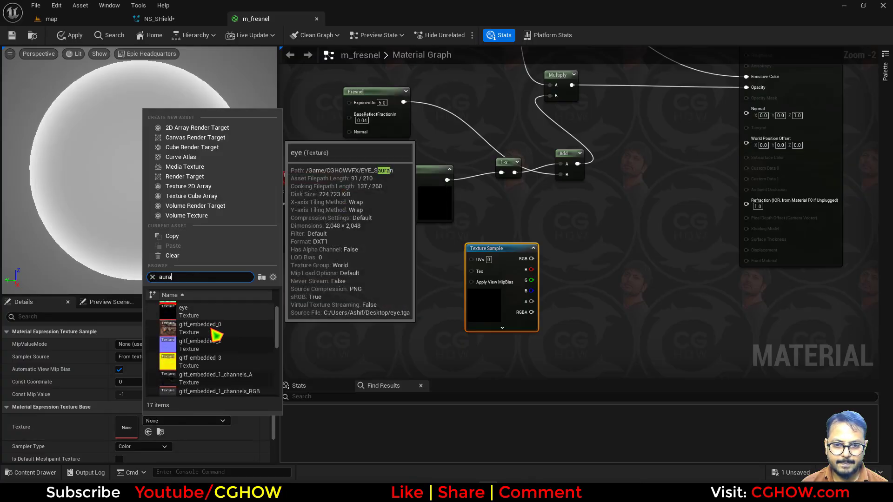
scroll(215, 339, "up", 1)
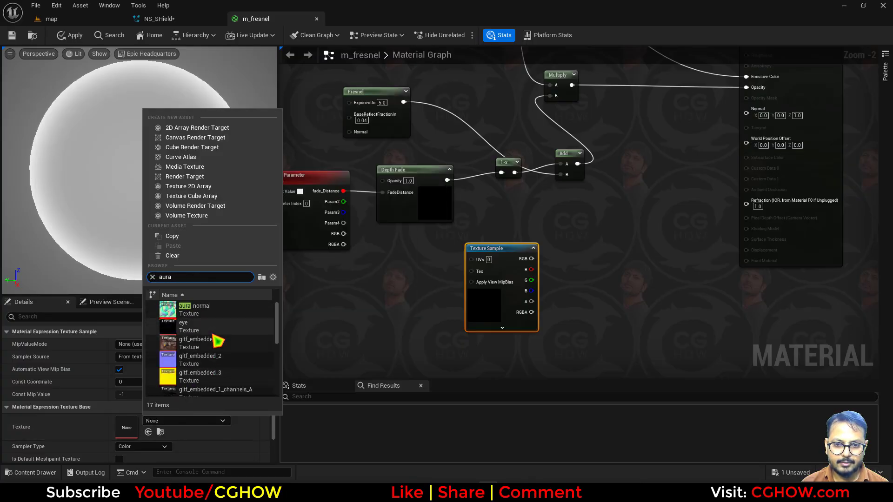
scroll(215, 340, "down", 4)
left_click(192, 364)
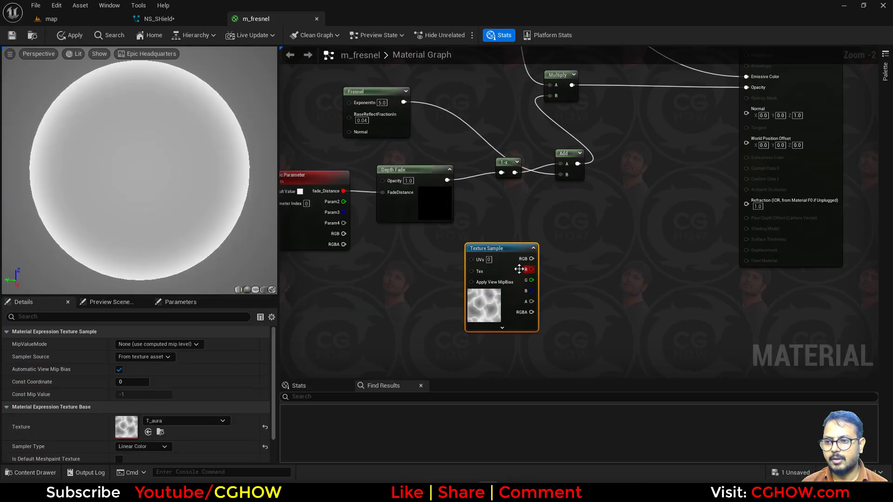
Preview the T_aura Texture Sample node on the preview sphere
key("space")
right_click_drag(400, 321, 465, 306)
scroll(153, 199, "down", 3)
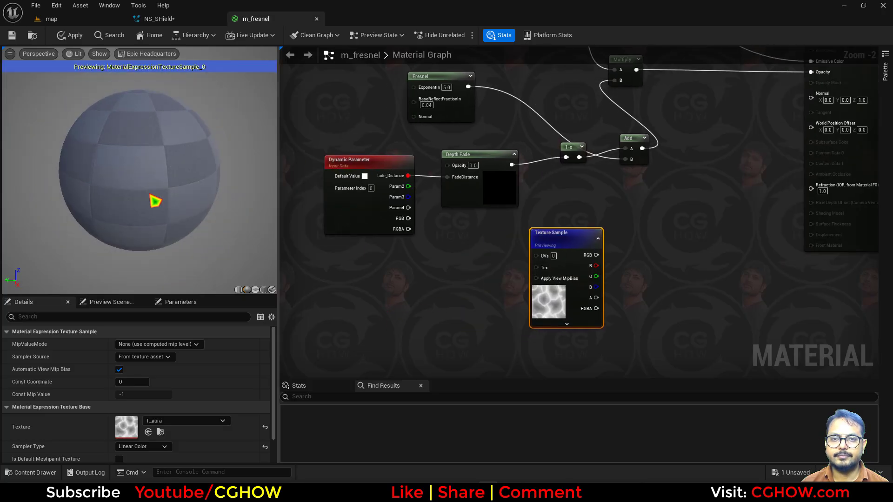
left_click_drag(153, 200, 119, 180)
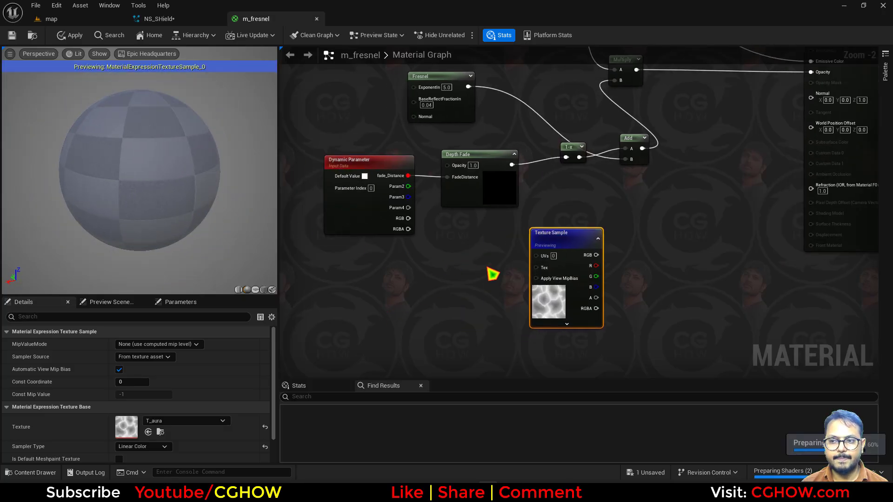
Add a Texture Coordinate node ahead of the T_aura Texture Sample
right_click_drag(445, 266, 465, 263)
left_click(434, 259)
key("u")
left_click(417, 237)
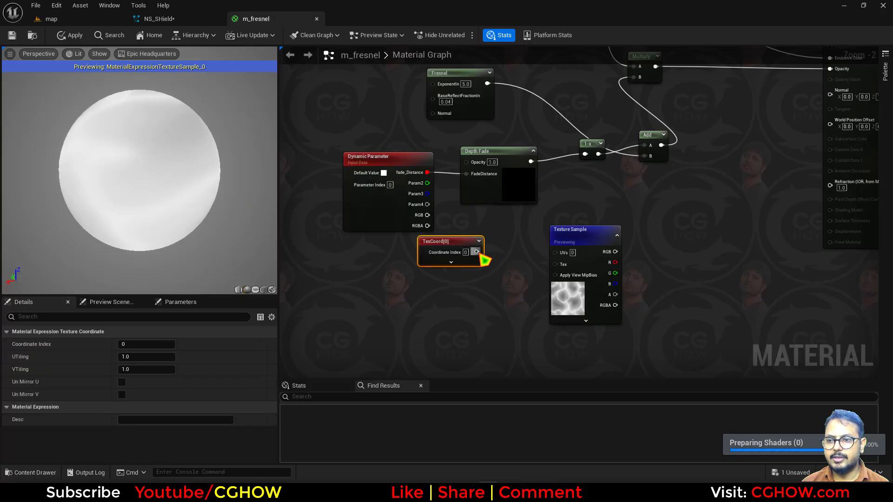
left_click_drag(470, 250, 497, 258)
Add a Power node, feed the Texture Sample's R output into its Base, and preview the Power node
right_click_drag(646, 254, 601, 259)
key("e")
left_click(597, 250)
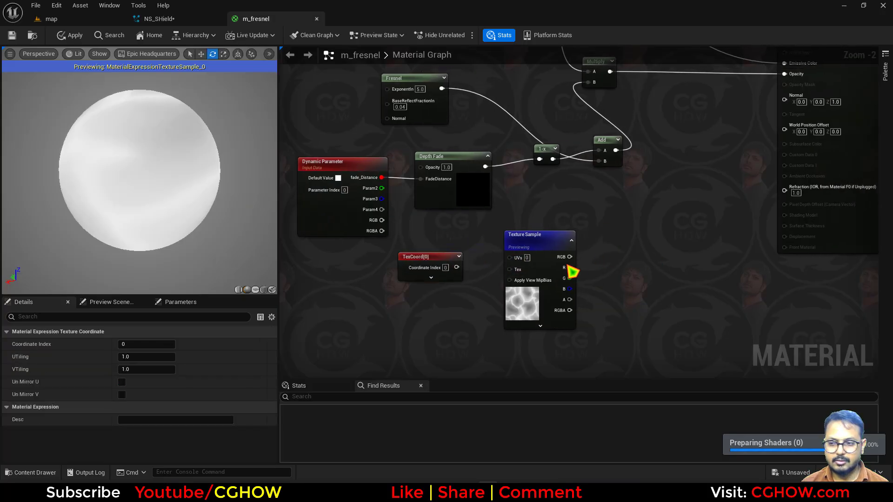
left_click_drag(570, 268, 603, 265)
key("space")
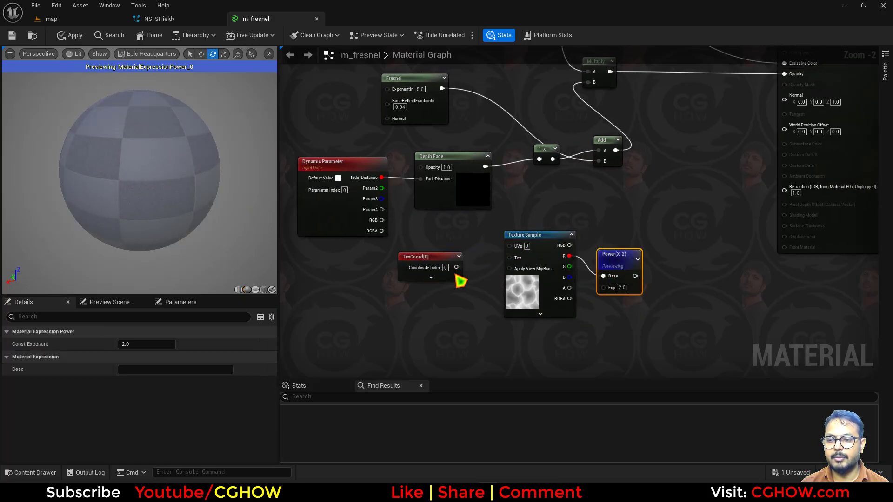
Space out the nodes, connect TexCoord to the Texture Sample's UVs, and set its UTiling to 4
left_click_drag(447, 264, 402, 265)
left_click_drag(548, 304, 553, 325)
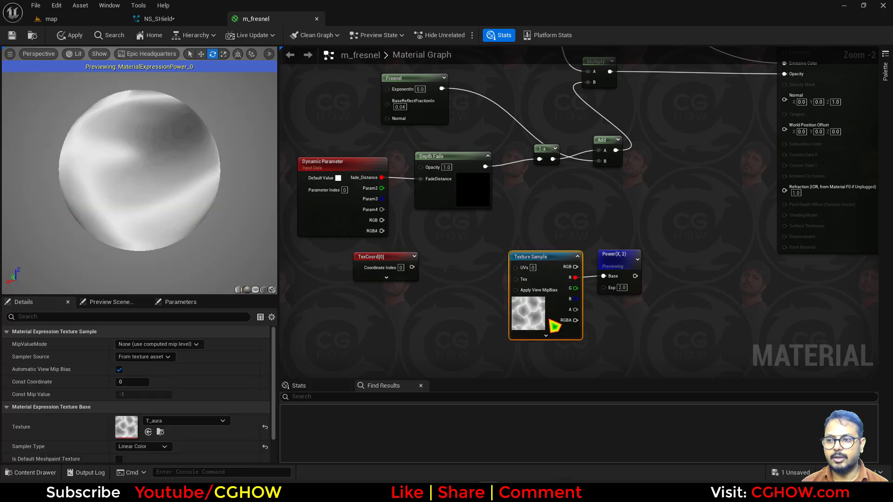
left_click_drag(244, 194, 233, 193)
left_click_drag(412, 267, 515, 268)
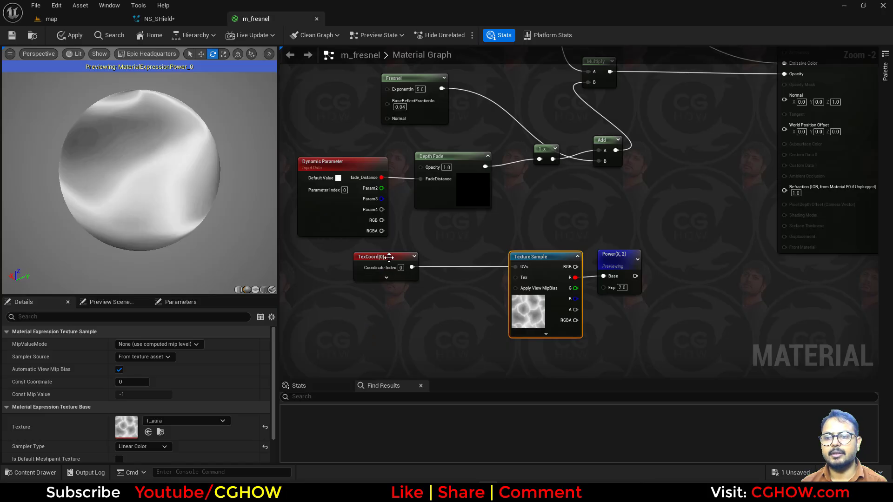
left_click(389, 257)
left_click(143, 357)
type("4")
key("Return")
left_click(147, 369)
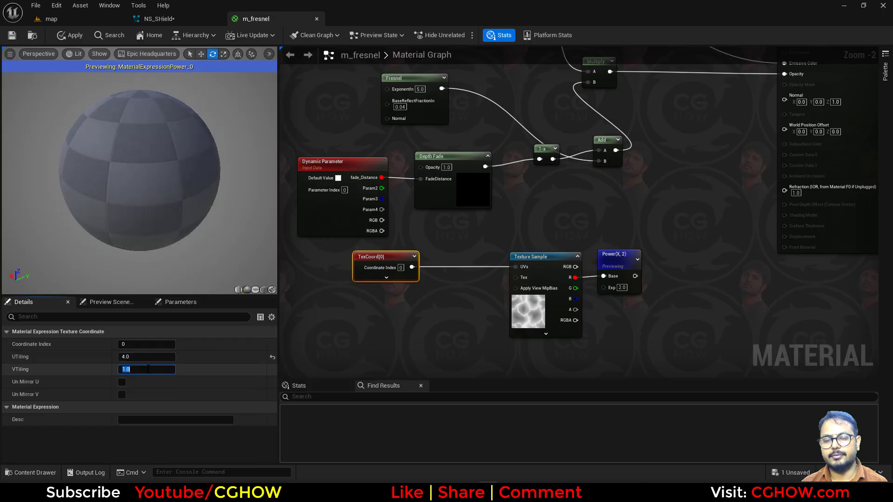
left_click_drag(179, 180, 256, 181)
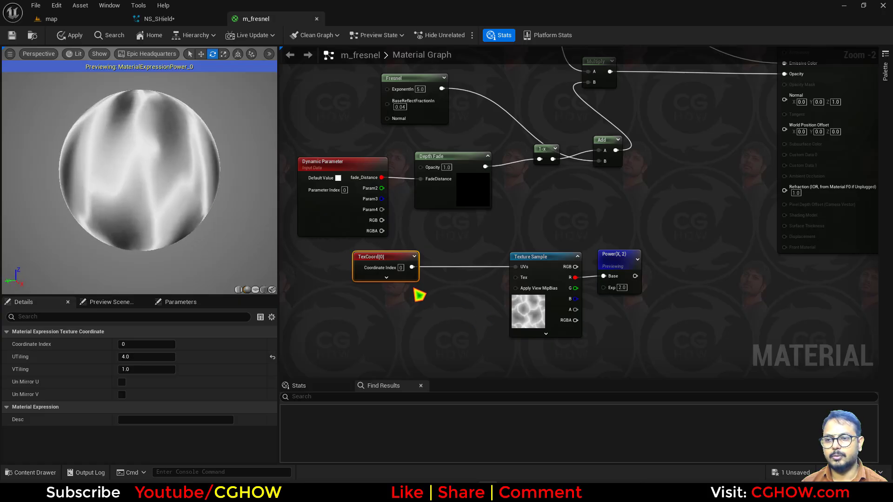
Insert a Panner with Speed Y 0.2 between TexCoord and the Texture Sample's UVs
left_click_drag(375, 273, 396, 274)
key("p")
left_click(391, 259)
left_click_drag(456, 273, 515, 267)
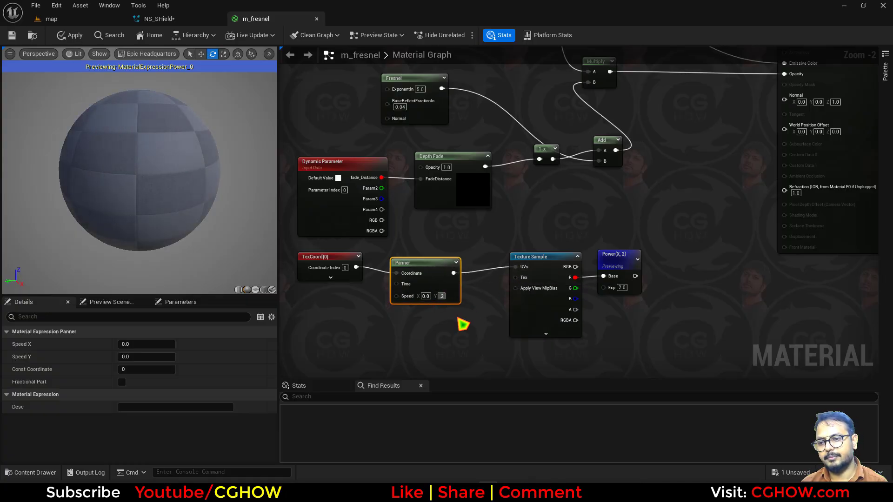
Try multiplying the Fresnel output by the Power output in a previewed Multiply node, and delete that node
right_click_drag(681, 288, 579, 261)
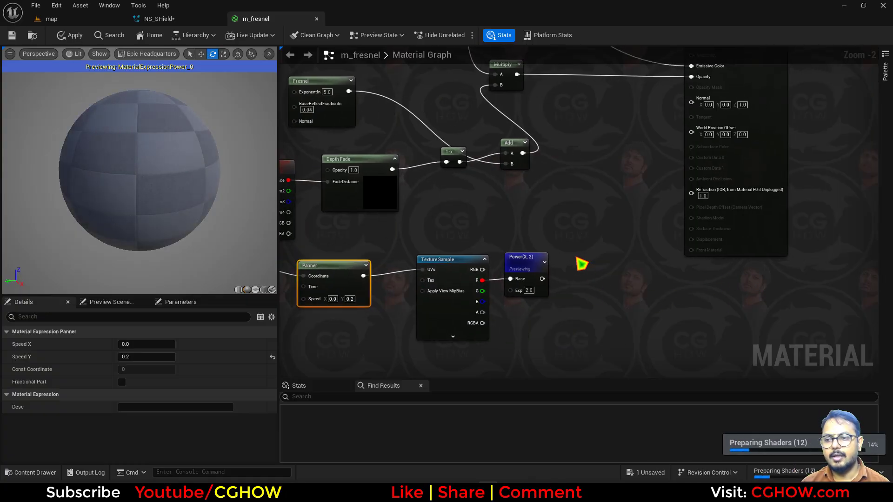
left_click(577, 257)
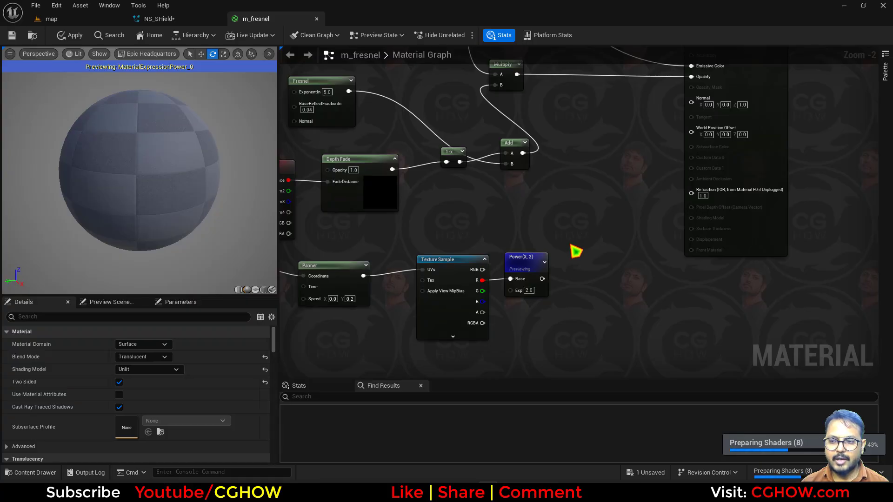
left_click(572, 247)
left_click_drag(542, 279, 578, 260)
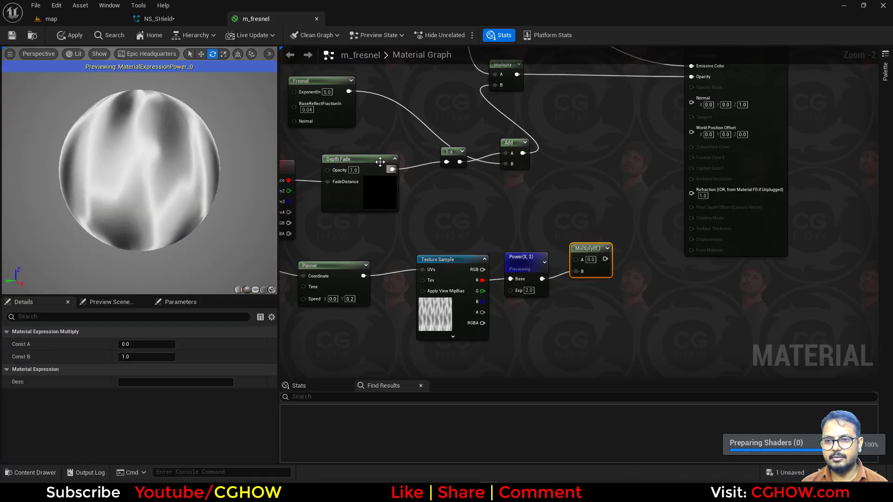
mouse_move(349, 91)
left_mouse_down()
mouse_move(543, 251)
mouse_move(579, 265)
mouse_move(576, 271)
mouse_move(594, 259)
left_mouse_up()
key("space")
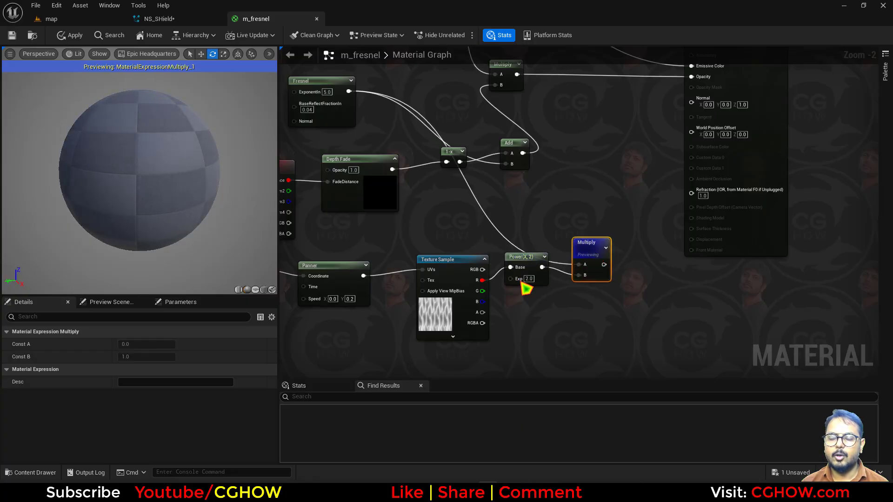
left_click_drag(517, 257, 519, 271)
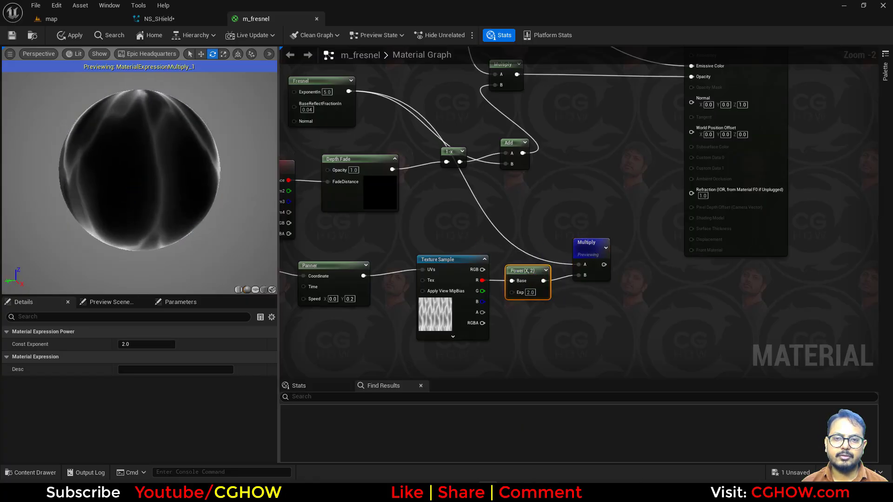
left_click(581, 243)
key("Delete")
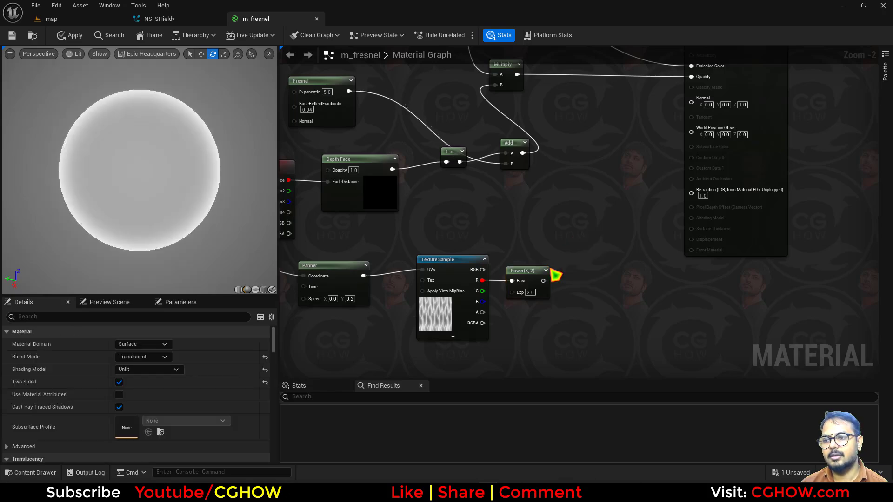
Route the Power output through a Saturate node into the Alpha of a Lerp with A at 1, and connect the Lerp to Refraction
right_click_drag(568, 261, 546, 268)
left_click_drag(522, 288, 670, 200)
type("sa")
left_click(578, 297)
key("l")
left_click(606, 255)
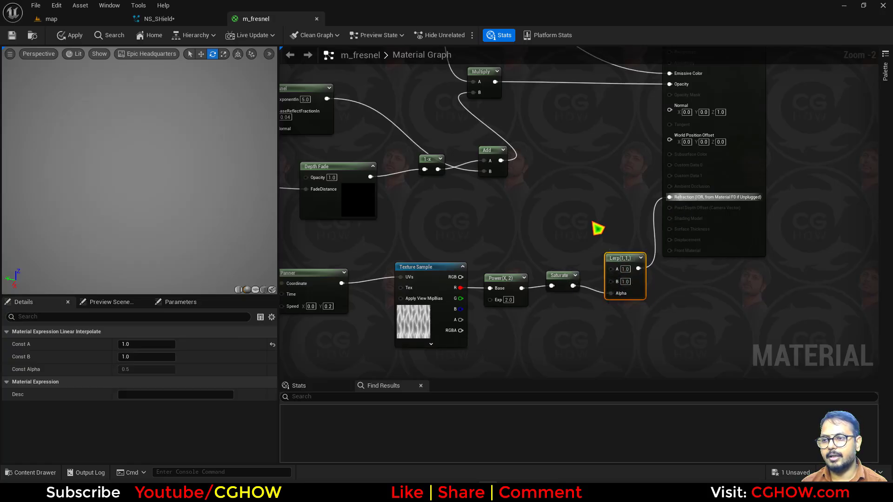
Connect the Dynamic Parameter's second output to the Lerp's B input and rename that parameter Ref
right_click_drag(596, 228, 716, 221)
left_click_drag(739, 284, 387, 191)
left_click(334, 218)
left_click(140, 369)
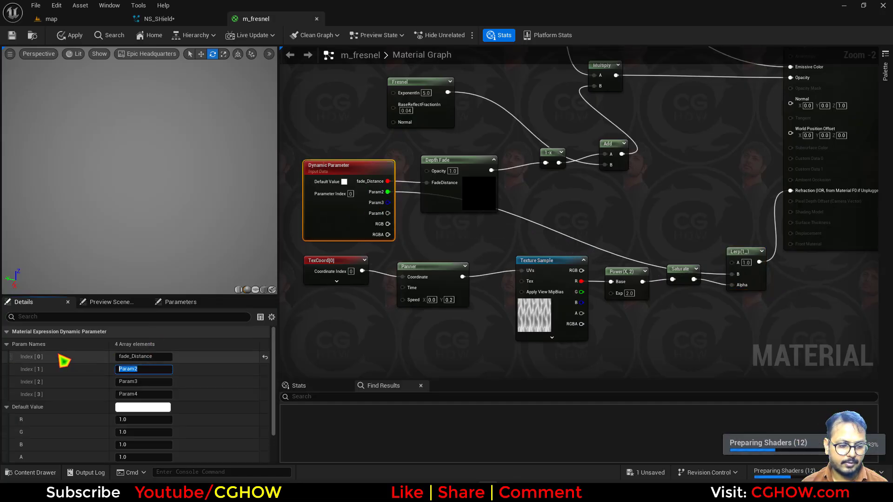
type("Ref")
Save the m_fresnel material and check the refraction on the shield in the map
right_click_drag(372, 356, 402, 354)
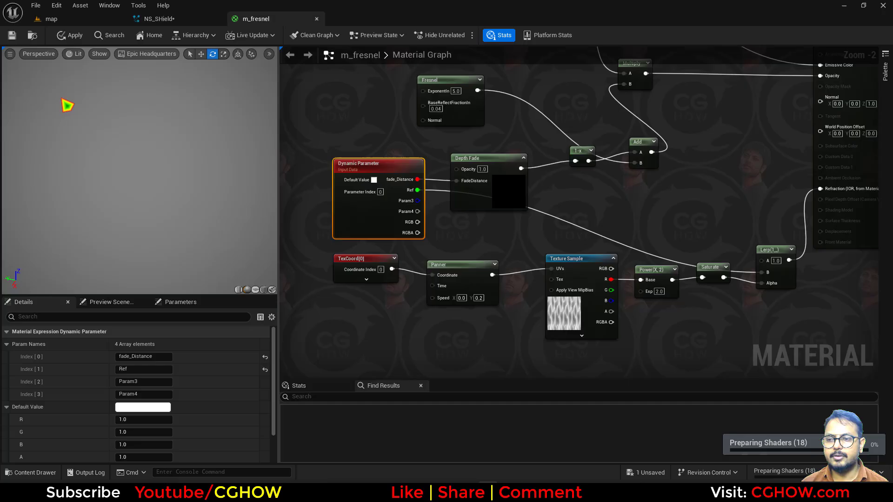
left_click(12, 36)
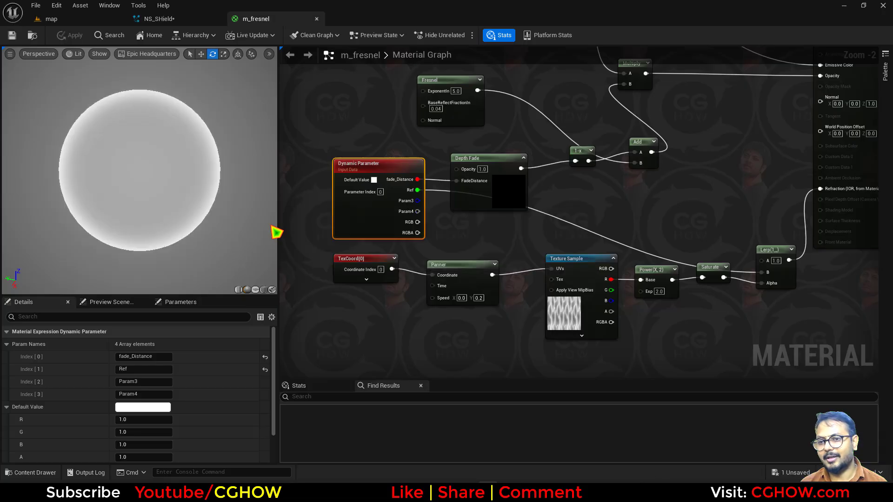
left_click(11, 36)
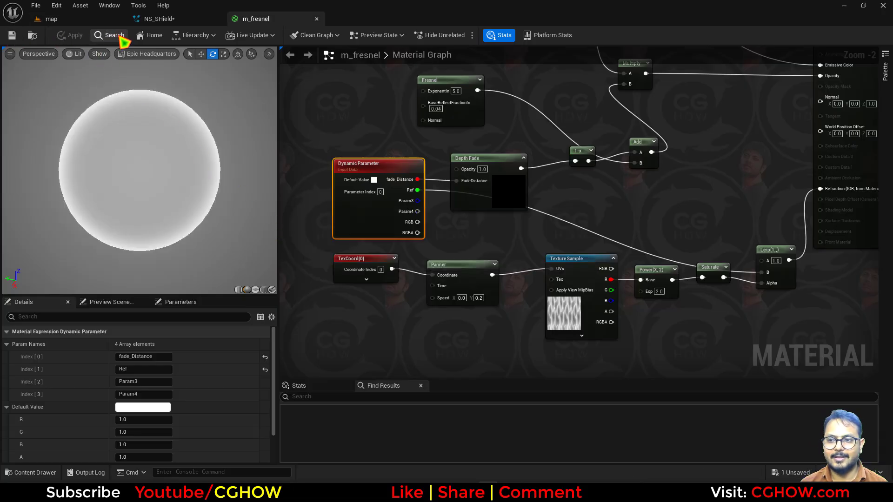
left_click(33, 36)
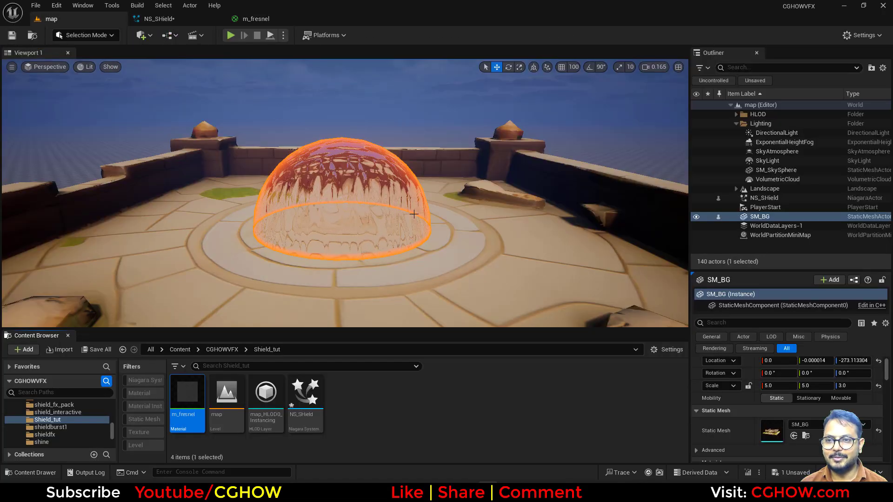
Set Param1-0 to 1.1 in the sphere emitter's Dynamic Material Parameters and check the shield's refraction in the map
left_click(163, 19)
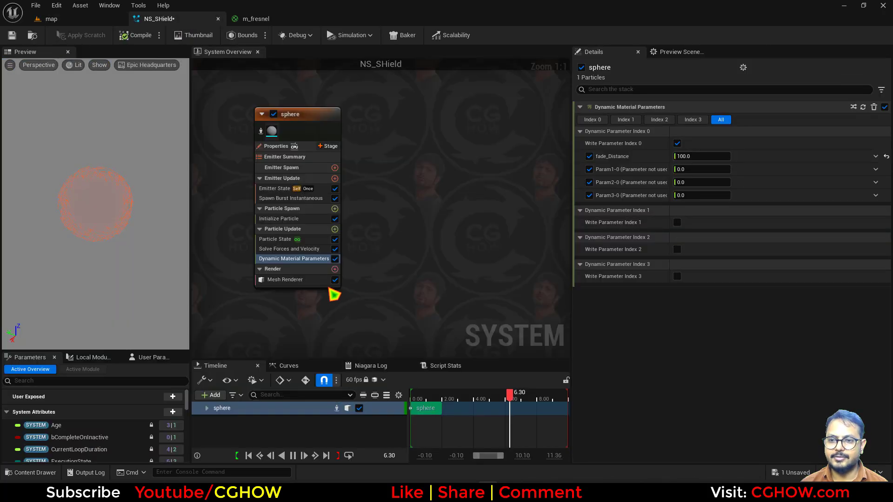
left_click(700, 170)
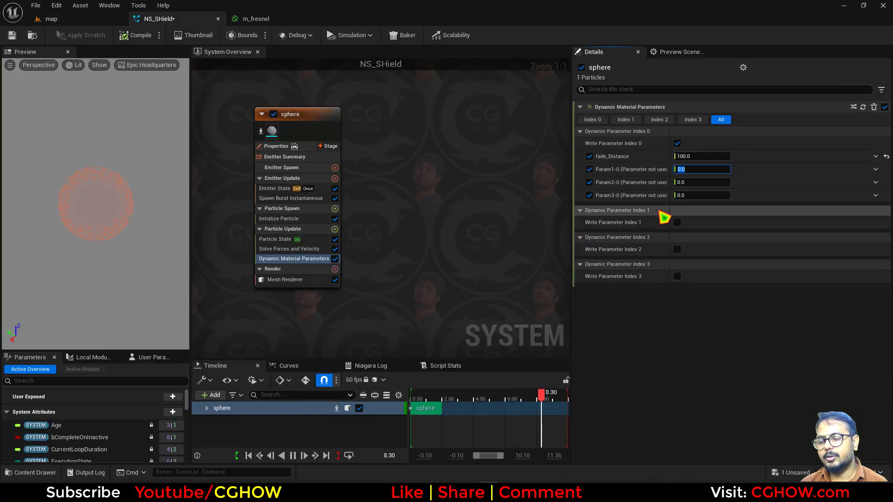
type("1")
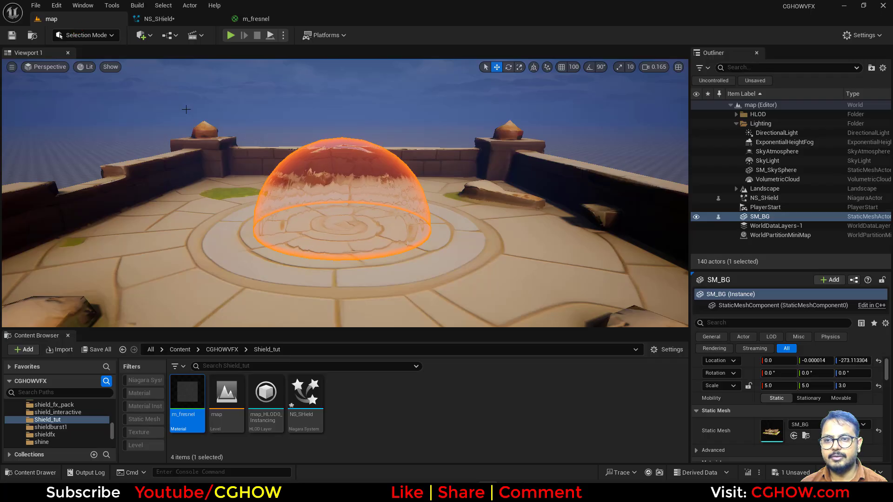
scroll(396, 227, "up", 3)
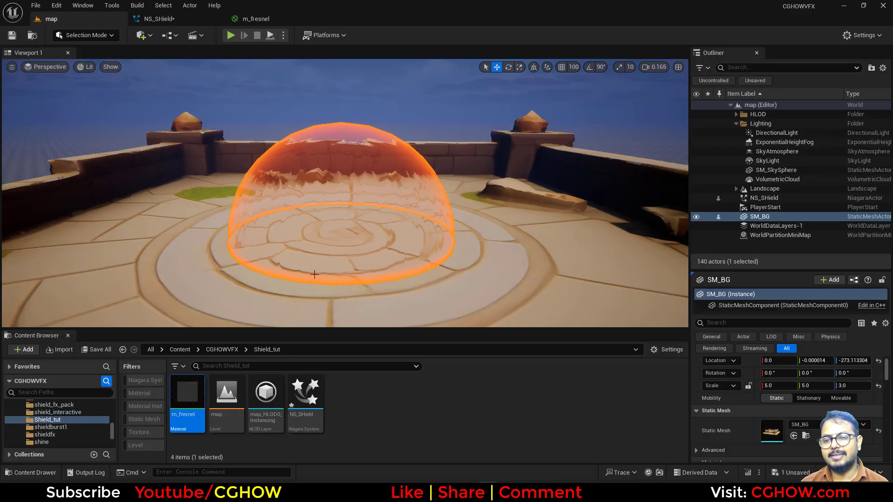
Duplicate the sphere emitter in NS_SHield and set the copy's Mesh Uniform Scale to 12.5
left_click(166, 21)
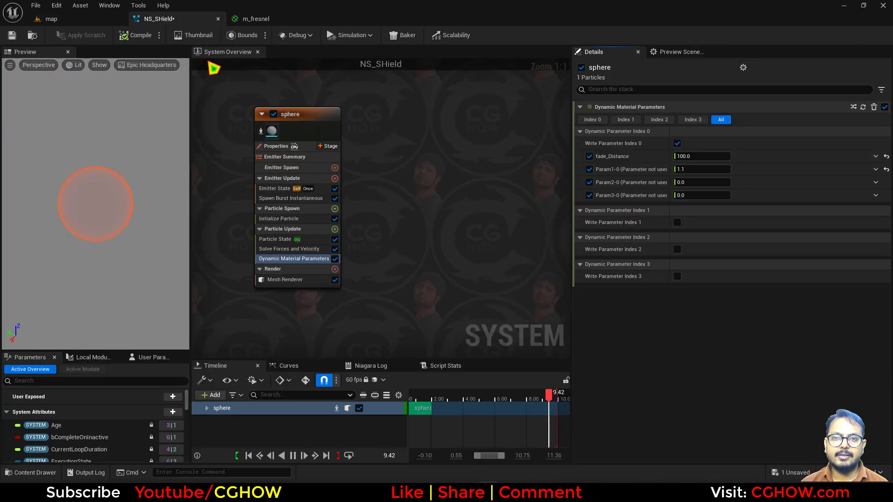
left_click(273, 123)
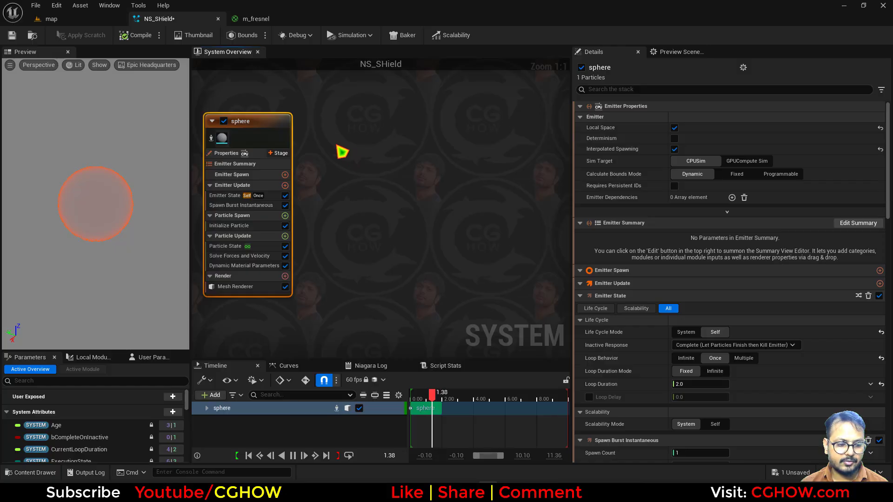
key("ctrl+d")
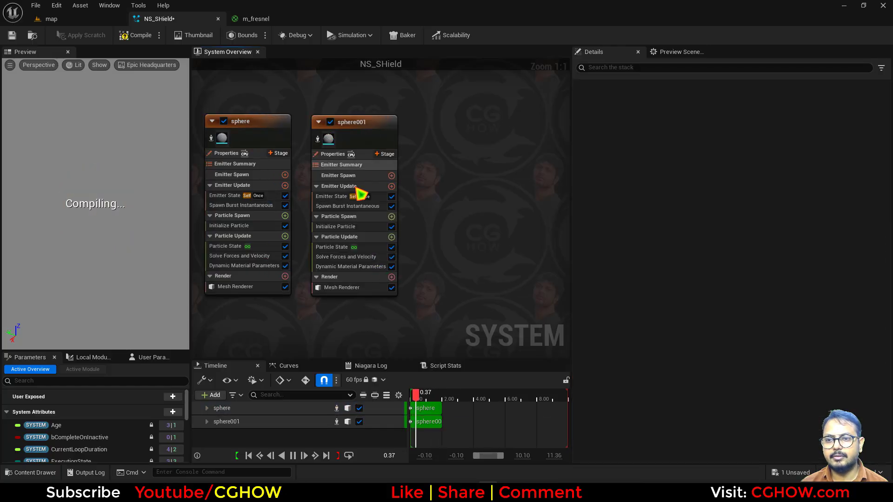
left_click(331, 227)
left_click(698, 328)
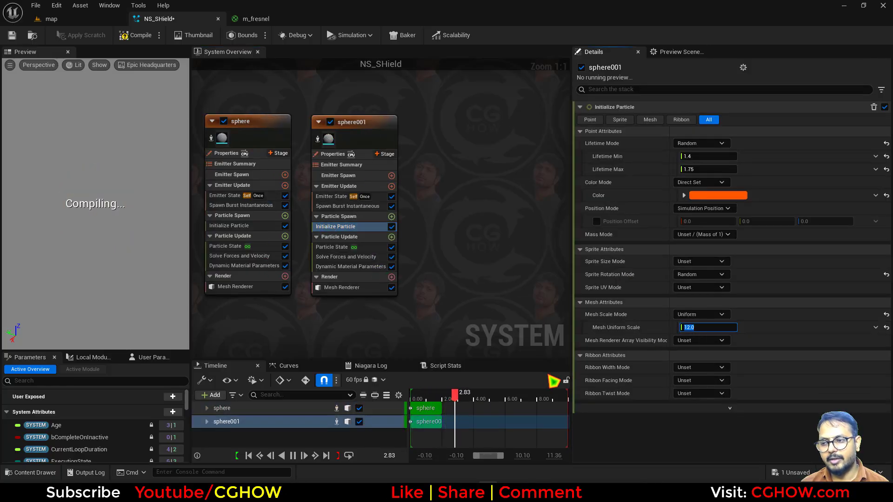
type("12.5")
key("Return")
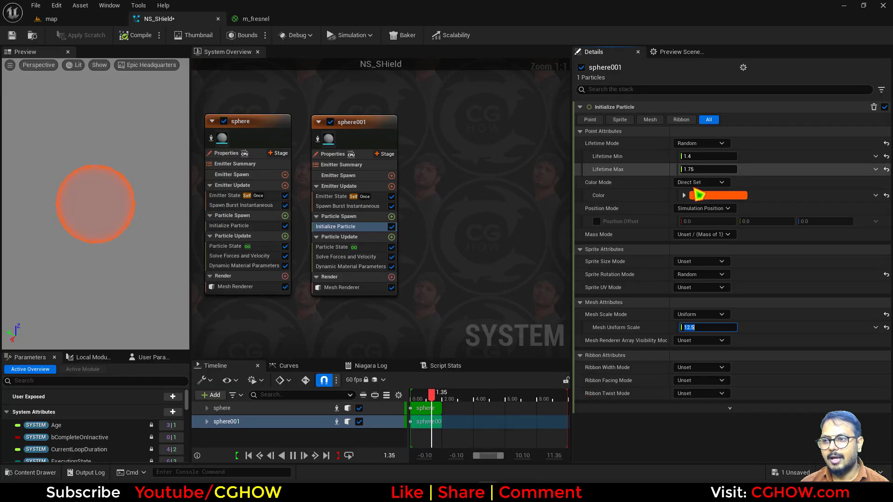
Change the duplicated emitter's particle color to magenta-purple and check both shield layers in the map
left_click(712, 195)
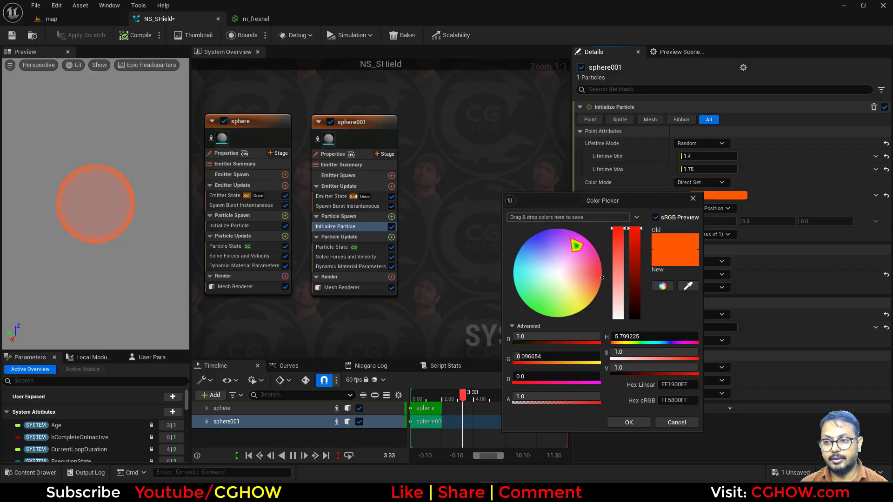
left_click_drag(576, 246, 572, 200)
left_click(628, 422)
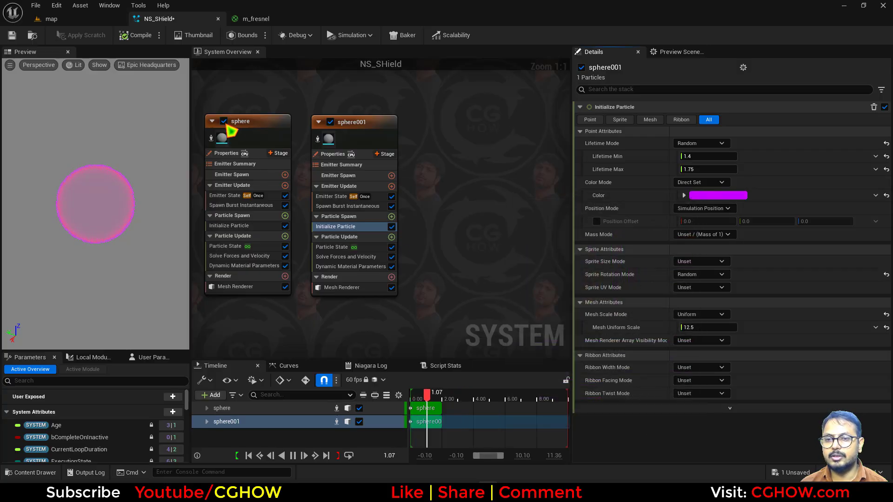
left_click(99, 21)
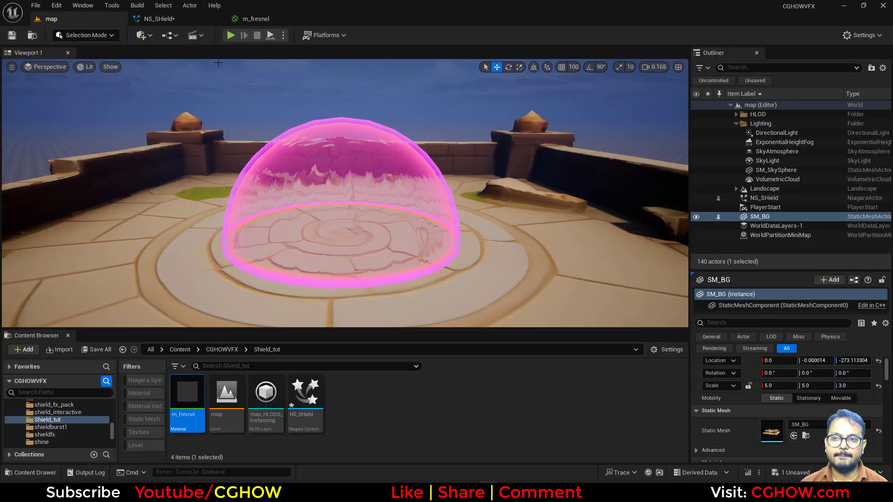
Duplicate the m_fresnel material, name the copy M_side_energy and open it for editing
left_click(166, 21)
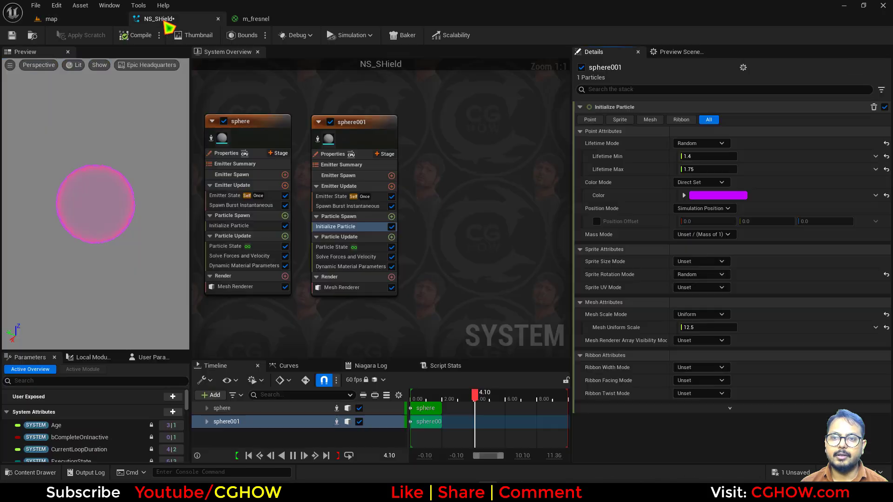
left_click(271, 19)
left_click(51, 18)
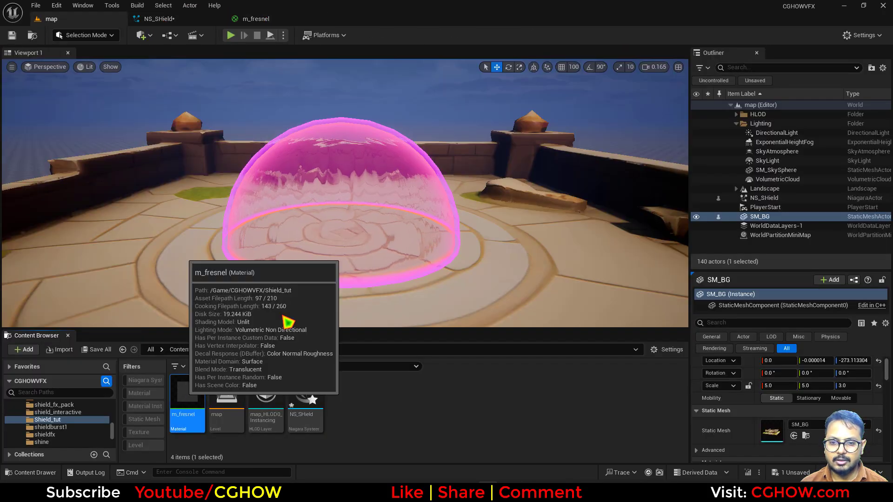
right_click(186, 400)
left_click(242, 186)
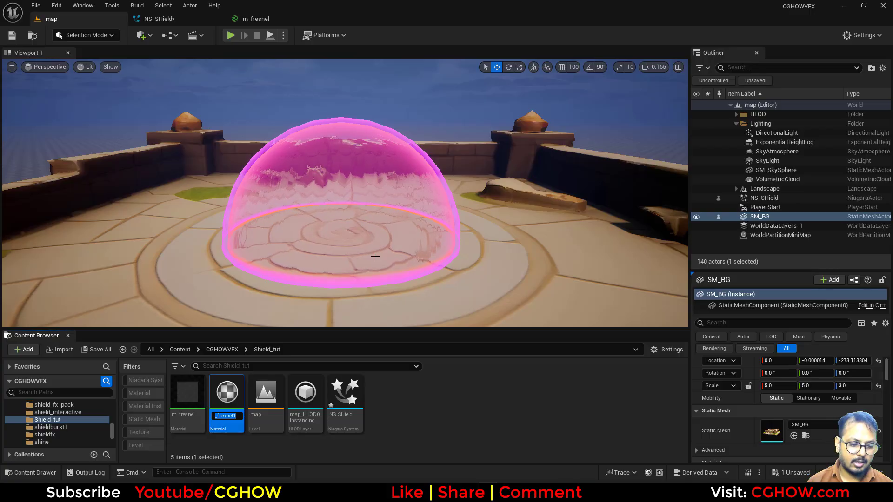
type("M_side_")
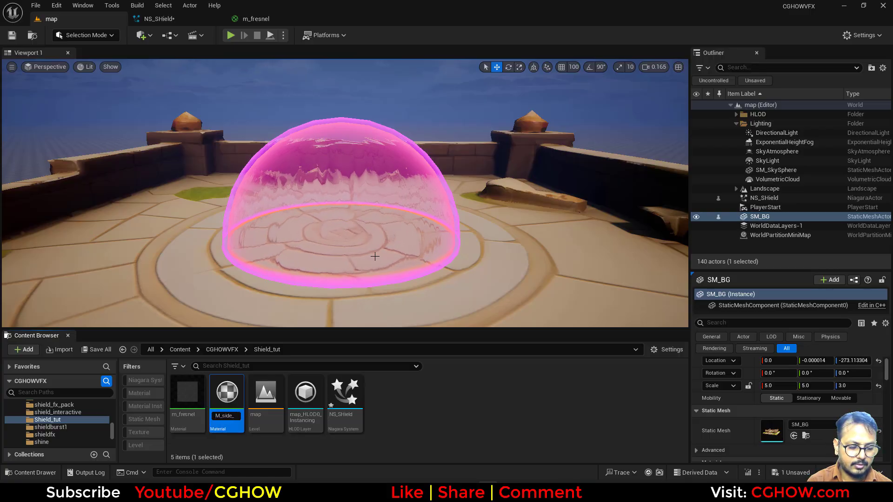
type("energy")
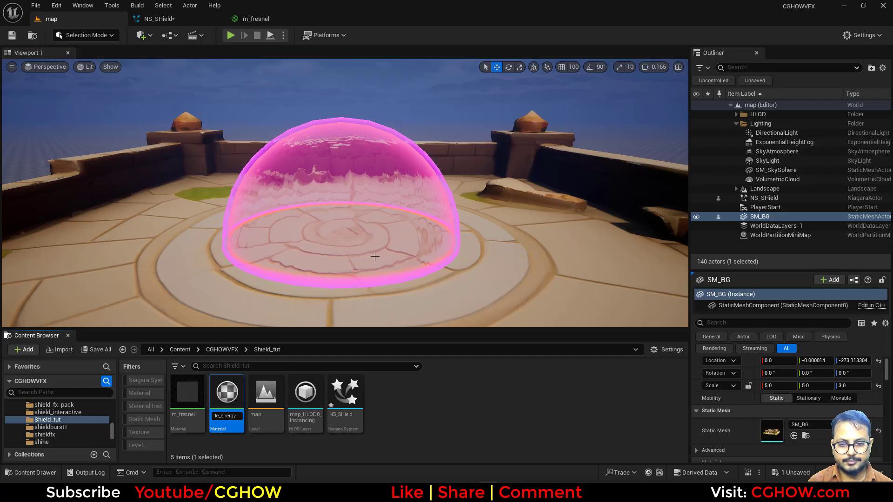
key("Return")
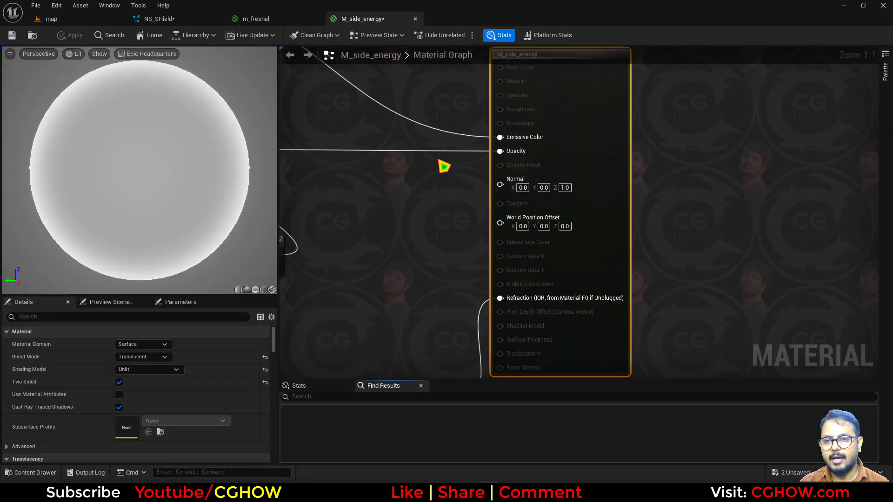
Delete the Fresnel, depth fade and refraction nodes from M_side_energy, keeping only Particle Color connected to Emissive Color
scroll(403, 251, "down", 2)
right_click_drag(404, 250, 623, 274)
scroll(539, 268, "down", 1)
right_click_drag(539, 268, 564, 188)
scroll(564, 189, "down", 1)
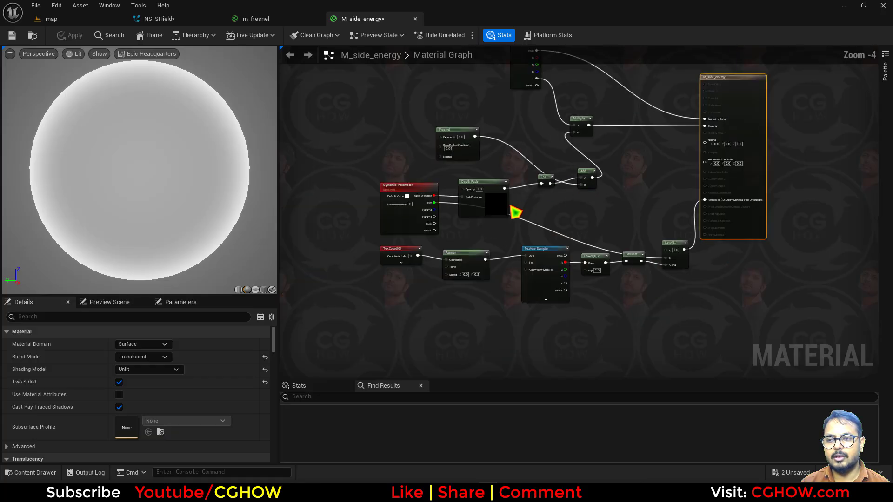
left_click_drag(358, 130, 676, 329)
key("Delete")
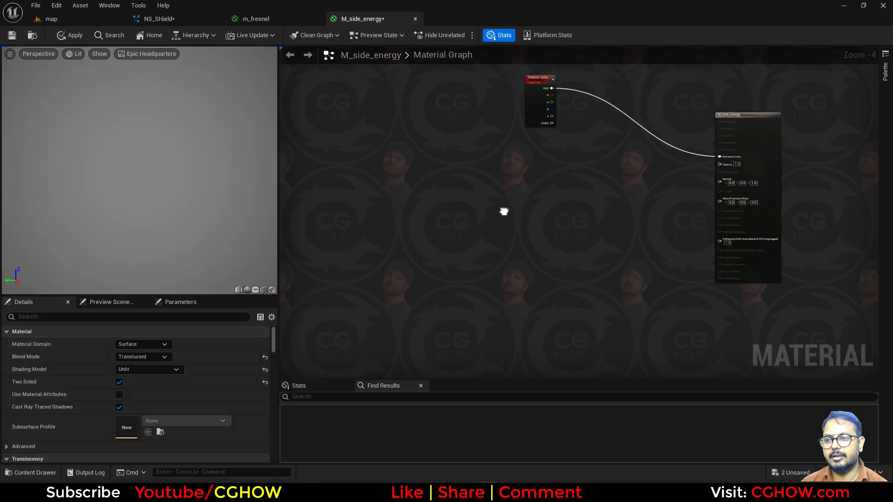
left_click(386, 171)
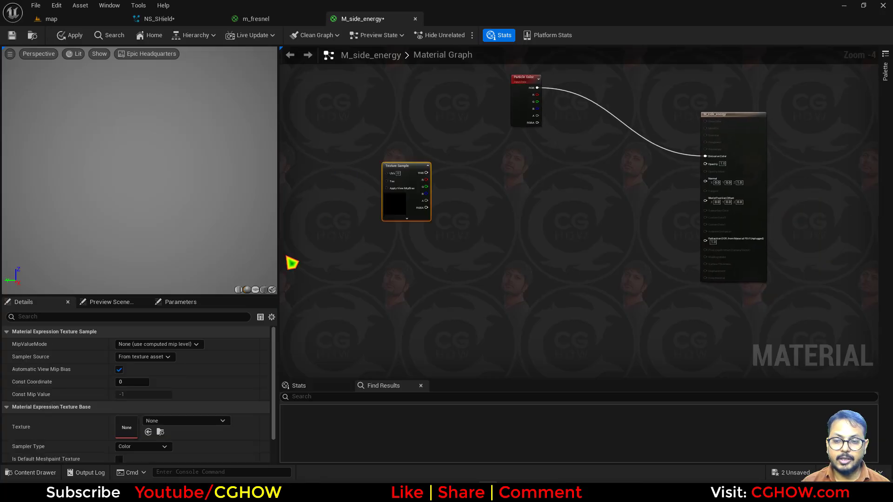
left_click_drag(391, 196, 385, 284)
key("Delete")
Add a TexCoord node to the M_side_energy graph and preview its UV gradient on the sphere from above
right_click_drag(334, 174, 361, 200)
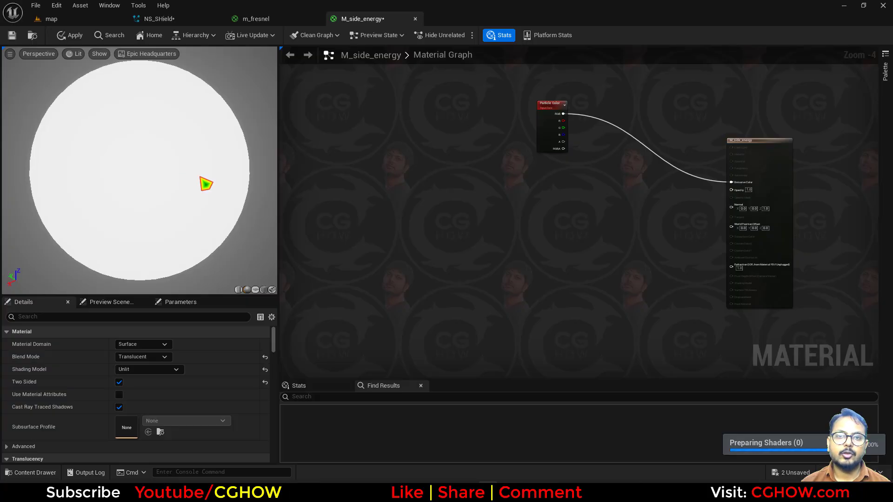
key("u")
left_click(370, 190)
key("space")
right_click_drag(461, 196, 413, 232)
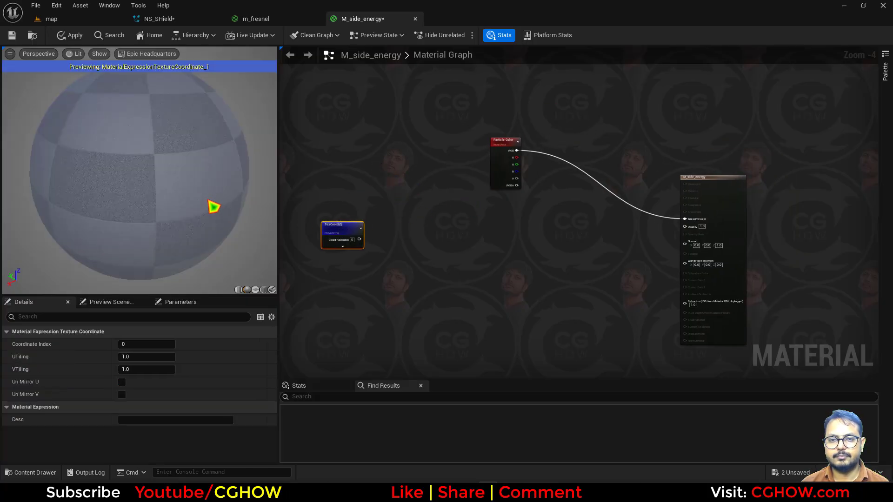
left_click_drag(208, 200, 257, 180)
right_click_drag(234, 177, 234, 140)
left_click_drag(234, 177, 234, 224)
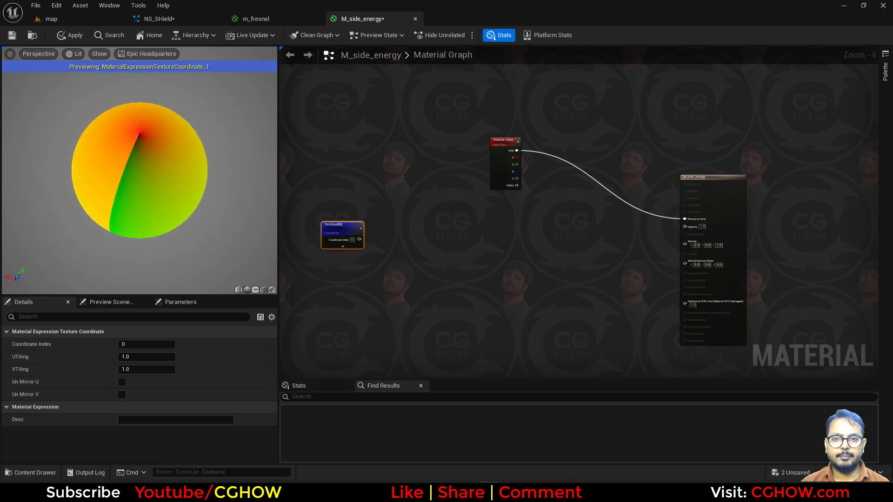
Feed the TexCoord into a previewed Component Mask, compare its channels and keep only R enabled
scroll(344, 224, "up", 3)
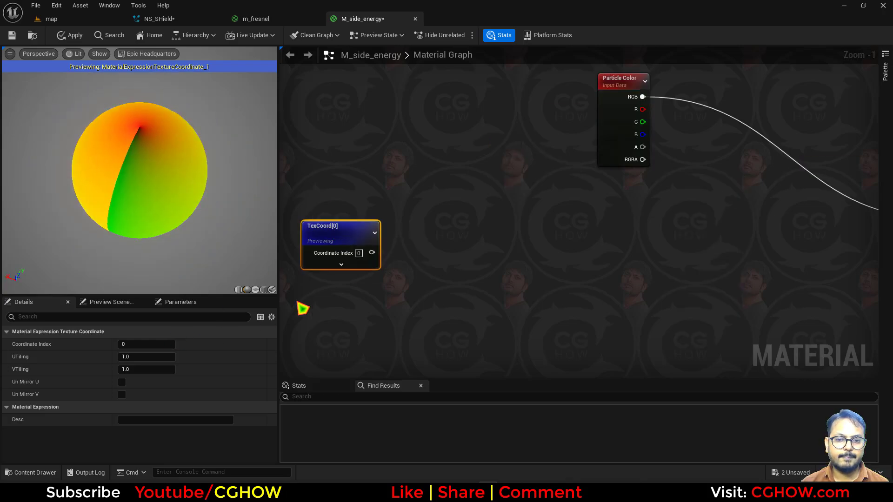
key("shift+c")
left_click(398, 226)
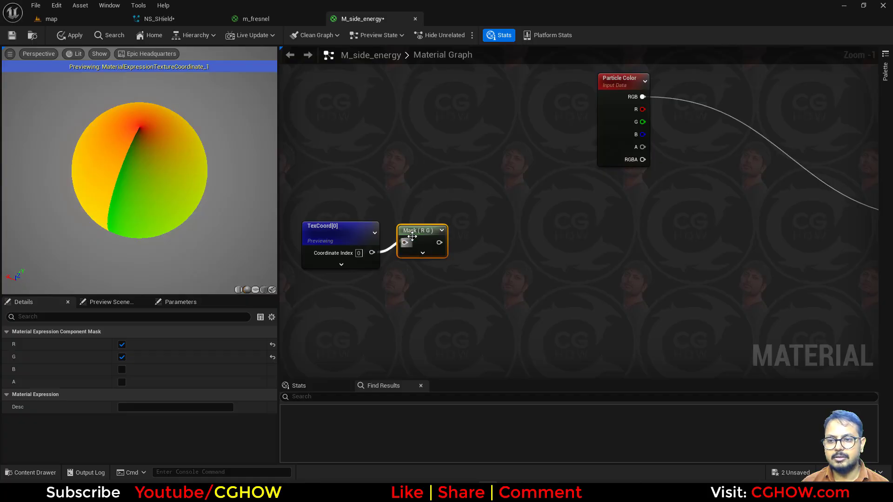
key("space")
left_click(121, 345)
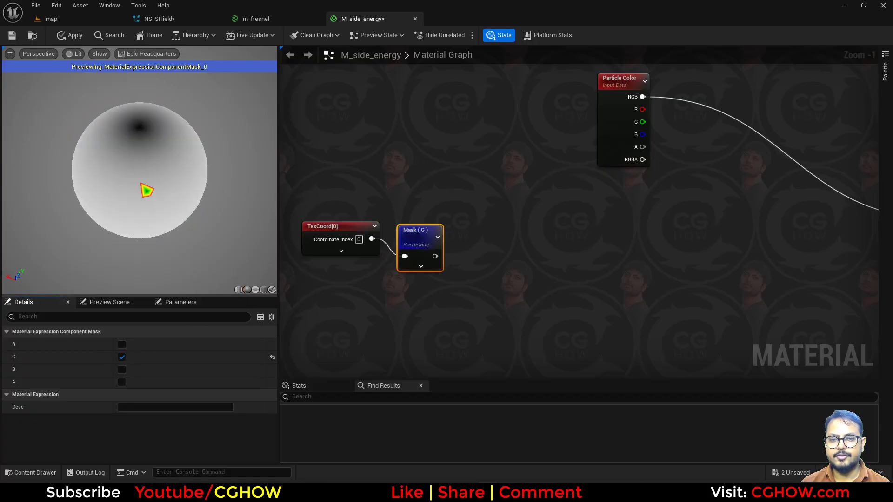
left_click(122, 345)
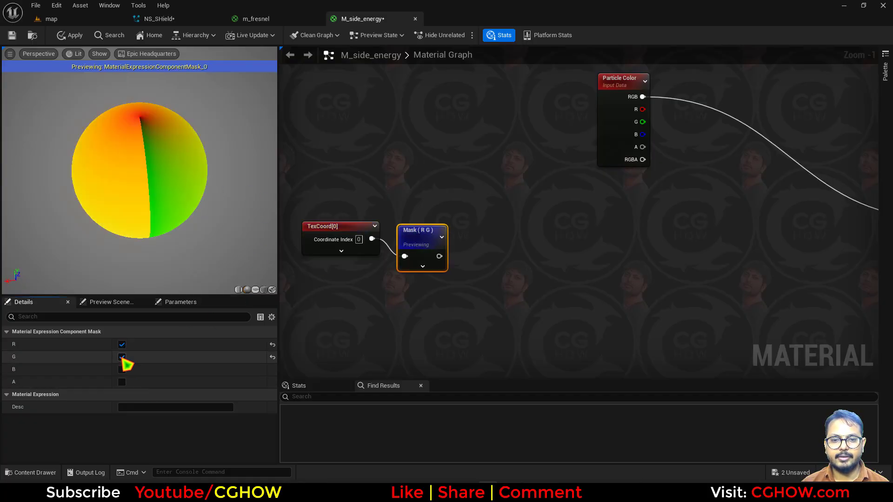
left_click(122, 357)
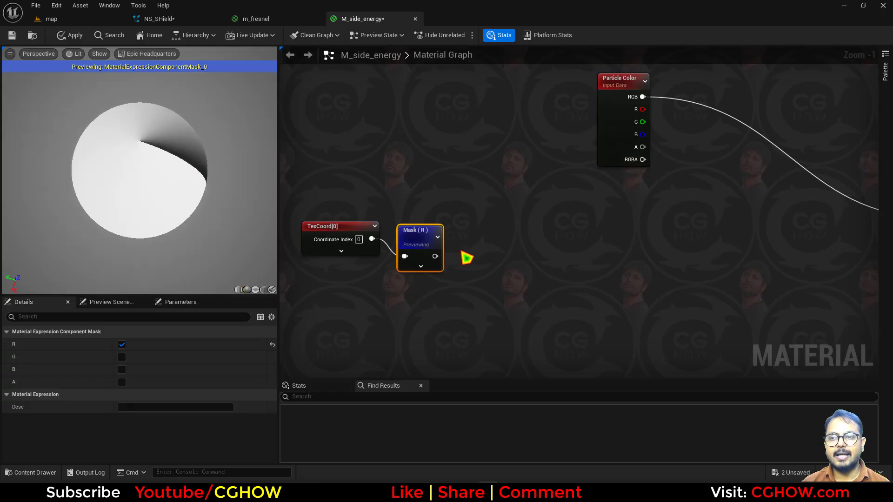
Multiply the R mask by 4, pass it through a previewed Frac node and line the nodes up
right_click_drag(461, 252, 423, 245)
key("m")
left_click(429, 227)
left_click_drag(396, 250, 493, 223)
type("fra")
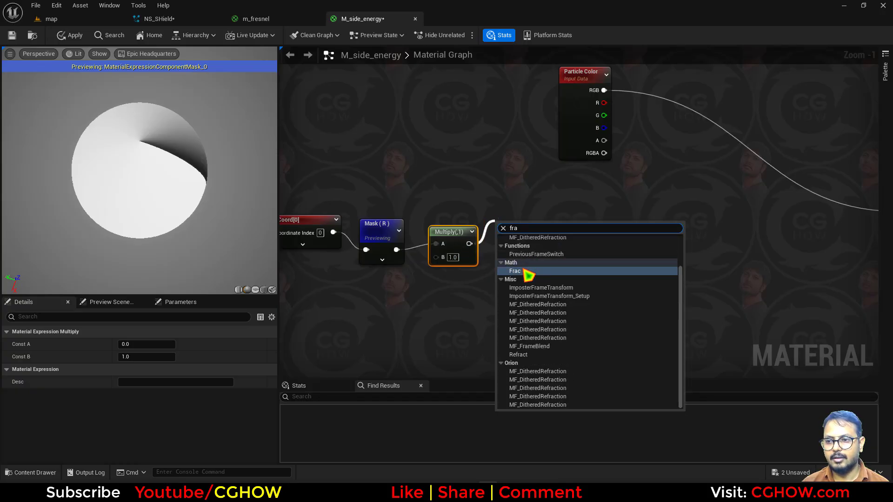
left_click(525, 272)
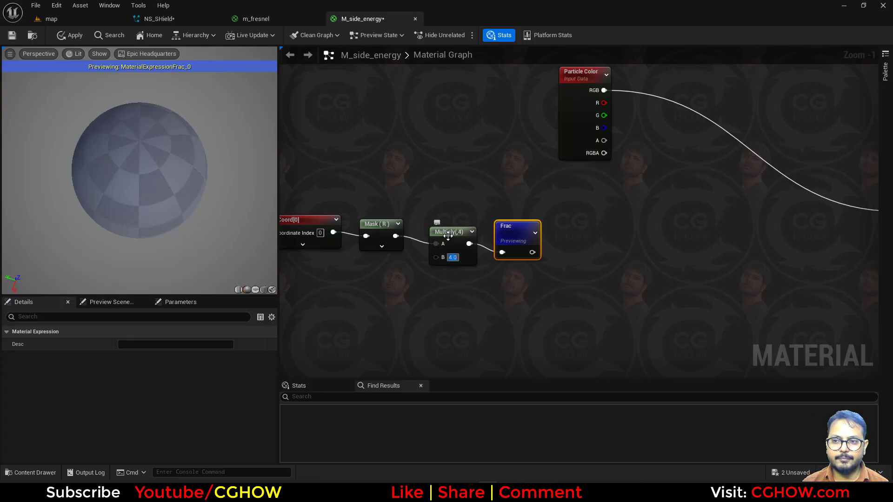
left_click_drag(448, 235, 424, 226)
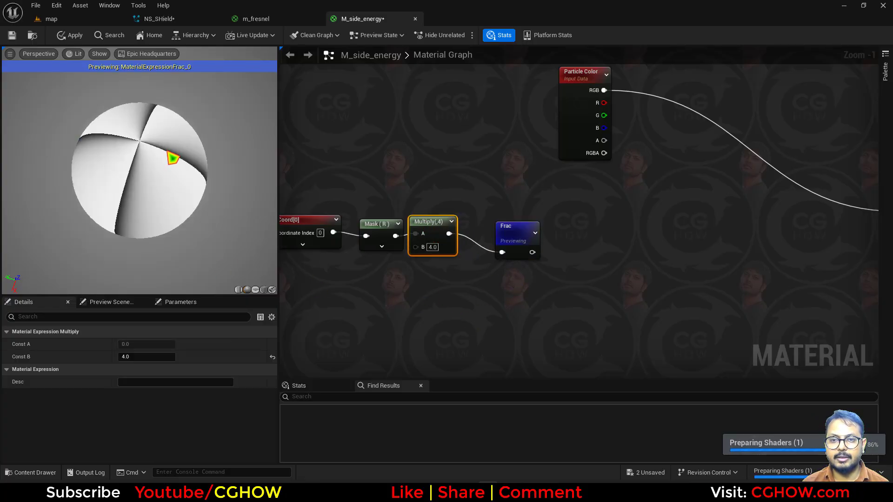
mouse_move(156, 221)
left_mouse_down()
mouse_move(139, 186)
mouse_move(152, 206)
left_mouse_up()
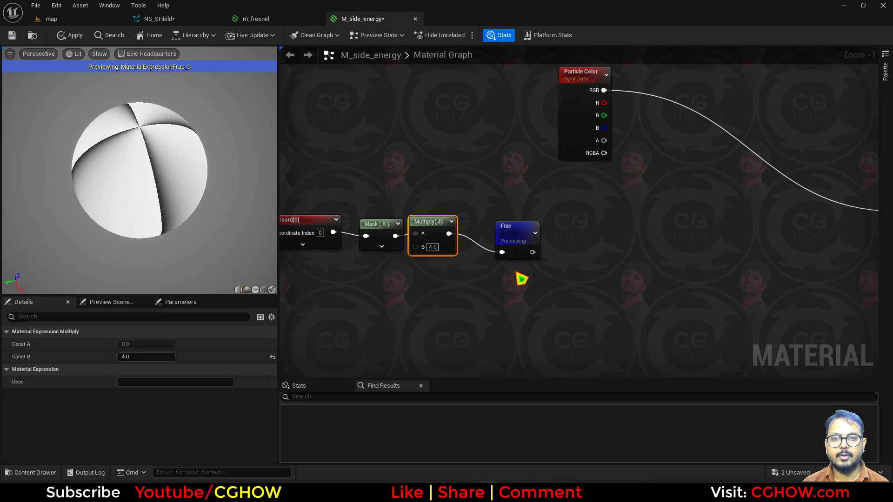
right_click_drag(521, 279, 465, 279)
left_click_drag(448, 235, 417, 223)
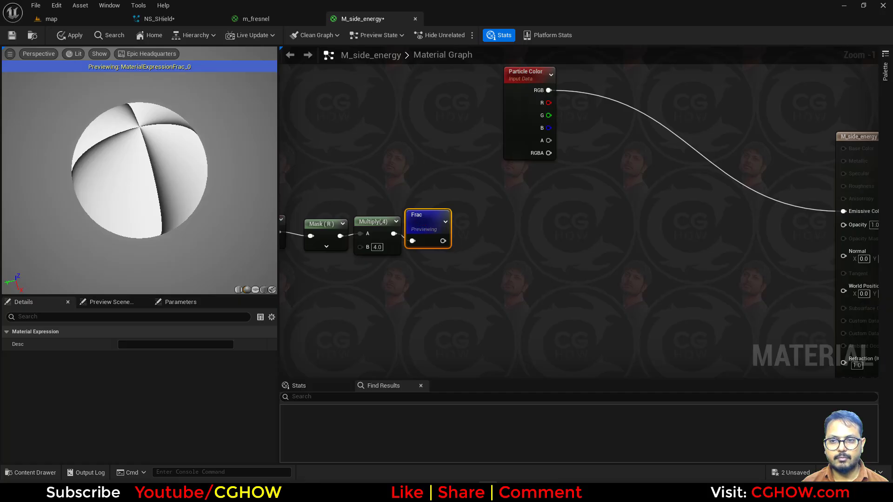
Feed the Frac output into a Subtract node and set its B value to 0.5
right_click_drag(443, 241, 405, 265)
left_click_drag(404, 265, 437, 259)
type("su")
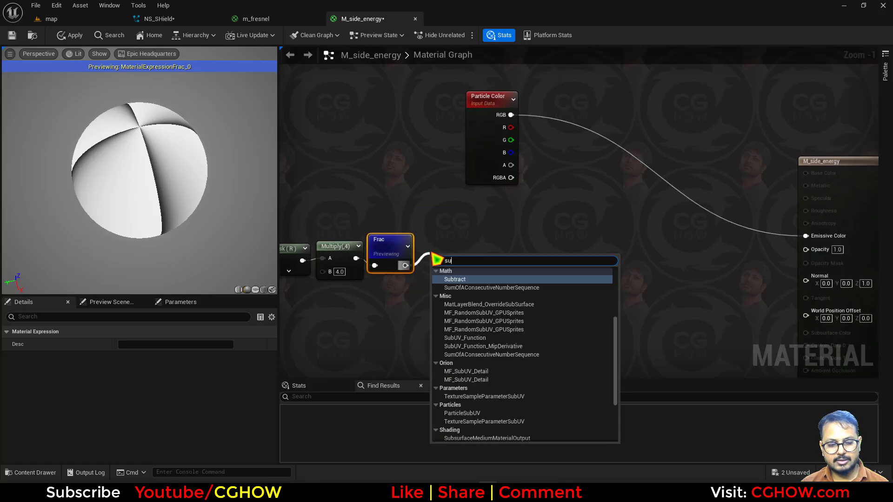
left_click(455, 279)
left_click(464, 284)
type("0.5")
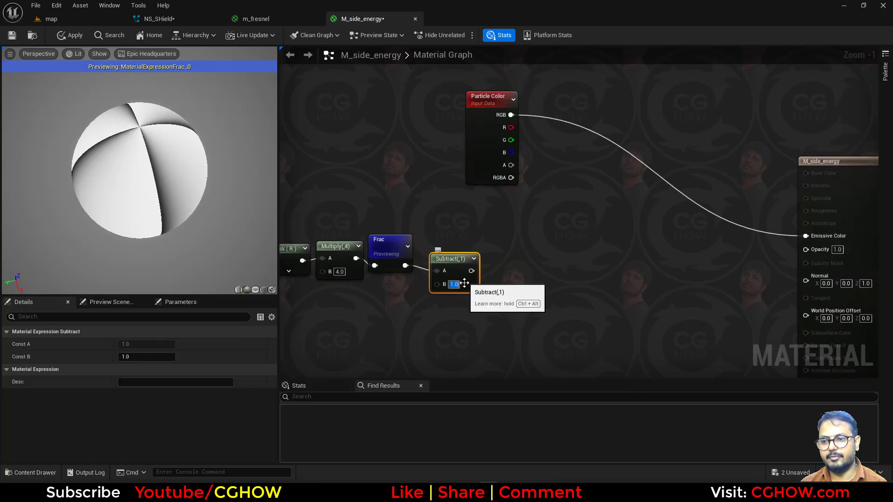
key("Return")
Add a previewed Abs node after the Subtract, tidy the node row and inspect the bands on the sphere
left_click_drag(476, 271, 508, 269)
type("abs")
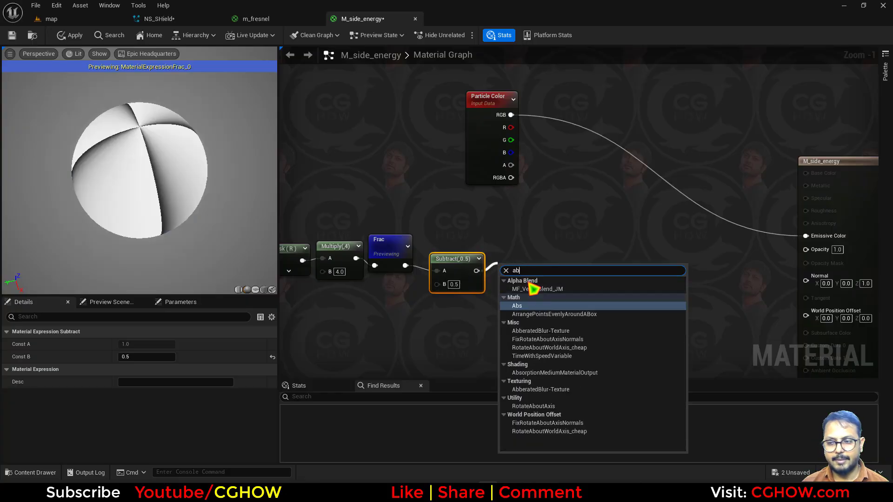
key("Return")
key("space")
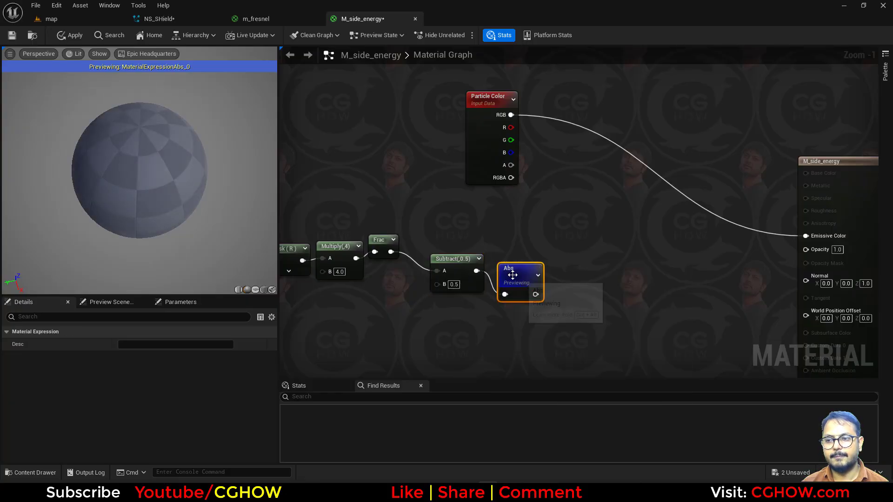
right_click(428, 240)
left_click(420, 223)
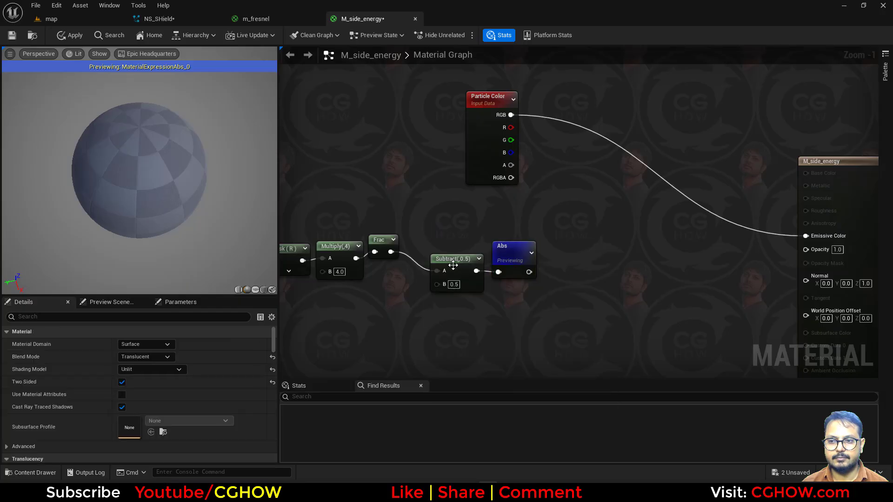
left_click_drag(453, 267, 434, 250)
left_click_drag(197, 197, 249, 189)
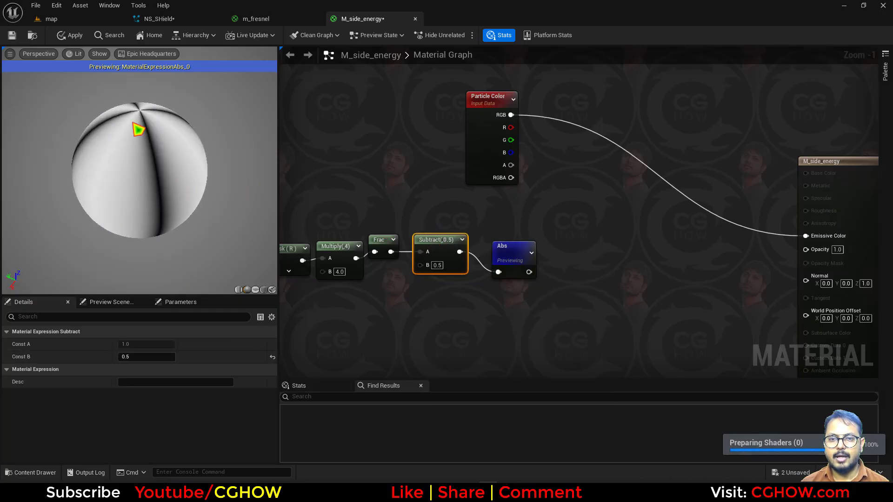
left_click_drag(138, 130, 213, 266)
Try inverting the Abs result with a previewed 1-x node, and delete that node again
left_click_drag(521, 258, 539, 261)
key("o")
left_click(533, 243)
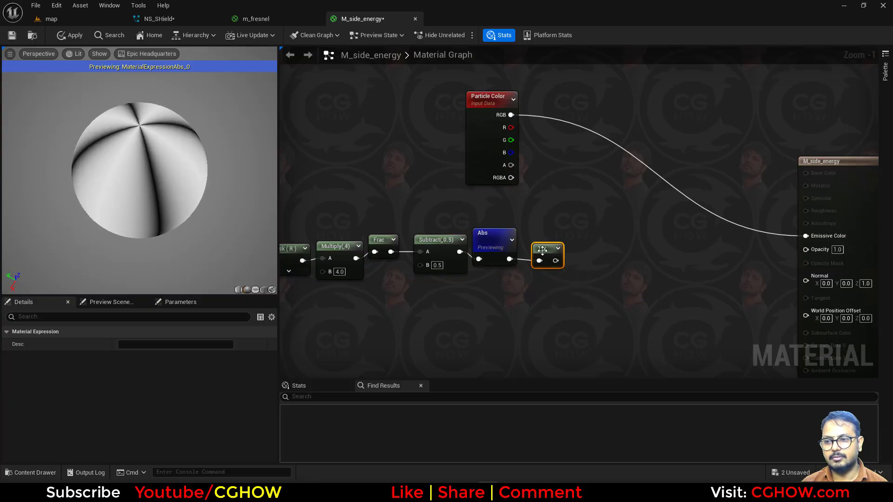
key("space")
left_click_drag(484, 232, 484, 240)
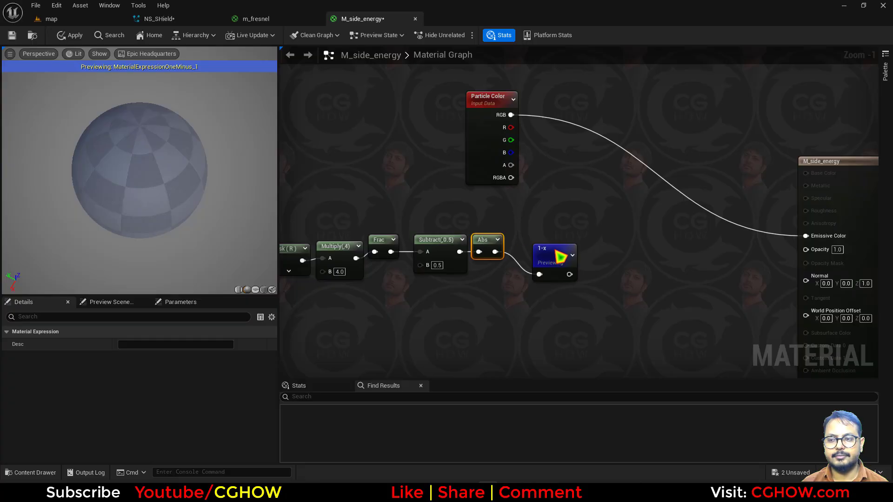
left_click_drag(558, 254, 537, 231)
mouse_move(554, 264)
right_mouse_down()
mouse_move(593, 273)
mouse_move(561, 279)
right_mouse_up()
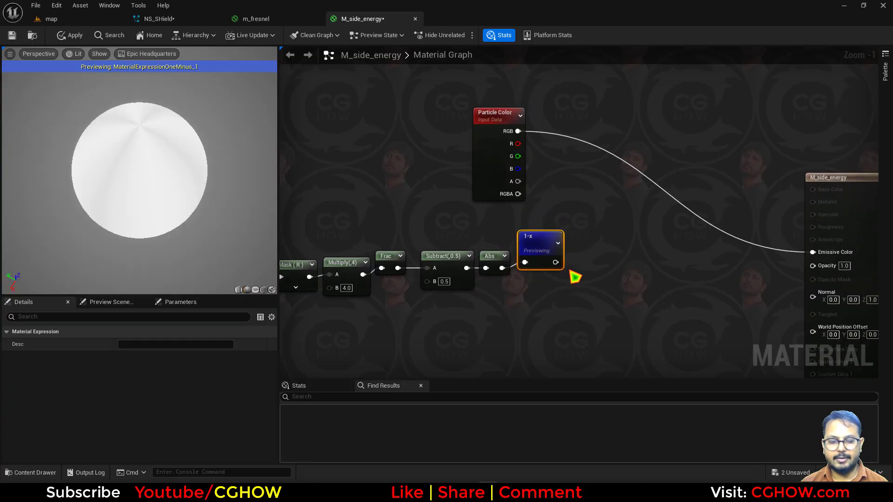
key("Delete")
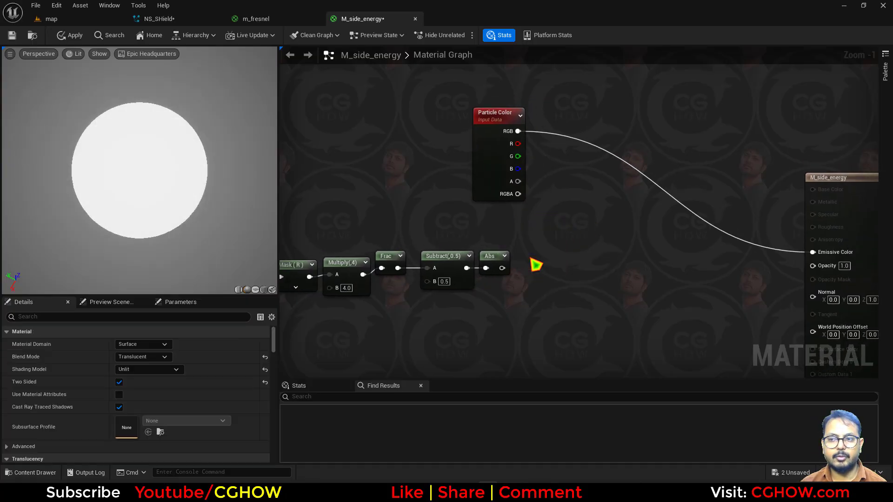
Connect the Abs output to the Base of a Power node with exponent 2 and preview it on the sphere
key("e")
left_click(529, 254)
mouse_move(502, 268)
left_mouse_down()
mouse_move(536, 279)
mouse_move(540, 243)
left_mouse_up()
key("space")
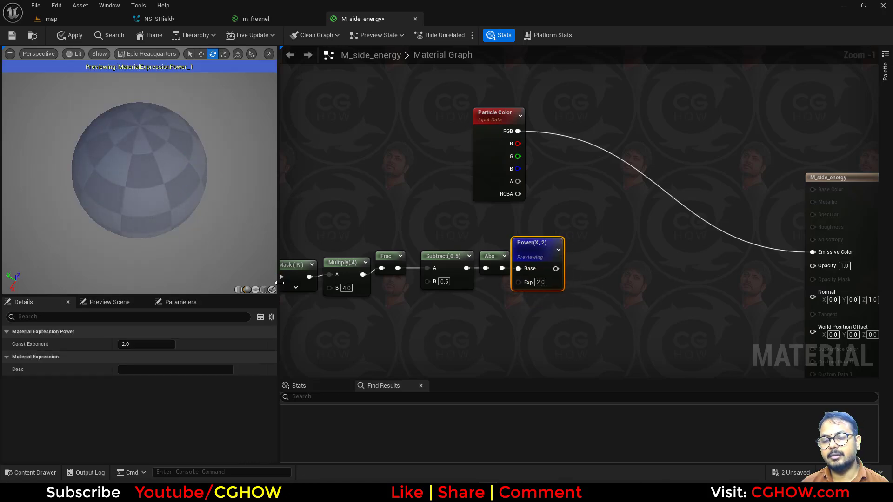
left_click_drag(185, 237, 185, 191)
left_click_drag(144, 263, 209, 263)
Create a scalar parameter number_of_leaves with default value 4 and connect it to the B input of the first Multiply
right_click_drag(397, 296, 528, 283)
left_click(419, 291)
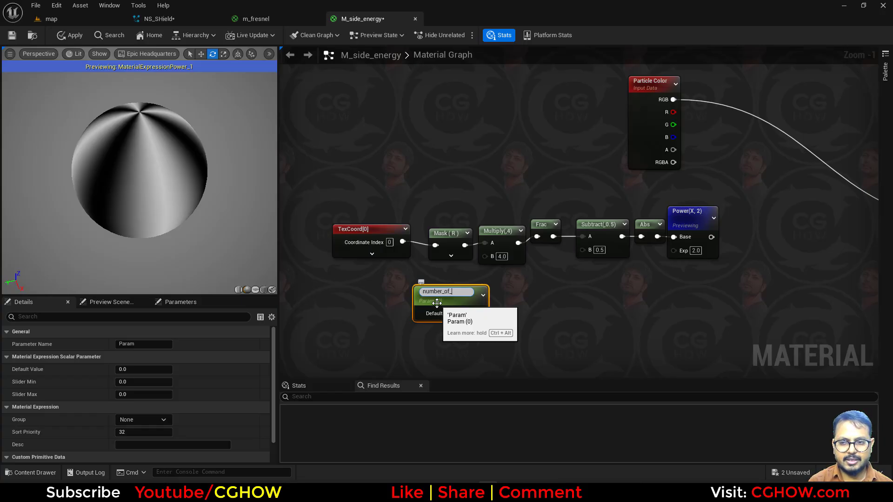
type("number_of_leav")
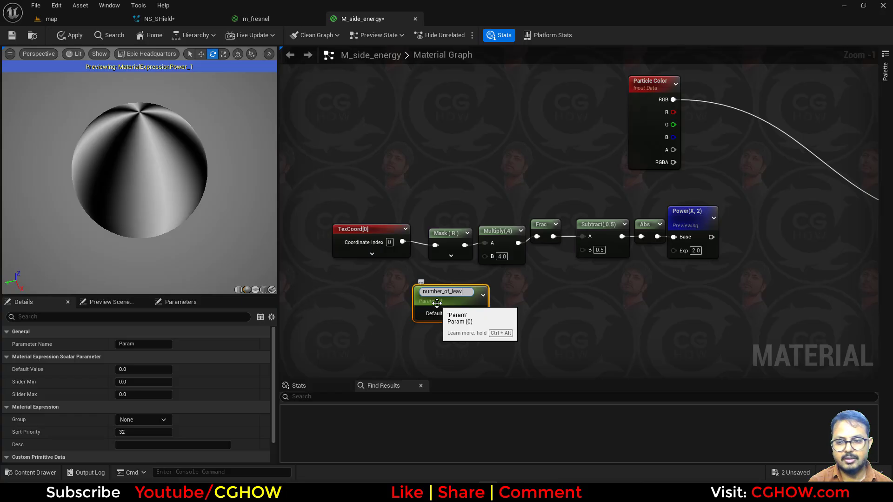
type("es")
key("Return")
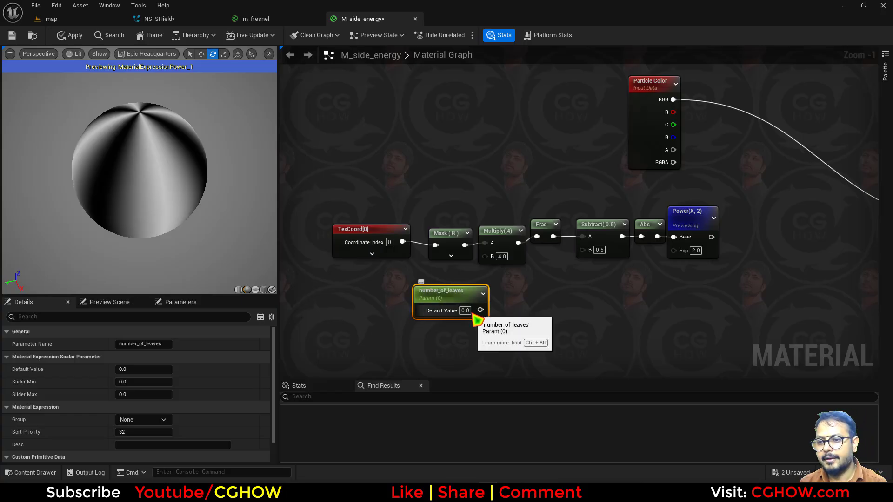
left_click(465, 310)
type("4")
key("Return")
left_click_drag(480, 310, 485, 256)
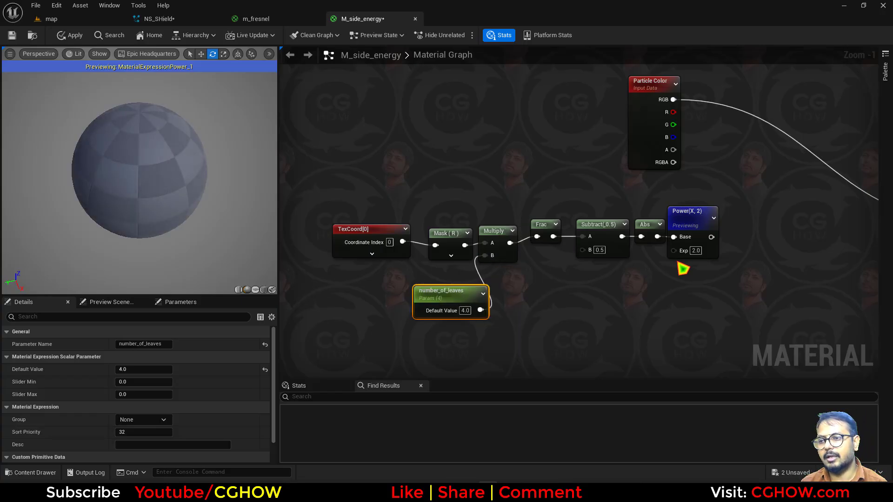
Disconnect Particle Color from Emissive Color, connect the Power output there instead, and save the material
right_click_drag(786, 253, 558, 283)
scroll(558, 283, "down", 1)
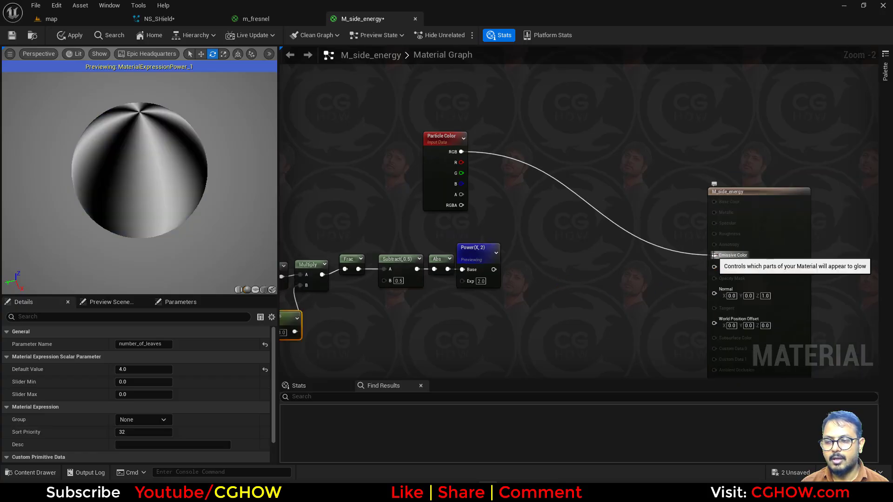
left_click(758, 223)
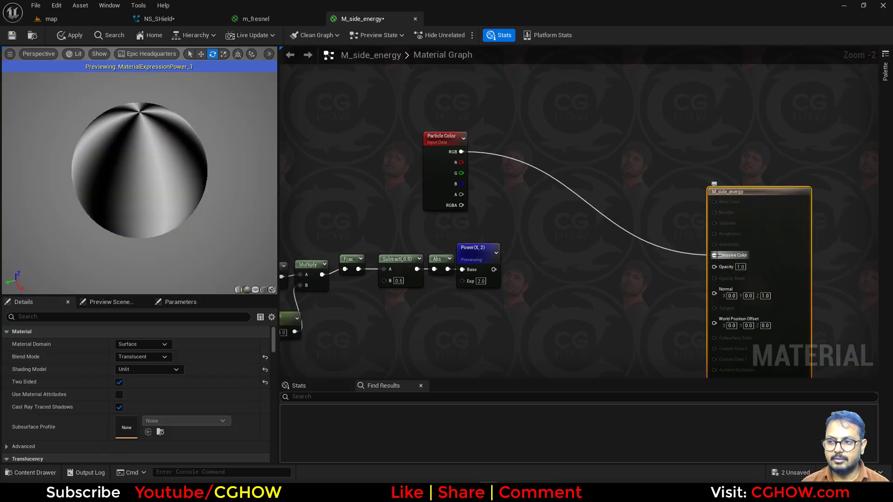
left_click(714, 256, "alt")
left_click_drag(494, 269, 715, 257)
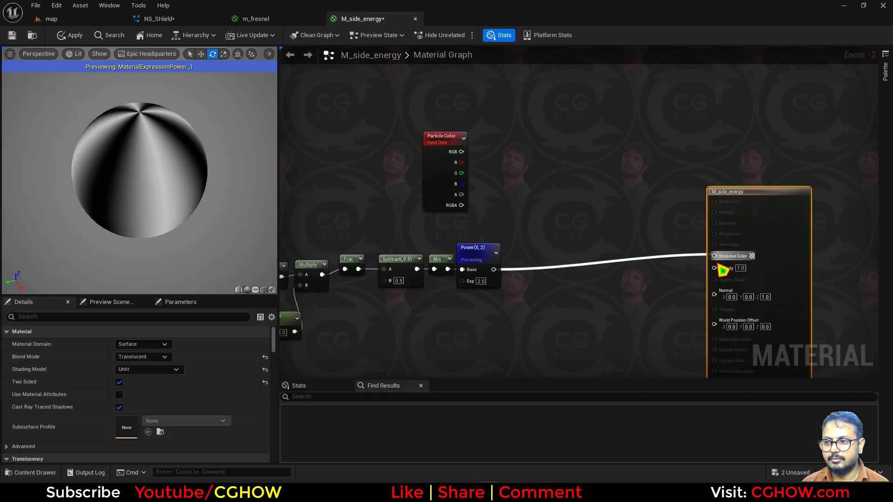
mouse_move(159, 211)
left_mouse_down()
mouse_move(149, 212)
mouse_move(163, 195)
mouse_move(170, 215)
left_mouse_up()
right_click_drag(430, 343, 528, 303)
left_click_drag(163, 238, 191, 234)
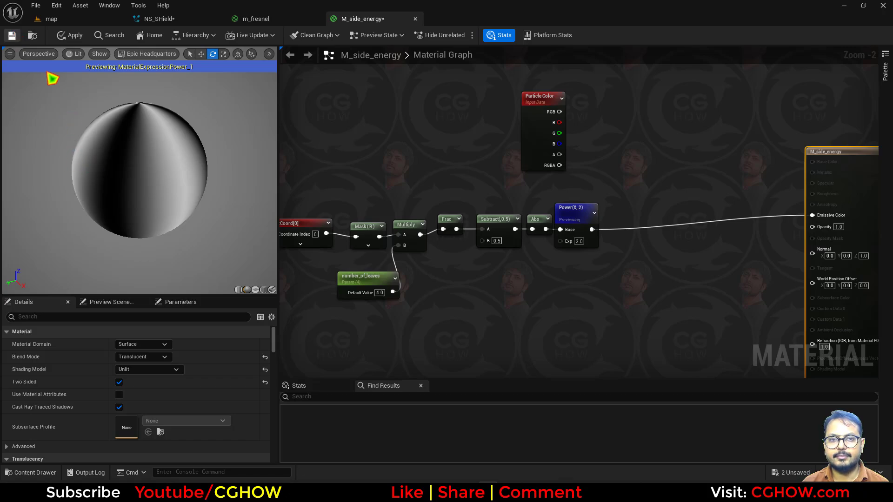
key("ctrl+s")
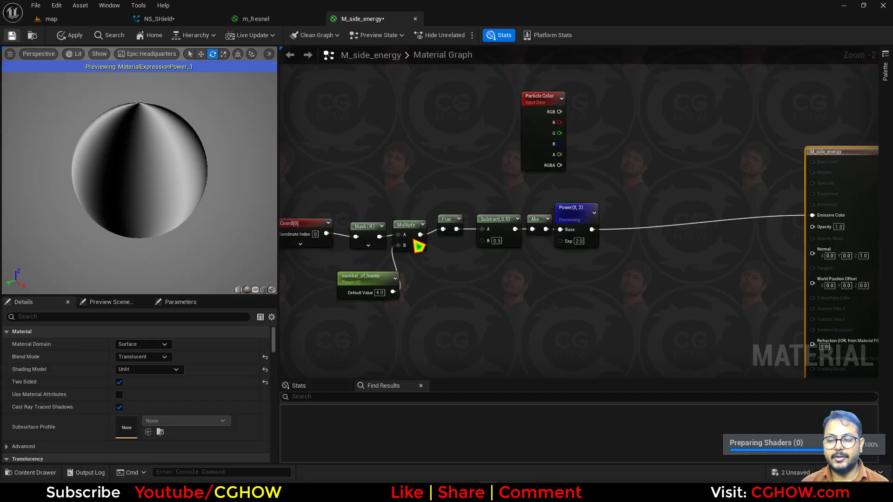
Create the material instance M_side_energy_Inst from M_side_energy in the Shield_tut folder and open it
left_click(47, 19)
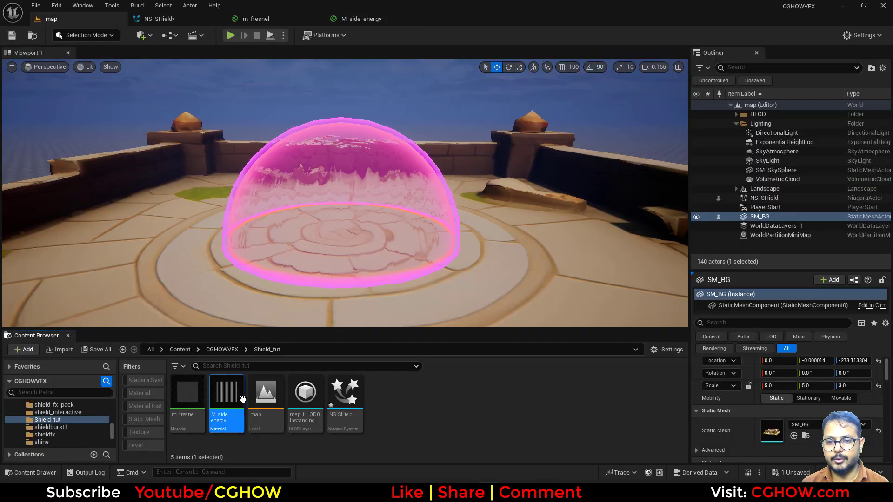
right_click(226, 396)
left_click(295, 143)
key("Return")
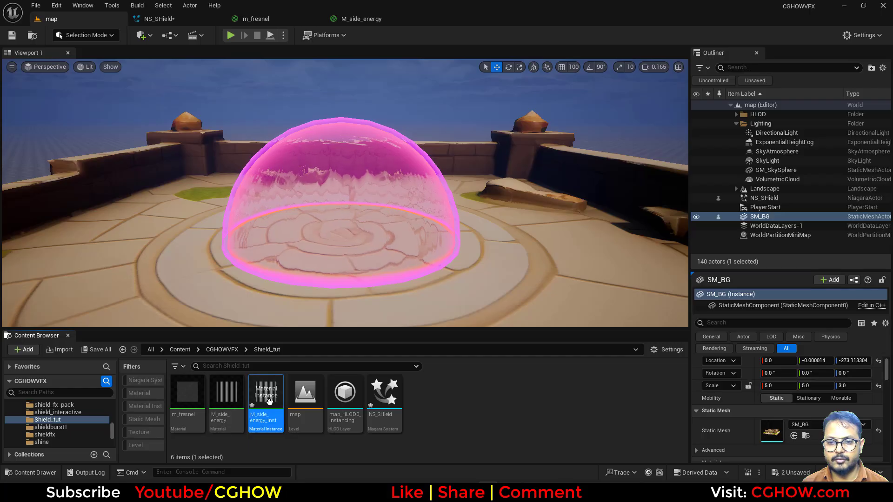
double_click(285, 407)
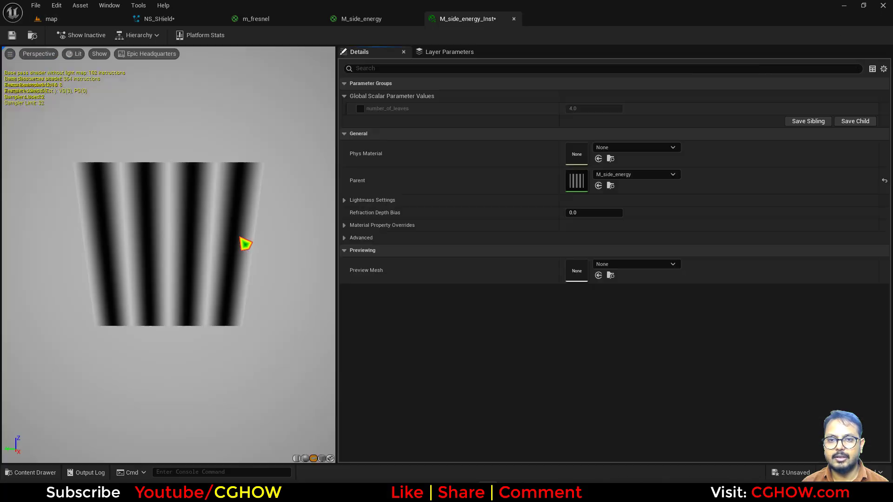
Preview the instance on a sphere from above, override number_of_leaves, compare 6 and 8, and keep 6
left_click(305, 459)
left_click_drag(213, 275, 403, 214)
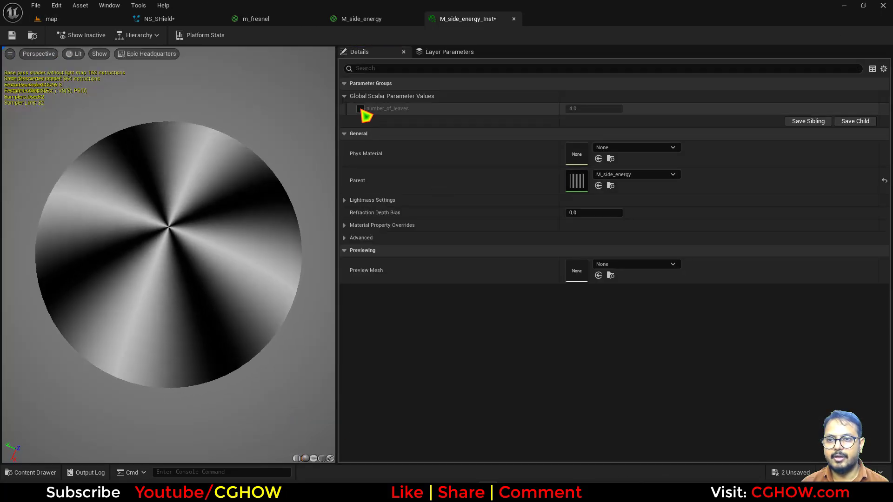
mouse_move(572, 108)
left_mouse_down()
mouse_move(619, 108)
mouse_move(573, 107)
left_mouse_up()
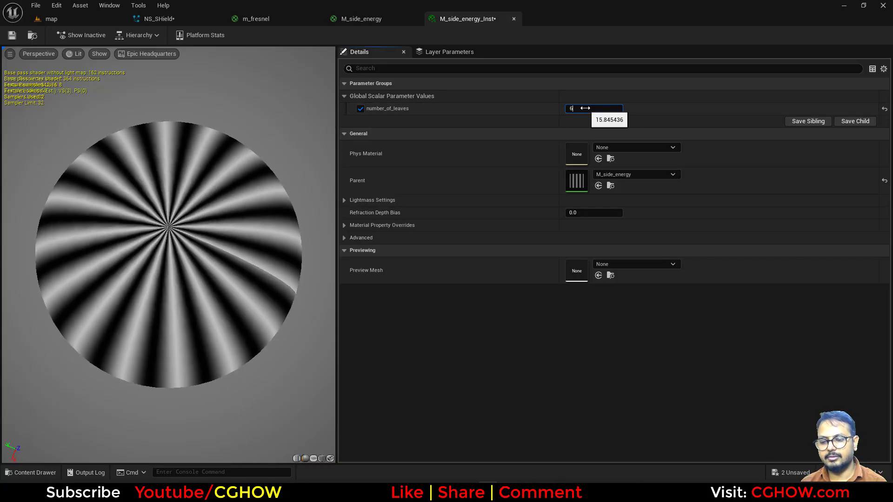
type("6")
key("Return")
type("8")
key("Return")
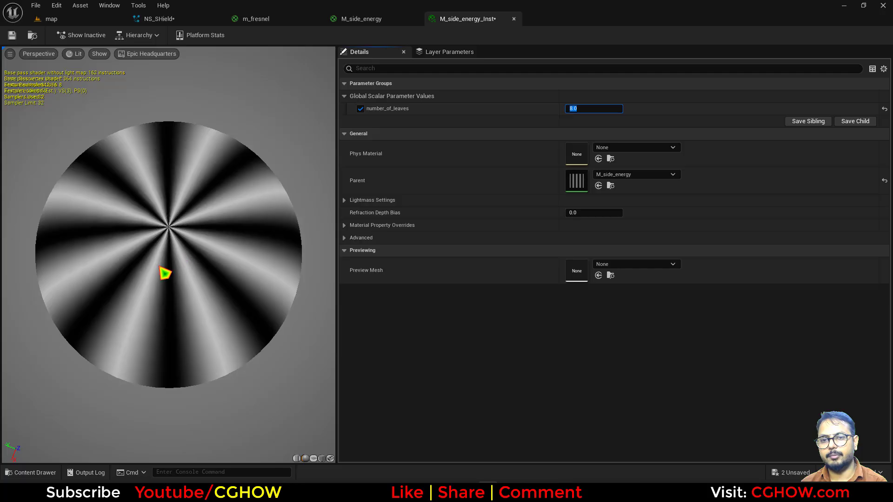
left_click_drag(166, 273, 140, 235)
left_click(593, 109)
type("6")
key("Return")
Back in M_side_energy, create a scalar parameter pow with default value 2 and connect it to the Power node's Exp
left_click(365, 20)
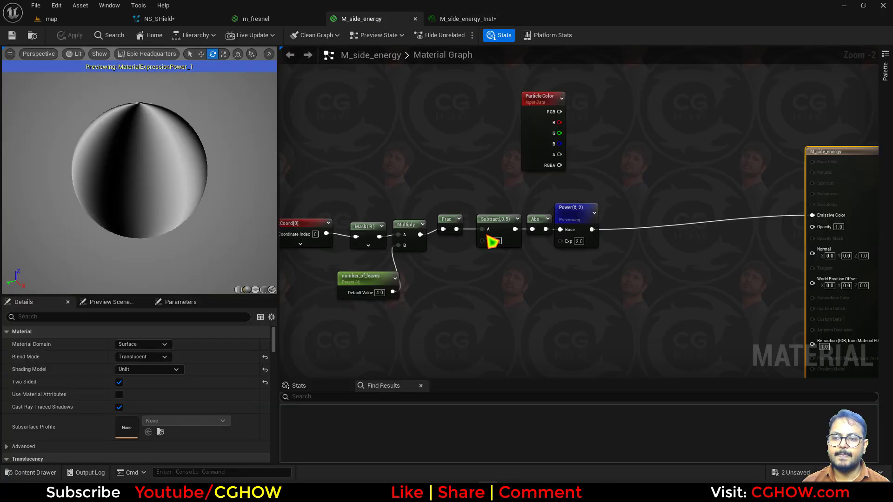
right_click_drag(579, 241, 513, 244)
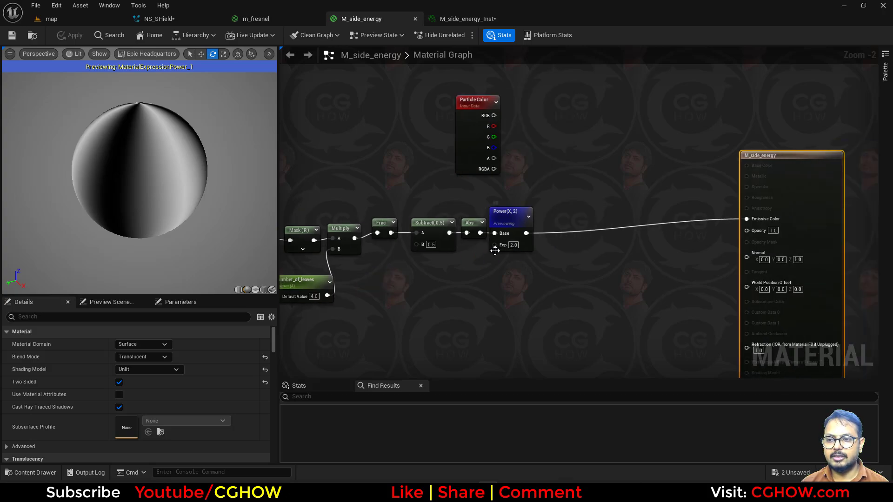
right_click_drag(574, 272, 524, 253)
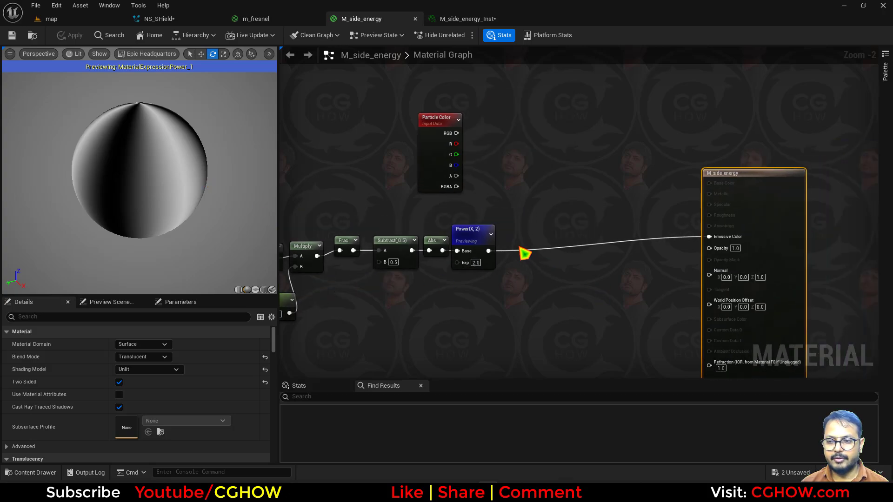
right_click_drag(425, 296, 511, 273)
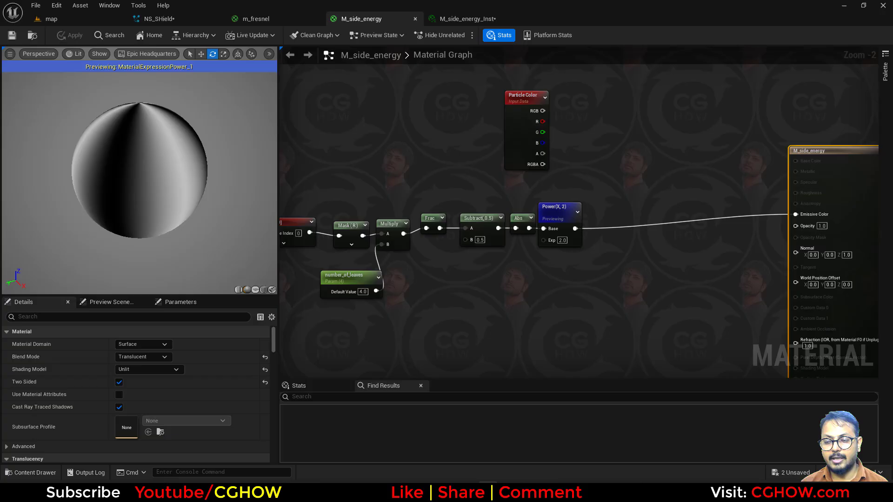
left_click(486, 266)
type("pow")
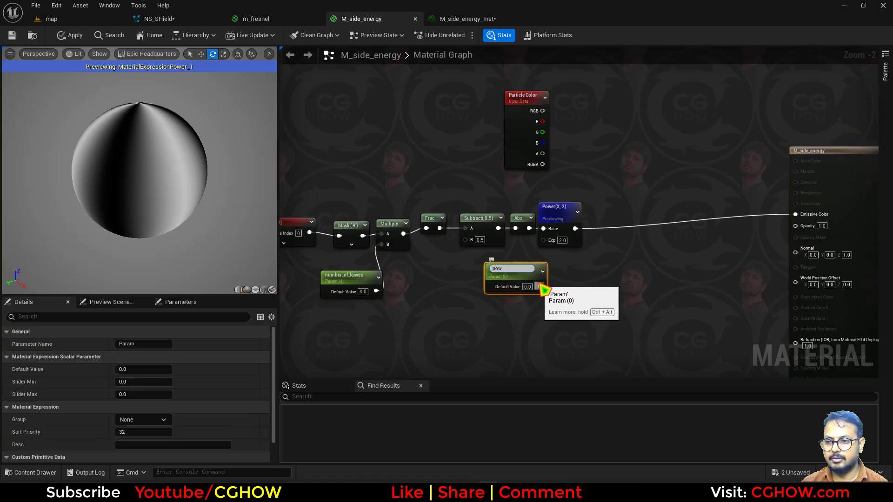
left_click_drag(541, 287, 543, 240)
left_click(527, 285)
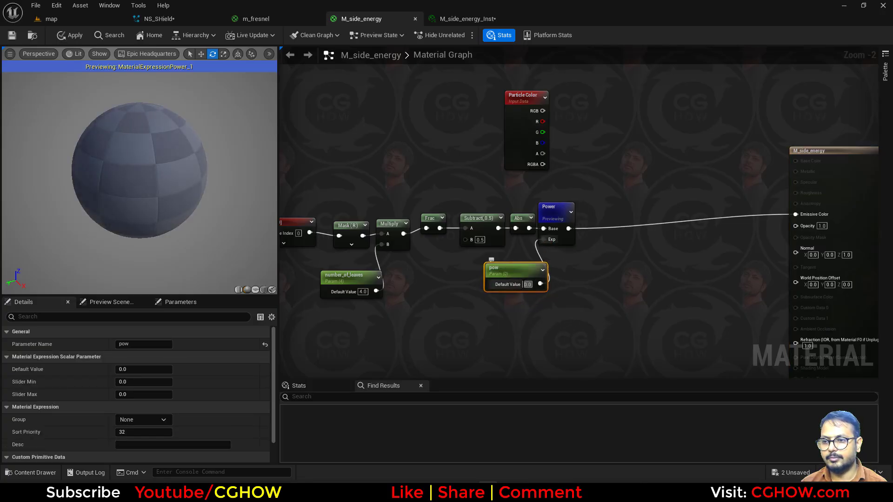
Insert a Multiply node and a Saturate node between the Power output and Emissive Color
right_click_drag(610, 258, 559, 269)
left_click(549, 225)
key("m")
left_click(549, 224)
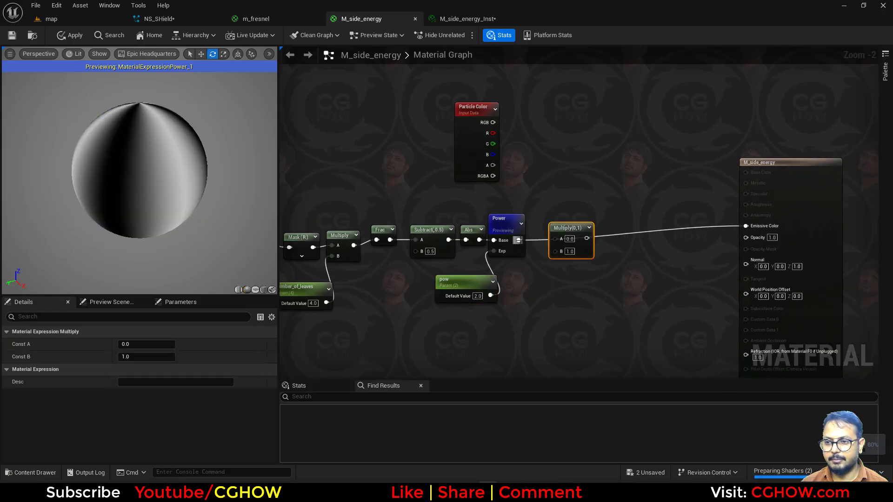
left_click_drag(519, 240, 746, 226)
type("sa")
left_click(644, 244)
Create a scalar parameter named multiply with default value 1 and connect it to the new Multiply node's B input
key("s")
left_click(543, 287)
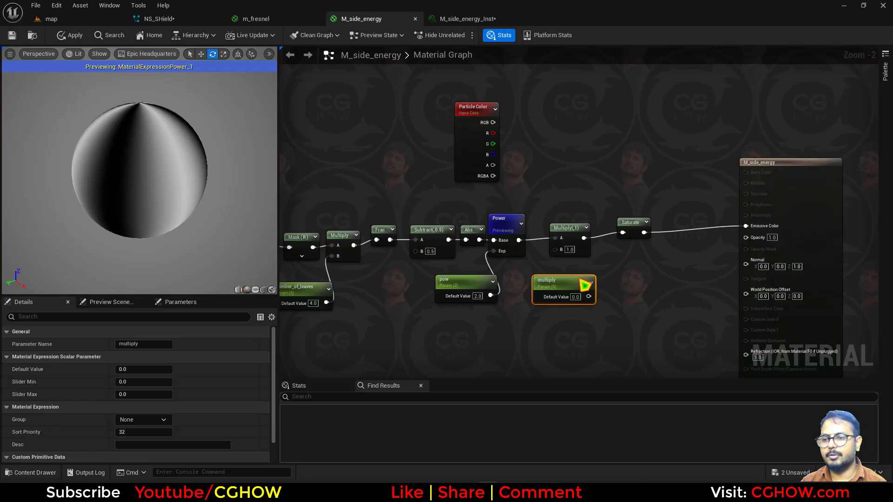
left_click(575, 298)
type("1")
left_click_drag(589, 297, 556, 249)
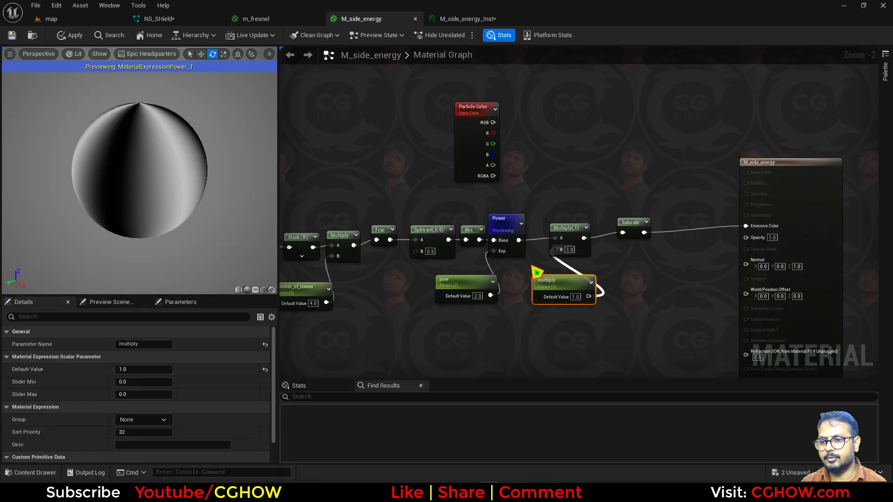
Save M_side_energy and enable the multiply and pow overrides in M_side_energy_Inst
right_click_drag(418, 327, 497, 336)
right_click_drag(367, 285, 420, 290)
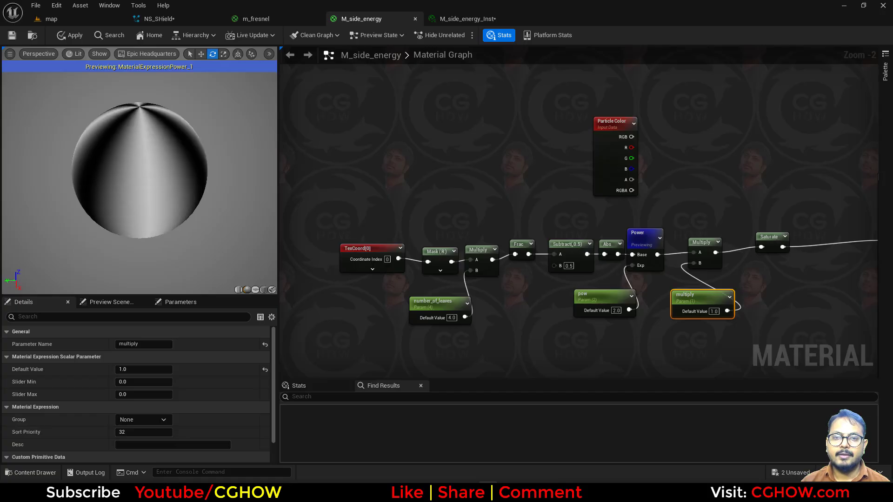
right_click_drag(542, 185, 430, 161)
key("ctrl+s")
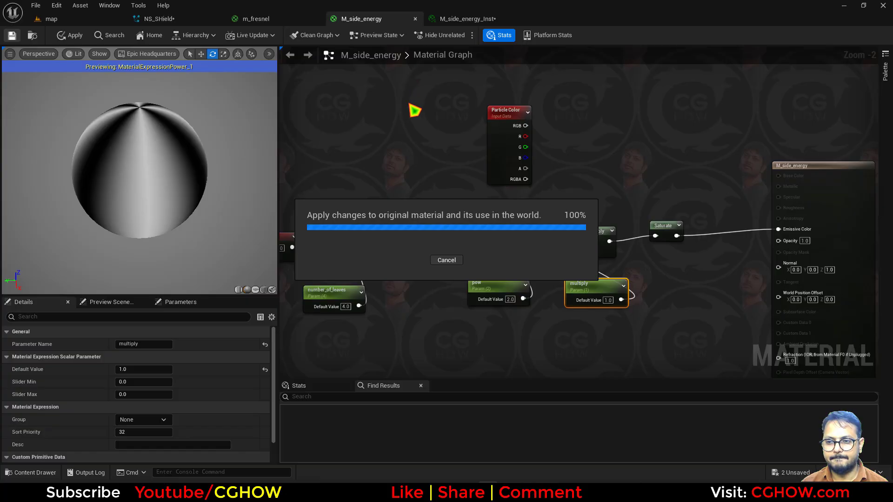
left_click(457, 20)
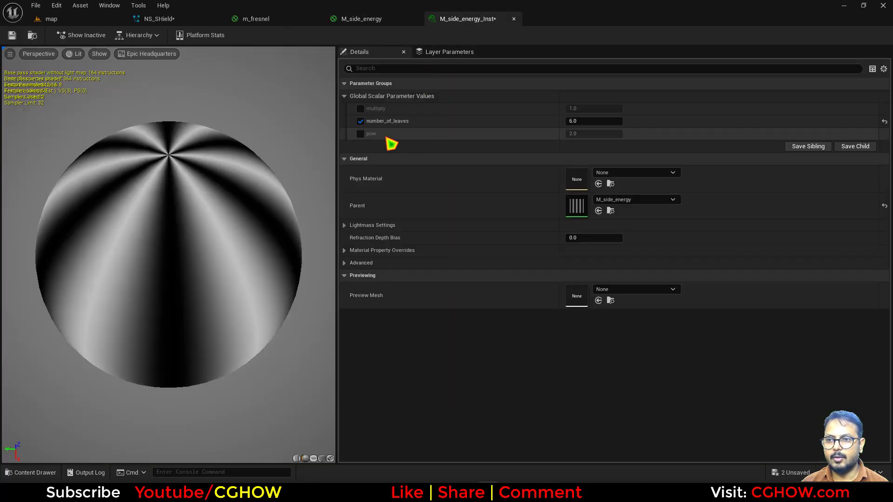
left_click(361, 108)
left_click(361, 133)
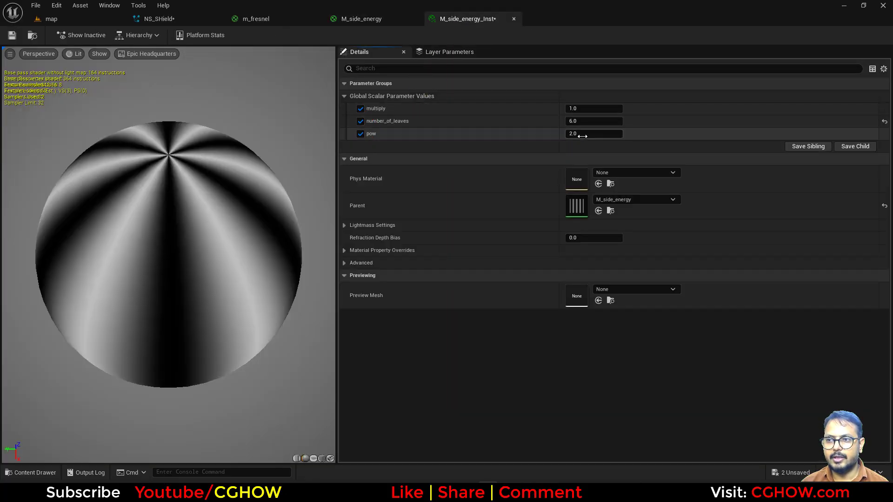
Raise the instance's pow to about 6.96 and multiply to about 123.1, and inspect the stripes around the preview sphere
left_click_drag(582, 136, 609, 136)
left_click_drag(582, 108, 621, 108)
left_click_drag(587, 135, 633, 108)
left_click_drag(168, 260, 265, 218)
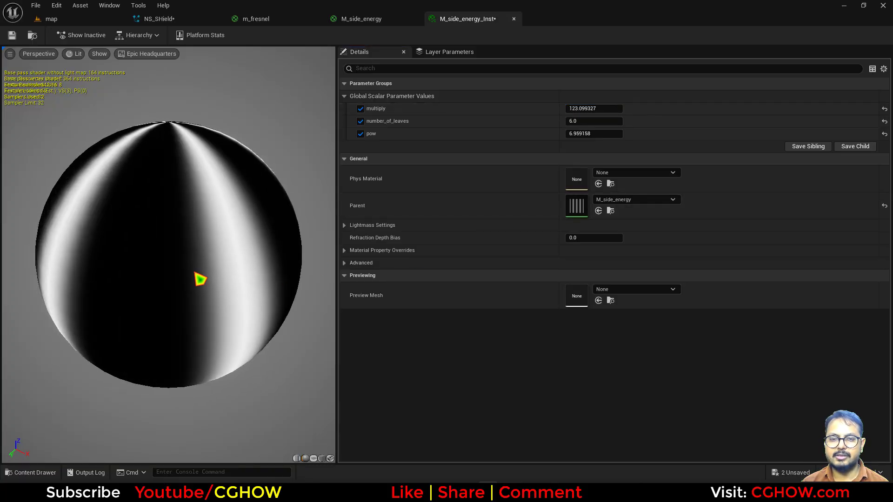
scroll(199, 280, "down", 3)
left_click_drag(195, 284, 161, 211)
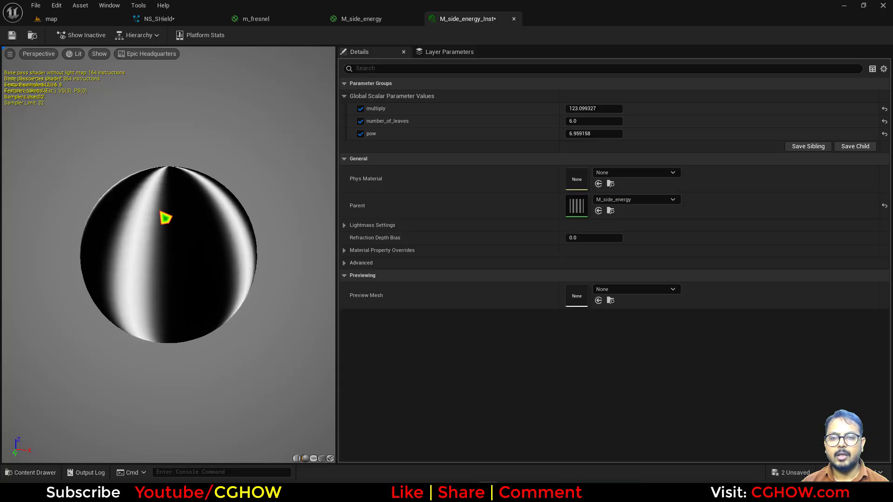
Back in M_side_energy, move the Particle Color node up and add a second TexCoord node above the Power chain
left_click(81, 20)
left_click(363, 19)
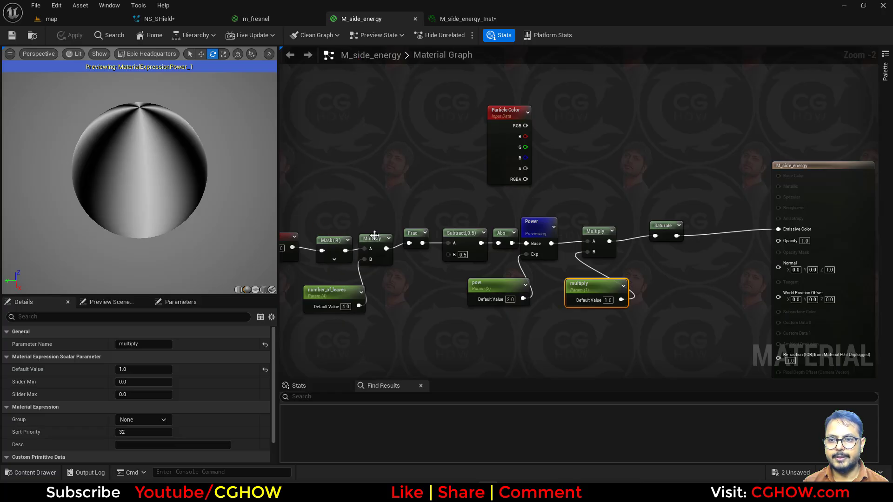
right_click_drag(374, 235, 427, 186)
right_click_drag(498, 253, 389, 325)
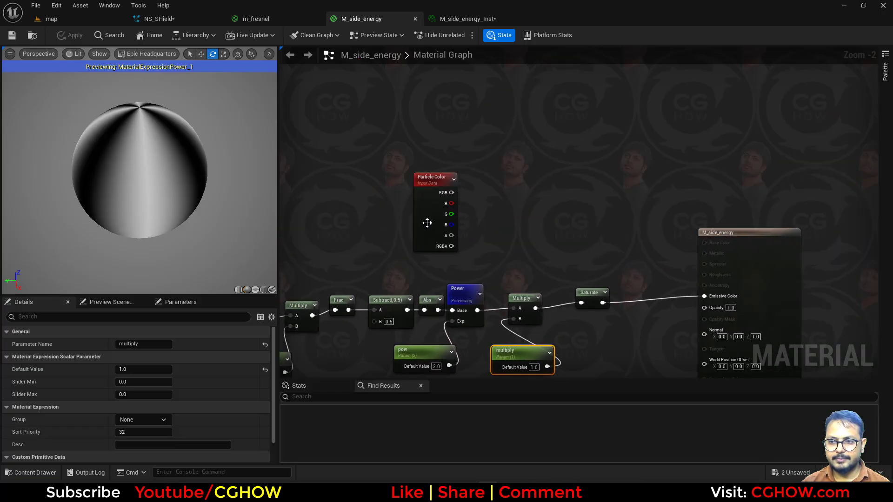
left_click_drag(427, 223, 455, 156)
key("u")
left_click(329, 226)
left_click(404, 227)
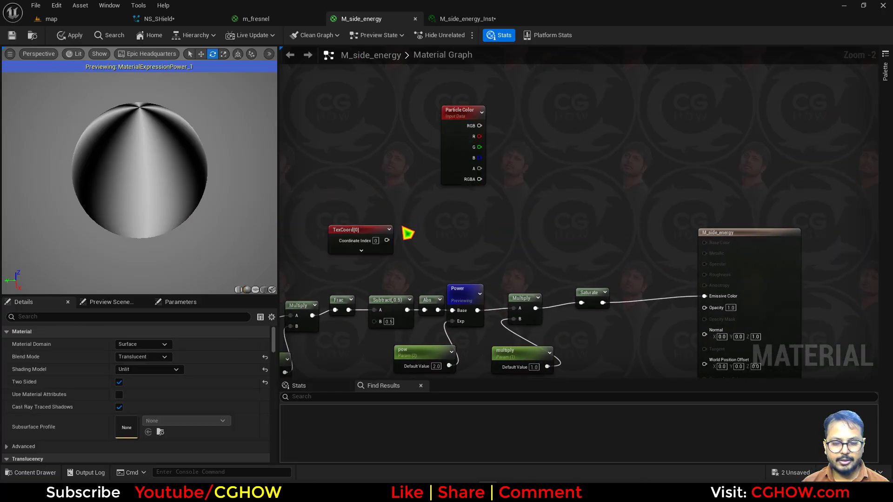
Add a Component Mask after the new TexCoord, restrict it to the G channel, and preview it on the sphere
key("shift+c")
left_click(405, 219)
left_click_drag(387, 240, 412, 235)
left_click(122, 344)
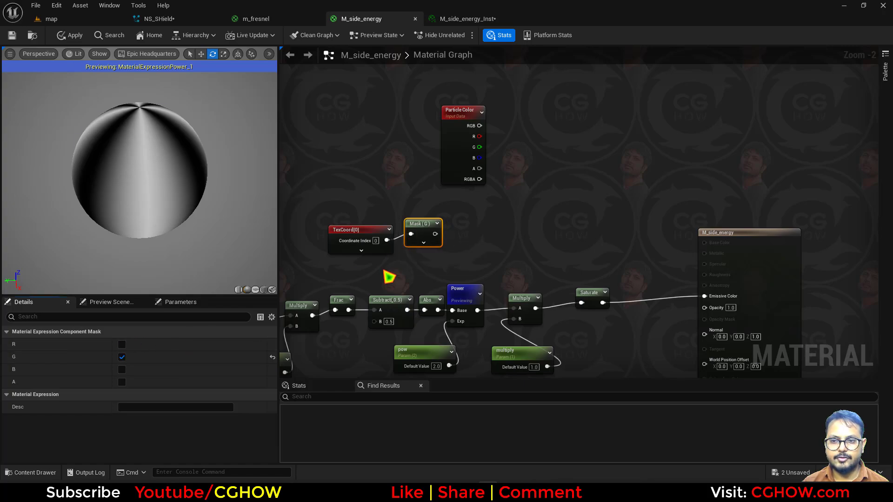
key("space")
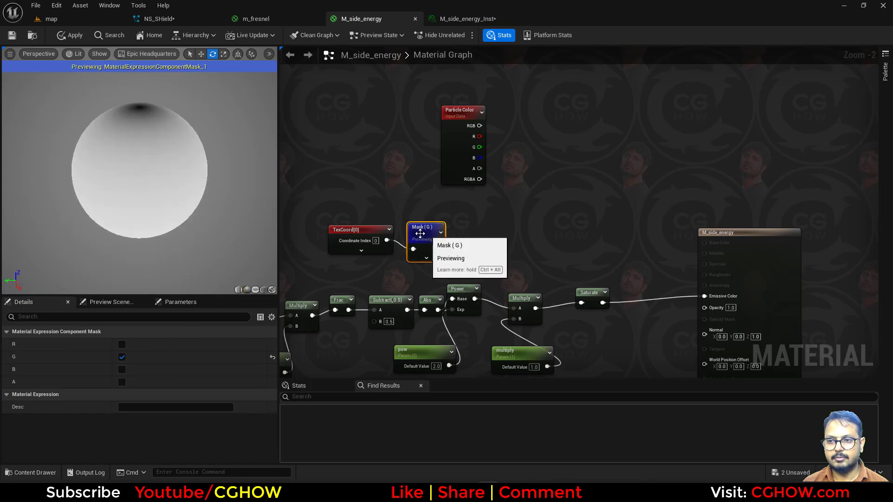
left_click_drag(151, 187, 156, 201)
Move the material output node away and multiply the G mask by the Saturate output with a new Multiply node
right_click_drag(547, 241, 444, 218)
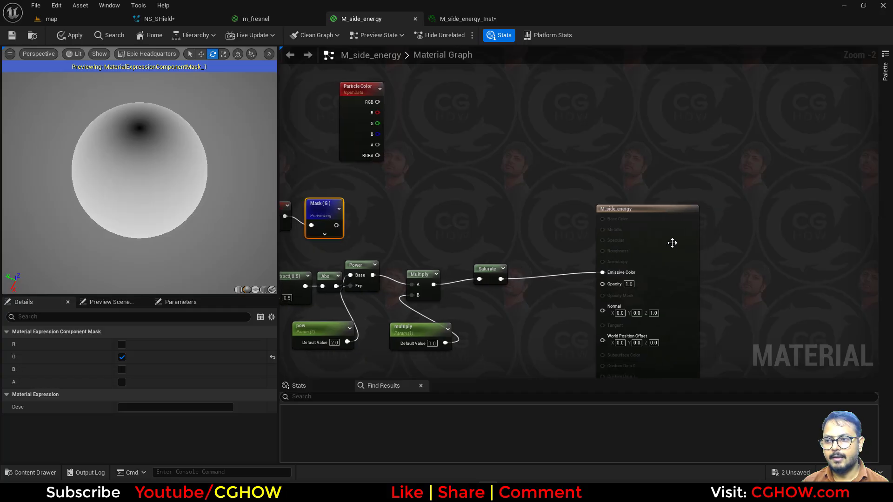
left_click_drag(671, 242, 755, 214)
key("m")
left_click(519, 238)
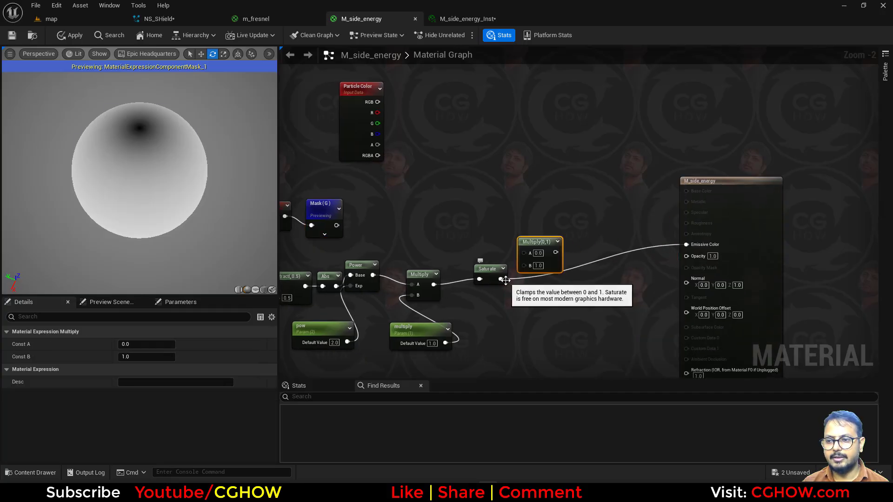
left_click_drag(481, 267, 535, 266)
left_click_drag(524, 253, 336, 226)
Add a SmoothStep node, feed the new Multiply into its Value, and connect its output to Emissive Color
right_click_drag(570, 287, 504, 280)
left_click_drag(711, 213, 749, 196)
right_click(484, 168)
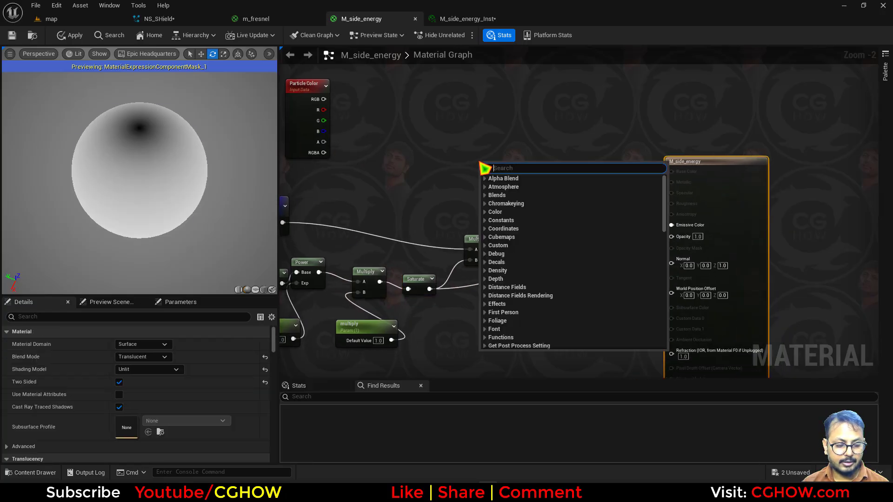
type("smooth")
left_click(517, 196)
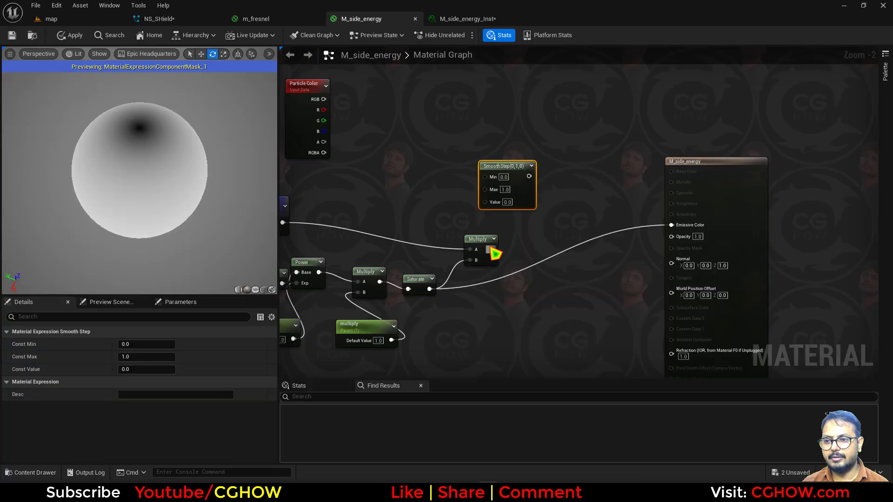
left_click_drag(492, 250, 485, 201)
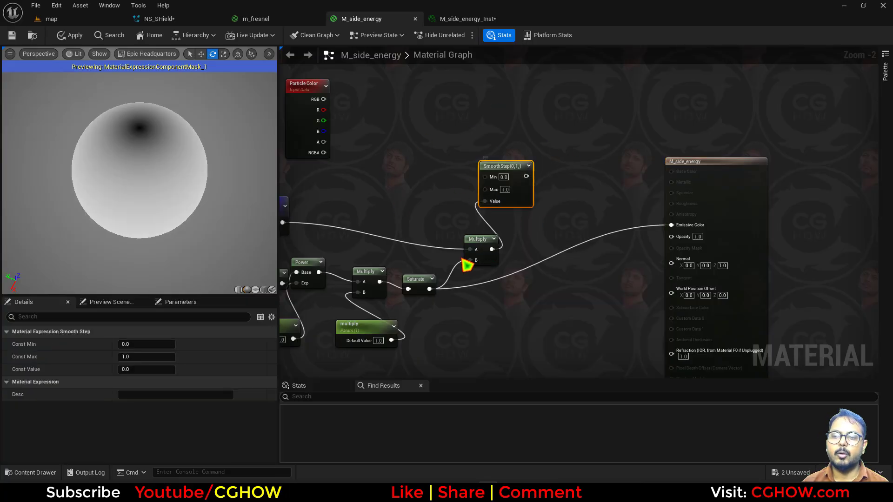
left_click_drag(466, 265, 471, 260)
right_click_drag(483, 275, 536, 266)
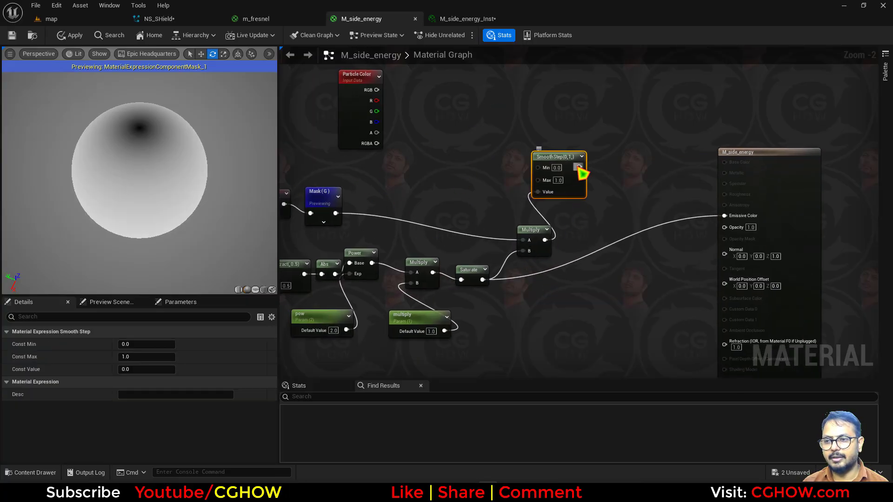
left_click_drag(579, 168, 725, 215)
left_click_drag(573, 198, 598, 190)
Promote SmoothStep's Min and Max inputs to parameters and place both parameter nodes before it
right_click_drag(471, 190, 452, 234)
right_click(549, 209)
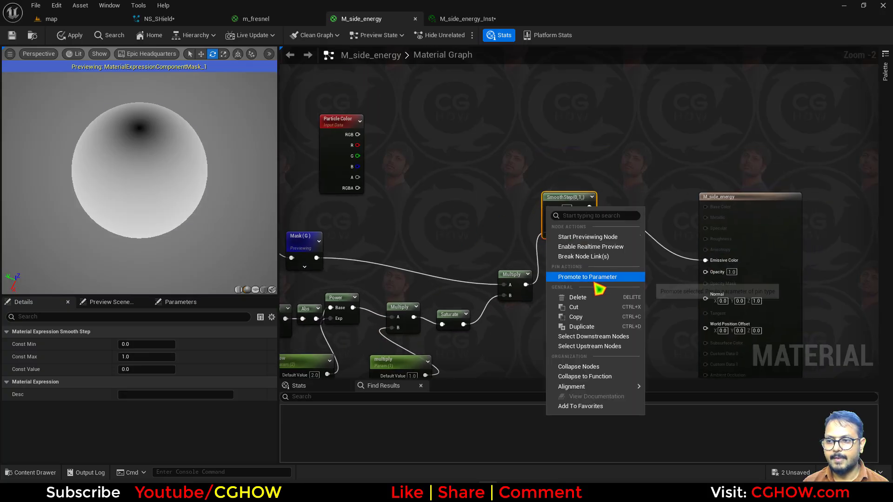
left_click(595, 279)
left_click_drag(500, 221, 425, 188)
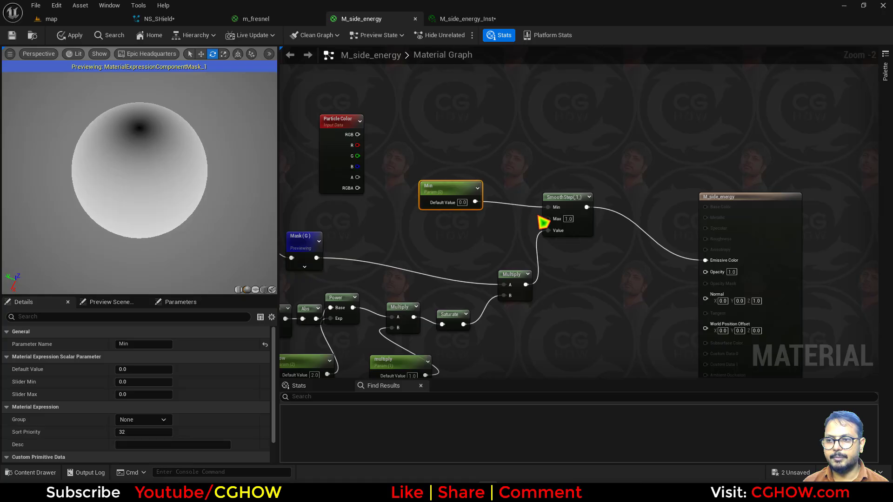
right_click(554, 219)
left_click(592, 278)
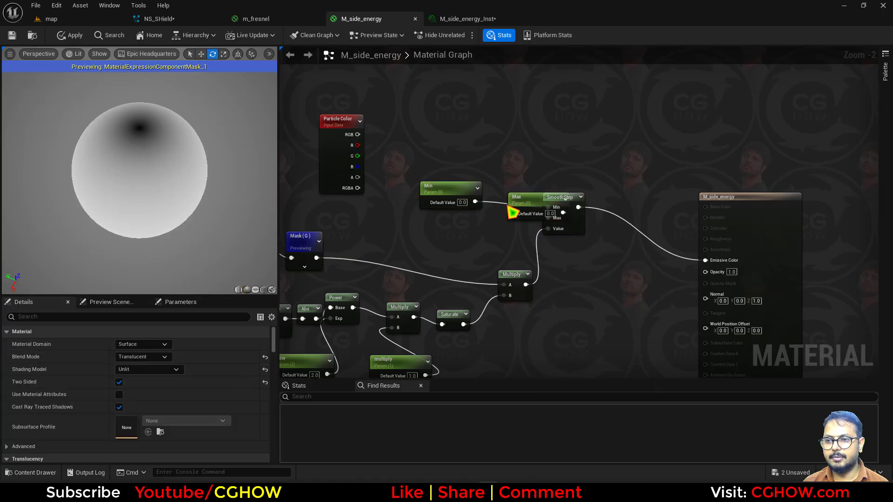
left_click_drag(515, 205, 392, 246)
Sum the Min and Max parameters in an Add node feeding SmoothStep's Max, and set Max's default value to 1
key("a")
left_click(467, 218)
left_click_drag(475, 202, 430, 185)
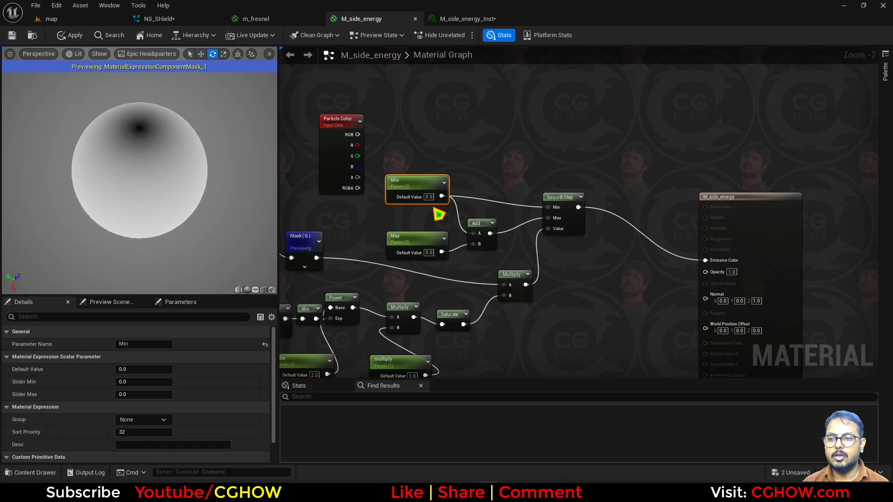
left_click(429, 252)
type("1")
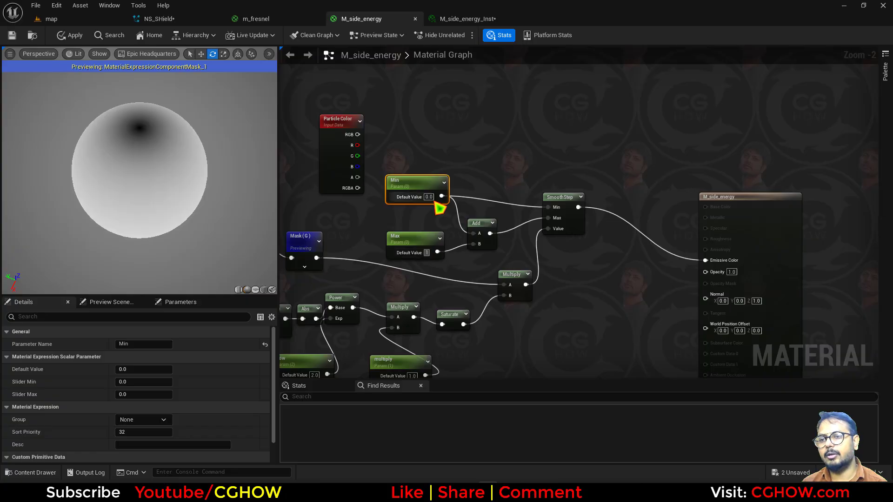
In M_side_energy_Inst, enable the Min and Max overrides and set Min to 0.168 and Max to 0.152
right_click_drag(477, 300, 534, 247)
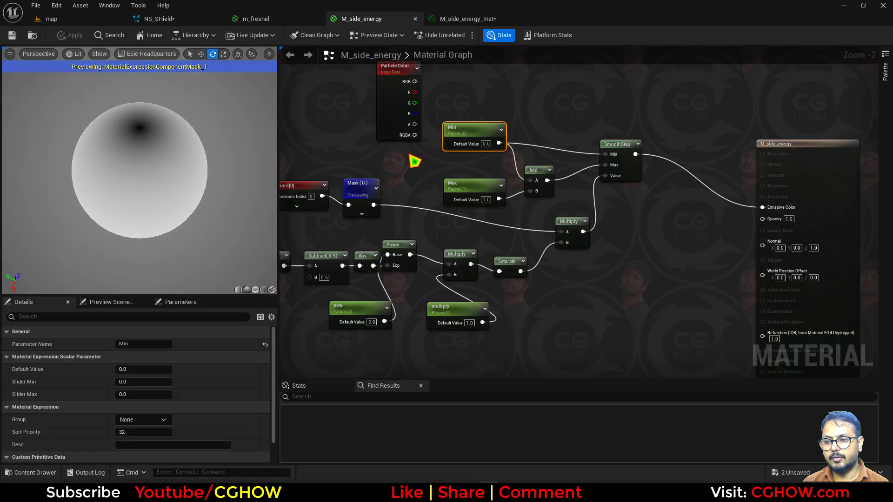
left_click(475, 21)
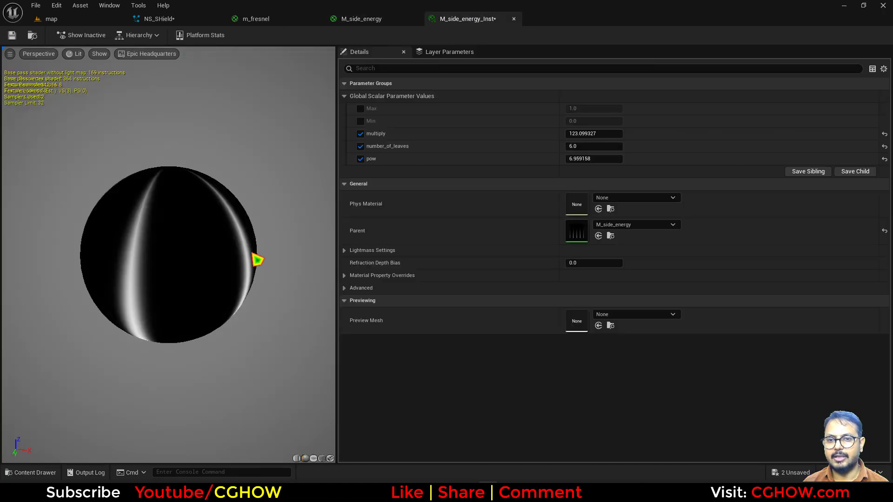
left_click_drag(257, 259, 205, 233)
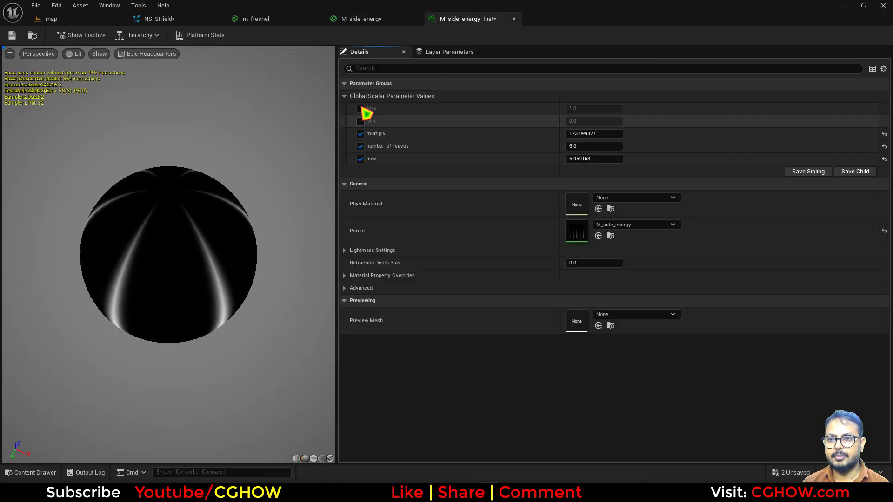
left_click(361, 121)
left_click(360, 108)
left_click_drag(581, 120, 603, 120)
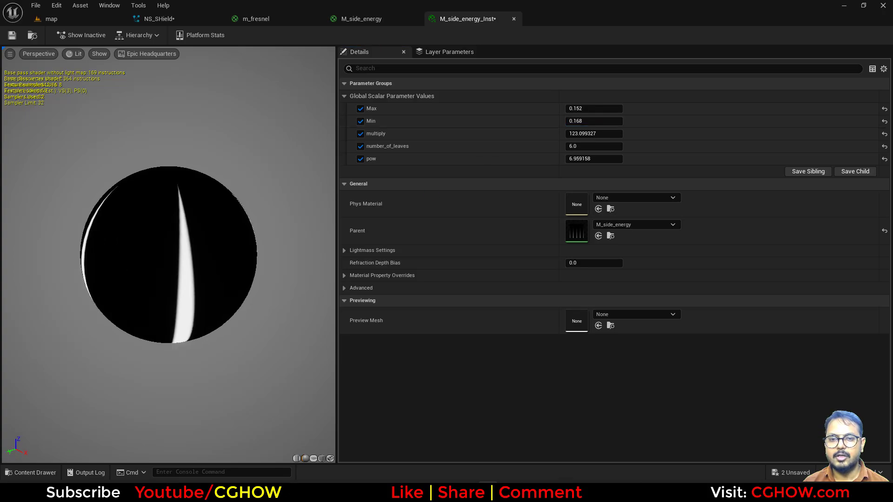
Tune the instance to number_of_leaves about 13.26, pow about 5.75, Max 0.272 and Min 0.32
mouse_move(604, 158)
left_mouse_down()
mouse_move(572, 158)
mouse_move(601, 159)
left_mouse_up()
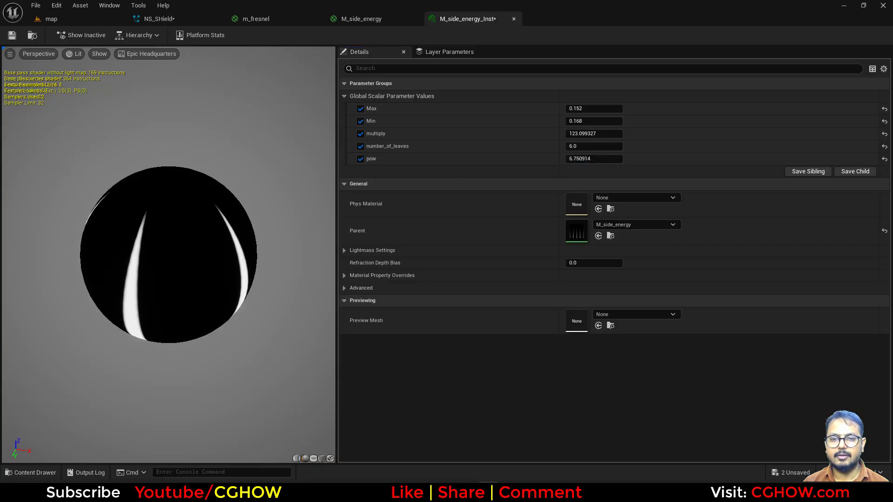
left_click_drag(572, 147, 603, 147)
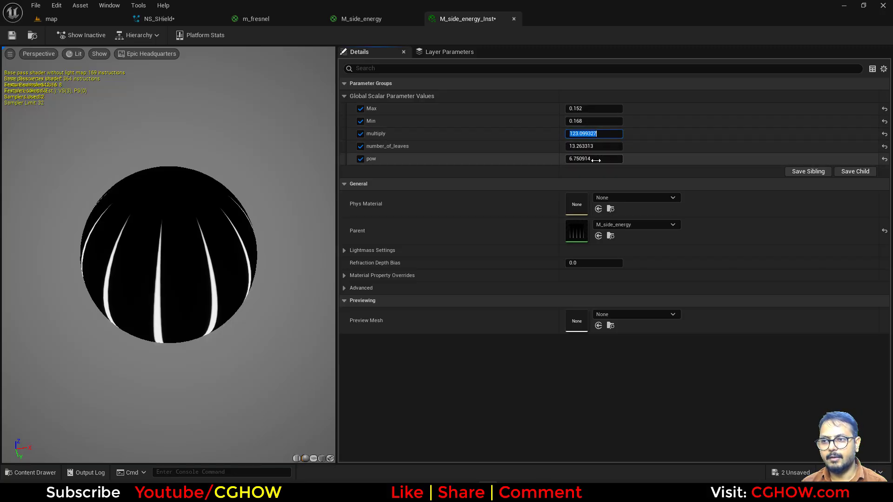
left_click_drag(599, 159, 590, 158)
mouse_move(597, 122)
left_mouse_down()
mouse_move(605, 121)
mouse_move(577, 108)
mouse_move(617, 108)
mouse_move(605, 108)
left_mouse_up()
mouse_move(593, 158)
left_mouse_down()
mouse_move(604, 158)
mouse_move(591, 159)
left_mouse_up()
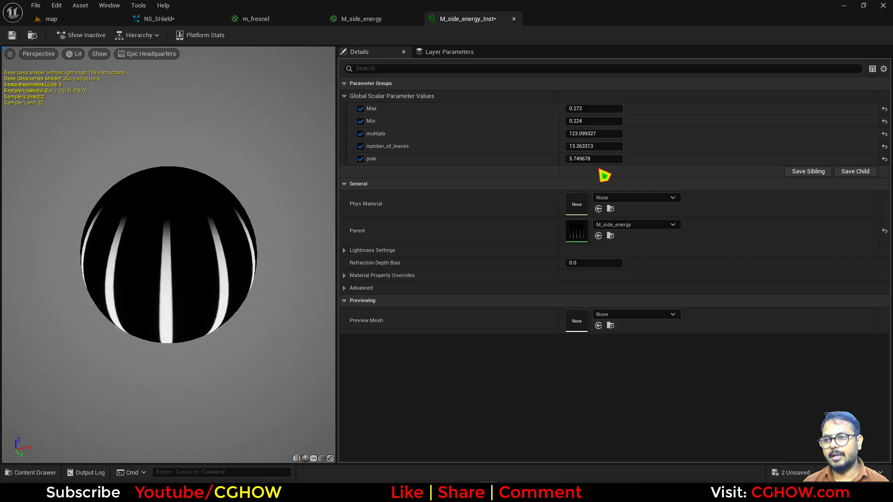
left_click_drag(591, 122, 600, 122)
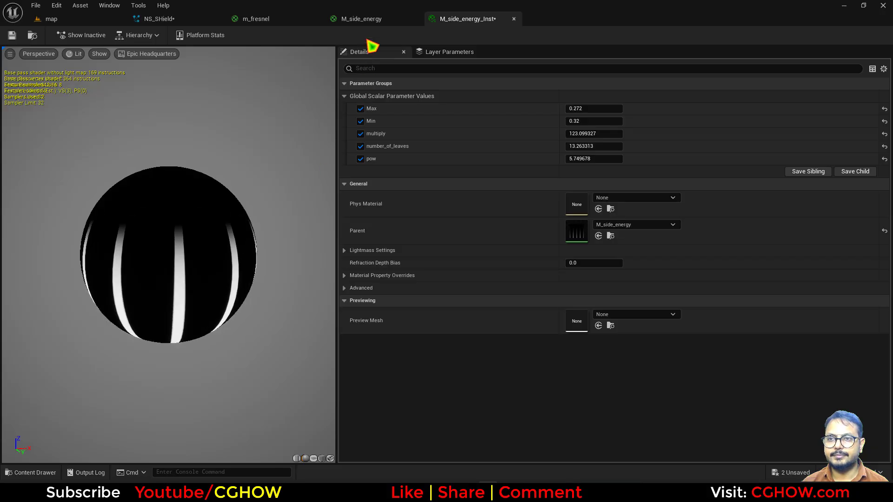
Back in M_side_energy, add a Texture Sample below the node chain and assign it the T_aura texture
left_click(367, 19)
right_click_drag(440, 300, 439, 209)
right_click_drag(362, 282, 440, 275)
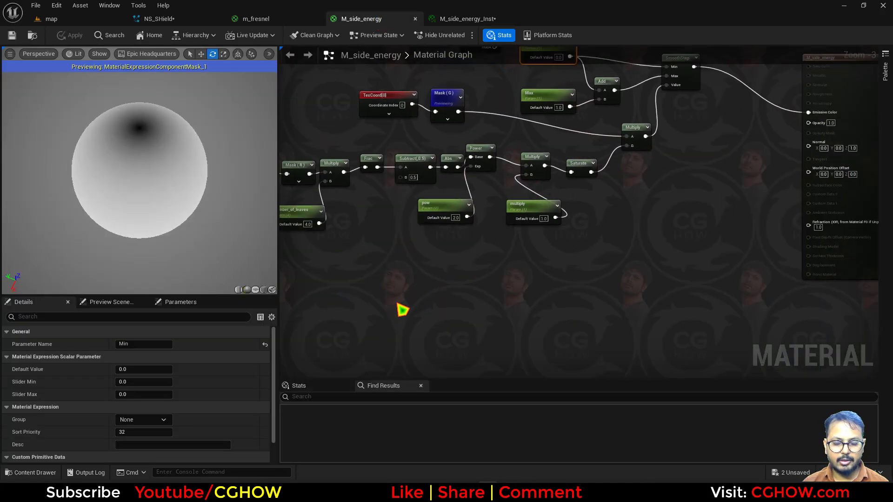
left_click(397, 272)
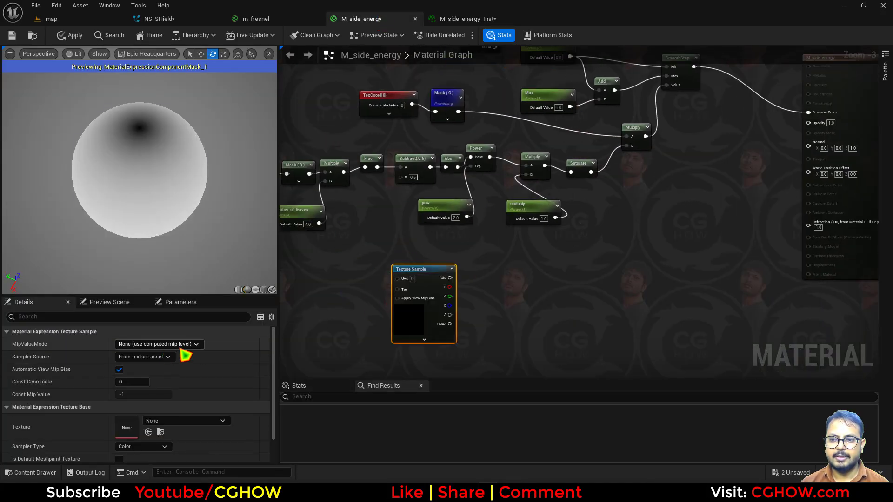
left_click(159, 421)
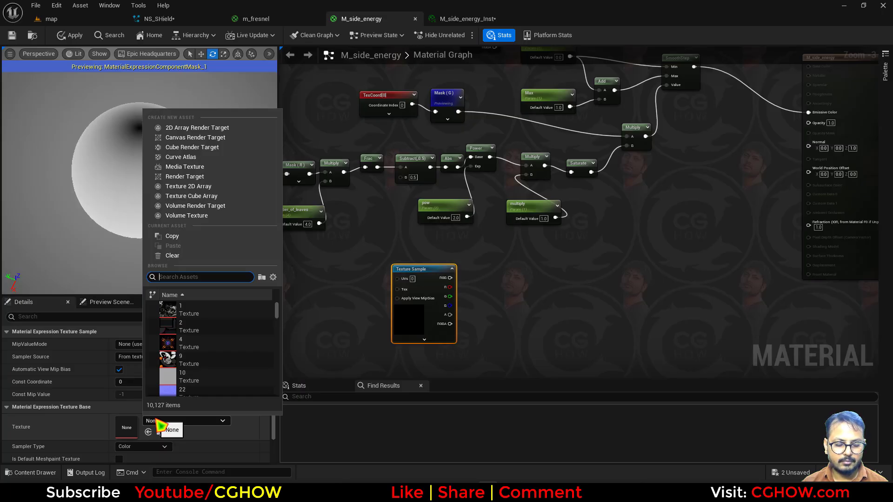
type("aura")
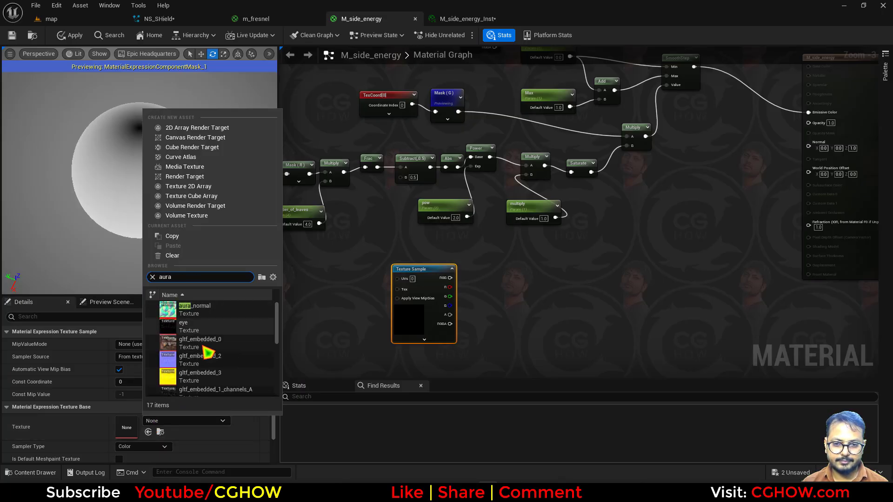
left_click(213, 372)
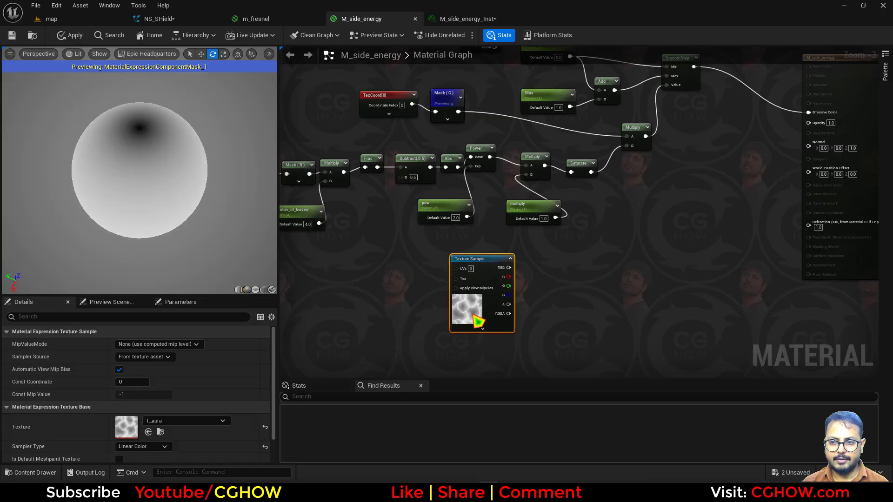
Add a Panner with a Y speed of 0.5 feeding the UVs of the T_aura Texture Sample
scroll(409, 298, "up", 4)
left_click(371, 277)
left_click_drag(450, 289, 481, 259)
left_click(432, 321)
type("0.5")
left_click_drag(503, 320, 516, 341)
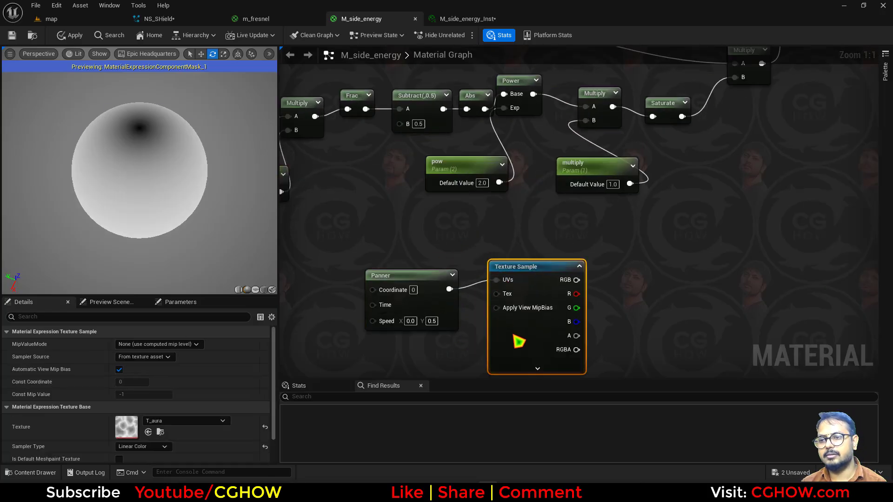
Add a TexCoord node and a Multiply node, routing TexCoord through the Multiply into the Panner's Coordinate
right_click_drag(597, 298, 641, 250)
right_click_drag(358, 278, 436, 287)
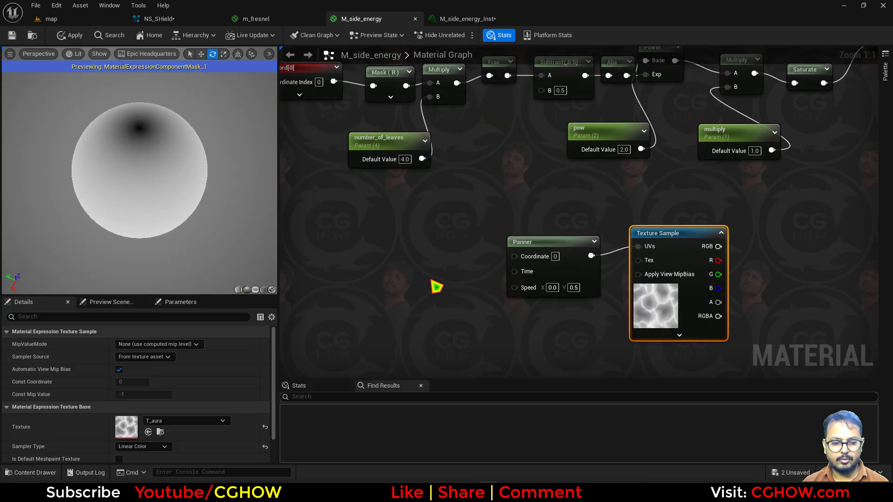
left_click(370, 252)
left_click_drag(428, 256, 343, 256)
left_click(403, 250)
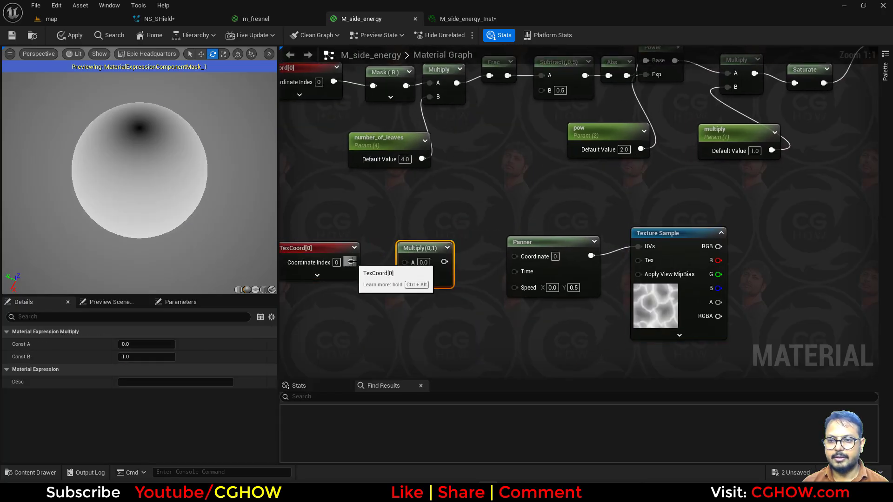
left_click_drag(405, 262, 352, 262)
left_click_drag(441, 261, 514, 257)
Add a three-component constant below the new TexCoord and convert it to a vector parameter called tile
right_click_drag(356, 323, 437, 287)
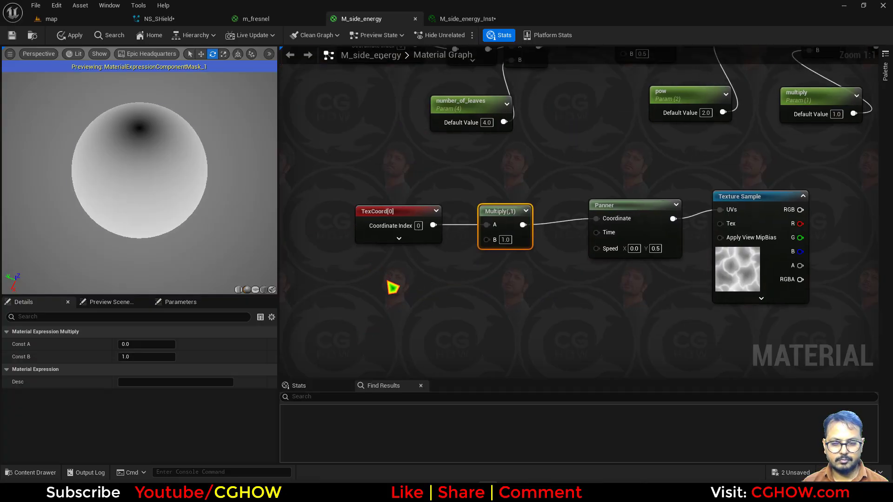
left_click(354, 266)
right_click(396, 264)
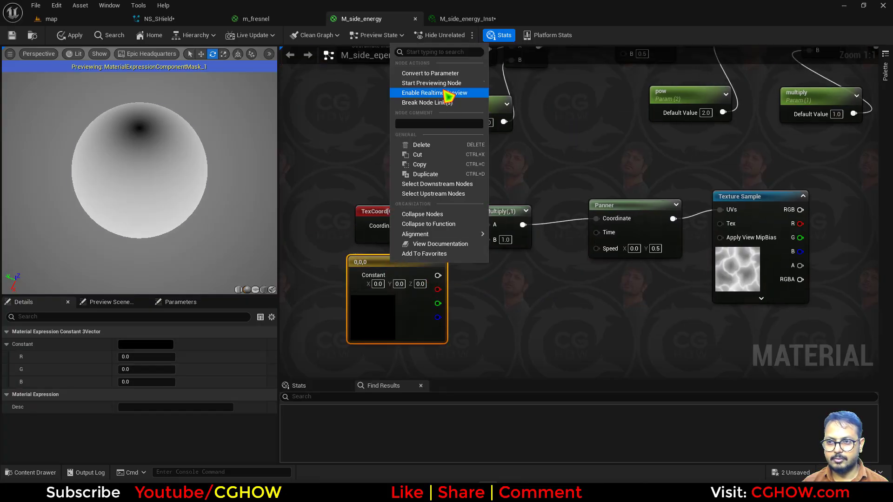
left_click(441, 74)
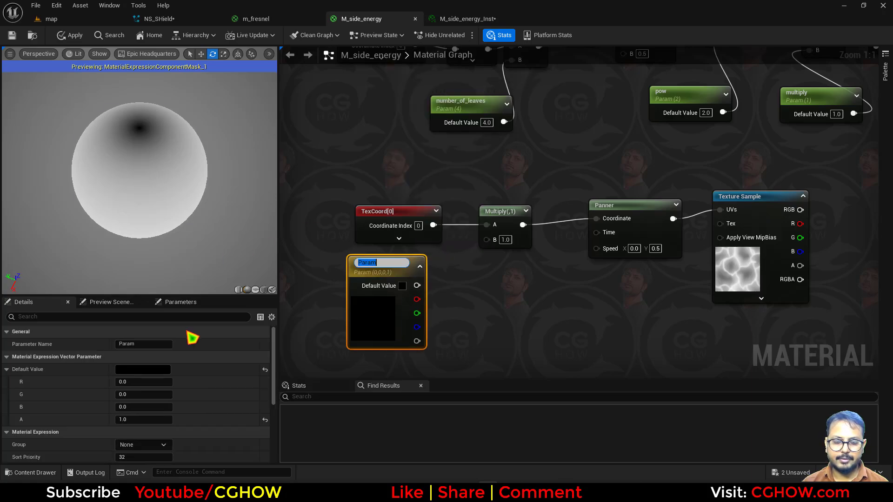
type("til")
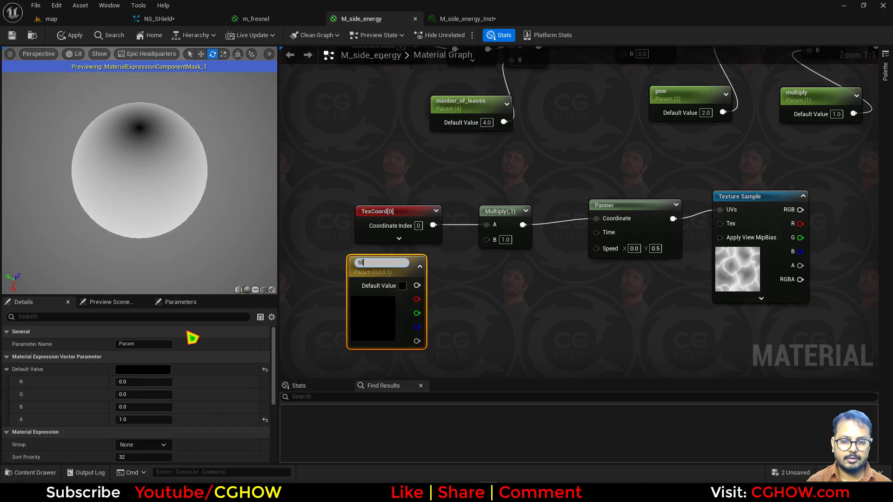
type("e")
key("Return")
left_click_drag(363, 320, 341, 323)
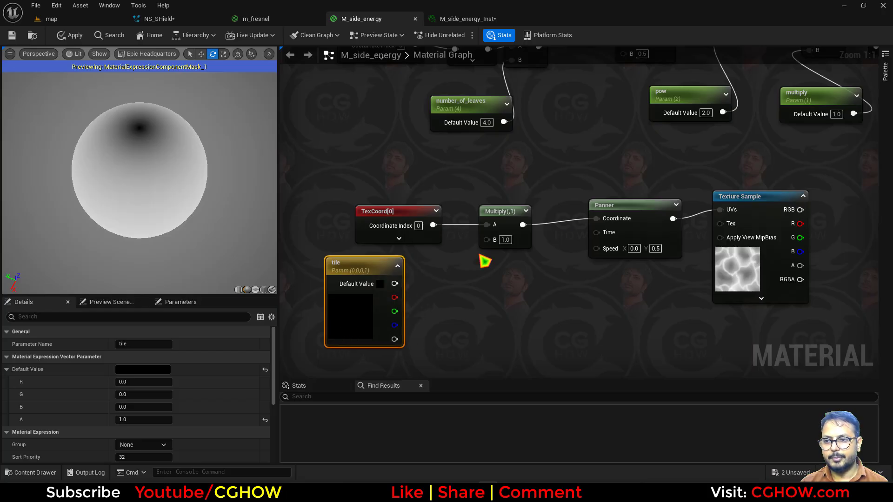
Feed the tile parameter through an R G component mask into input B of the UV Multiply
key("shift+c")
left_click(423, 273, "shift")
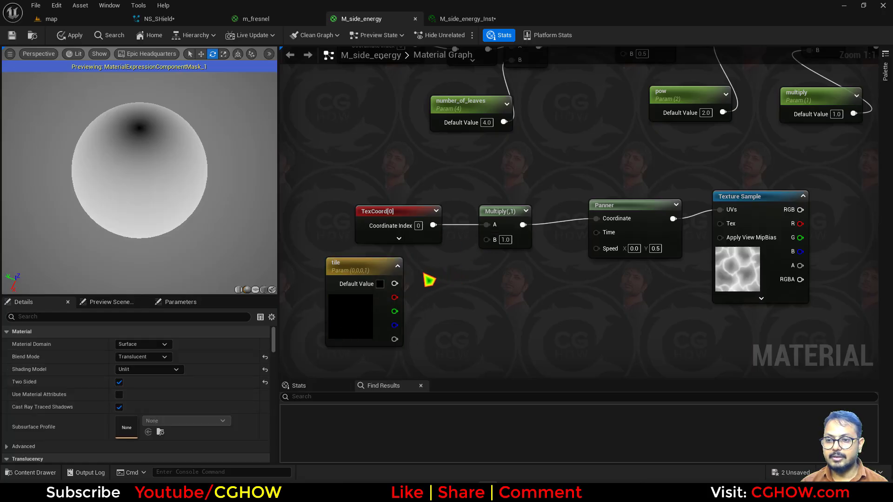
left_click_drag(394, 283, 487, 239)
Name the tile parameter's R channel X_Tile and its G channel Y_Tile
left_click(349, 328)
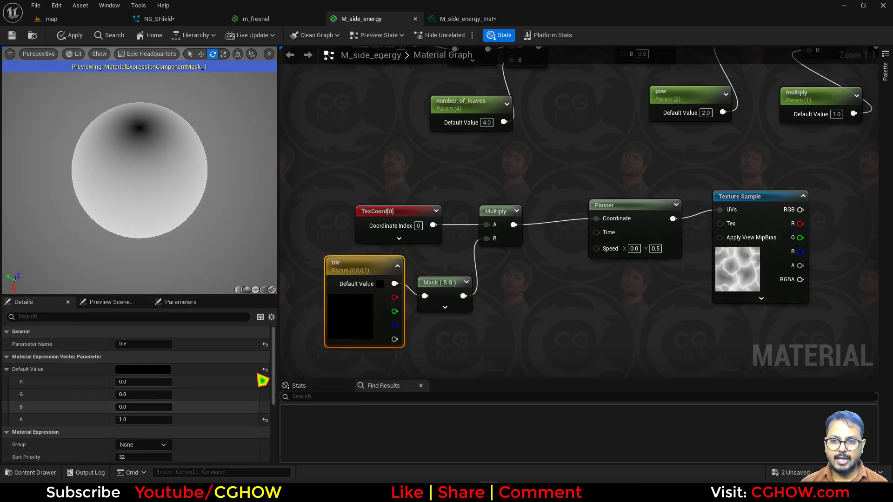
right_click_drag(400, 337, 410, 269)
scroll(121, 429, "down", 3)
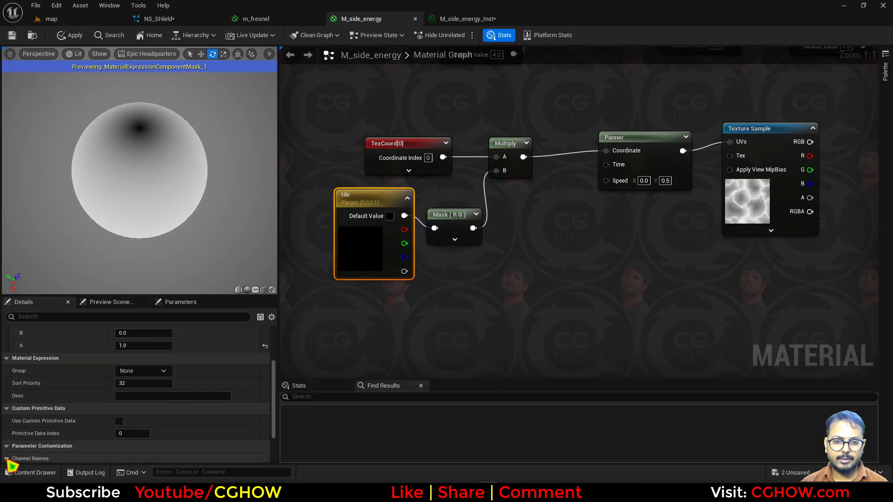
scroll(55, 449, "down", 2)
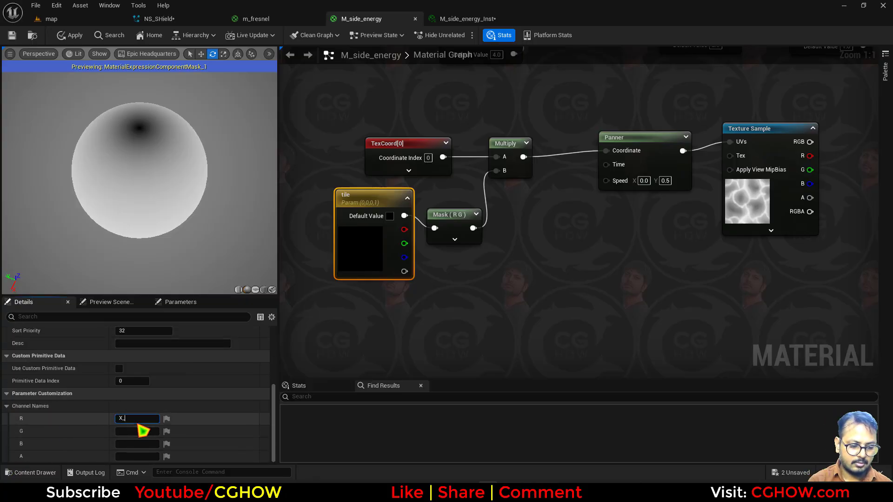
key("Return")
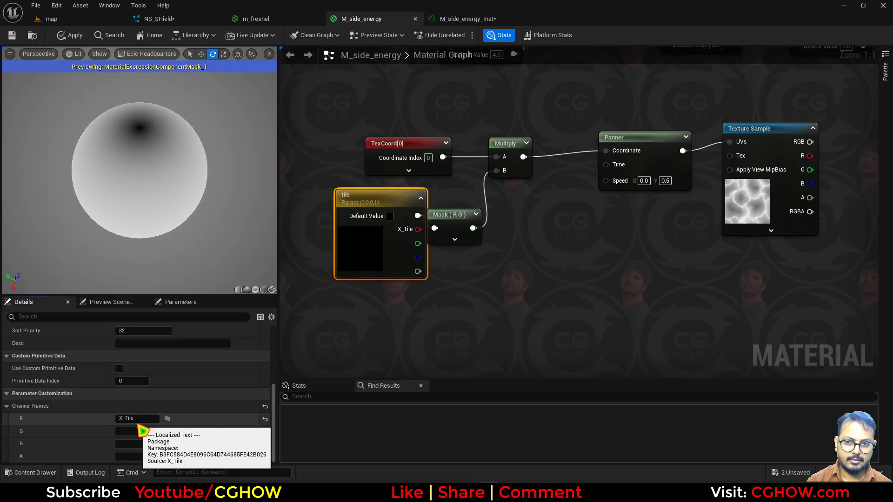
left_click(137, 431)
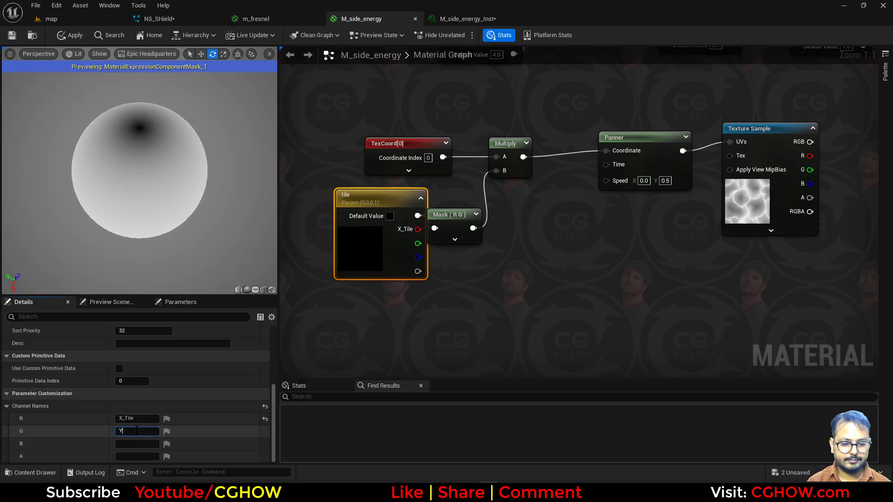
key("Return")
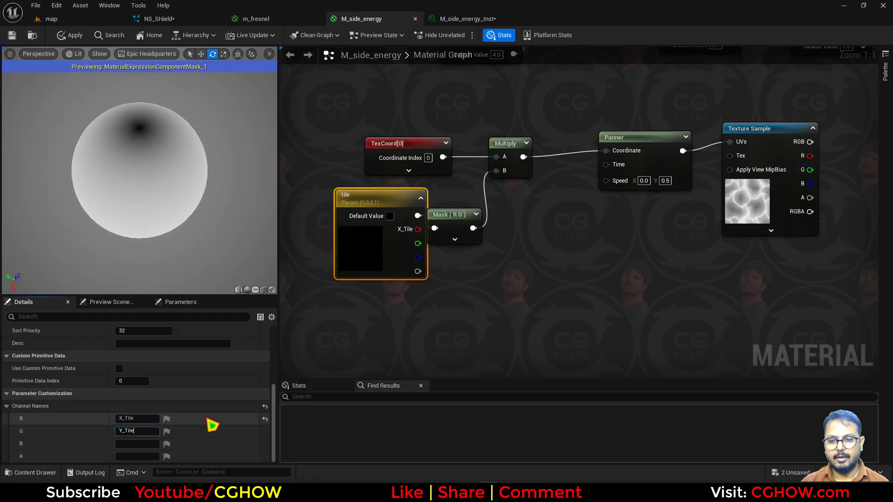
Set tile's X_Tile default to 1 and move the tile node clear of its component mask
left_click_drag(273, 398, 266, 302)
left_click(140, 382)
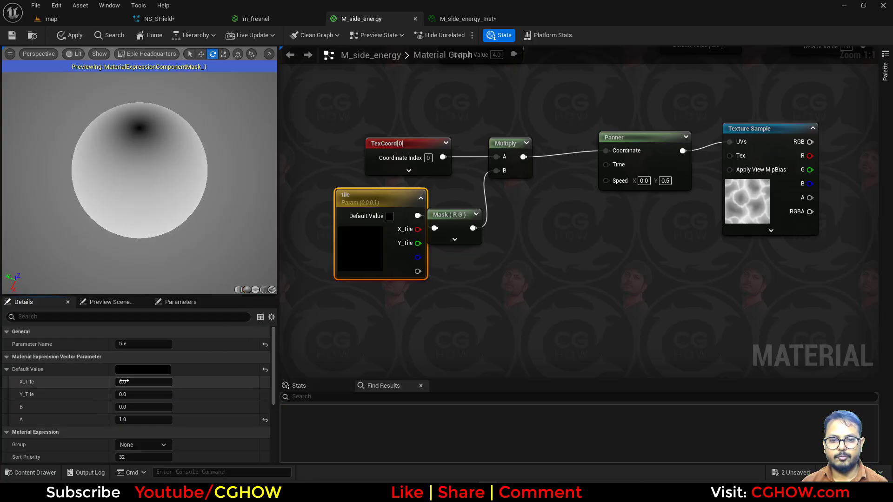
type("1")
key("Tab")
left_click_drag(403, 241, 366, 256)
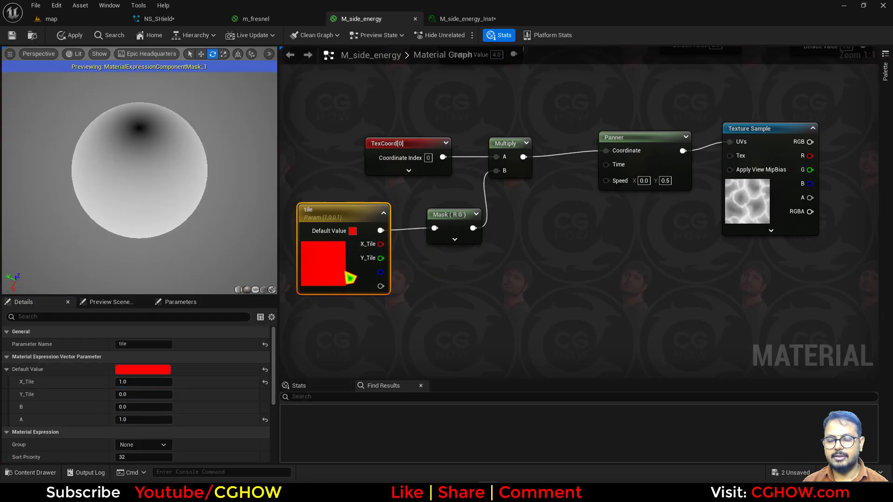
right_click_drag(452, 261, 429, 290)
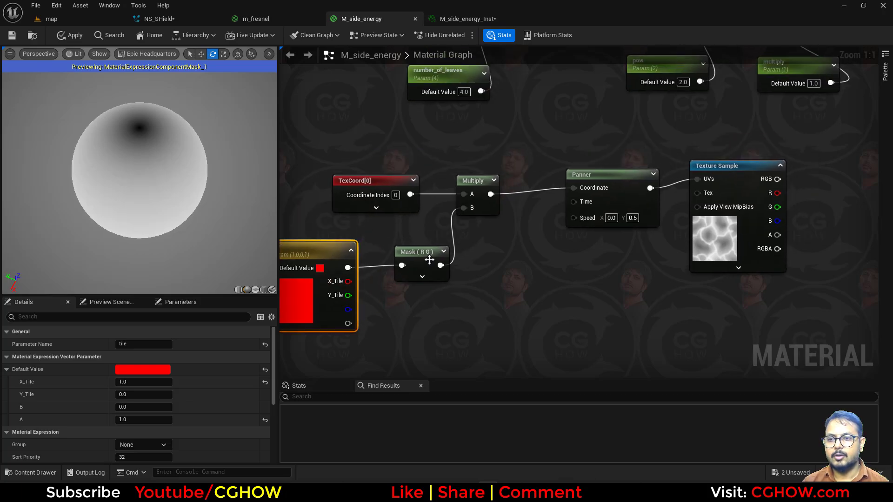
left_click_drag(429, 259, 419, 255)
Move the whole panning texture node group to the left of the leaf pattern chain
right_click_drag(579, 272, 457, 341)
right_click_drag(702, 227, 452, 301)
scroll(457, 307, "down", 2)
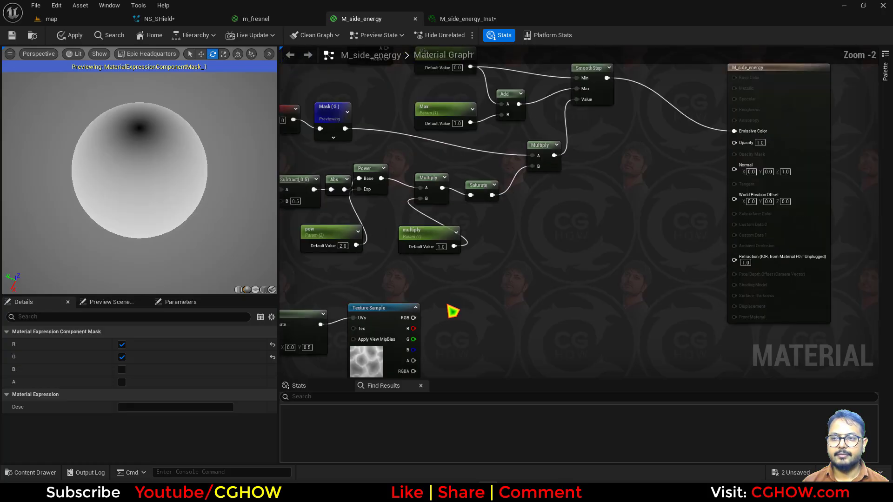
scroll(416, 181, "down", 1)
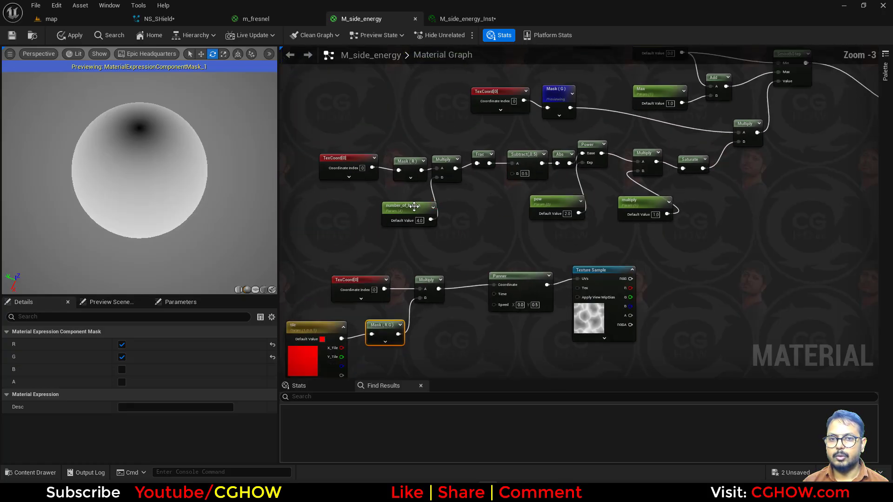
right_click_drag(367, 264, 497, 237)
left_click_drag(393, 244, 369, 272)
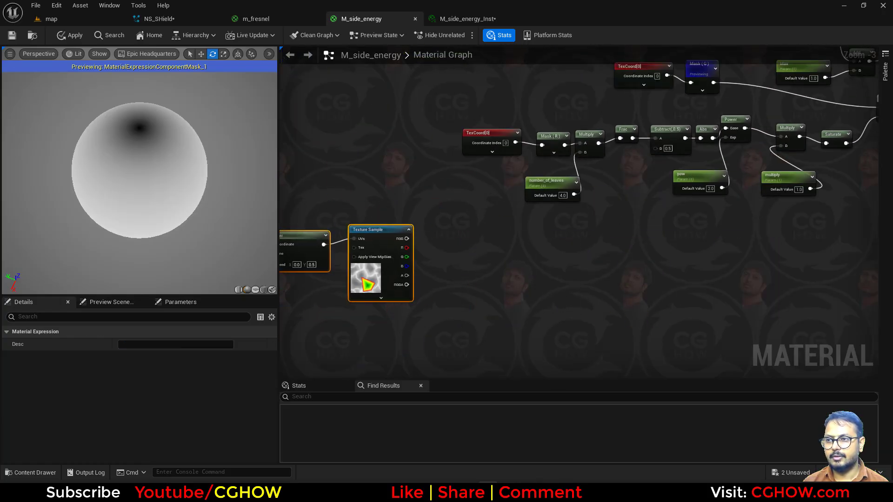
Drive both Mask (R) and Mask (G) from the upper TexCoord, delete the spare one and shift the shared node left
right_click_drag(428, 199, 456, 285)
left_click_drag(670, 152, 573, 235)
left_click(506, 219)
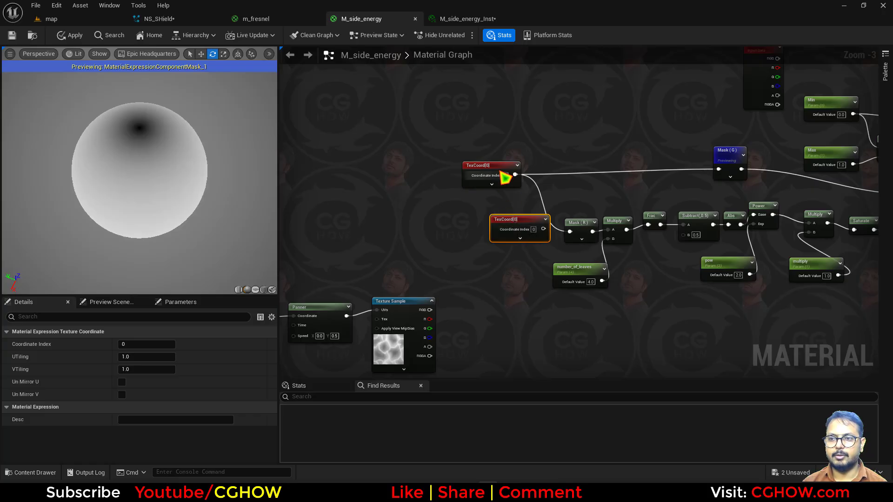
key("Delete")
left_click_drag(494, 176, 409, 180)
scroll(434, 298, "up", 2)
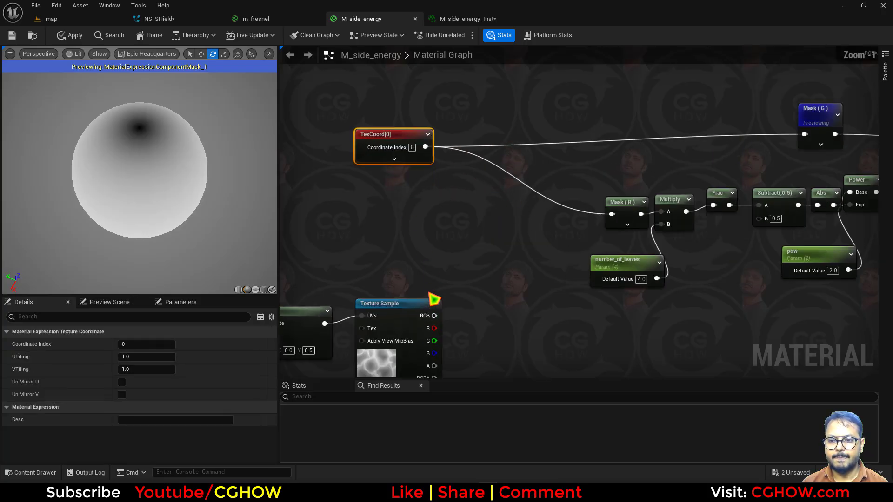
Add a Multiply node beside the Texture Sample and connect the texture's R output to its A input
right_click_drag(426, 269, 444, 270)
key("m")
left_click(479, 316)
left_click_drag(452, 331, 558, 316)
Create a scalar parameter named distort and connect it to input B of the texture's Multiply
right_click_drag(496, 361, 474, 303)
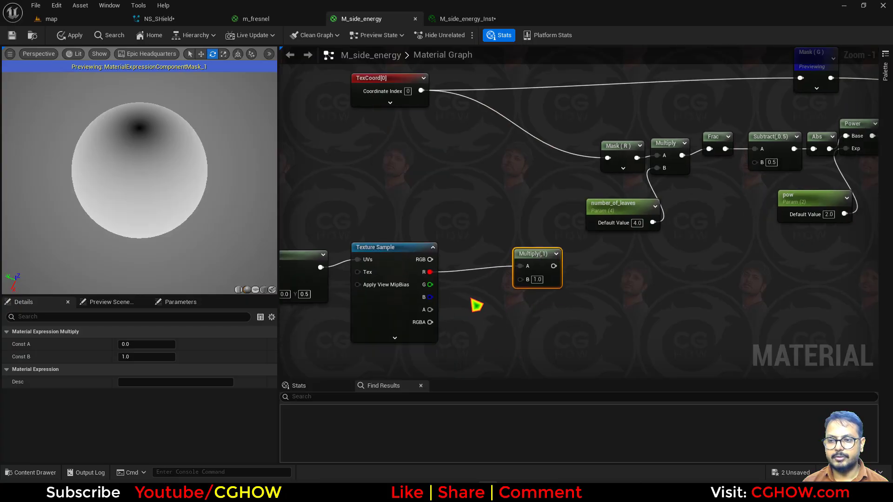
key("s")
left_click(475, 304)
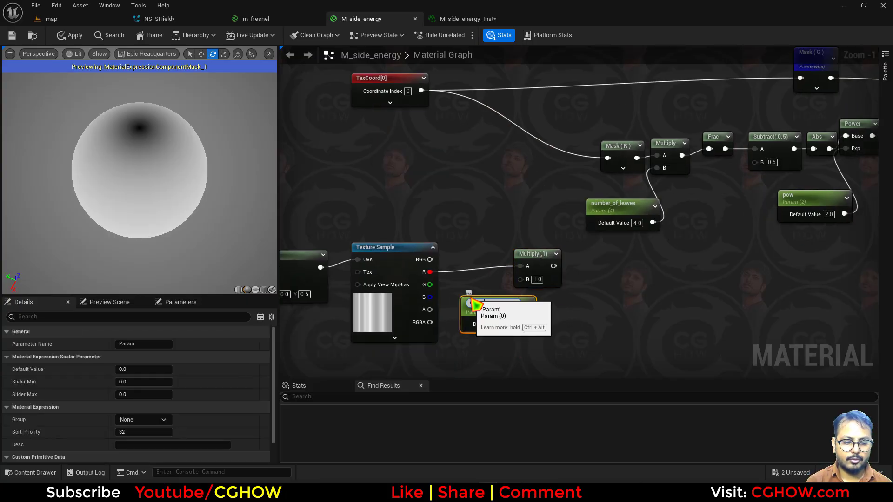
type("distort")
key("Return")
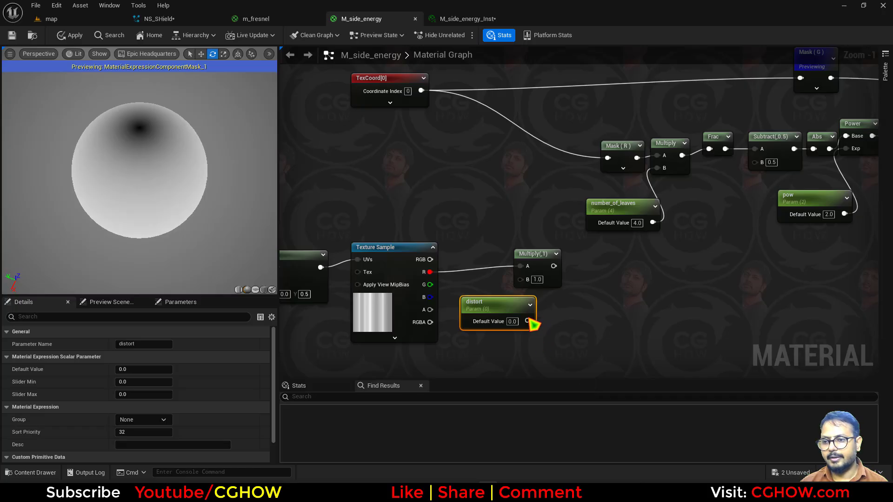
left_click_drag(527, 321, 520, 280)
Insert an Add node that sums the shared TexCoord with the distortion Multiply and feeds both the R and G masks
right_click_drag(479, 218, 497, 297)
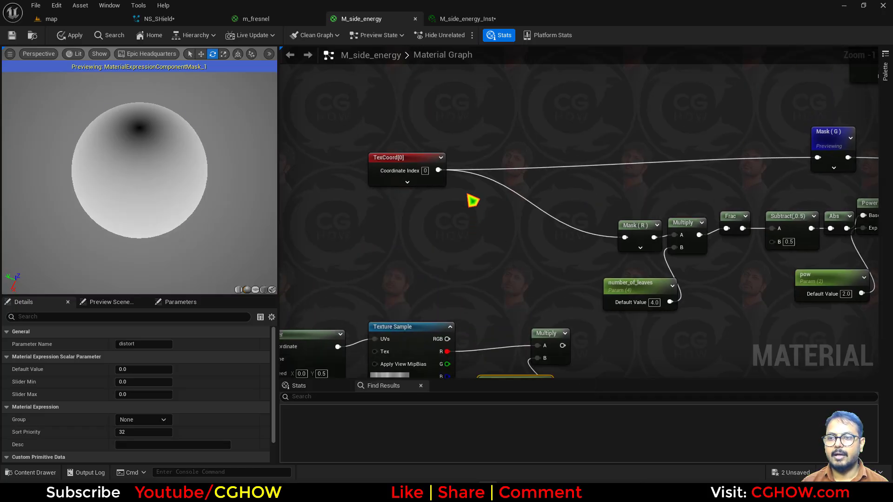
key("a")
left_click(468, 195)
left_click_drag(438, 170, 506, 210, "ctrl")
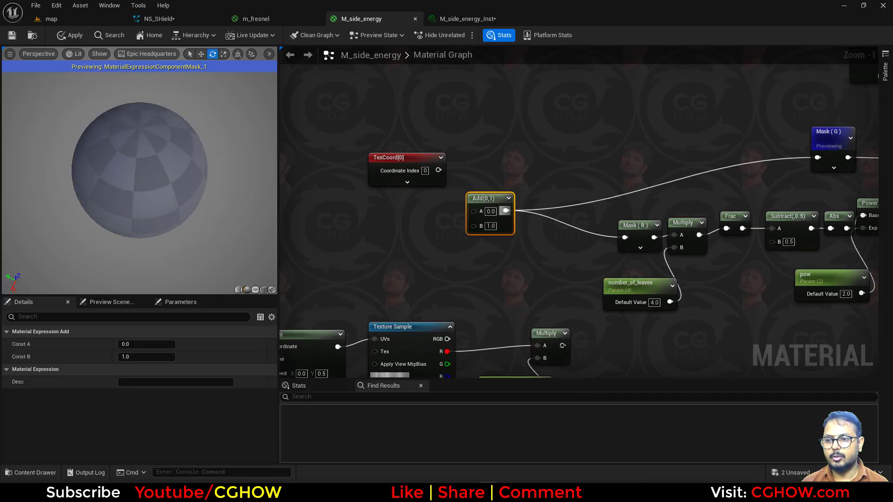
left_click_drag(563, 346, 418, 222)
Save the M_side_energy material with its distortion network
scroll(452, 250, "down", 3)
right_click_drag(557, 313, 552, 247)
right_click_drag(610, 259, 585, 275)
right_click_drag(669, 289, 622, 306)
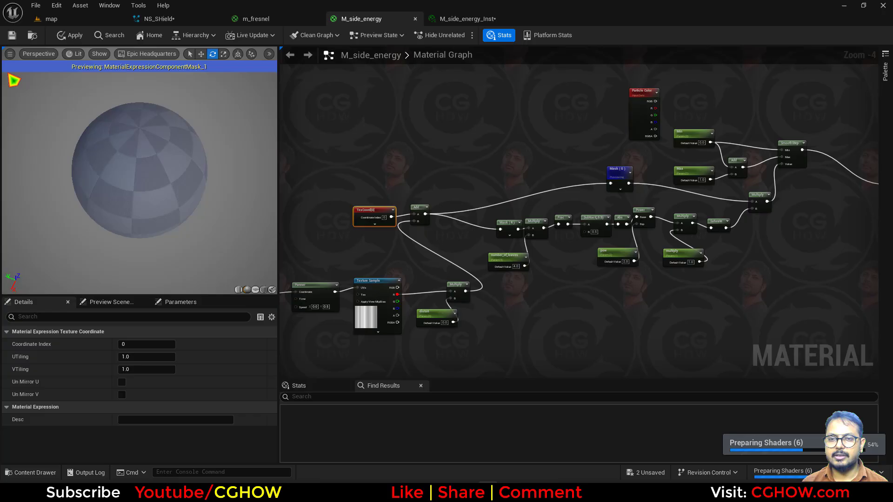
left_click(12, 36)
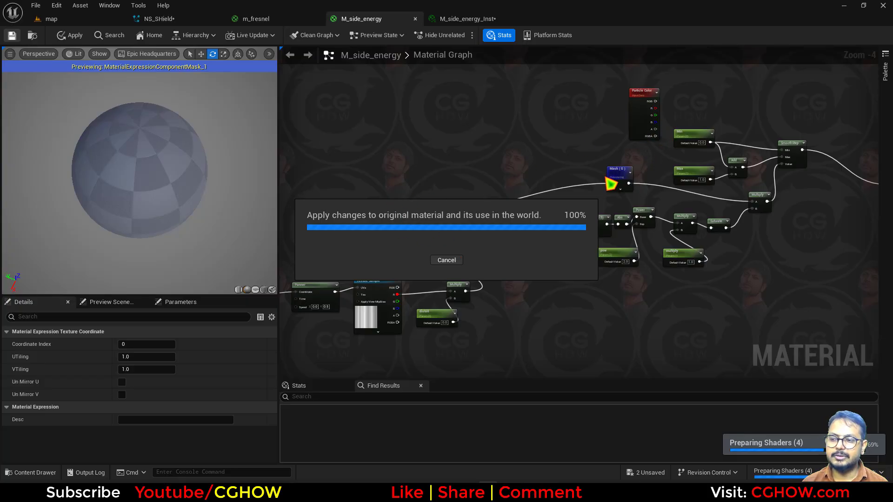
In M_side_energy_Inst, set distort to 0.328 and override tile with Y_Tile set to 1
left_click(468, 20)
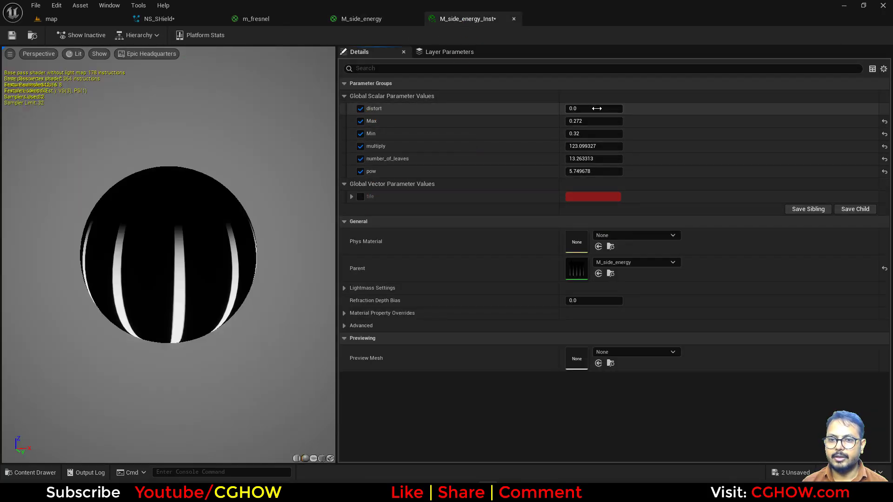
left_click_drag(597, 108, 633, 109)
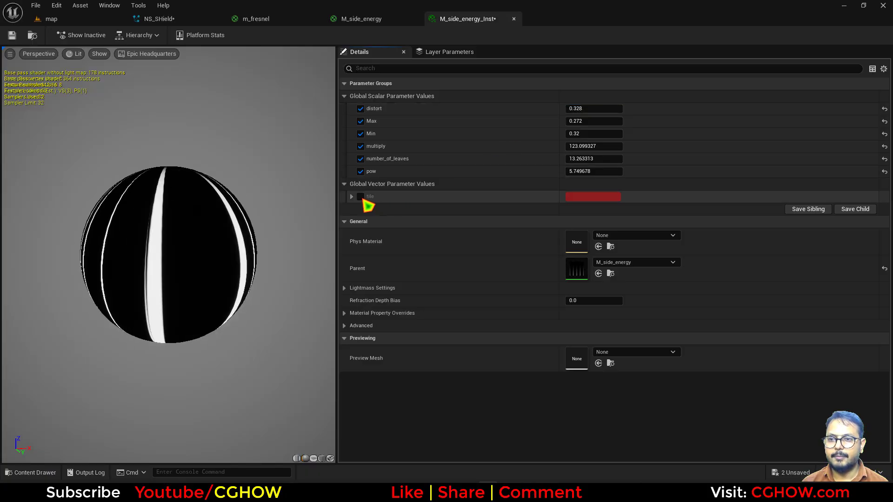
left_click(360, 196)
left_click(352, 196)
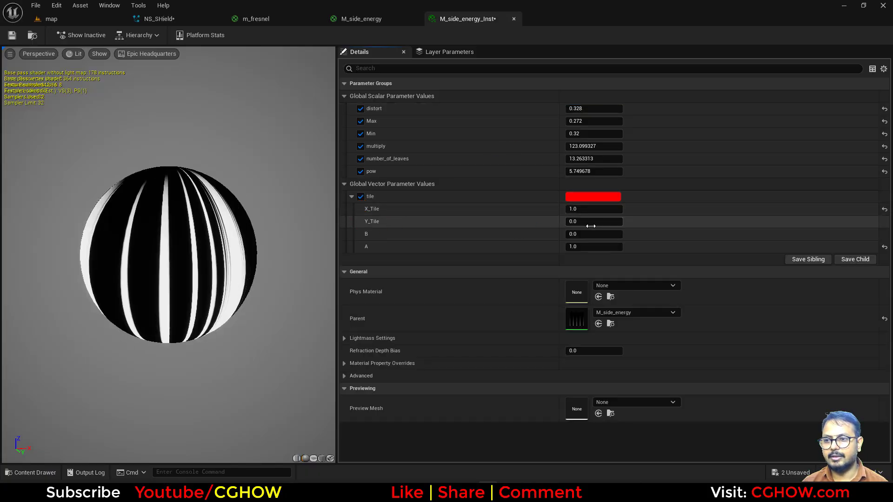
key("Return")
mouse_move(243, 264)
left_mouse_down()
mouse_move(250, 268)
mouse_move(242, 264)
left_mouse_up()
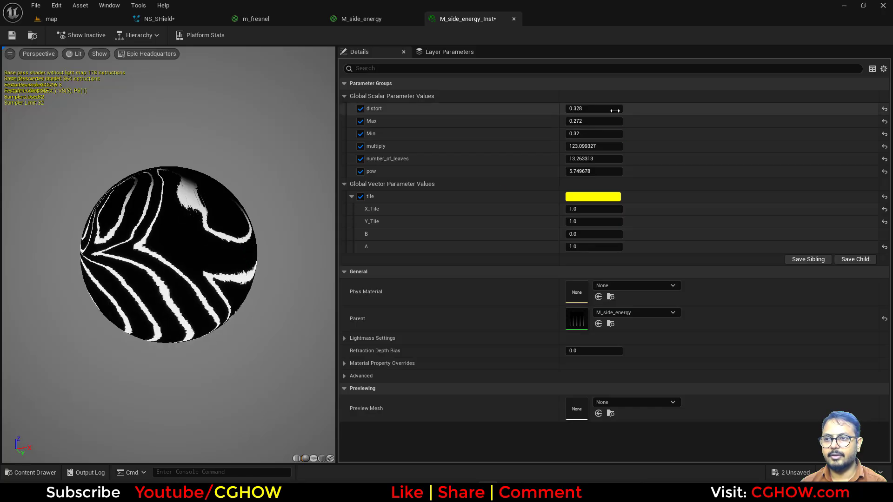
Set the instance's distort value to 0.01
left_click(607, 109)
type(".01")
key("Return")
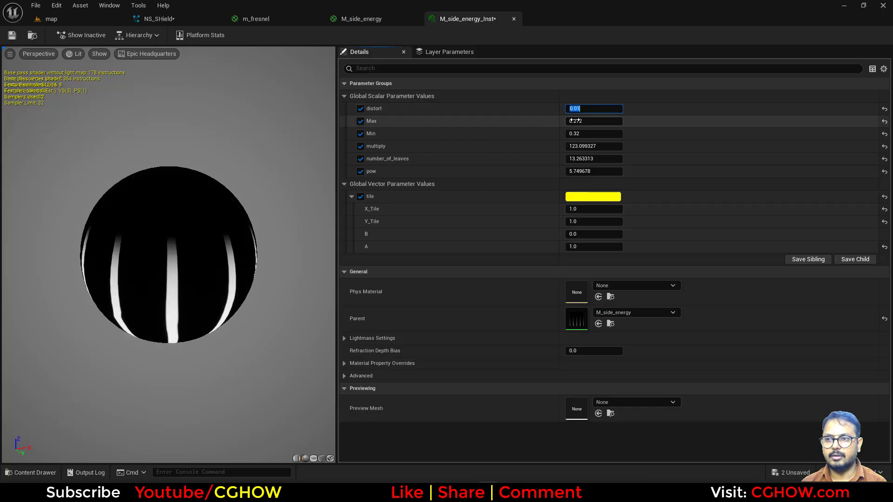
Set the instance's distort to 0.05 and both X_Tile and Y_Tile to 5
type(".05")
key("Return")
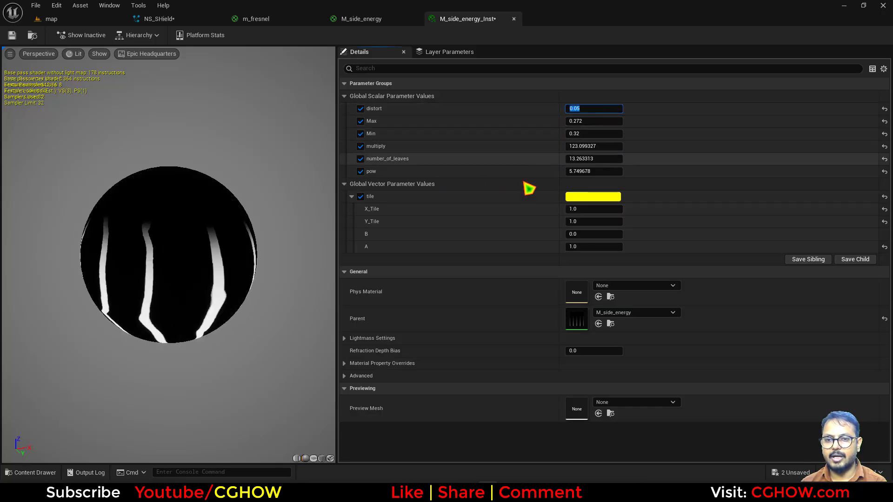
left_click(587, 209)
type("5")
left_click(586, 222)
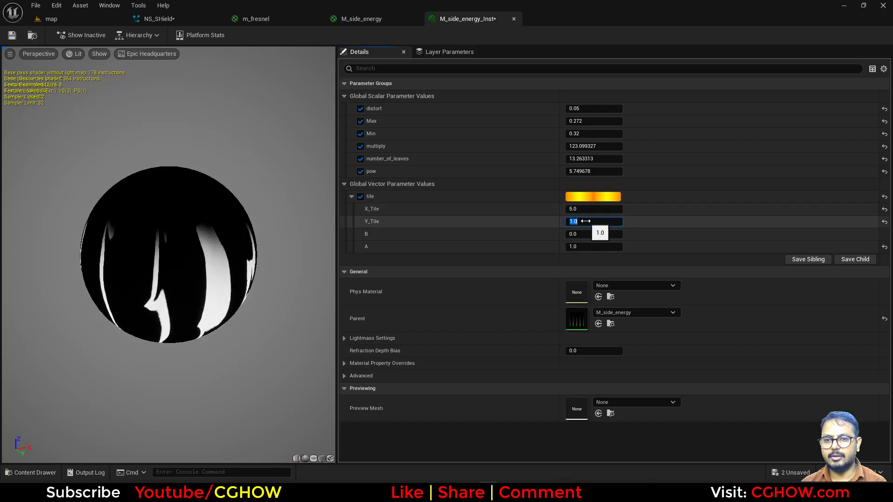
type("5")
key("Return")
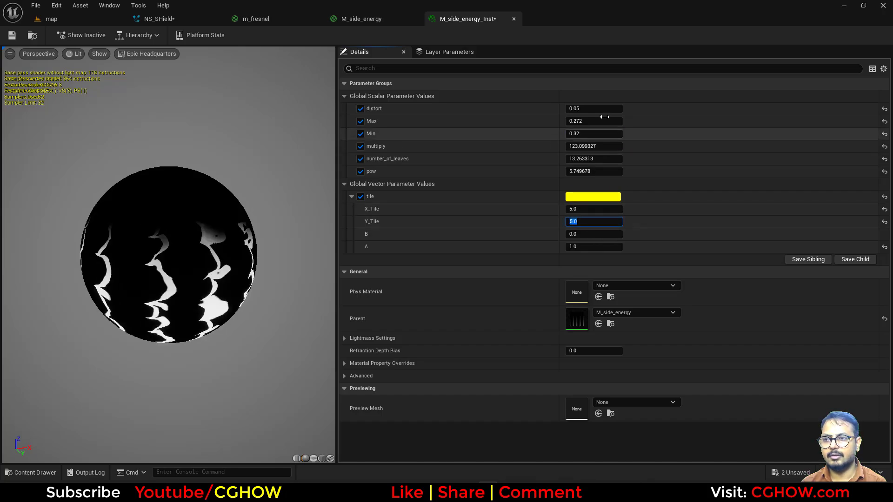
Set the instance's distort value to 0.034 and inspect the streaks around the preview sphere
left_click(593, 108)
type("0.01")
key("Return")
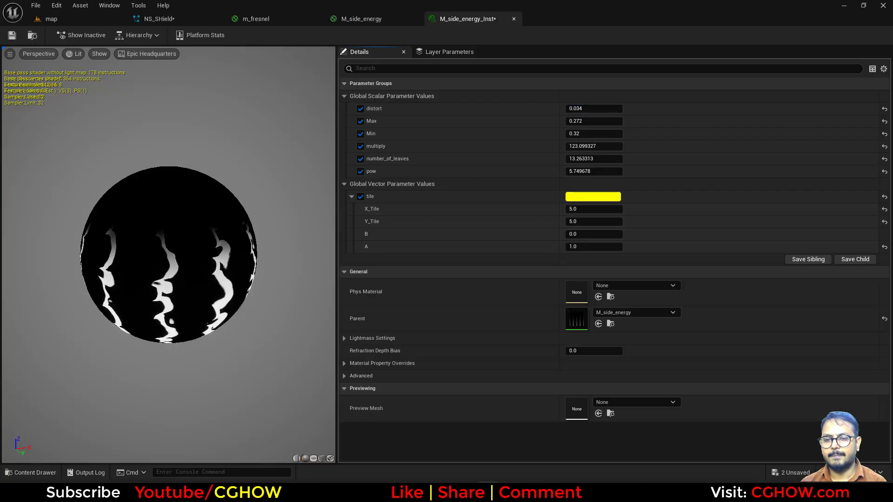
left_click(9, 55)
left_click(40, 80)
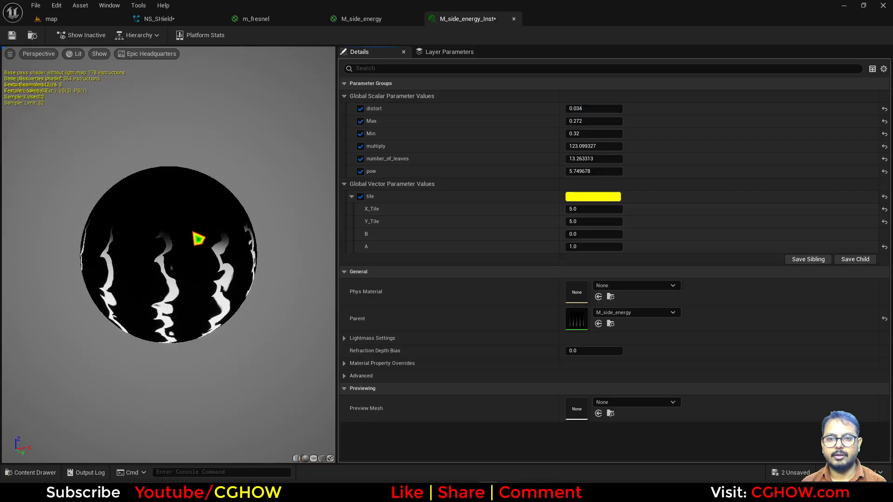
left_click_drag(193, 233, 178, 233)
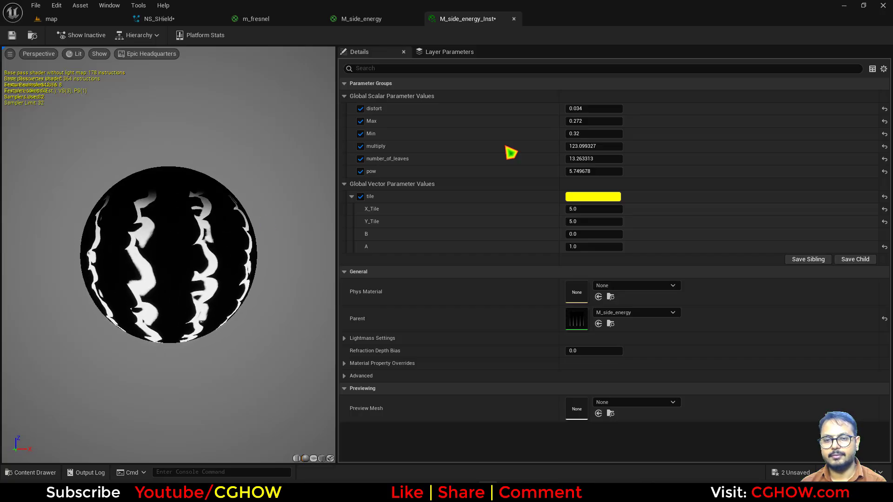
Try a Y_Tile of 1, settle on 2, and check the pattern around the preview sphere
left_click(588, 223)
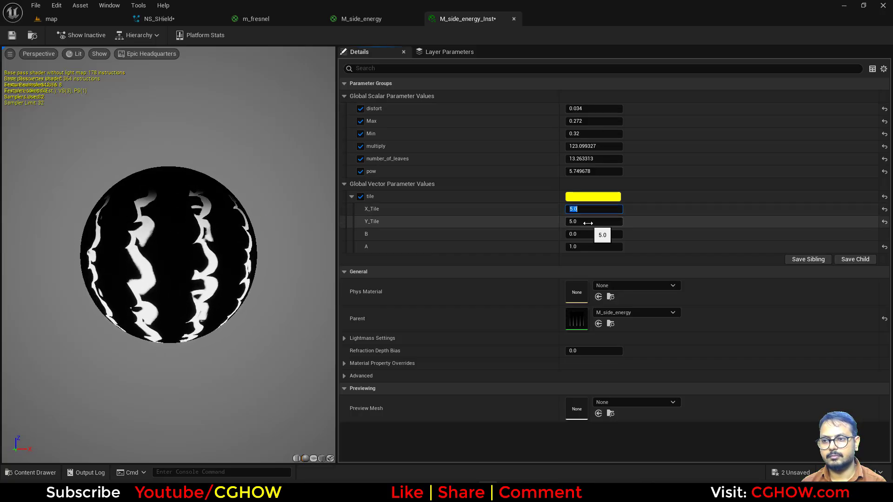
type("1")
key("Return")
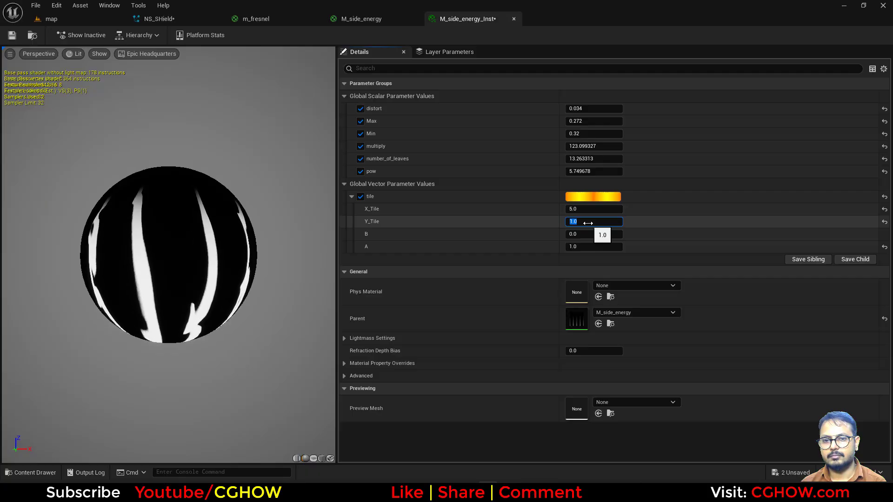
type("2")
key("Return")
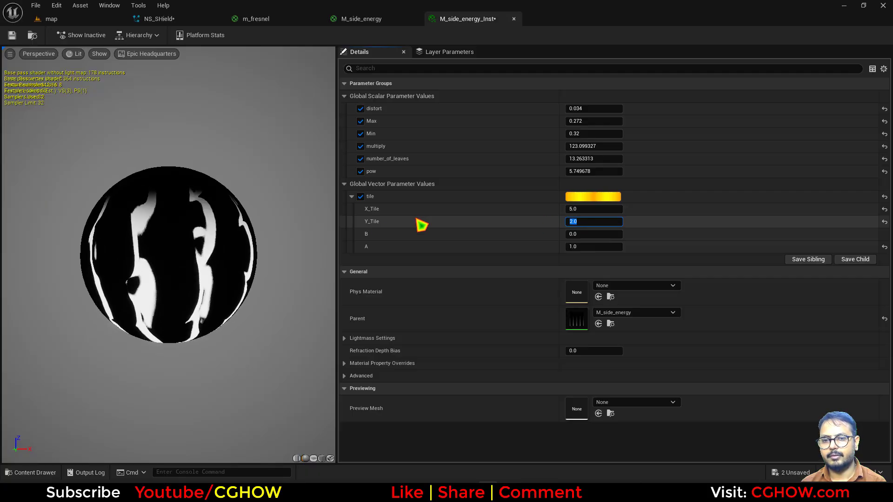
left_click_drag(203, 279, 298, 279)
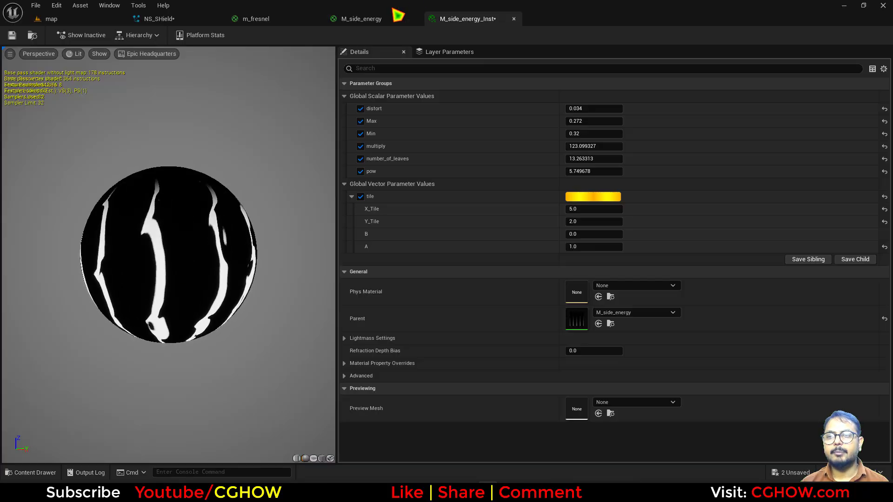
In M_side_energy, move the tiling TexCoord aside and add a Texture Sample that uses the noise_blur texture
left_click(368, 18)
right_click_drag(428, 292, 617, 223)
right_click_drag(400, 248, 440, 237)
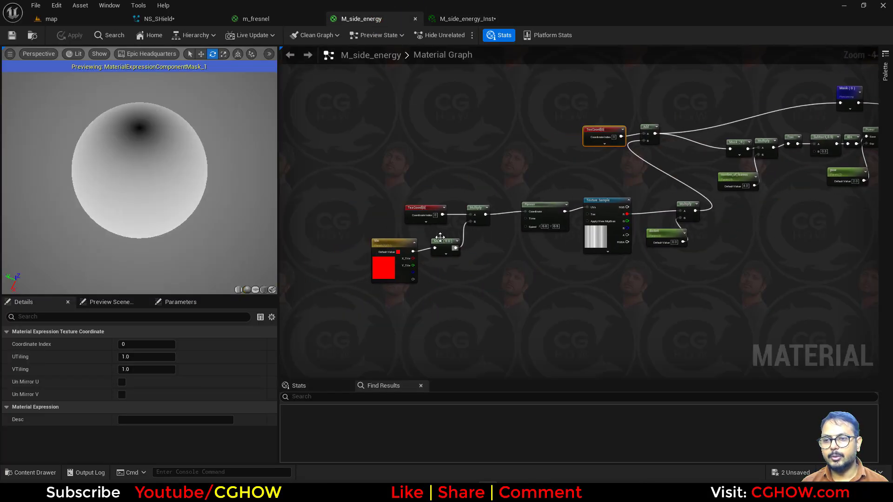
left_click_drag(423, 208, 383, 186)
scroll(421, 221, "up", 2)
right_click_drag(417, 224, 537, 221)
left_click(159, 422)
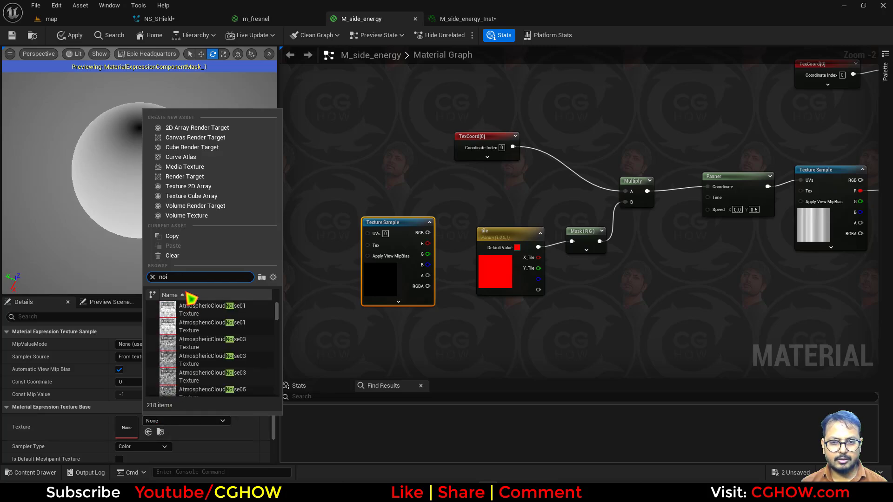
type("blur")
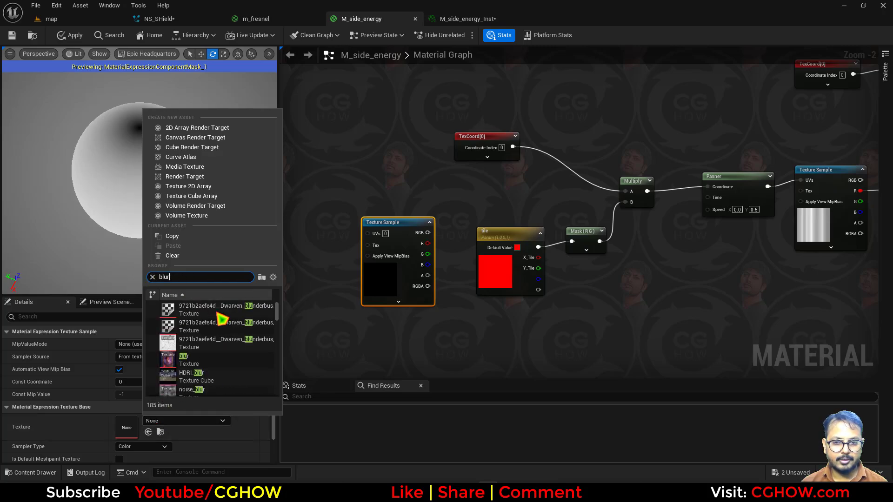
left_click(202, 349)
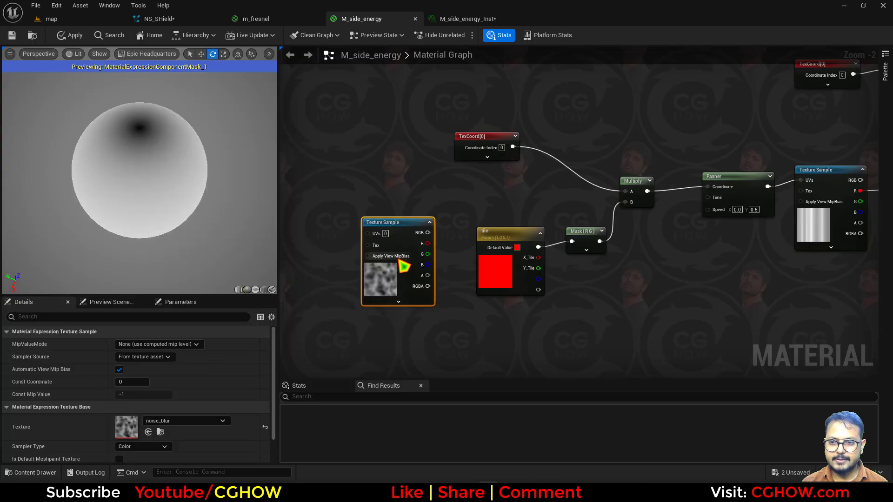
Duplicate the Panner, set the copy's Speed Y to 0.7 and feed it into the new Texture Sample's UVs
right_click_drag(687, 229, 739, 219)
left_click(810, 183)
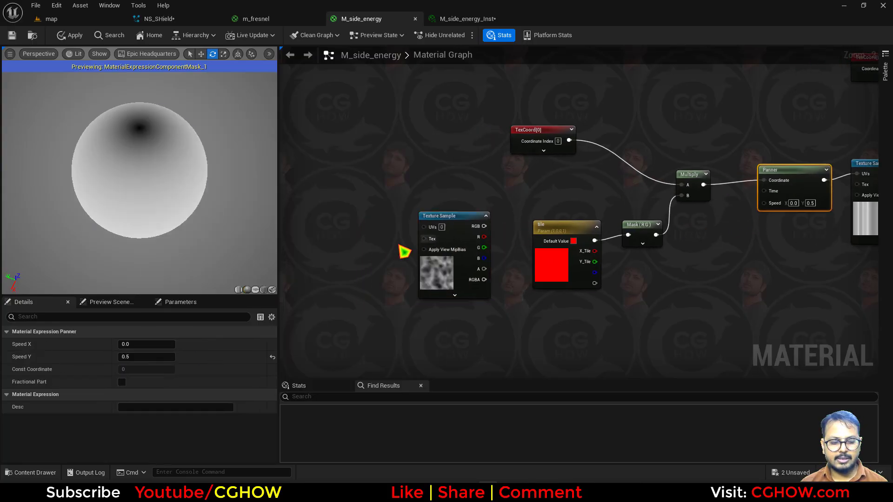
key("ctrl+v")
scroll(386, 265, "up", 2)
left_click(385, 265)
type("0.7")
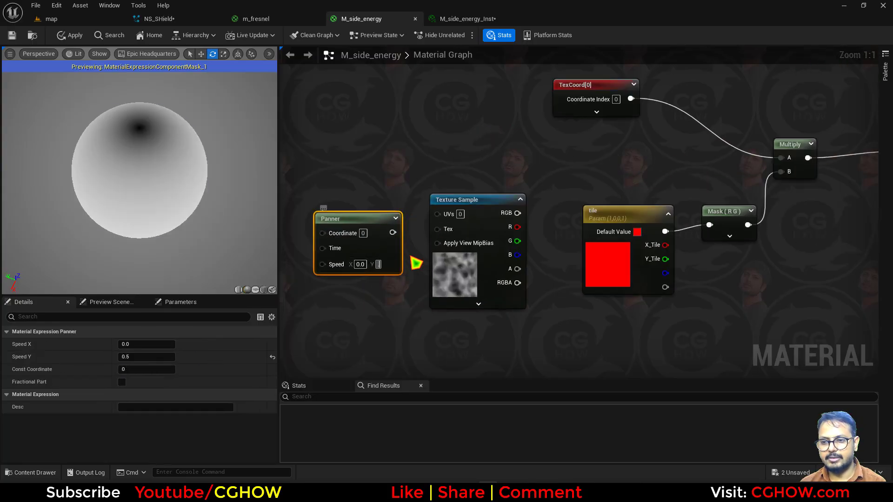
key("Return")
left_click_drag(399, 233, 440, 214)
Feed the tiling Multiply into the new Panner's Coordinate and spread the tiling nodes away from the new branch
scroll(572, 221, "down", 2)
right_click_drag(573, 226, 609, 231)
left_click_drag(441, 187, 526, 256)
left_click_drag(560, 255, 842, 320)
right_click_drag(750, 272, 527, 253)
left_click_drag(563, 157, 480, 279)
left_click_drag(352, 81, 535, 224)
left_click_drag(544, 164, 391, 168)
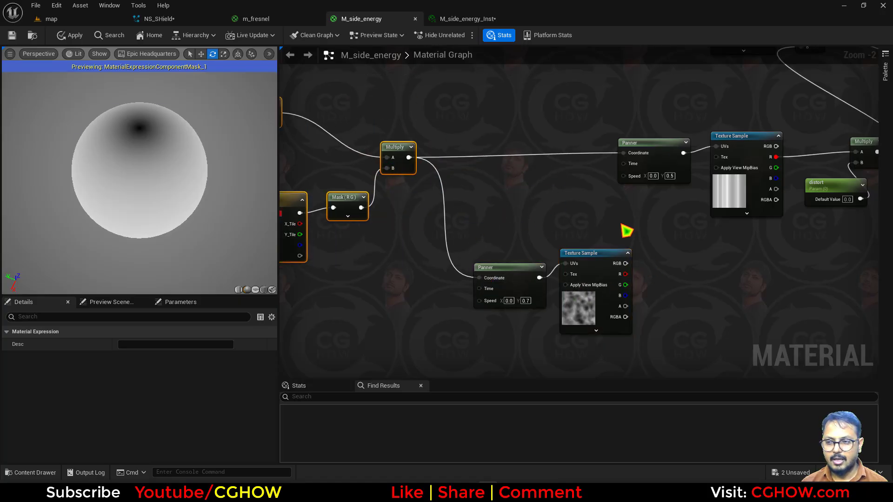
Multiply the new Texture Sample's R output by a new scalar parameter named distort_2
key("m")
left_click(652, 257)
left_click_drag(626, 274, 657, 271)
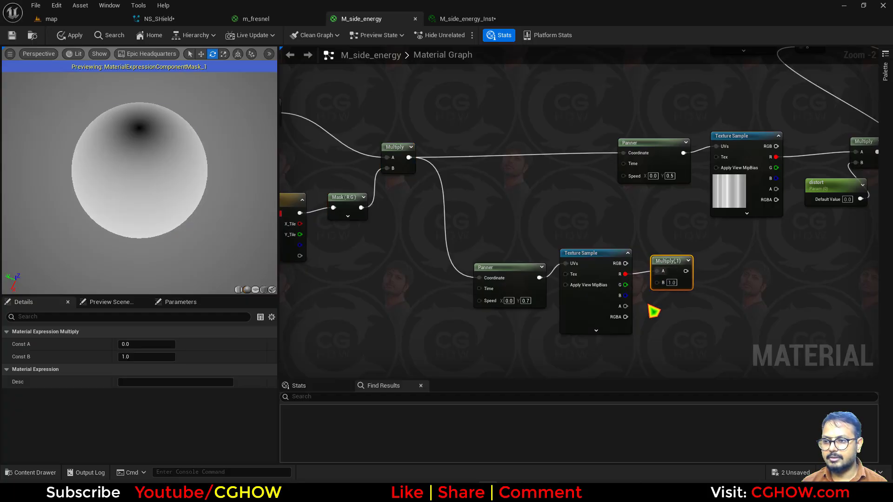
key("s")
left_click(648, 305)
type("distort_2")
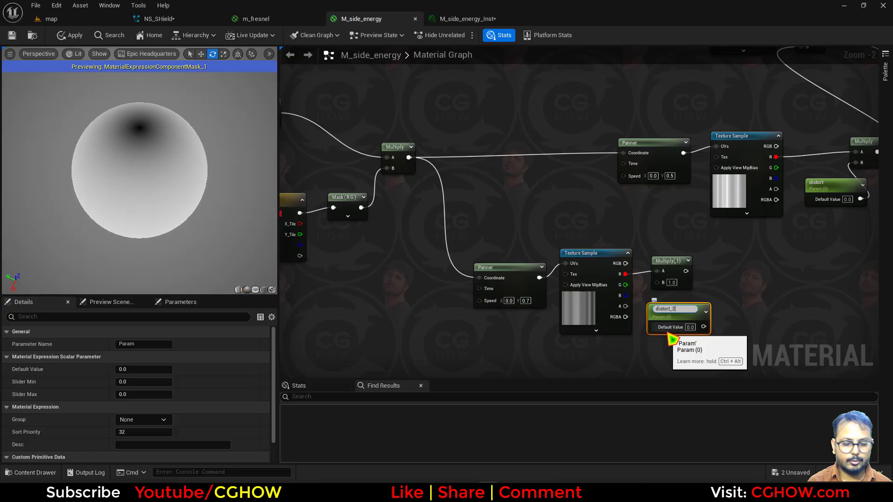
key("Return")
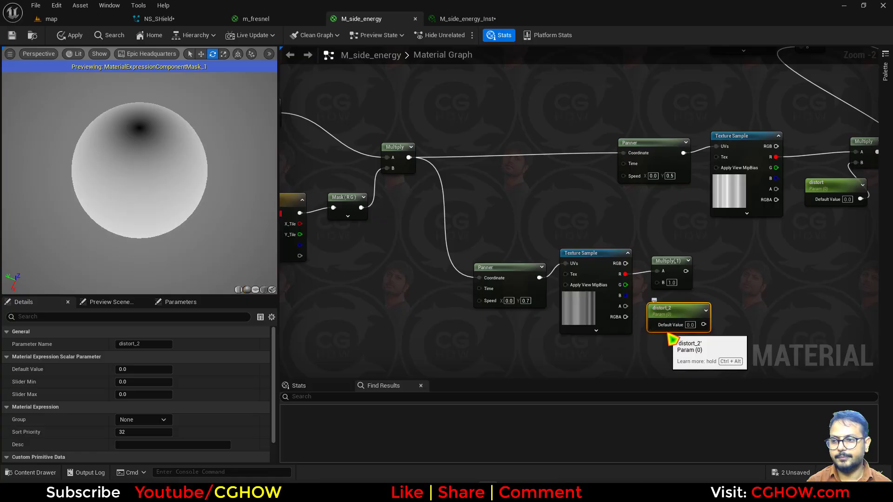
left_click_drag(704, 324, 657, 282)
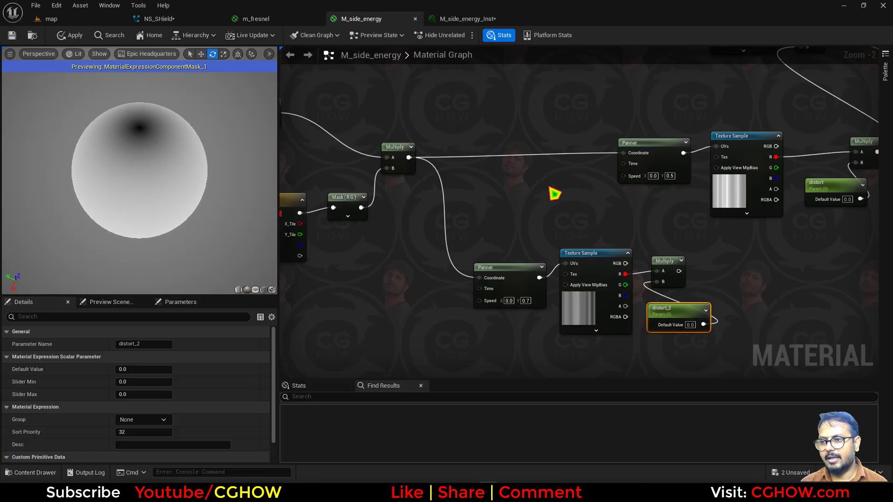
Insert an Add node before the original Panner that sums the tiling Multiply with the distort_2 Multiply
key("a")
left_click(529, 168)
left_click_drag(409, 157, 532, 179)
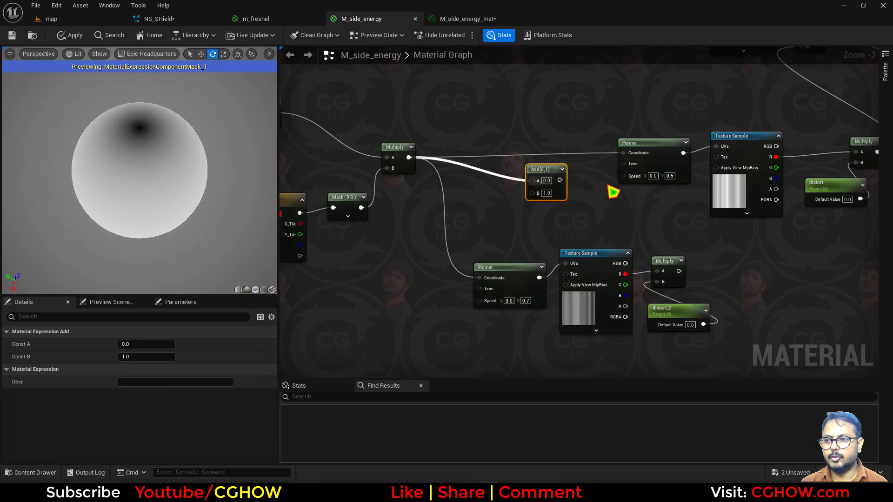
left_click_drag(679, 271, 626, 155)
left_click_drag(544, 176, 585, 157)
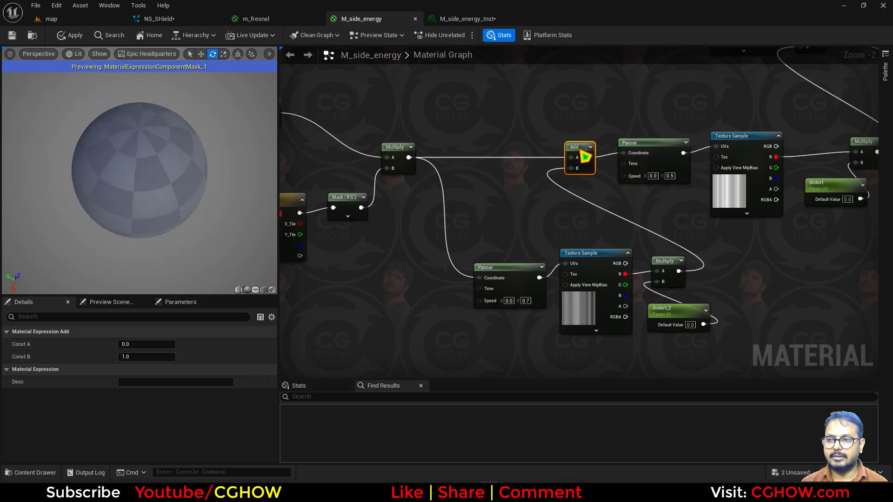
Tidy the layout of the distort_2 branch and save the M_side_energy material
left_click_drag(545, 259, 578, 333)
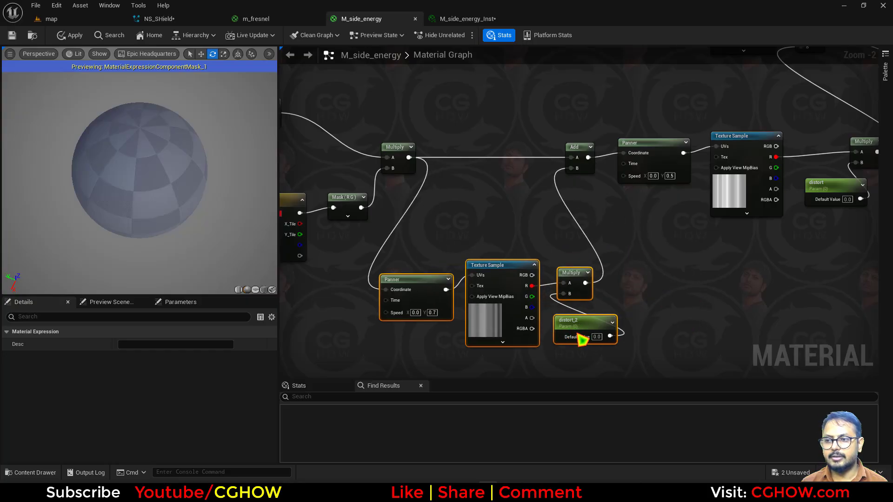
left_click(632, 301)
left_click_drag(585, 295, 649, 301)
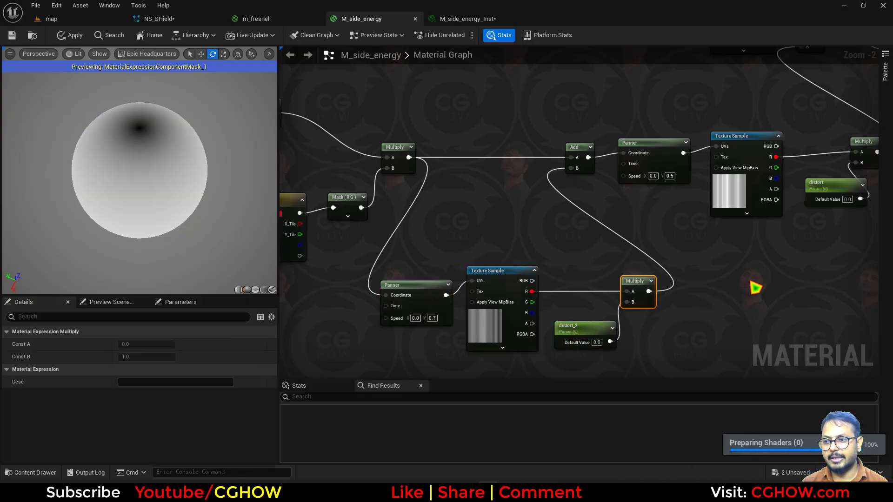
right_click_drag(818, 203, 642, 269)
scroll(647, 274, "down", 2)
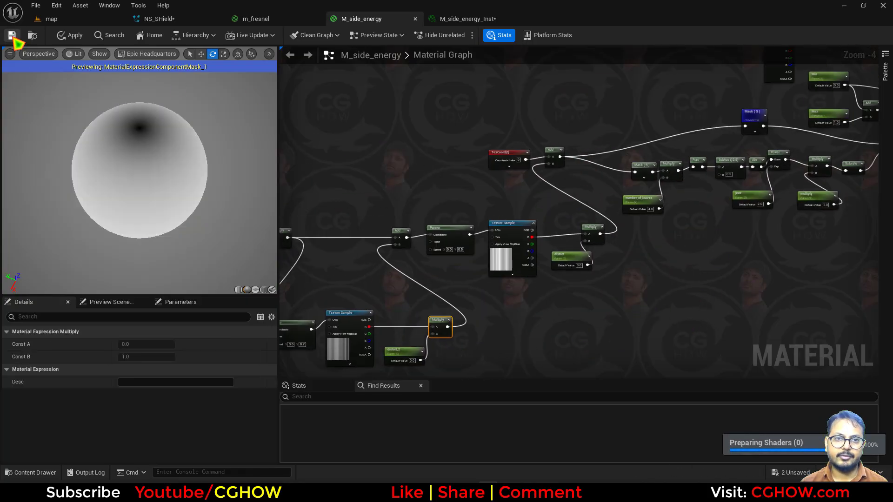
key("ctrl+s")
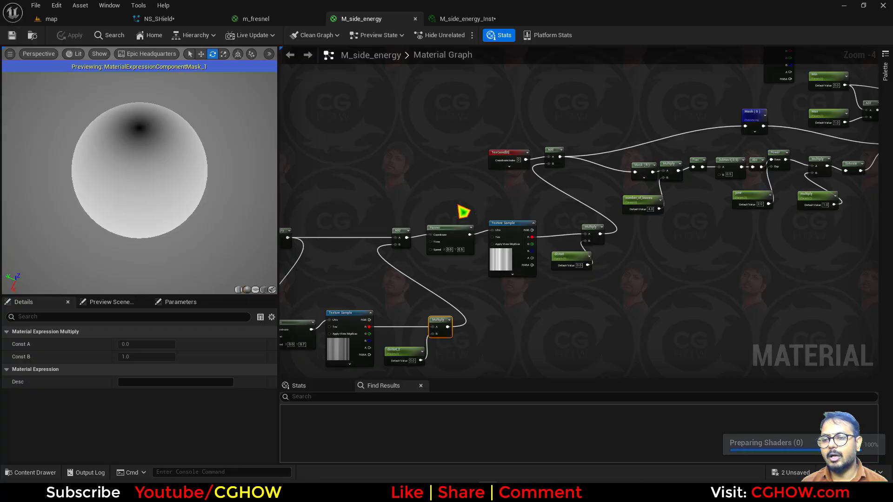
scroll(578, 273, "down", 3)
In M_side_energy_Inst, override distort_2 at 0.76, set multiply to 46.664028 and pow to 3.312557, and save the instance
left_click(470, 19)
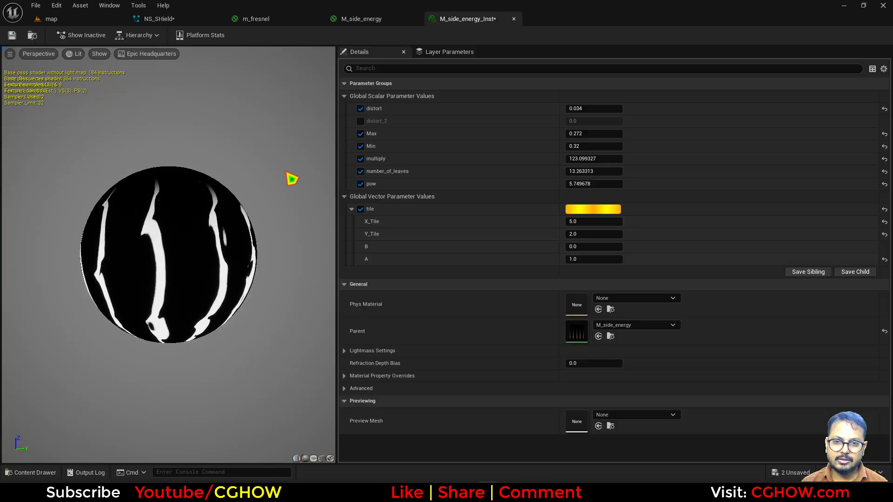
left_click(361, 121)
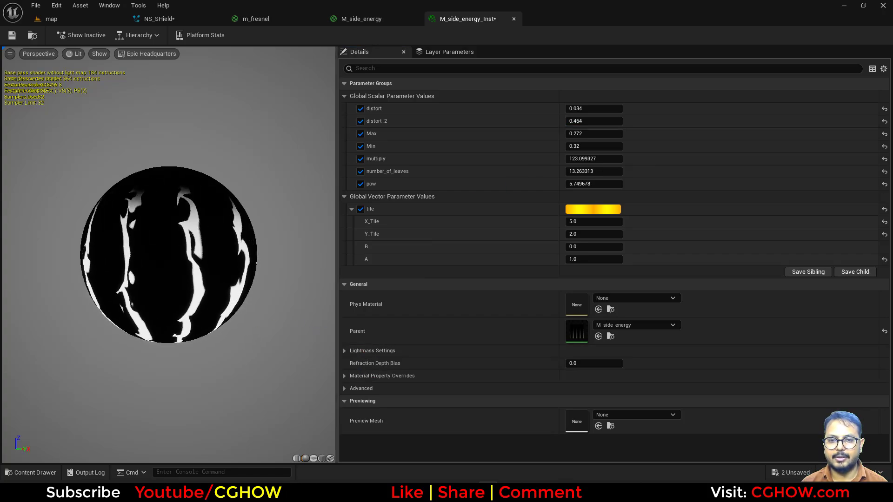
left_click_drag(588, 121, 596, 121)
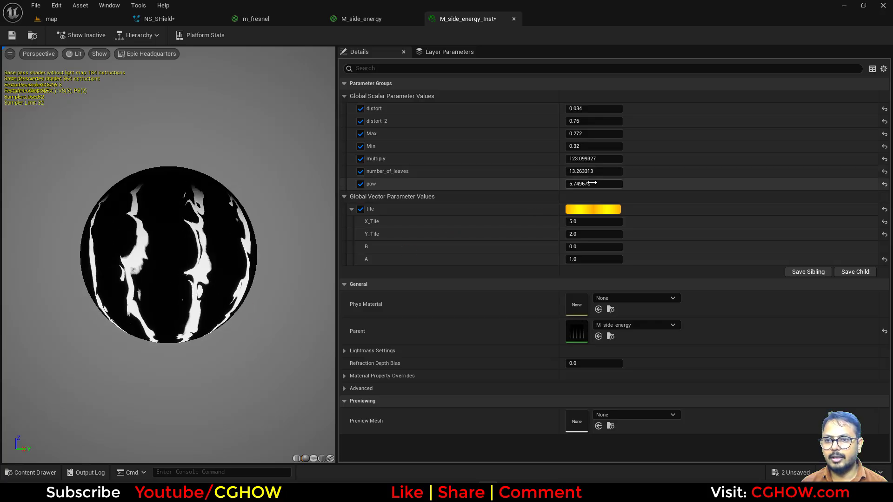
left_click_drag(596, 160, 572, 161)
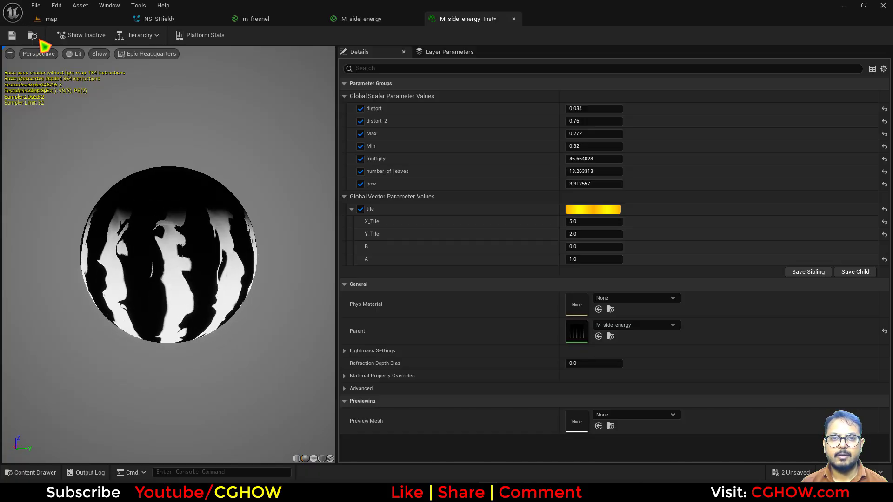
left_click(13, 35)
In M_side_energy, reposition Particle Color and the output node, and route a Multiply of SmoothStep and Particle Color alpha into Opacity
left_click(368, 19)
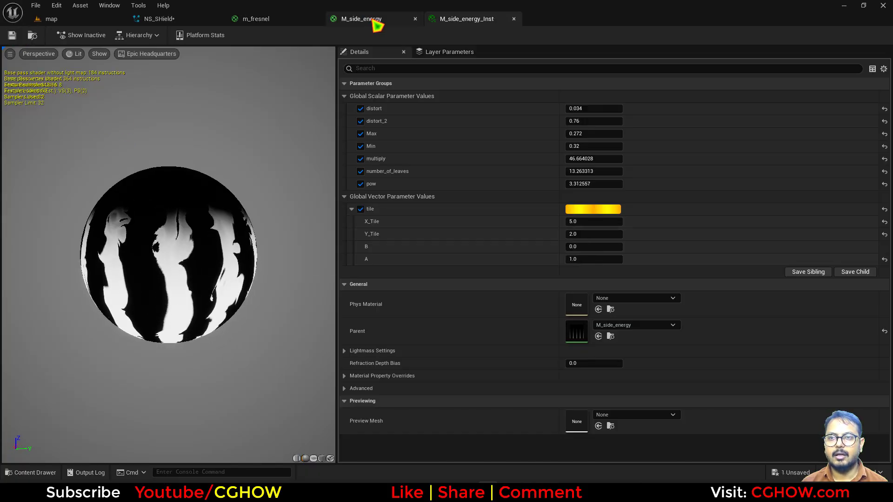
right_click_drag(634, 172, 419, 225)
scroll(463, 213, "up", 3)
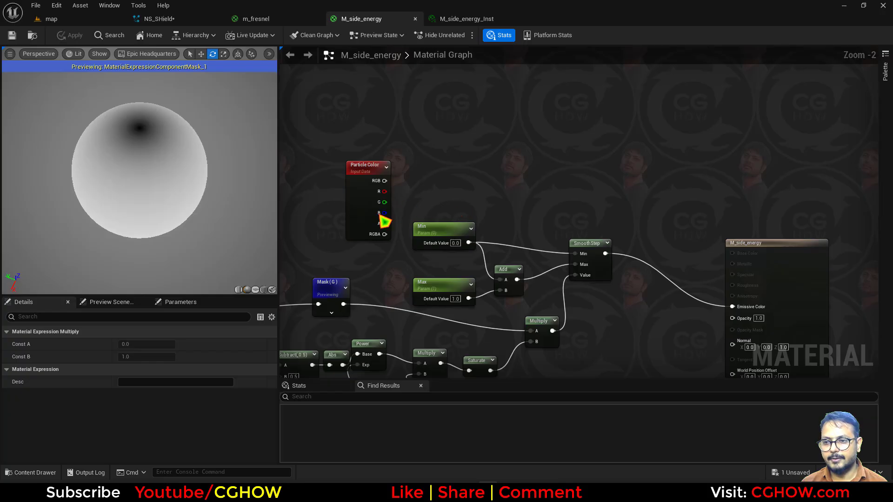
left_click_drag(372, 209, 540, 154)
right_click_drag(611, 185, 441, 159)
left_click_drag(624, 249, 673, 193)
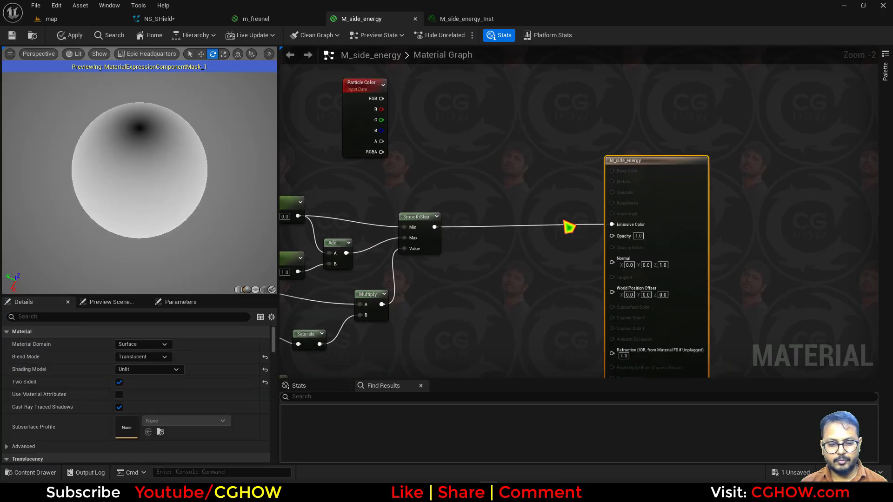
left_click(473, 201)
left_click_drag(474, 211, 619, 239)
Multiply the SmoothStep result by Particle Color RGB and connect the product to Emissive Color
key("m")
left_click(485, 172)
left_click_drag(435, 227, 382, 99)
left_click_drag(518, 186, 612, 225)
Save the M_side_energy material with its Particle Color connections
scroll(500, 288, "down", 2)
right_click_drag(395, 222, 532, 157)
scroll(366, 152, "down", 2)
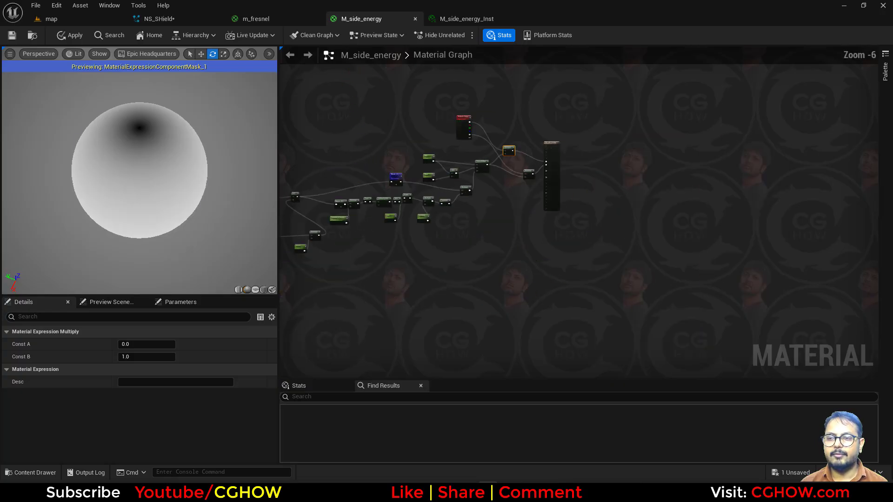
right_click_drag(366, 152, 477, 167)
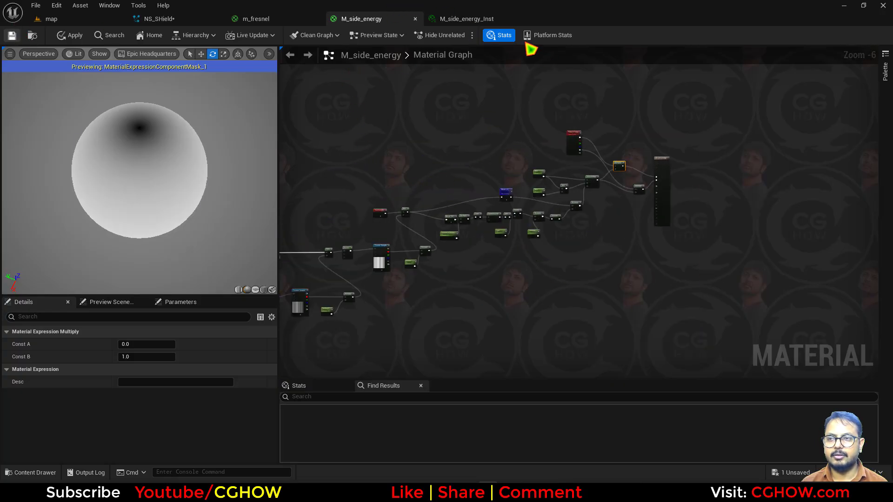
key("ctrl+s")
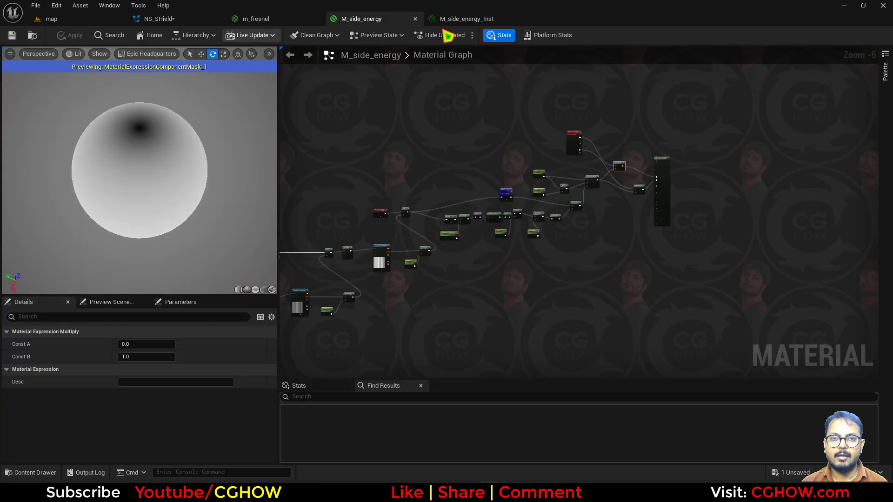
Assign M_side_energy_Inst as the explicit override material of the sphere001 emitter's mesh renderer in NS_SHield
left_click(465, 19)
left_click(51, 18)
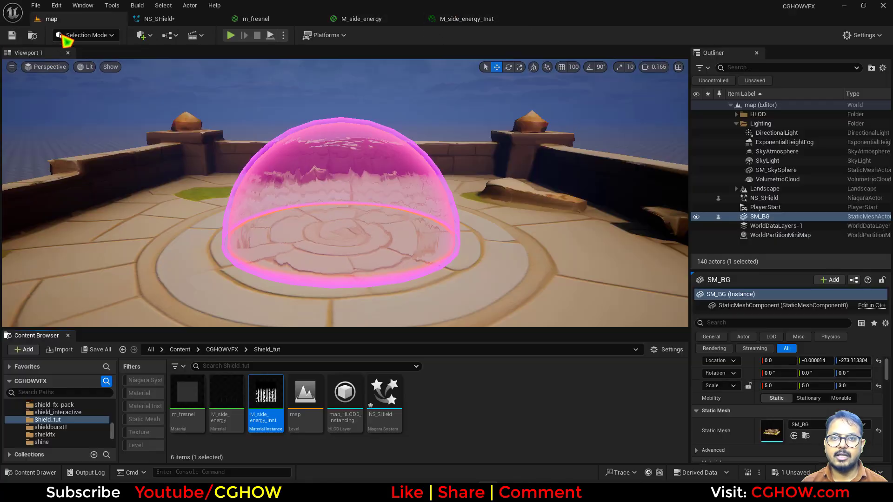
left_click(158, 19)
left_click(358, 289)
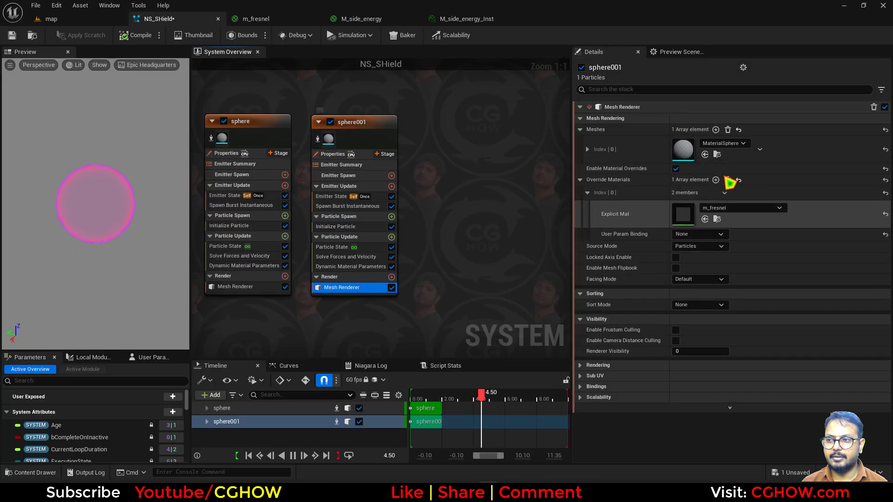
left_click(705, 219)
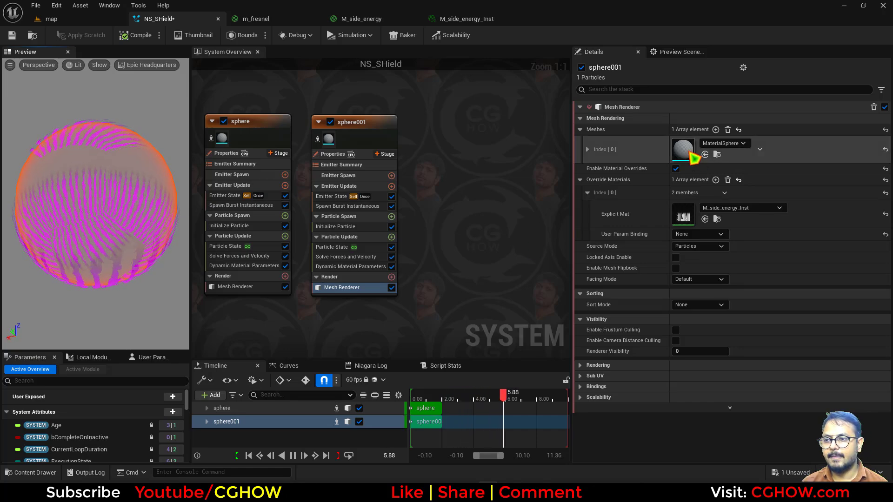
Search the meshes for "sphere", set sphere001's renderer mesh to the grey-textured SM_Sphere, and check the shield in the level
left_click(721, 147)
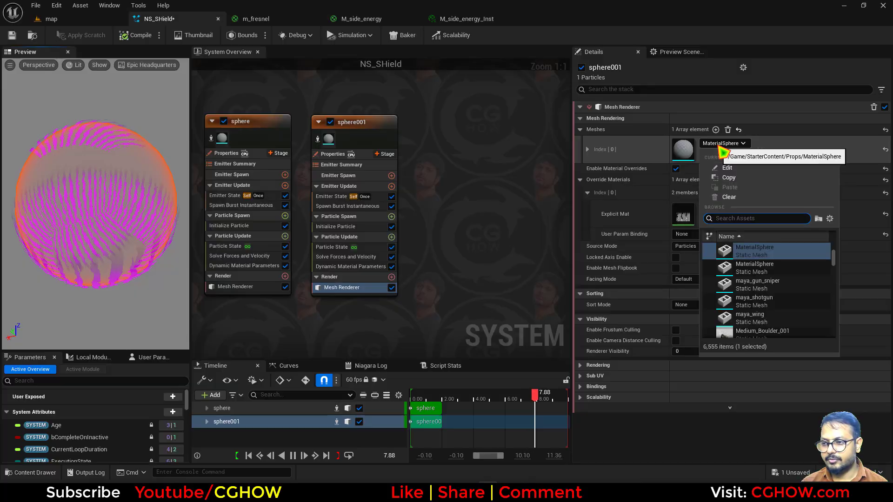
scroll(777, 290, "down", 2)
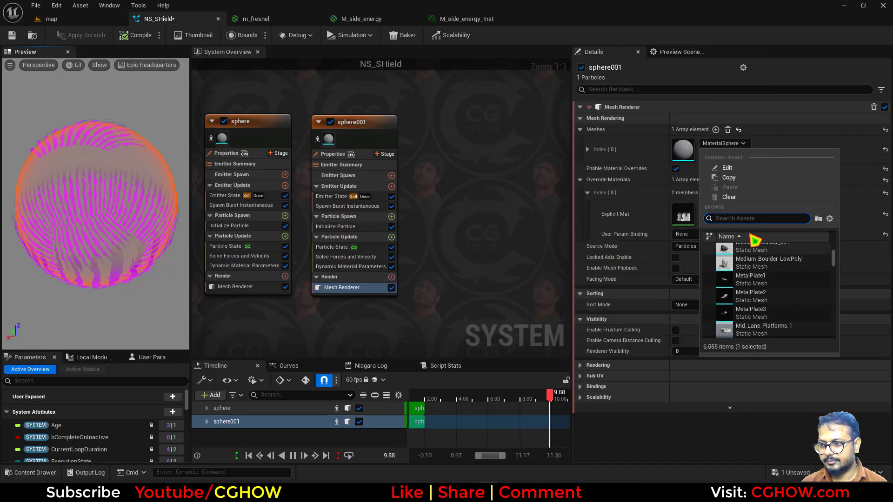
type("sp")
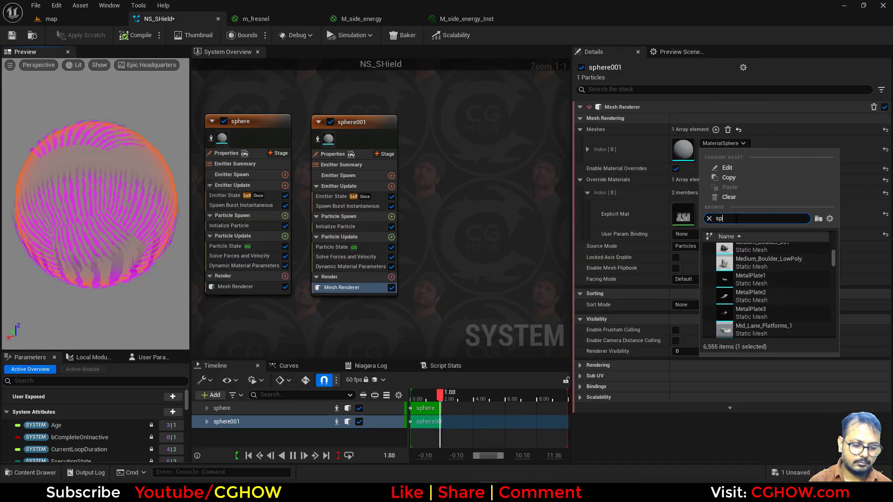
type("here")
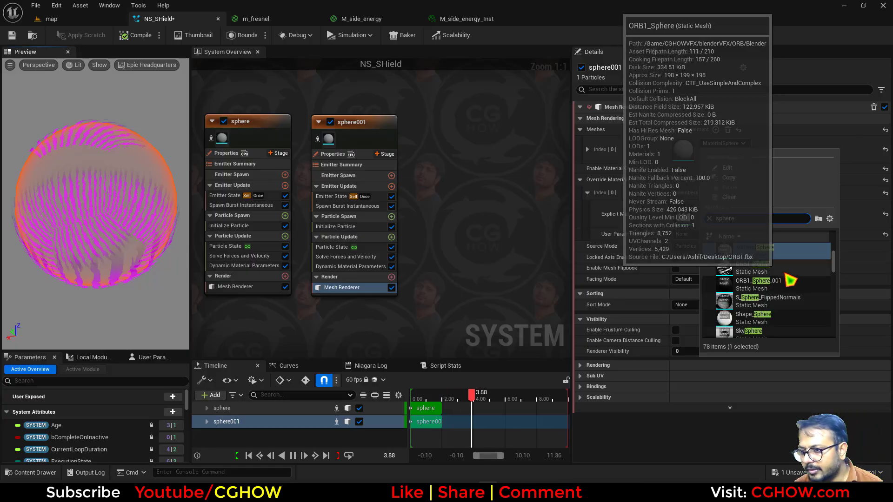
scroll(795, 316, "down", 3)
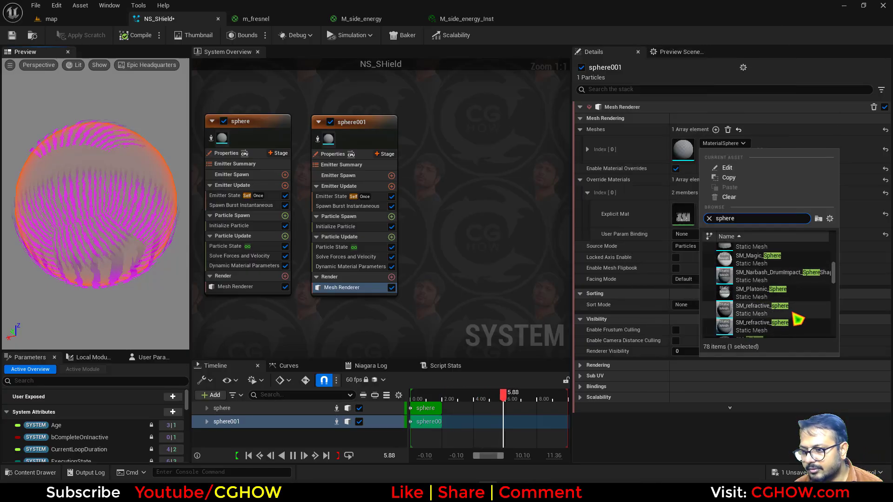
scroll(796, 319, "down", 4)
left_click(778, 303)
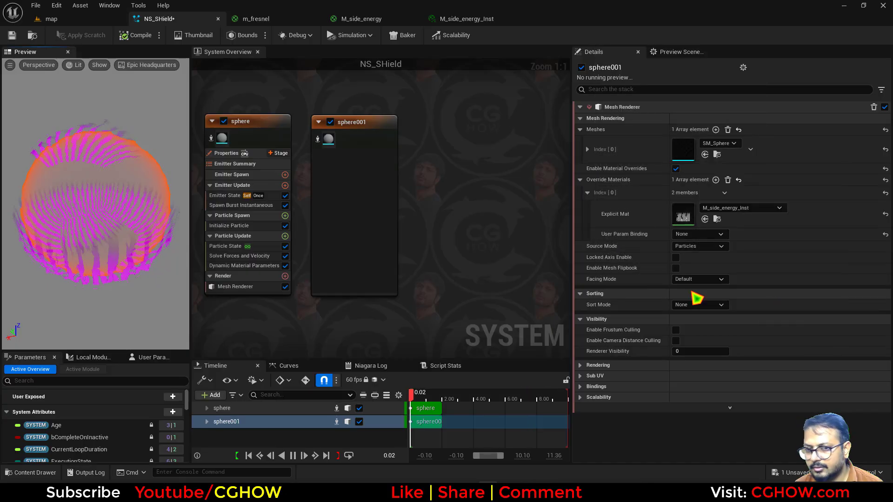
left_click(729, 143)
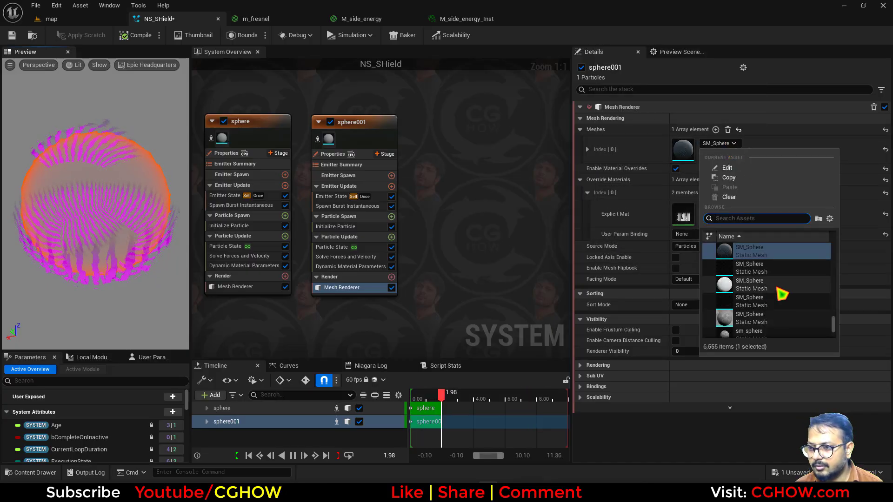
left_click(765, 317)
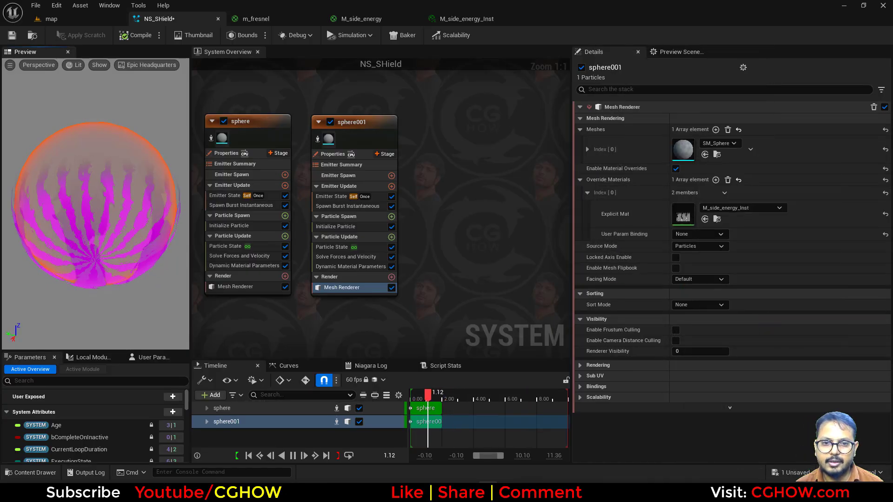
left_click(80, 21)
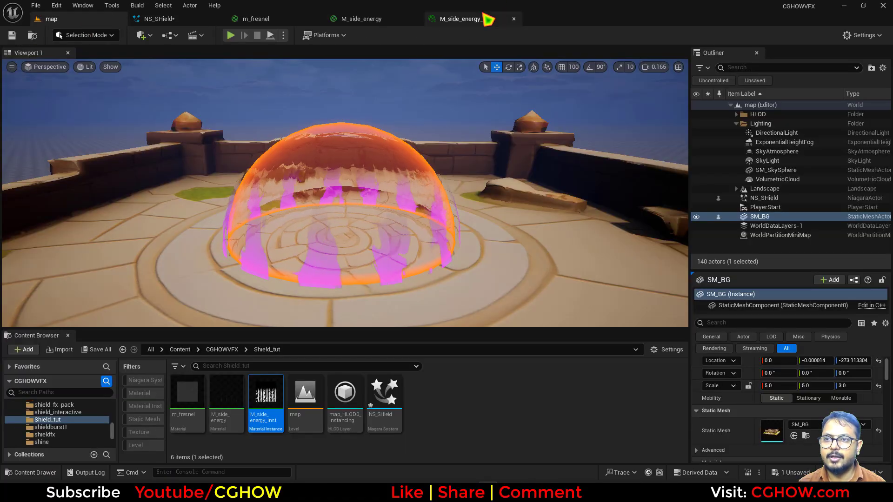
Raise the alpha of sphere001's initial particle color to about 98.4 and check the effect in the level
left_click(167, 19)
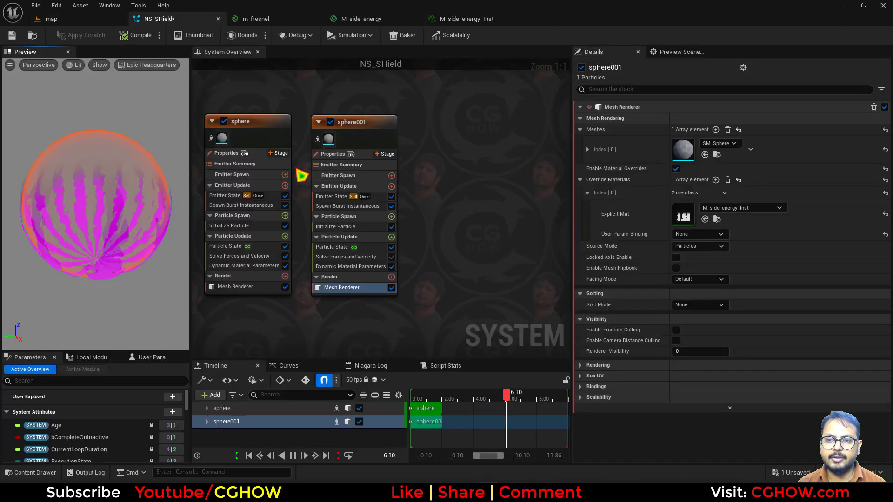
left_click(347, 227)
left_click(684, 195)
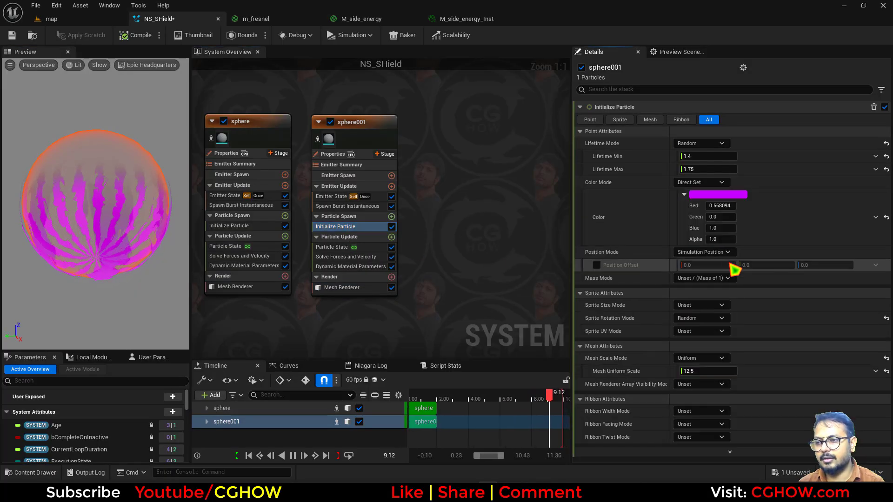
left_click(720, 239)
type("5")
key("Return")
left_click_drag(737, 240, 763, 240)
left_click(52, 18)
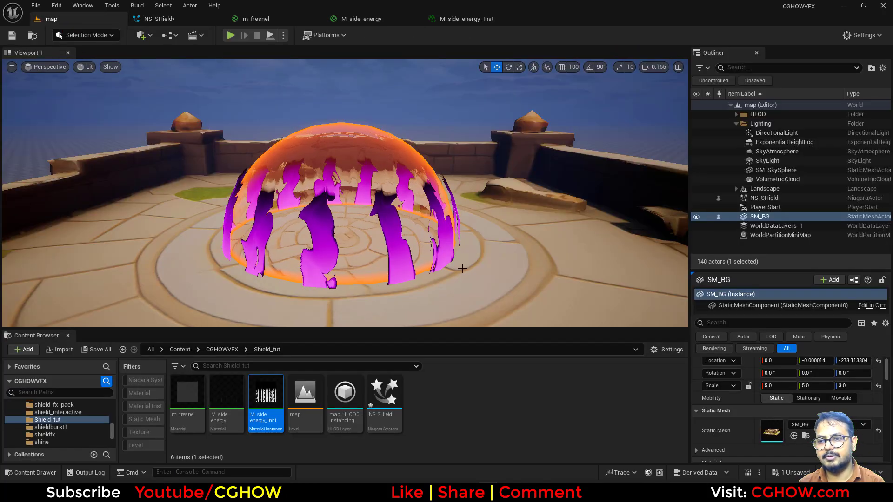
Set sphere001's mesh uniform scale to 12.05 and check the shield in the level
left_click(158, 19)
left_click(702, 371)
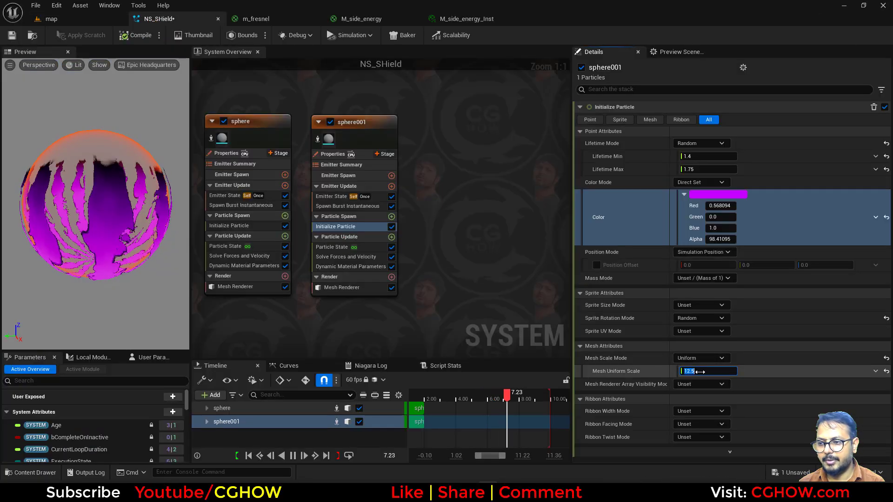
type("12")
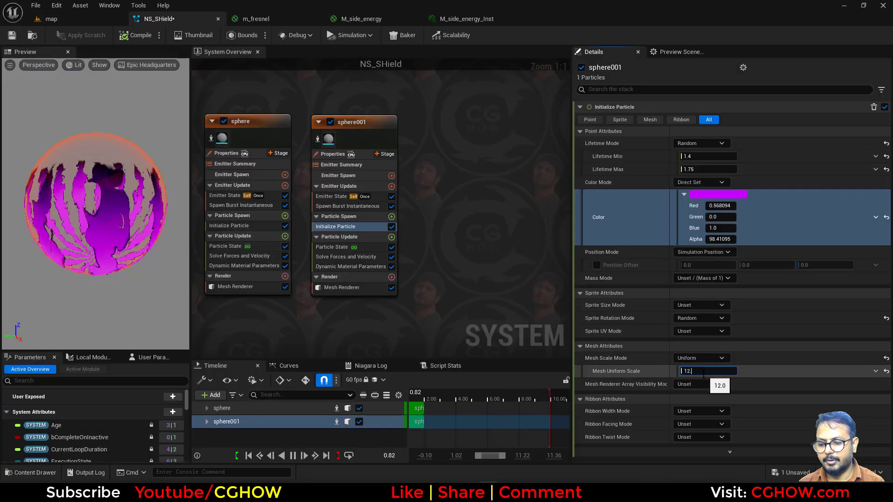
type(".05")
key("Return")
left_click(90, 22)
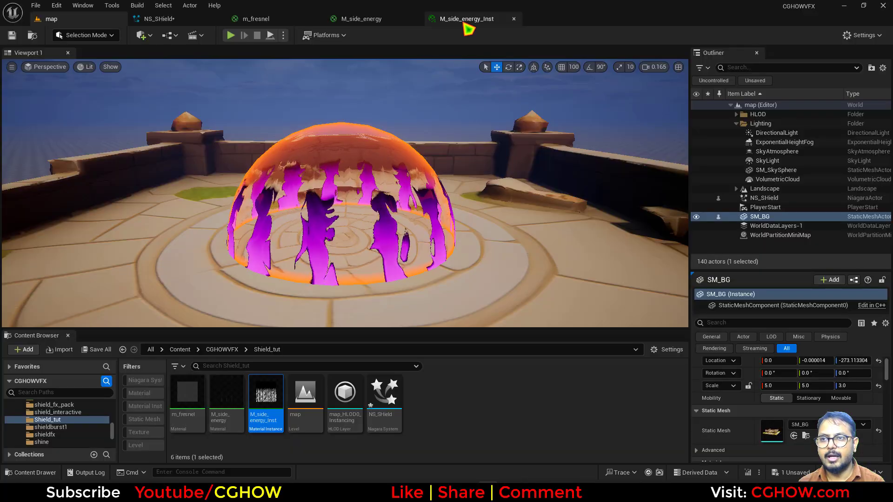
With M_side_energy_Inst floating over the level, set distort to 0.08, number_of_leaves to about 9.5 and pow to about 3.44
left_click_drag(463, 22, 539, 255)
left_click(79, 22)
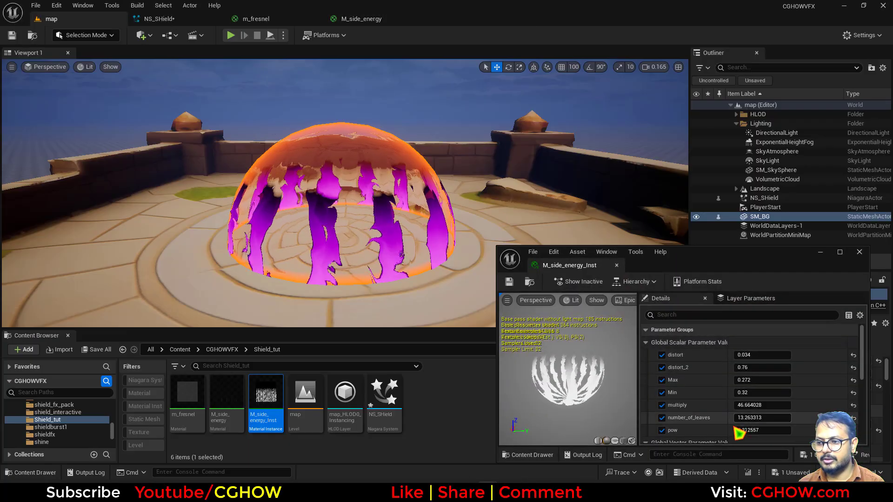
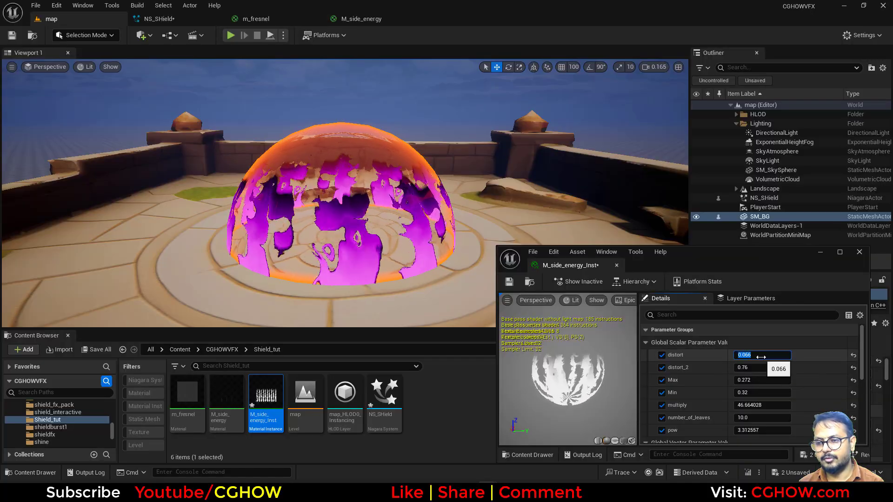
key("Return")
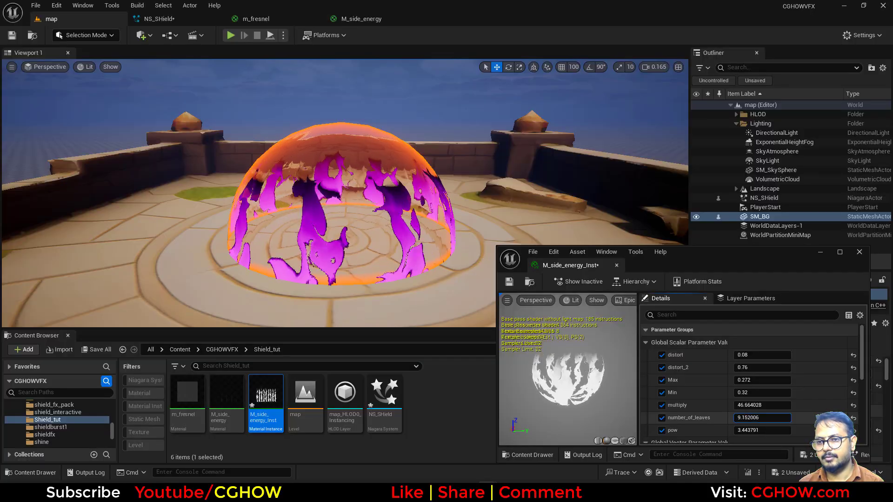
left_click(821, 253)
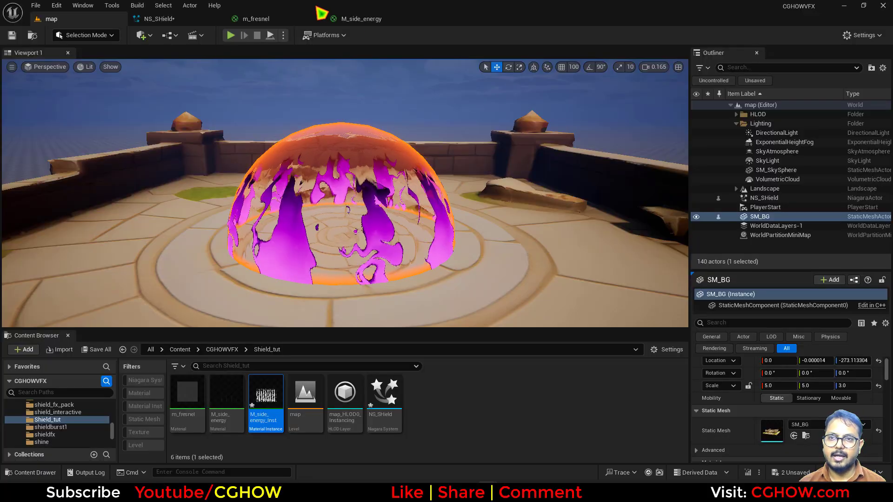
Duplicate the sphere001 emitter in the NS_SHield system
left_click(335, 17)
left_click(190, 19)
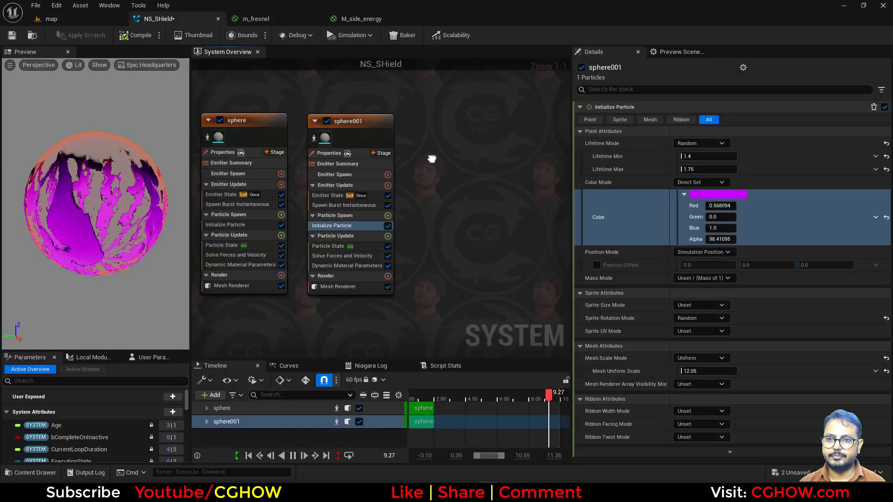
right_click_drag(432, 160, 395, 157)
left_click(323, 126)
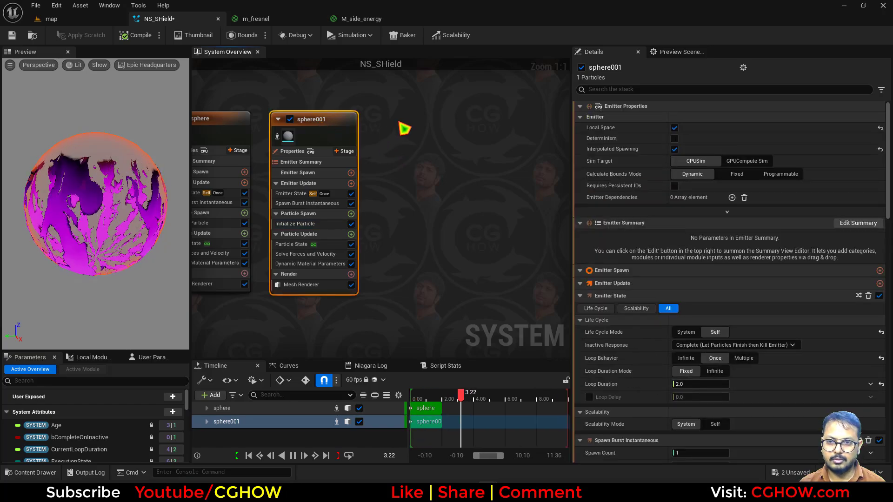
key("ctrl+d")
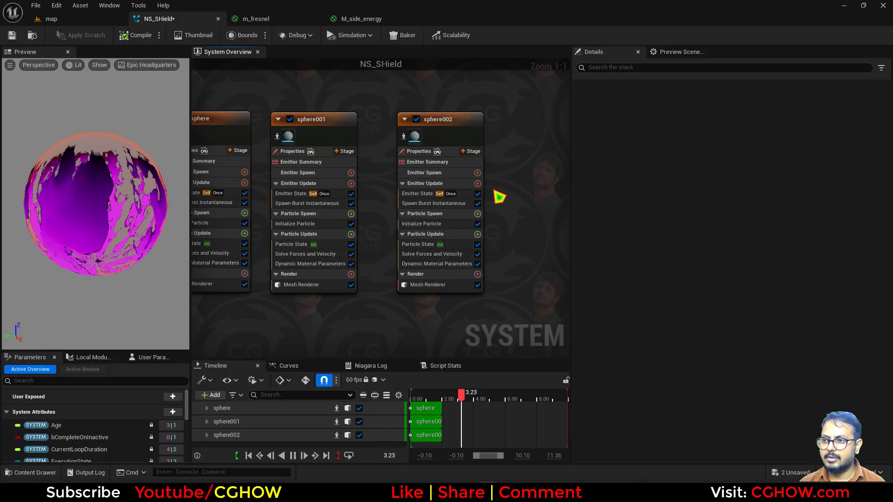
Duplicate M_side_energy_Inst as M_side_energy_Inst1 and assign the copy as the override material of sphere002's mesh renderer
left_click(428, 285)
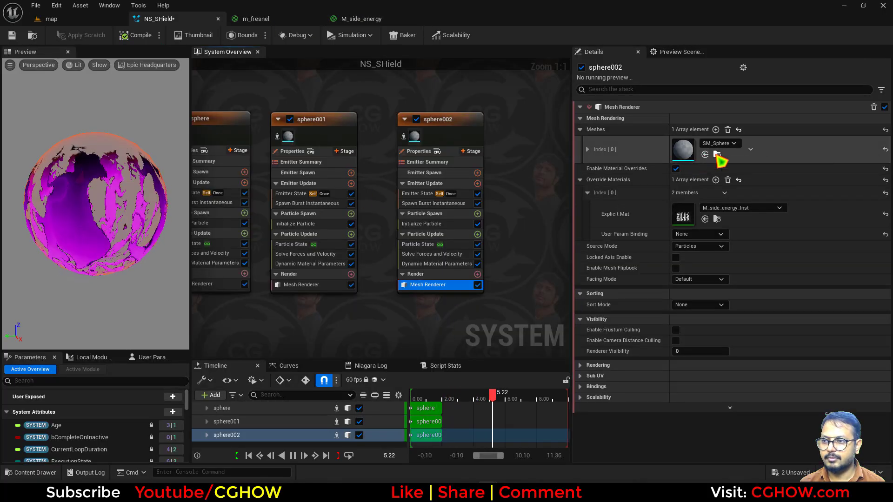
left_click(717, 219)
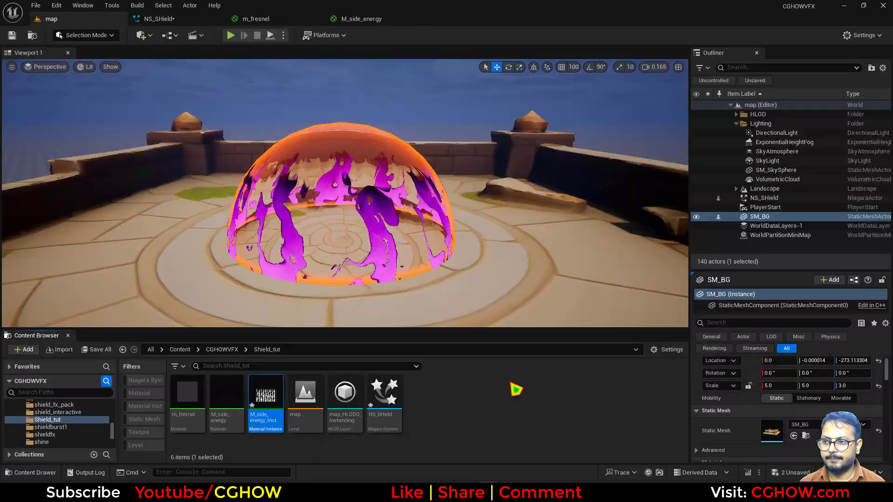
right_click(276, 401)
left_click(316, 203)
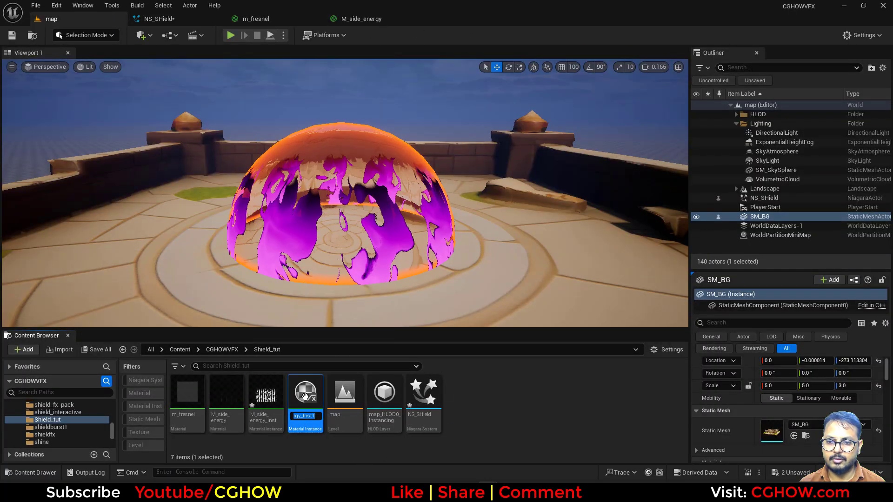
key("Return")
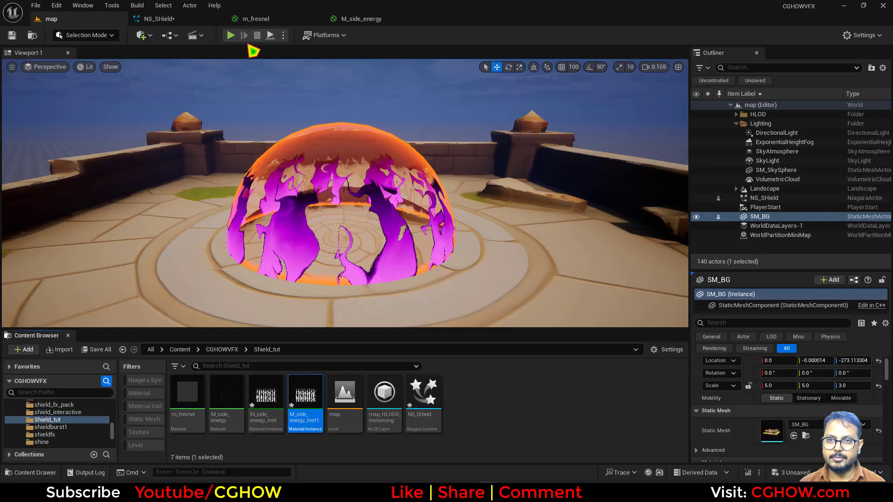
left_click(194, 19)
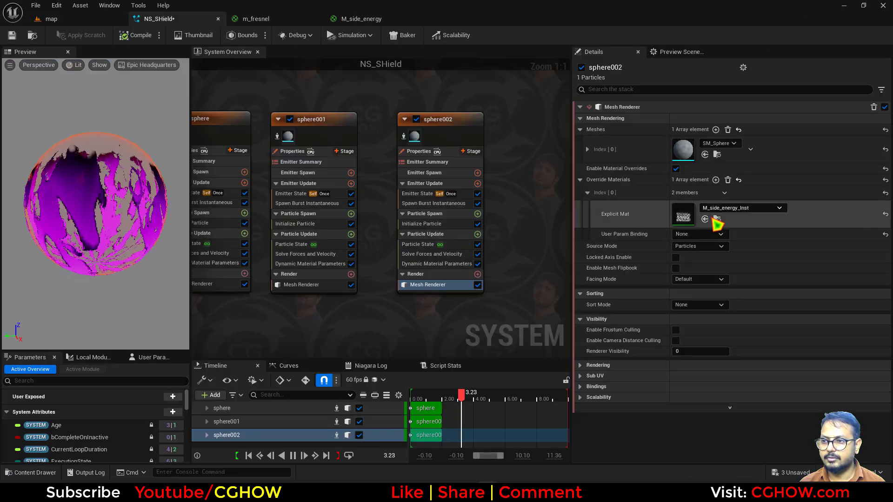
left_click_drag(630, 210, 632, 211)
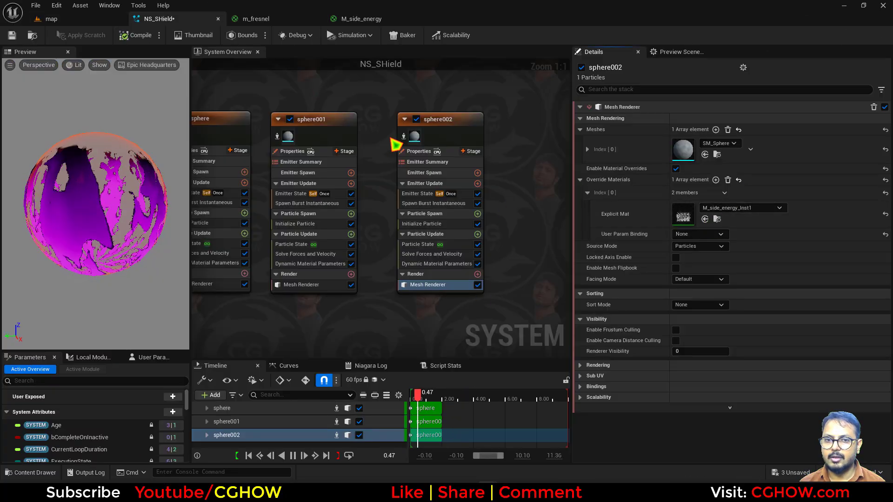
Set sphere002's initial particle color to black and its mesh uniform scale to 12.08, and return to the level
left_click(422, 224)
left_click(696, 195)
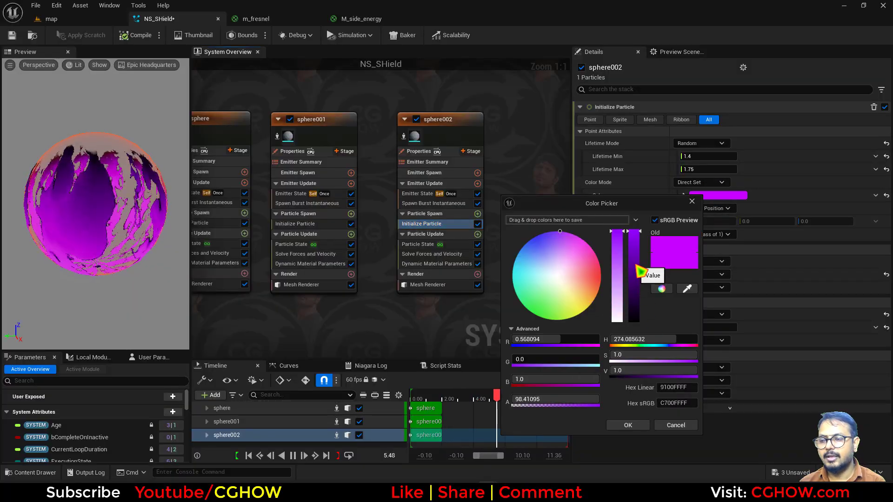
left_click_drag(633, 272, 656, 398)
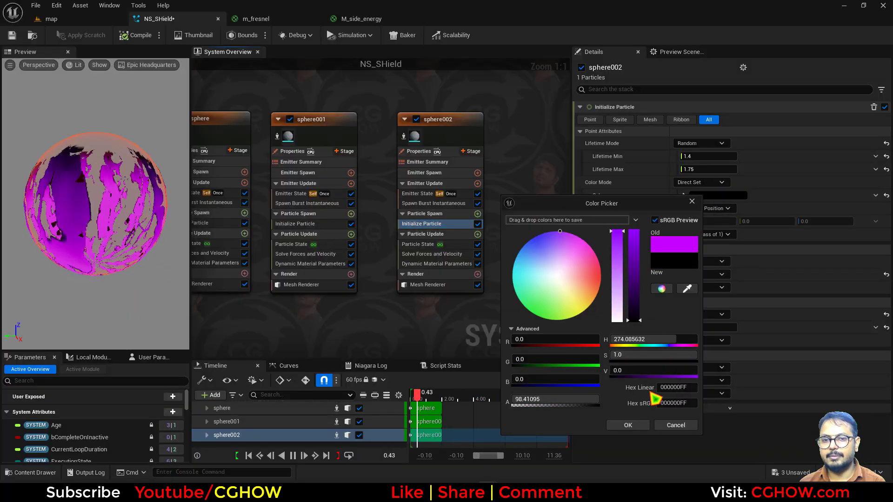
left_click(643, 425)
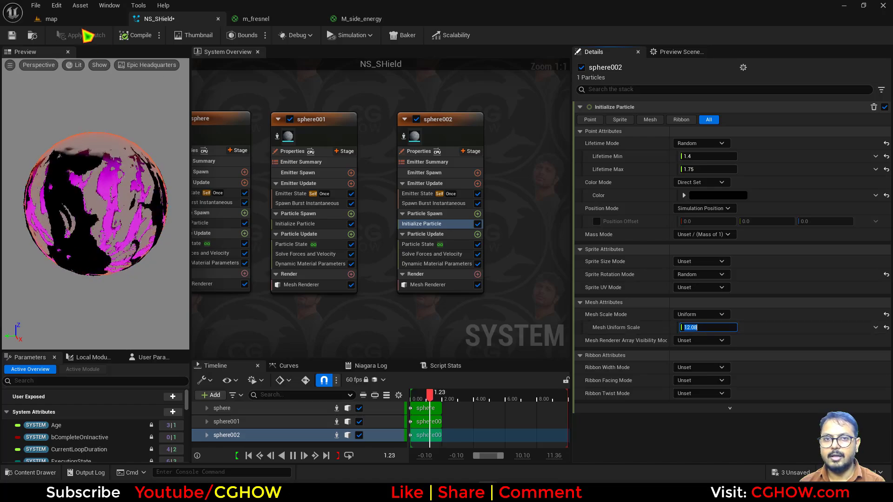
left_click(51, 19)
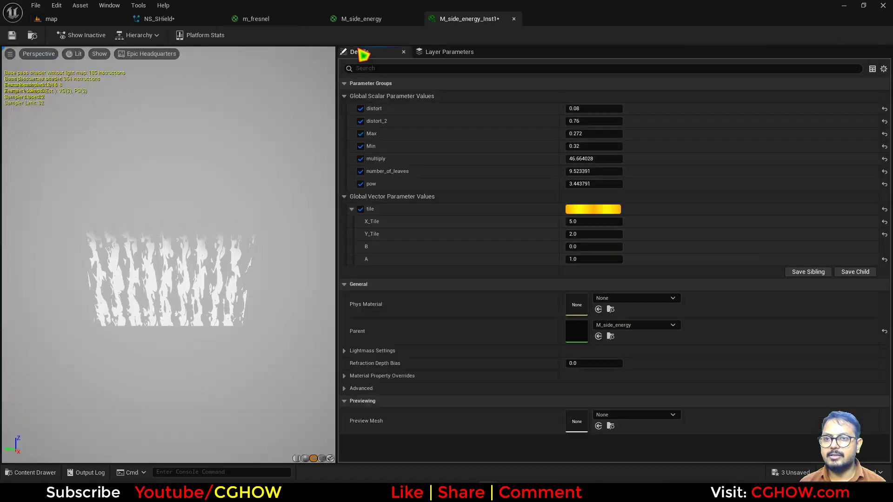
With M_side_energy_Inst1 floating over the level, set Min to 0.416 and pow to about 4.47, then close the instance
left_click_drag(452, 22, 528, 207)
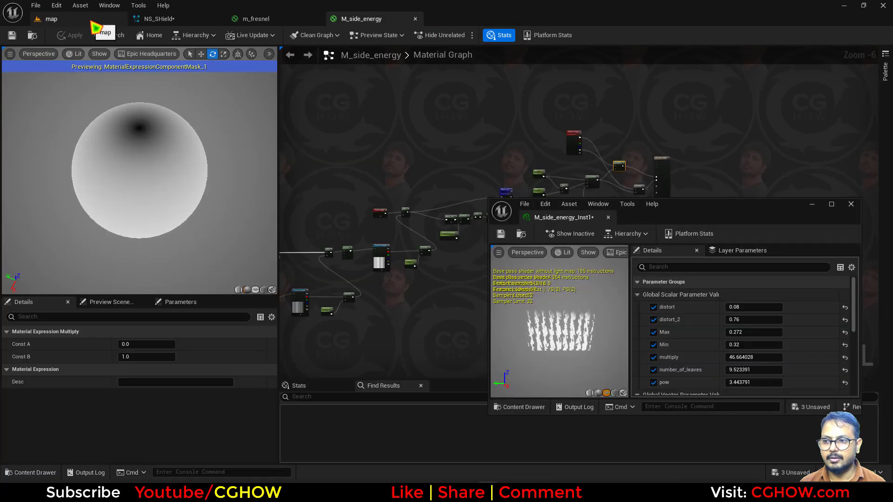
left_click(92, 22)
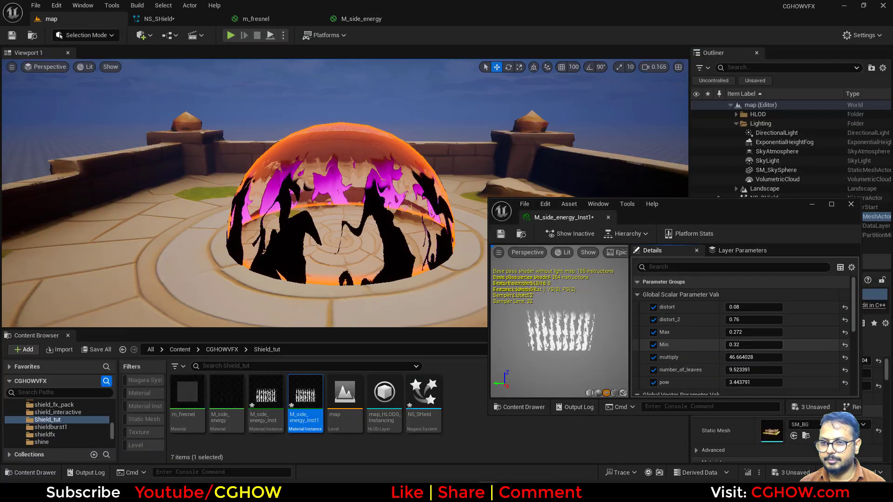
mouse_move(753, 345)
left_mouse_down()
mouse_move(774, 345)
mouse_move(760, 345)
left_mouse_up()
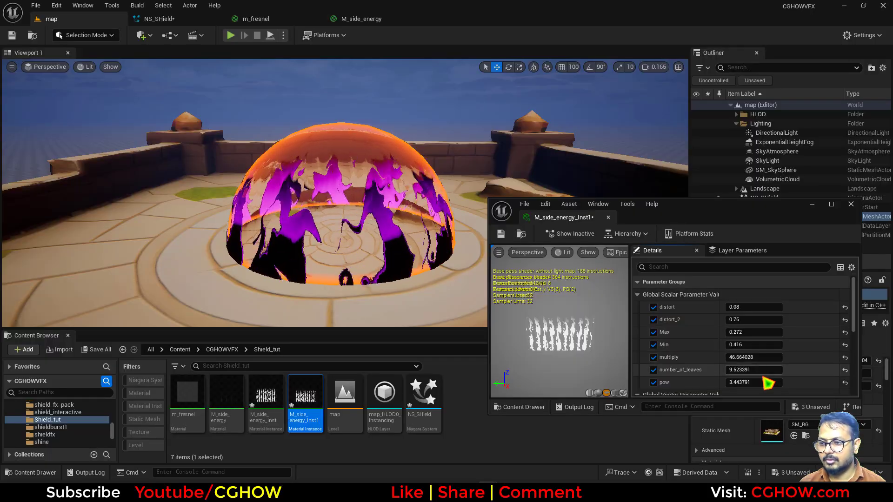
left_click_drag(757, 382, 767, 382)
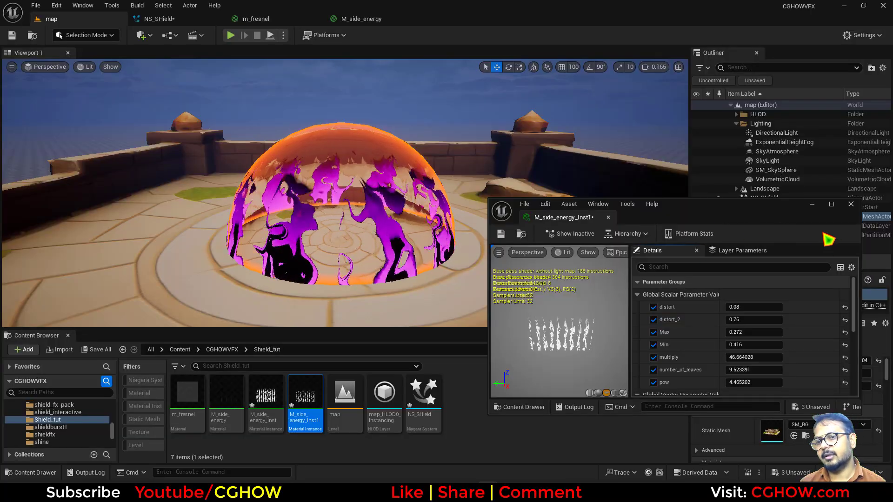
left_click(851, 204)
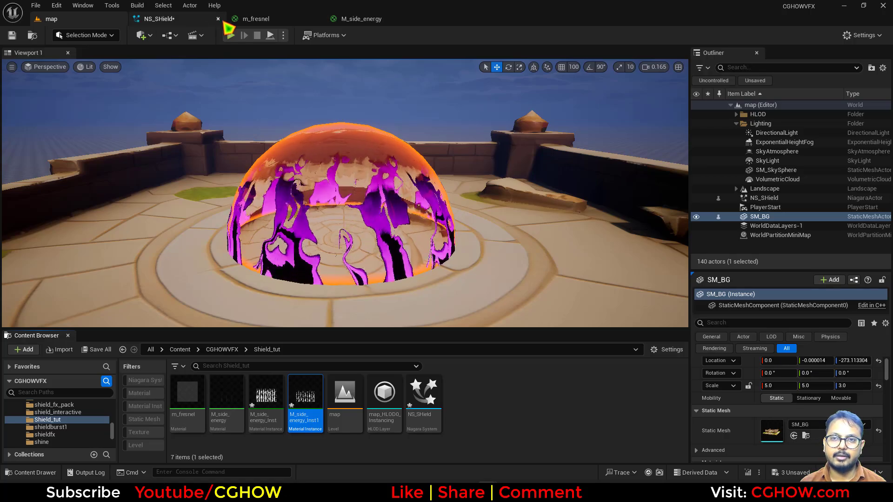
Return to the NS_SHield system and save all modified assets
left_click(181, 19)
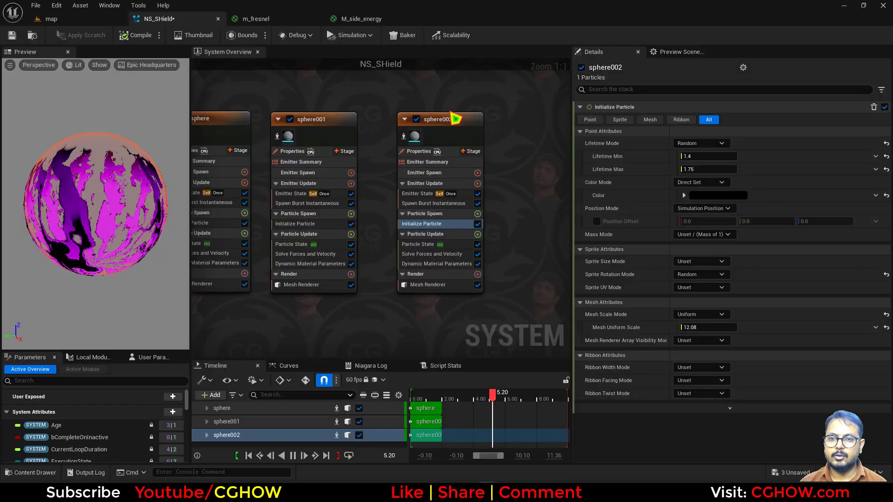
right_click_drag(454, 116, 289, 116)
right_click(376, 120)
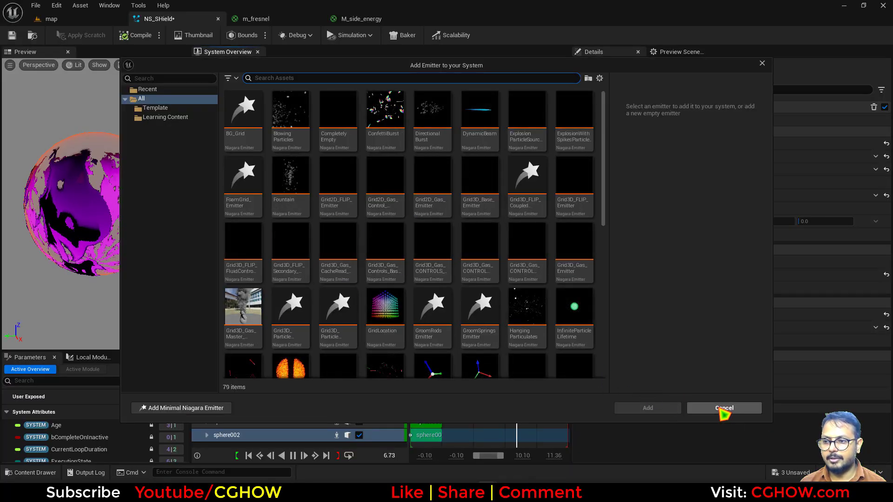
left_click(724, 408)
key("ctrl+shift+s")
left_click(522, 355)
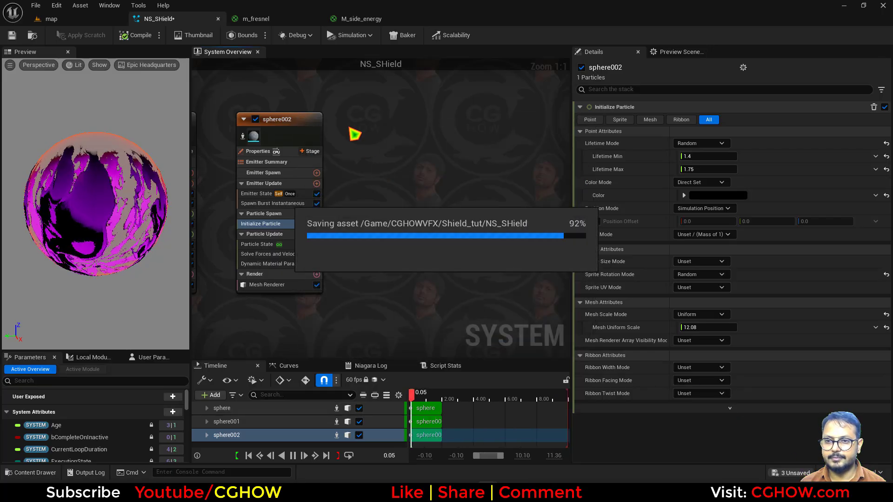
Add the Fountain template emitter to the NS_SHield system beside sphere002
right_click(369, 117)
left_click(424, 137)
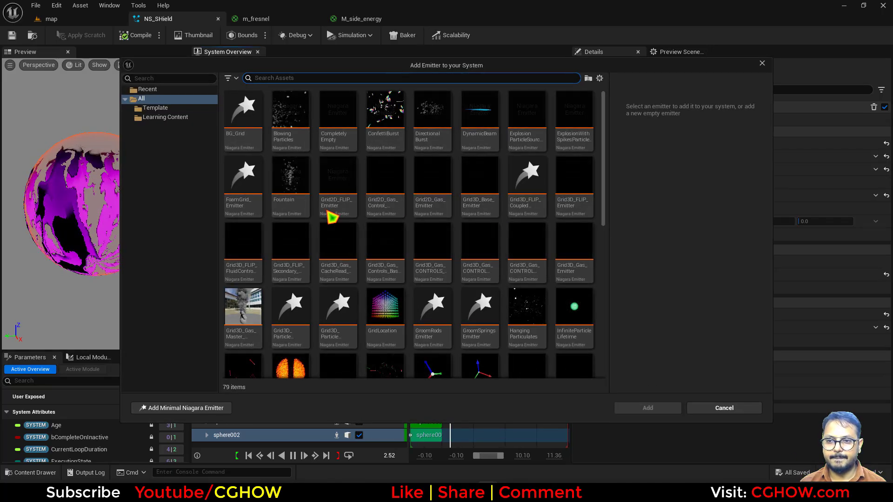
left_click(291, 177)
double_click(291, 179)
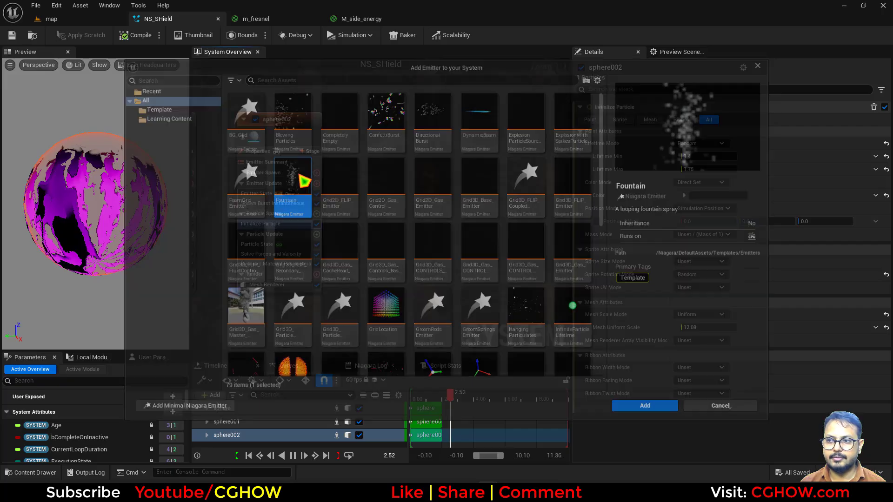
right_click_drag(449, 146, 458, 178)
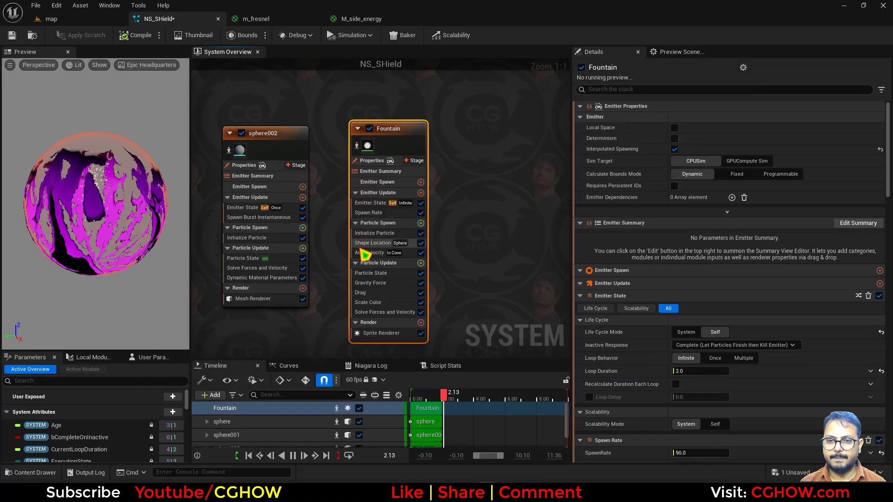
Delete the Add Velocity and Gravity Force modules from the Fountain emitter
left_click(374, 253)
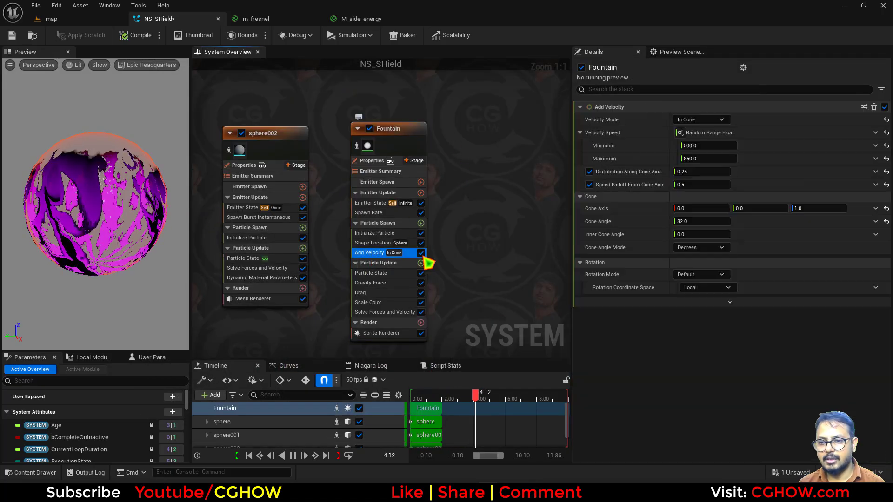
key("Delete")
left_click(393, 278)
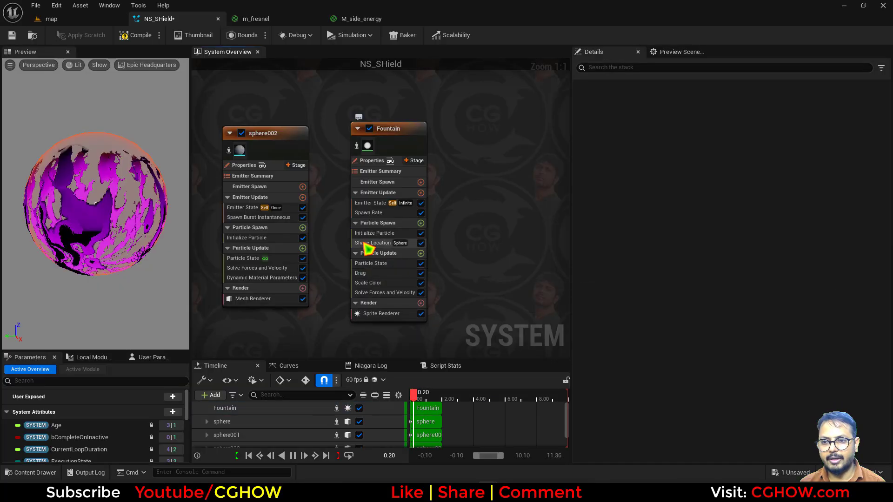
Set Fountain's Shape Location to sphere radius 600, surface distribution 1.0 and second hemisphere distribution value 0.5, and check it in the level
left_click(386, 242)
left_click(702, 143)
left_click(707, 156)
left_click(695, 157)
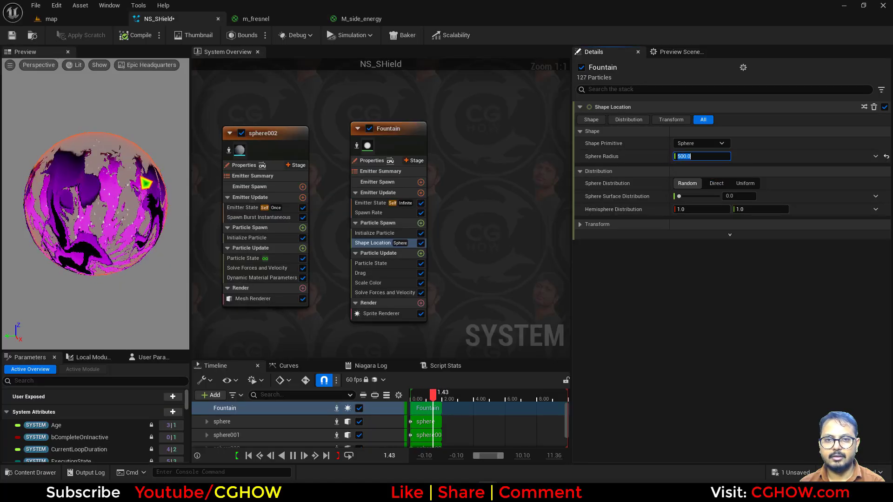
type("600")
key("Return")
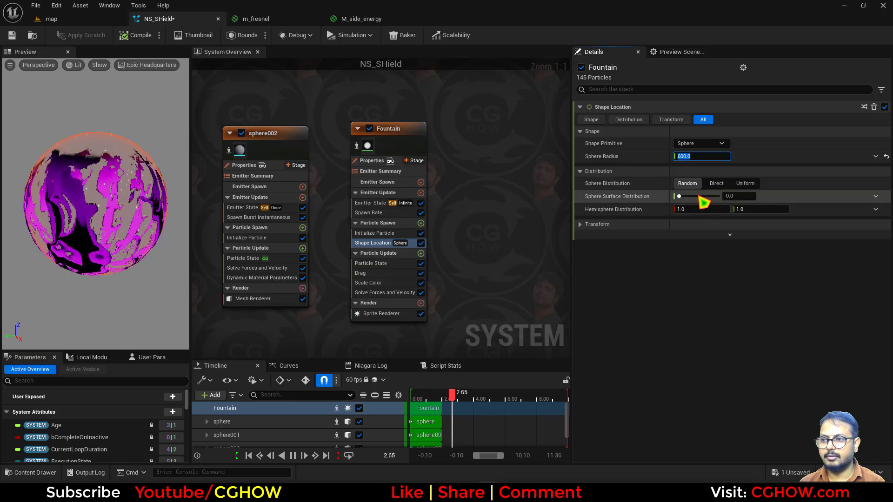
left_click_drag(680, 196, 718, 197)
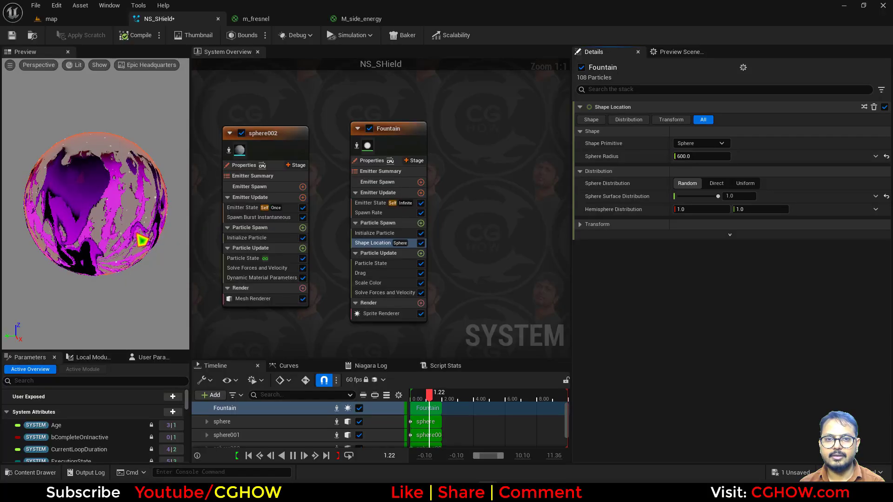
key("Return")
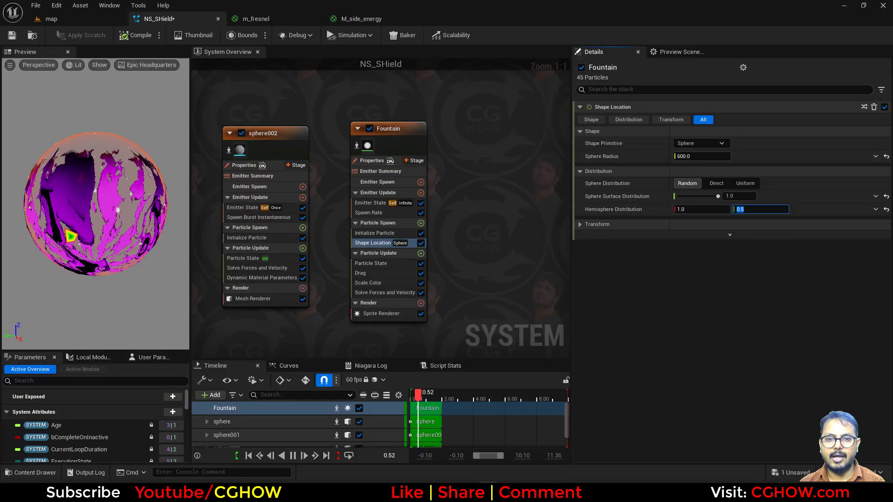
left_click(70, 20)
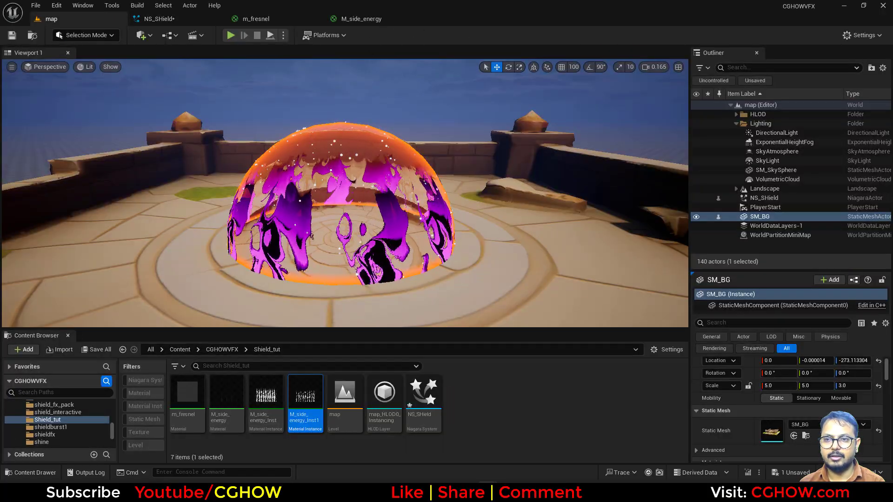
Set the Fountain emitter's initial particle color to orange (sRGB FF6700)
left_click(361, 20)
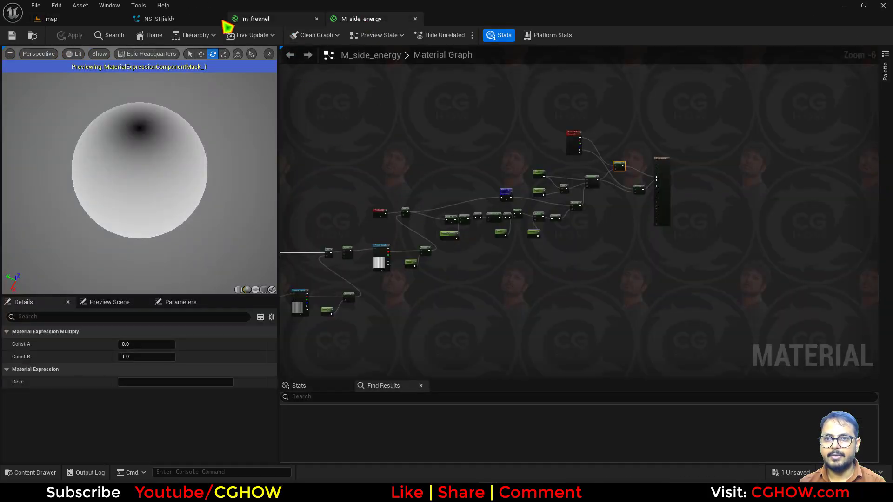
left_click(170, 19)
left_click(372, 233)
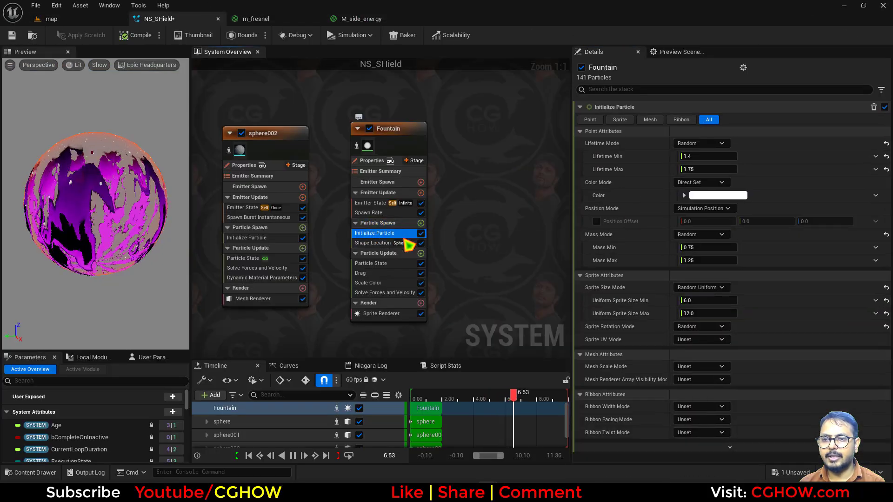
left_click(703, 197)
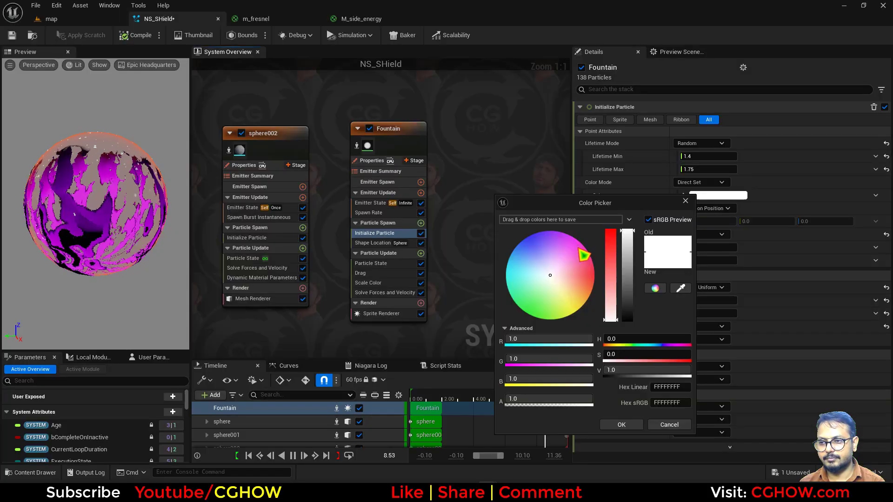
left_click_drag(583, 255, 617, 312)
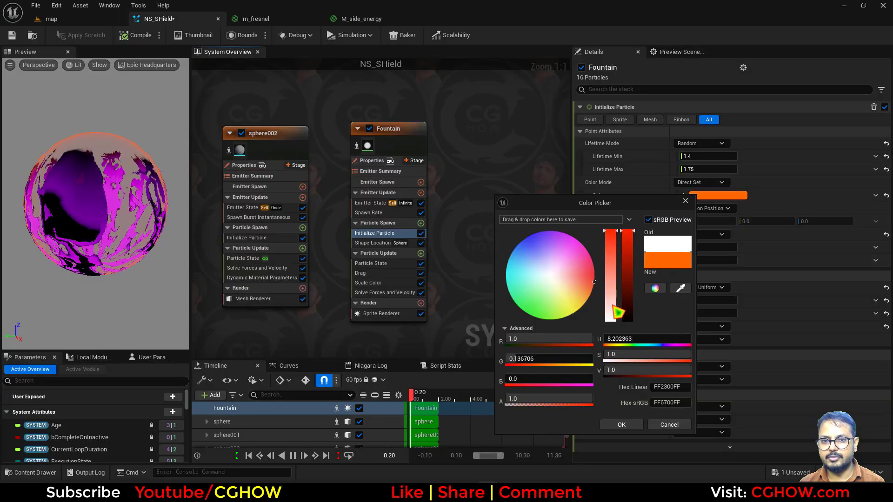
left_click(622, 424)
Set Fountain's color mode to Random Hue/Saturation/Value with a hue shift range of 0 to 0 and a value range of 0.8 to 5
left_click(700, 182)
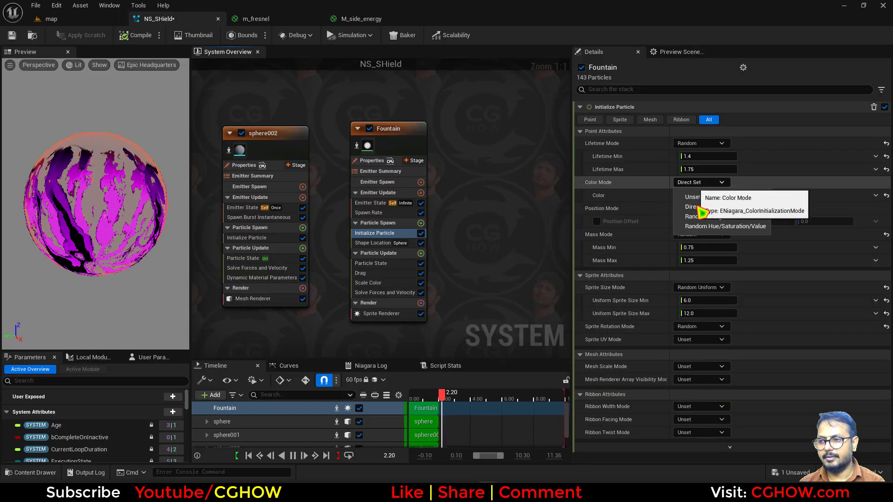
left_click(714, 217)
type("0")
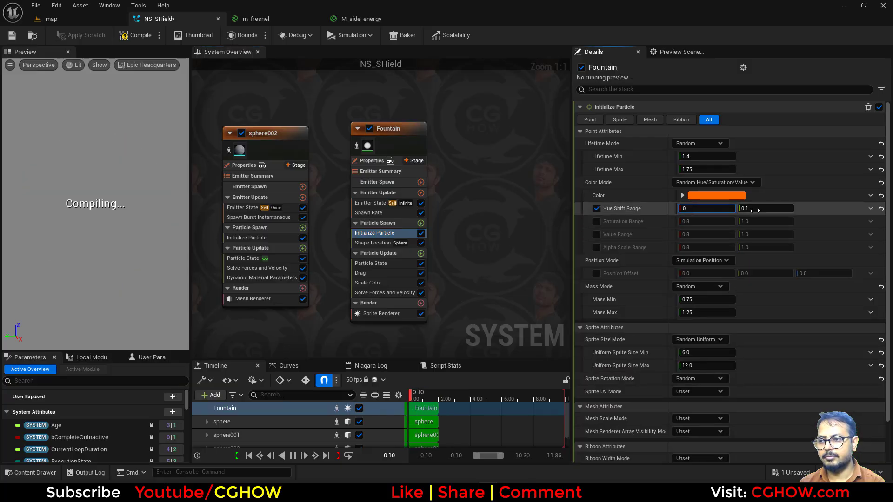
key("Tab")
type("0")
left_click(597, 236)
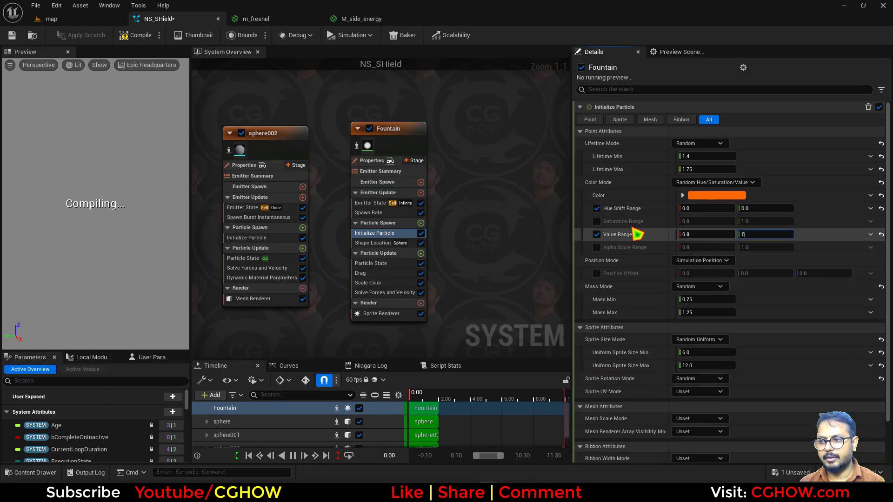
type("5")
key("Return")
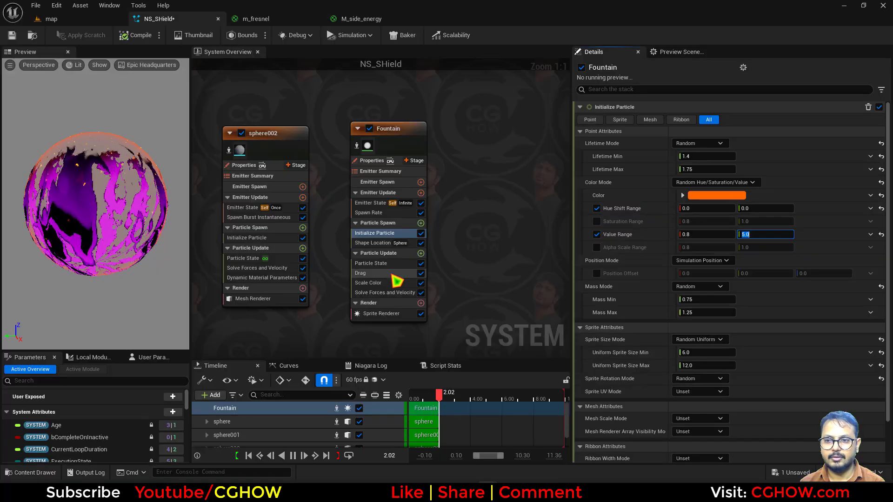
Check the particles in the level and close the m_fresnel and M_side_energy material editors
left_click(61, 19)
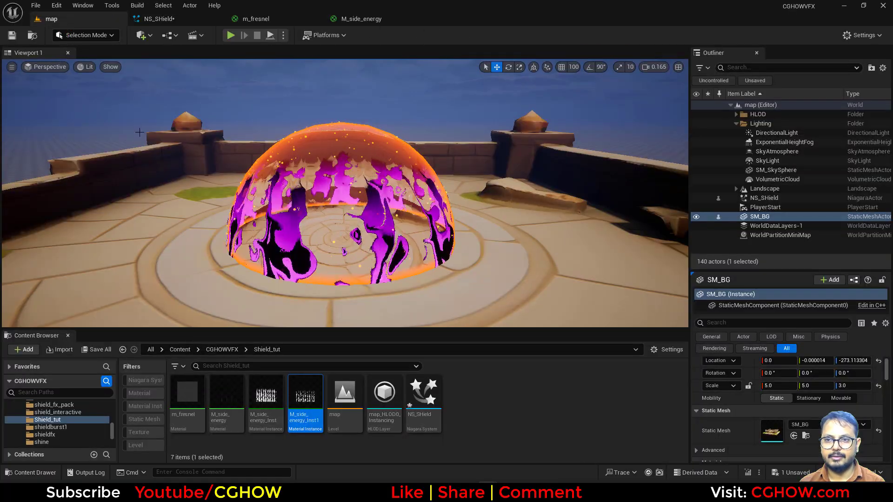
left_click(372, 21)
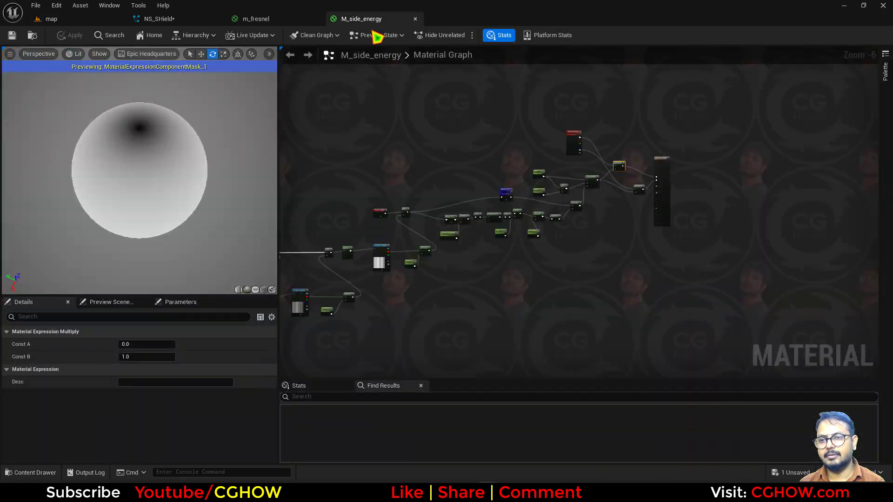
middle_click(295, 19)
Add a Curl Noise Force module to Fountain's particle update and set its noise strength to 50
left_click(421, 254)
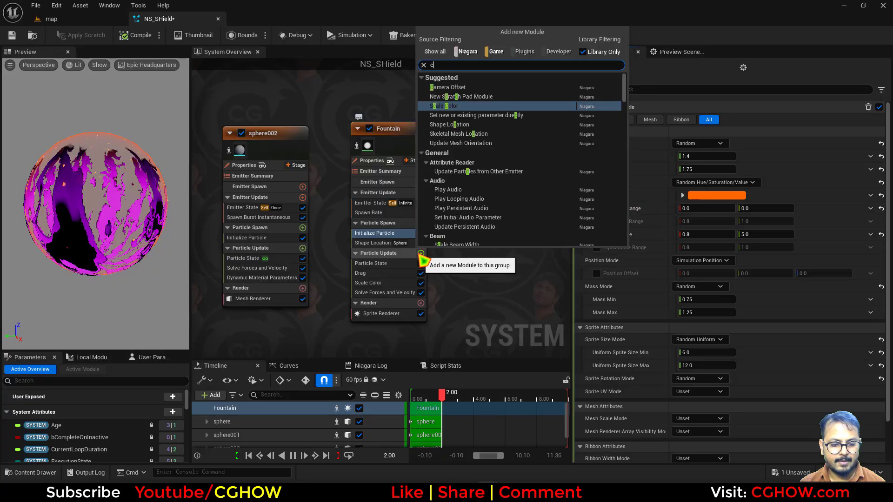
type("cur")
left_click(450, 123)
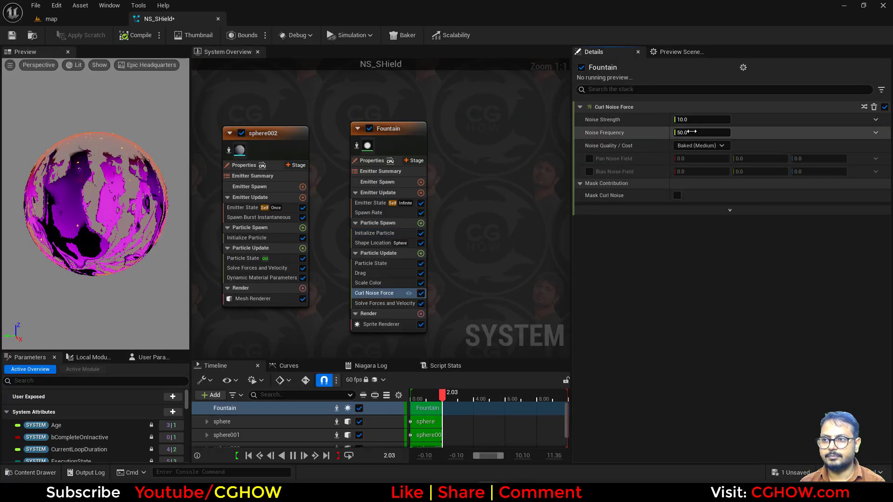
left_click(692, 120)
type("50")
key("Return")
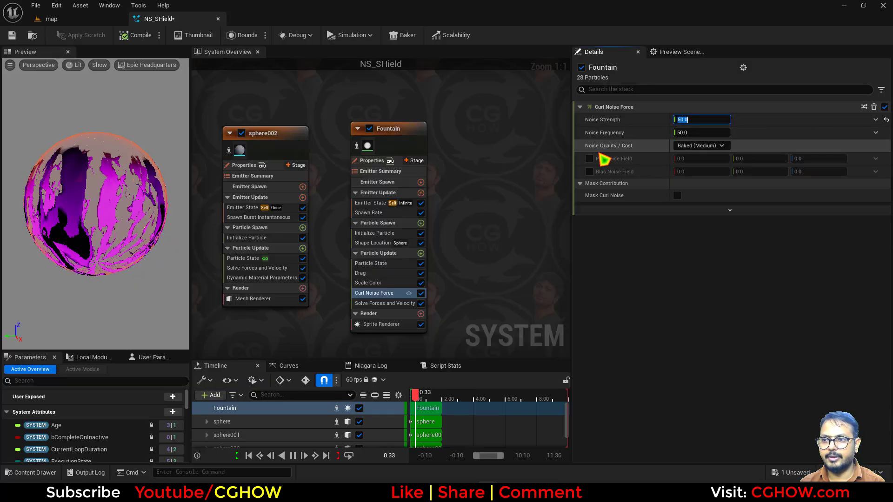
Enable Pan Noise Field on the Curl Noise Force with values 0.05, 0.1 and 0.2, and check the motion in the level
left_click(589, 159)
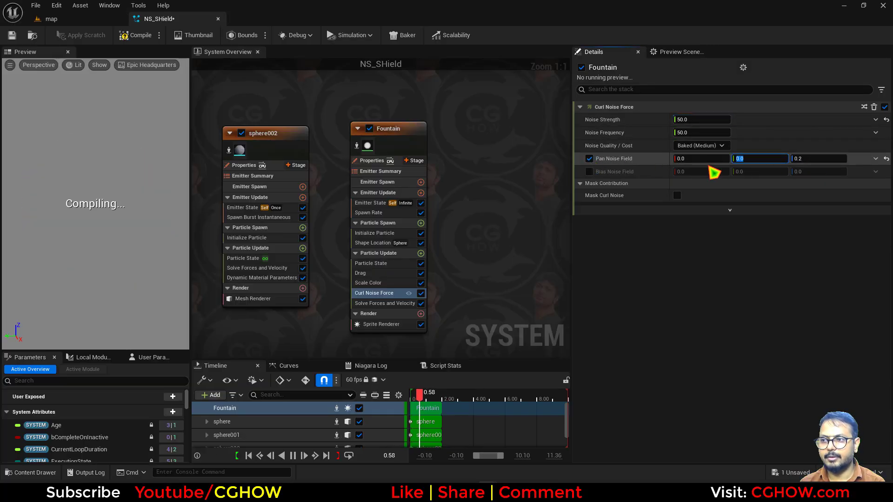
type("0.1")
key("Return")
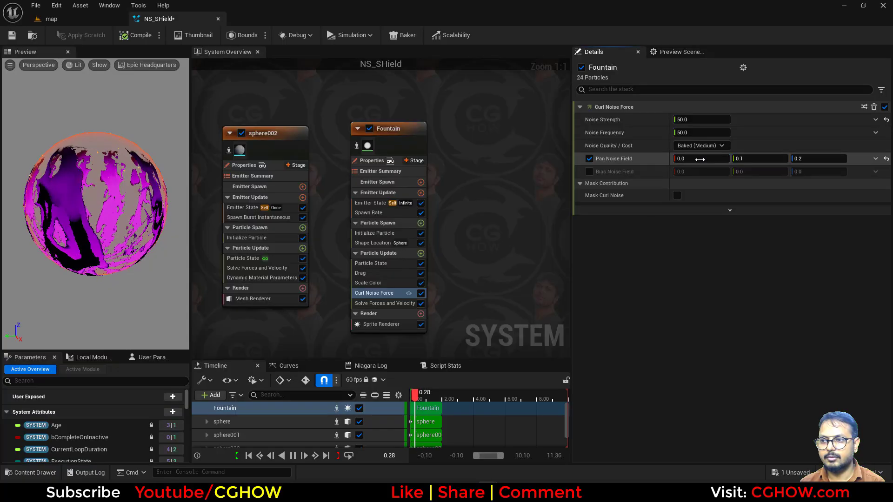
left_click(79, 20)
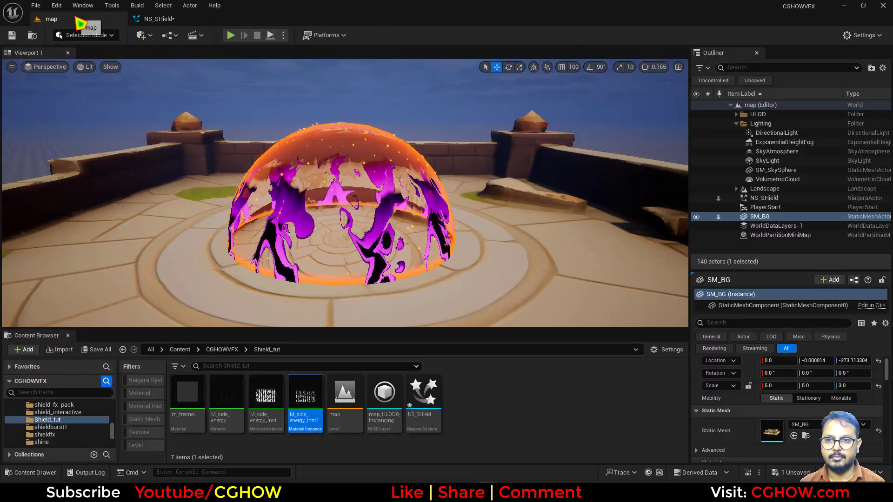
left_click(194, 19)
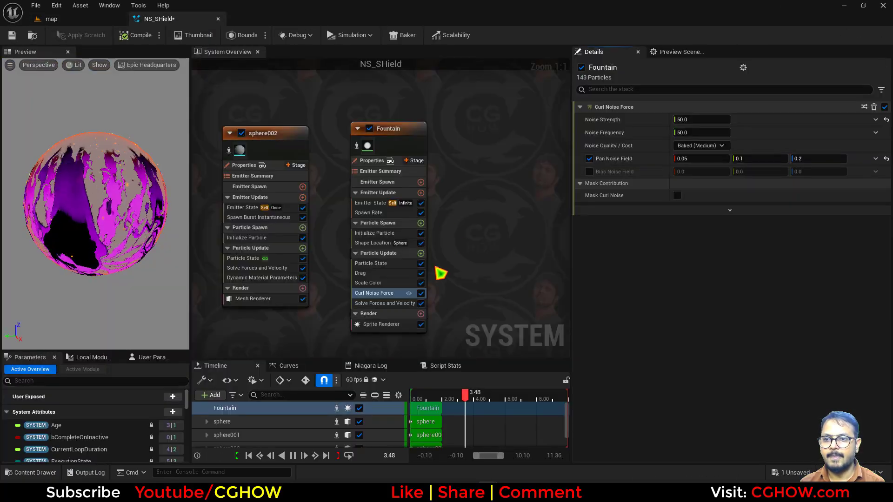
Add a Vortex Force module to Fountain's particle update and check the particle motion in the level
left_click(421, 253)
type("vor")
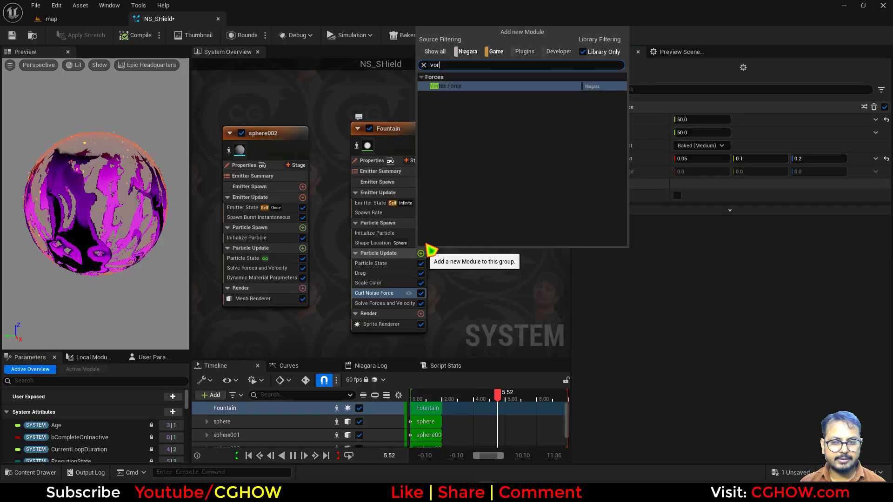
left_click(451, 87)
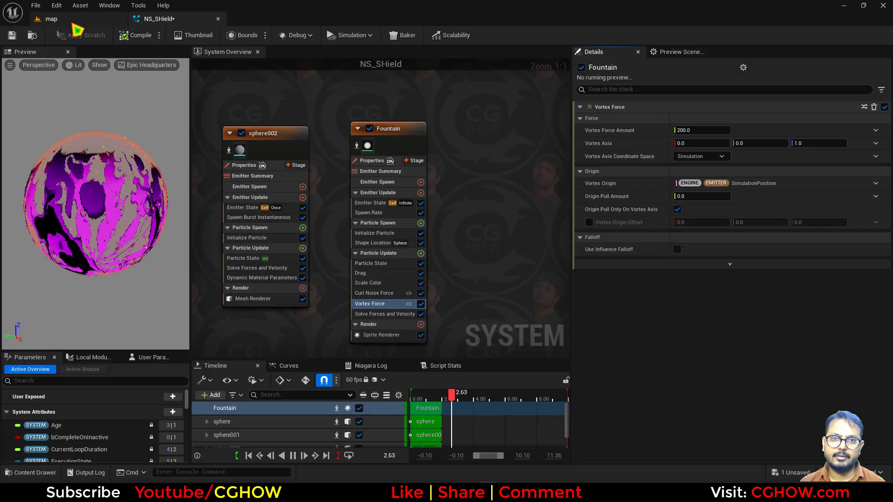
left_click(51, 18)
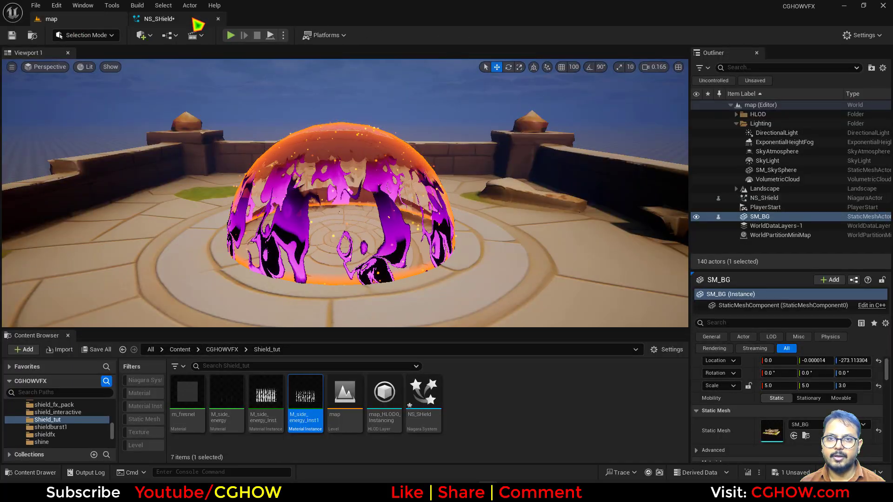
left_click(196, 19)
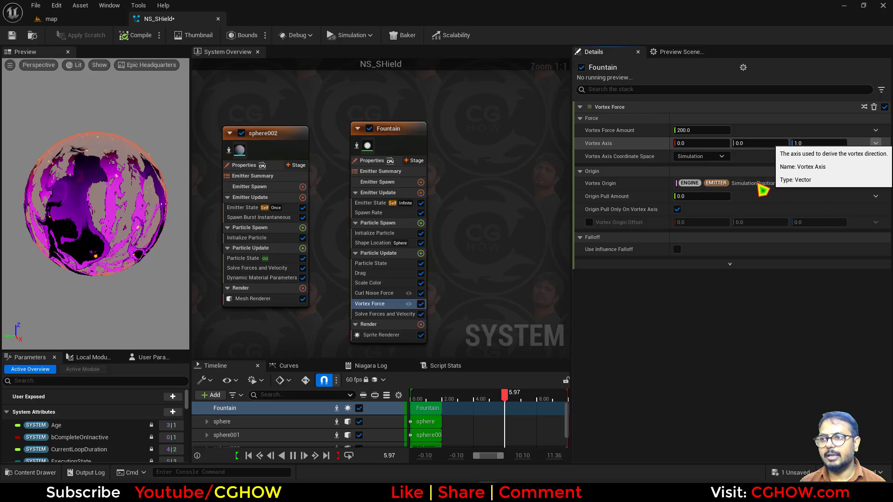
Set the Vortex Axis to Random Range Vector with a minimum of -1, -1, -1, and check the result in the level
left_click(876, 143)
type("uni")
left_click(716, 204)
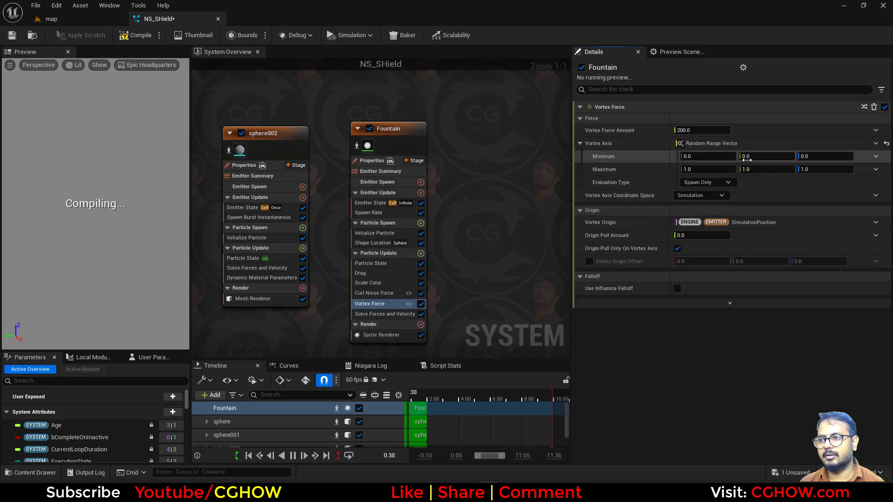
left_click(710, 157)
type("-1")
key("Return")
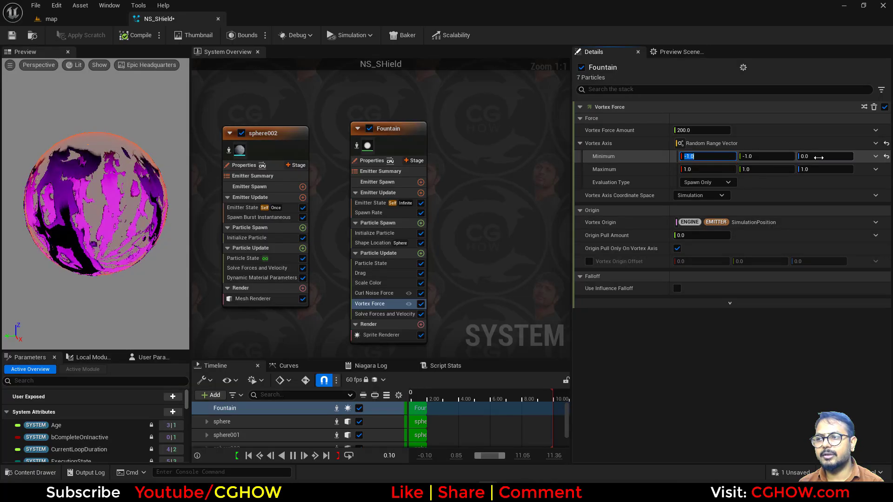
left_click(817, 157)
type("-1")
left_click(51, 18)
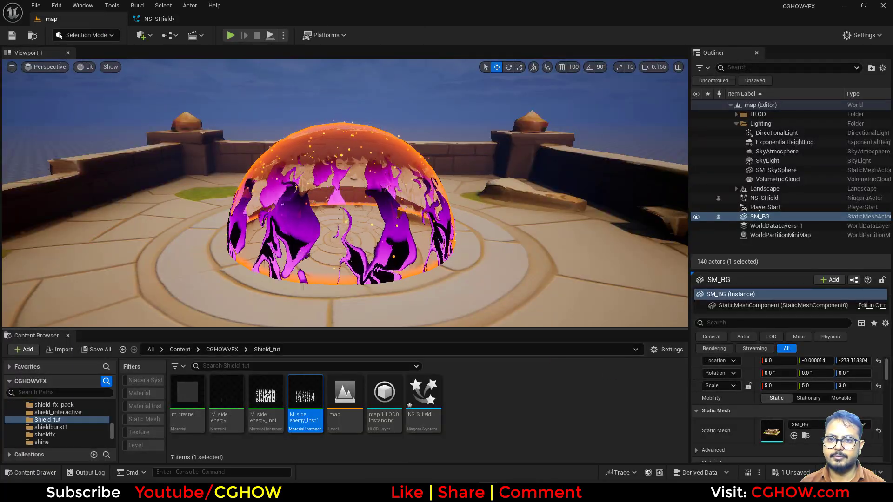
Disable Fountain's Curl Noise Force module and check the vortex motion alone in the level
left_click(172, 20)
left_click(421, 294)
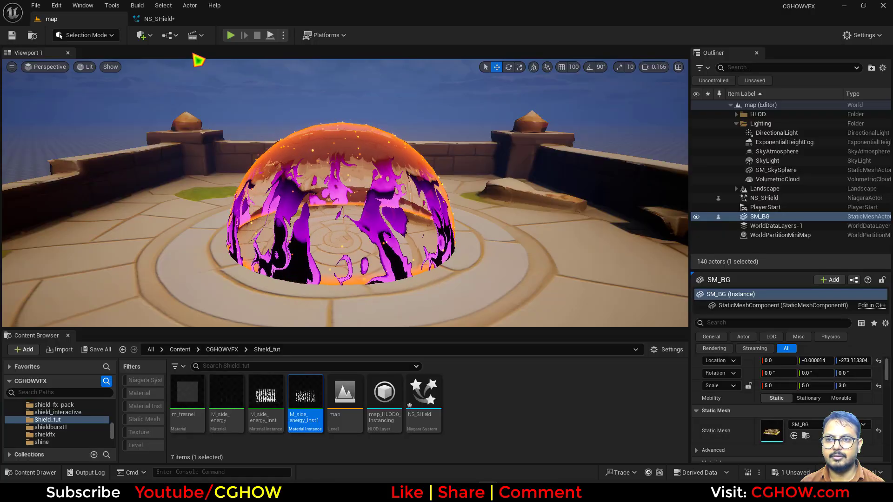
left_click(178, 20)
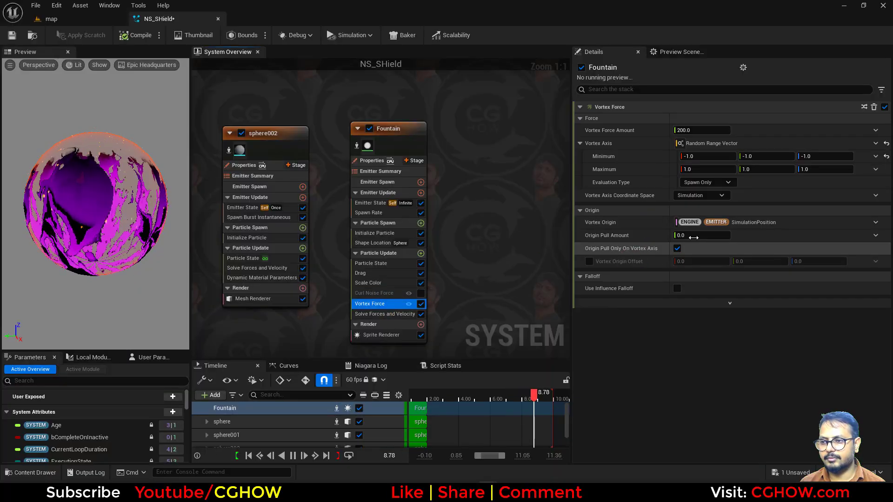
Set the Vortex Force's Origin Pull Amount to 50, enable Curl Noise Force again, and check the particles in the level
left_click(683, 235)
type("50")
key("Return")
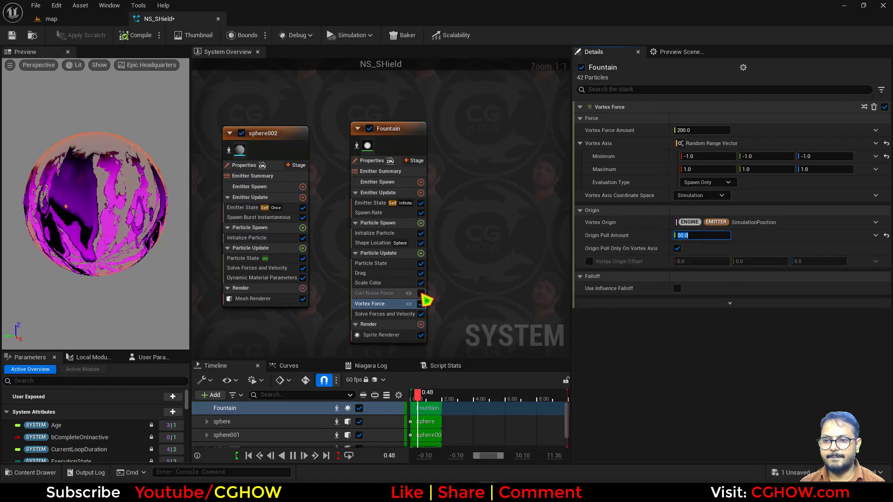
left_click(52, 18)
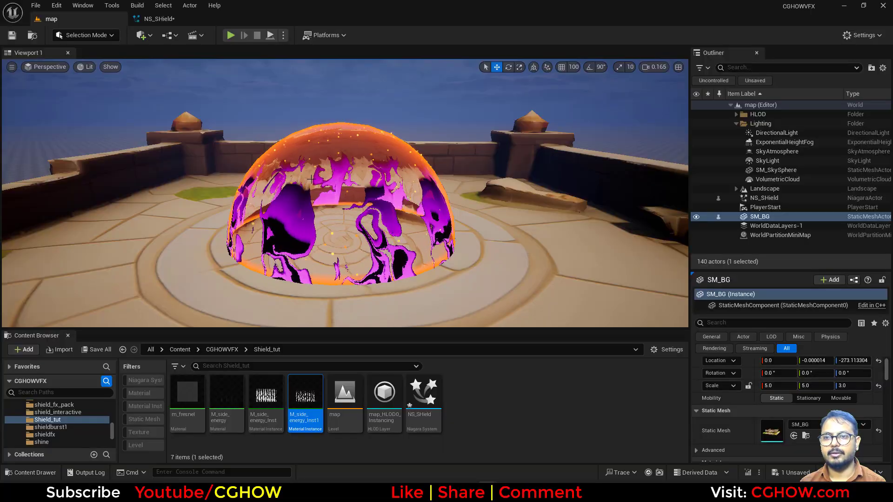
Duplicate the Fountain emitter in the NS_SHield system
left_click(173, 19)
right_click_drag(451, 126, 359, 132)
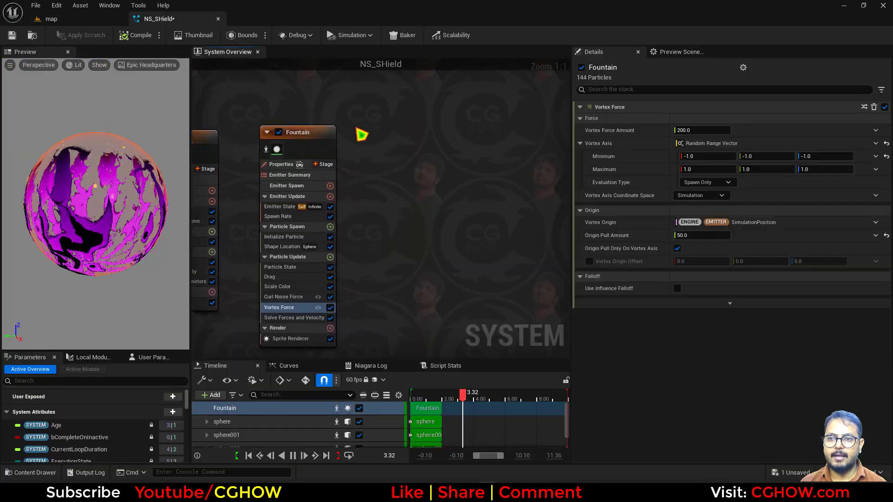
left_click(331, 139)
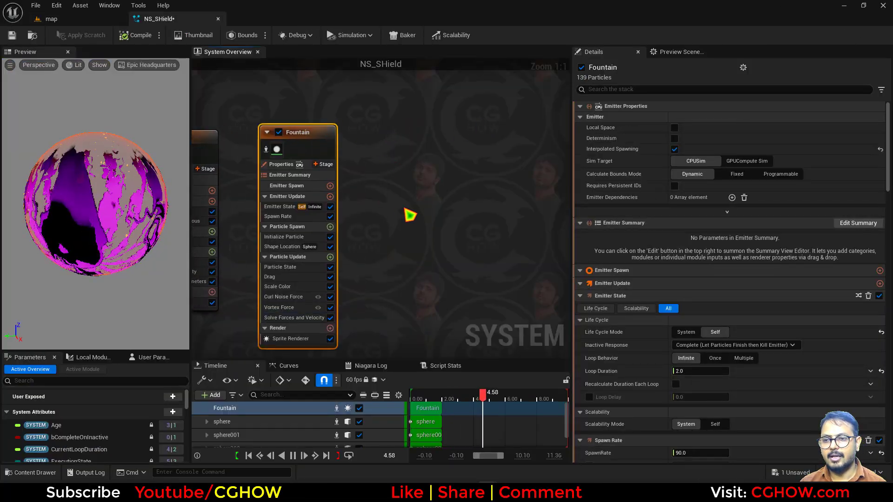
key("ctrl+d")
Set Fountain001's initial particle color to a bright purple (sRGB hex DB00FF) and check the sparks in the level
left_click(405, 214)
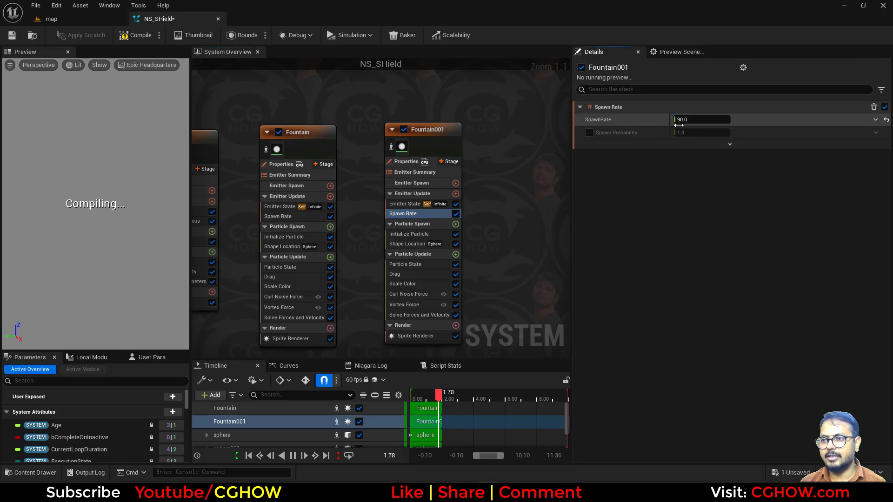
left_click(409, 234)
left_click(714, 195)
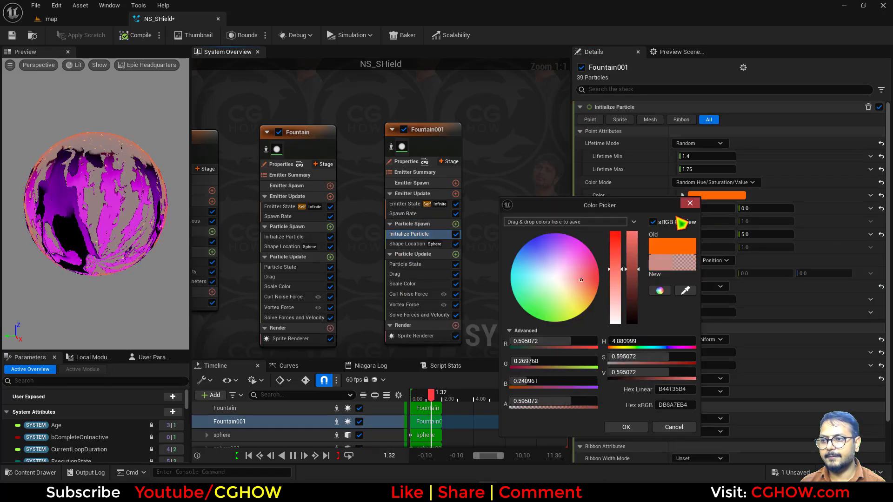
left_click(564, 234)
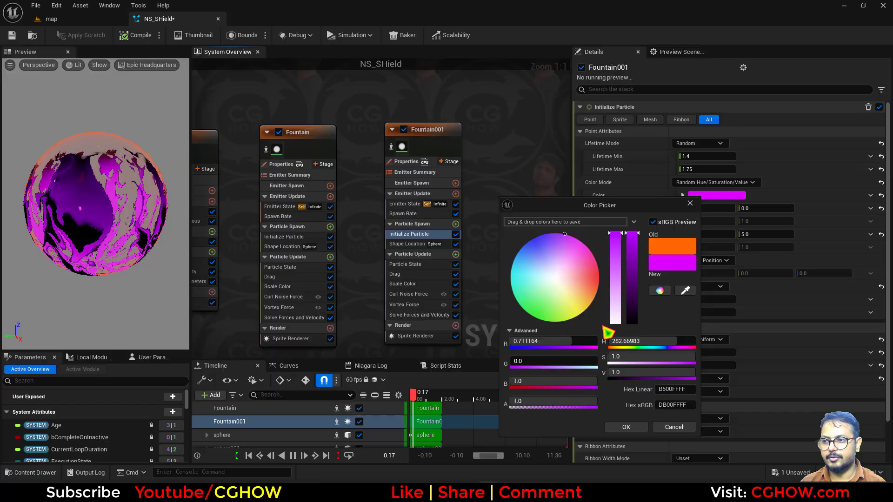
left_click(625, 427)
left_click(56, 19)
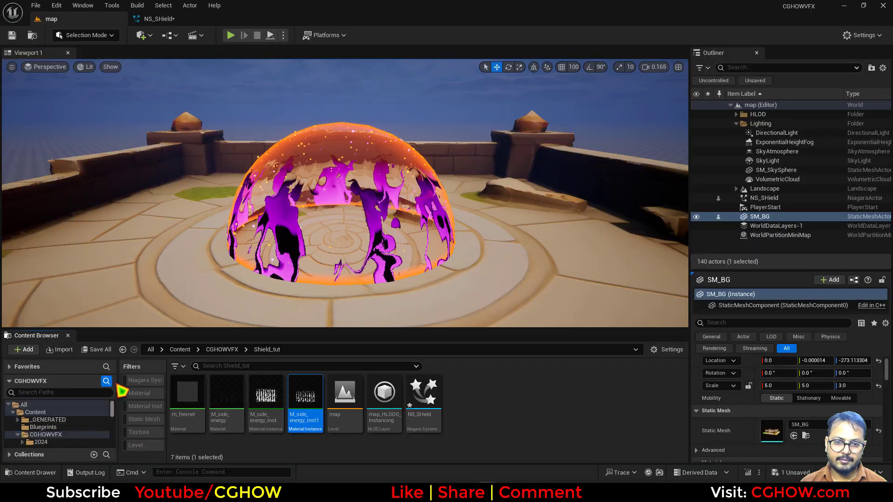
Enlarge the Content Browser, show only textures from the CGHOWVFX folder, and search for "shape"
left_click_drag(130, 328, 126, 252)
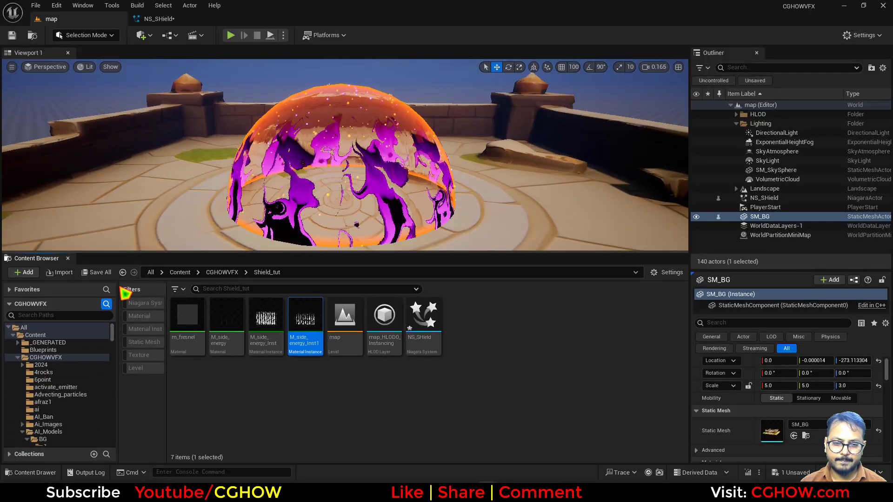
left_click(49, 357)
left_click(139, 355)
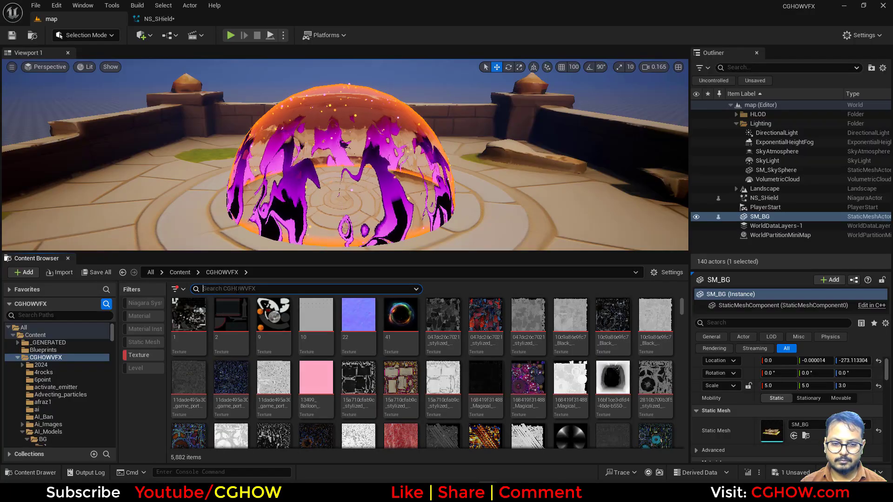
left_click(233, 289)
type("shape")
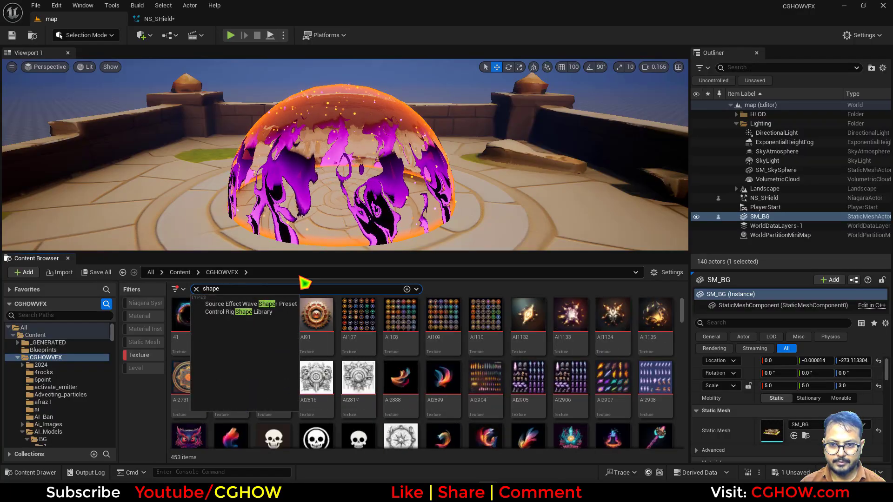
Find the purple and orange swirl texture T_FX_Shape016 among the results and create a material from it
scroll(524, 345, "down", 3)
scroll(516, 334, "down", 1)
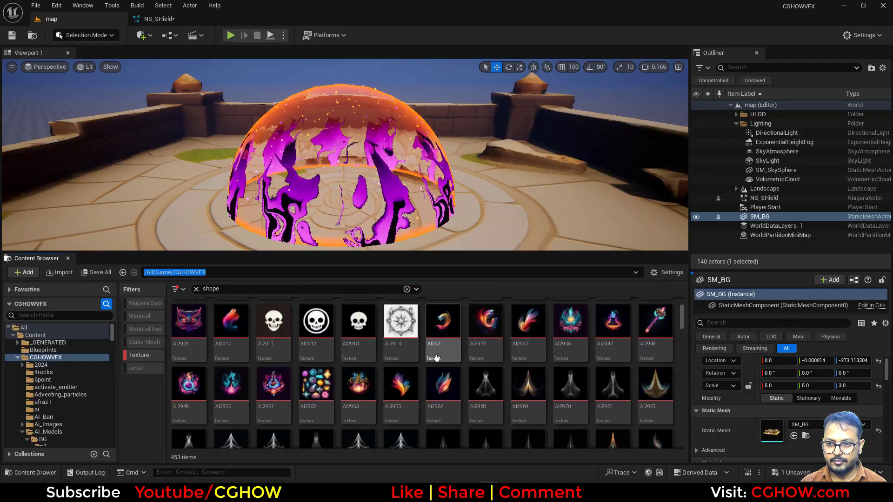
scroll(457, 348, "down", 8)
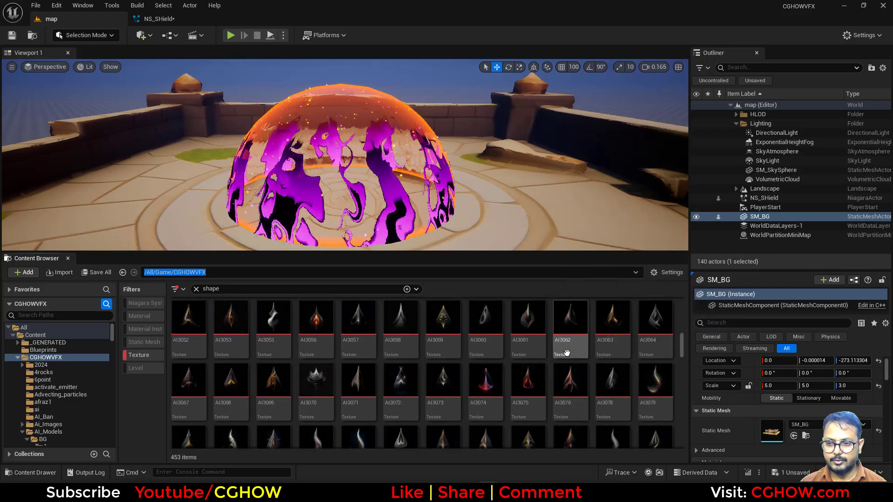
scroll(573, 354, "down", 10)
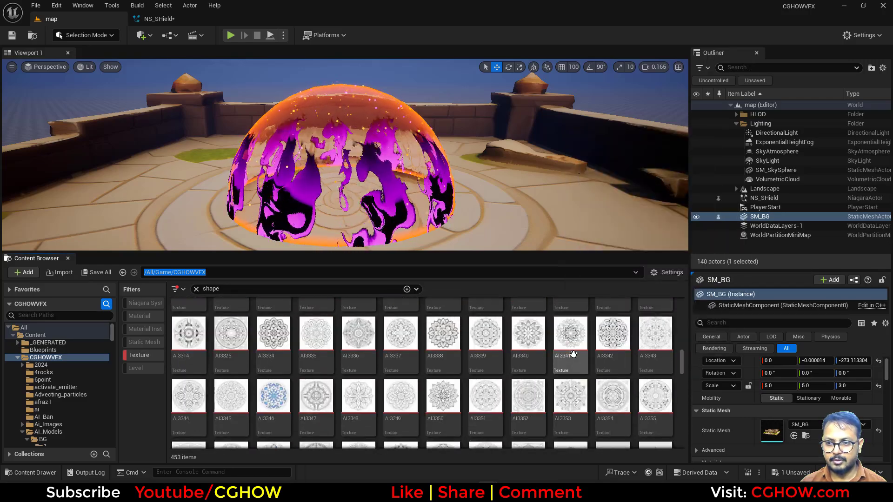
scroll(423, 340, "down", 5)
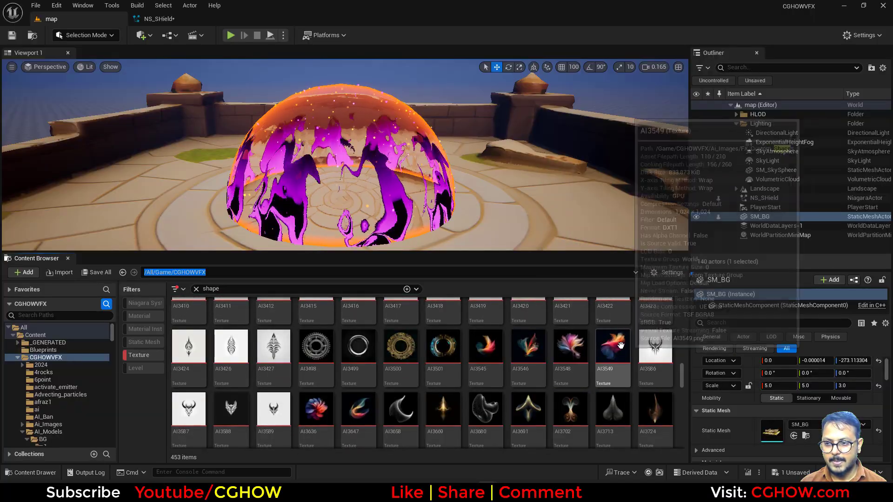
scroll(511, 356, "down", 2)
scroll(512, 356, "down", 8)
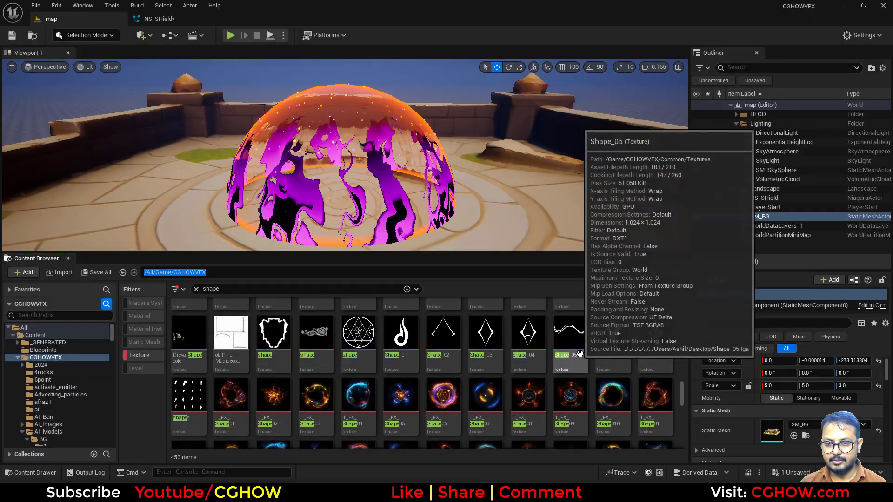
scroll(586, 353, "down", 1)
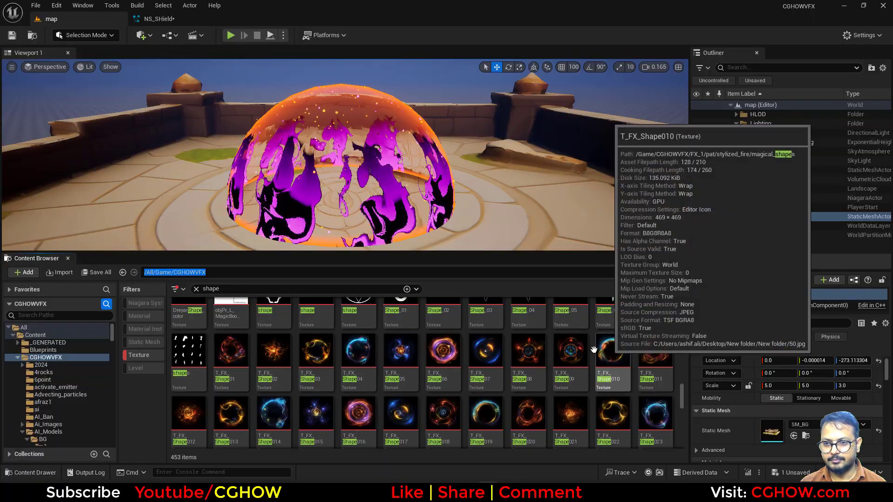
scroll(453, 358, "up", 1)
scroll(453, 381, "down", 1)
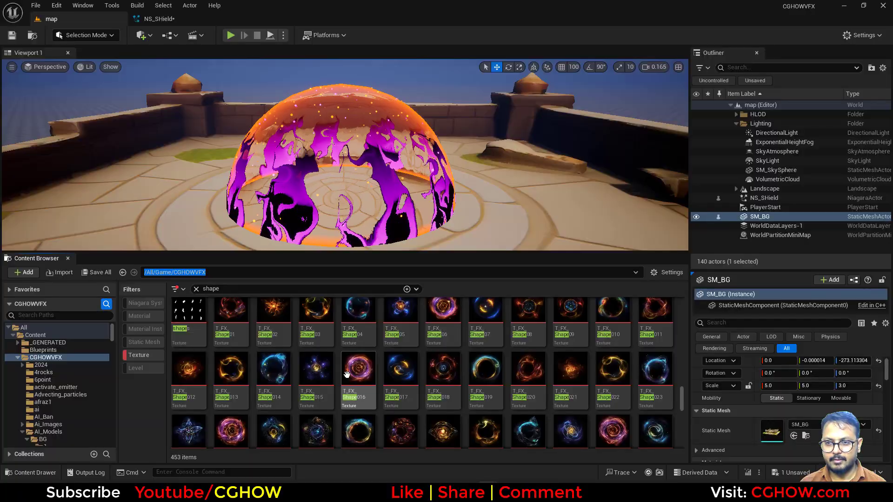
left_click(360, 373)
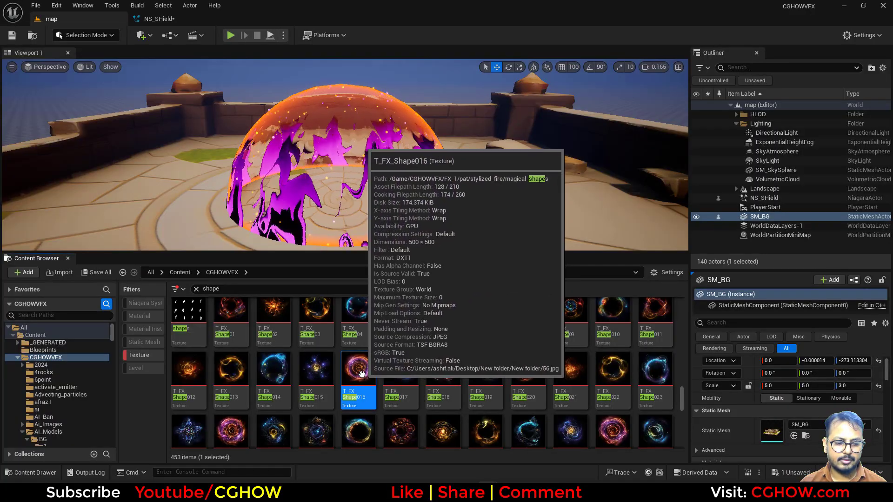
right_click(361, 372)
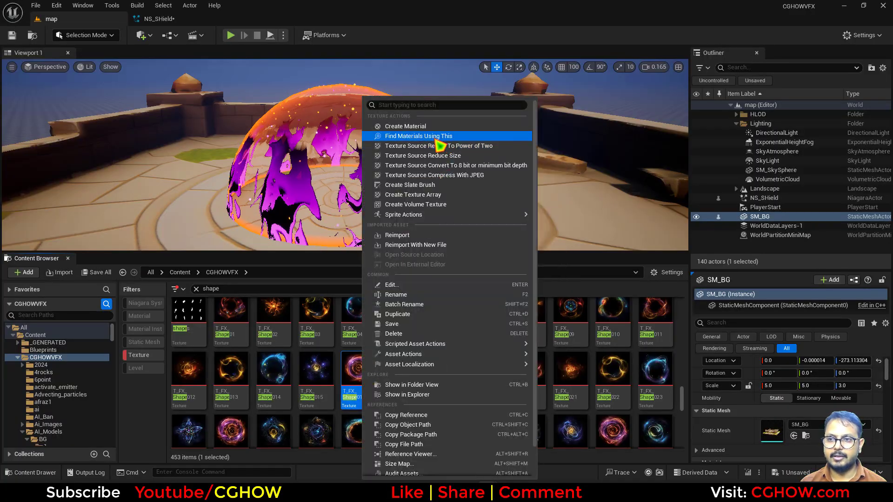
left_click(430, 127)
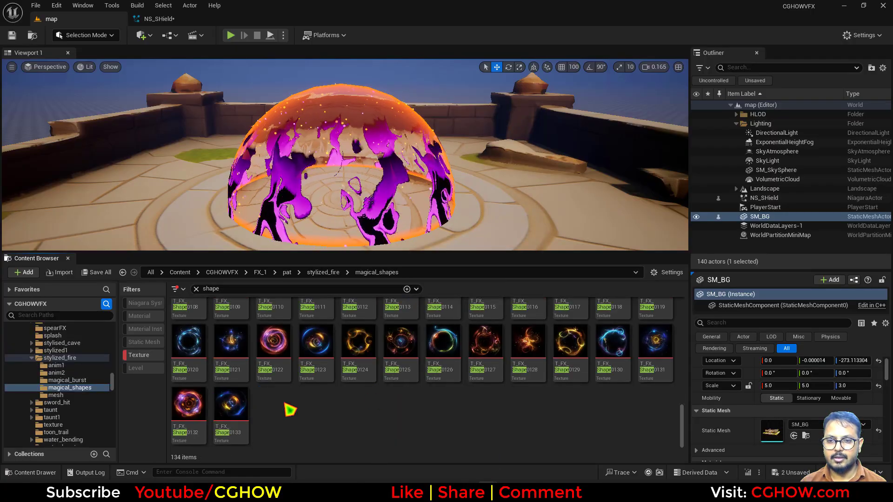
Filter the magical_shapes folder to materials, open T_FX_Shape016_Mat, and preview it on a plane
scroll(303, 425, "up", 2)
left_click(135, 356)
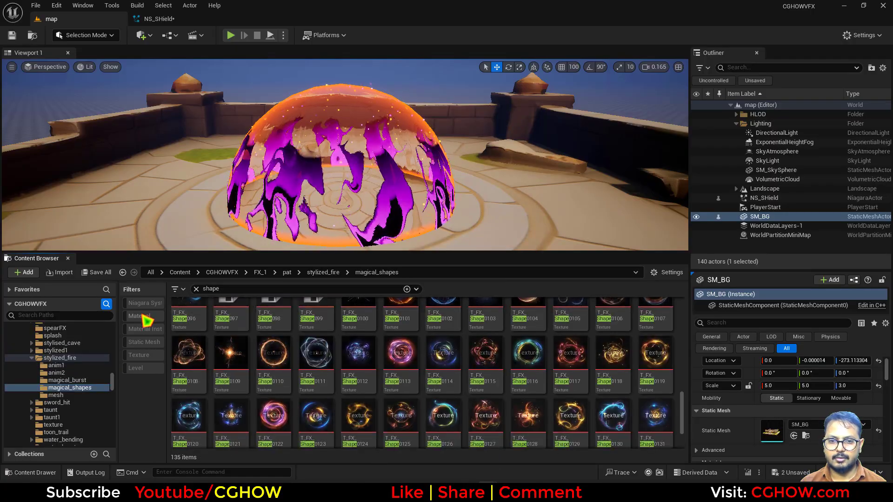
left_click(140, 316)
left_click(196, 324)
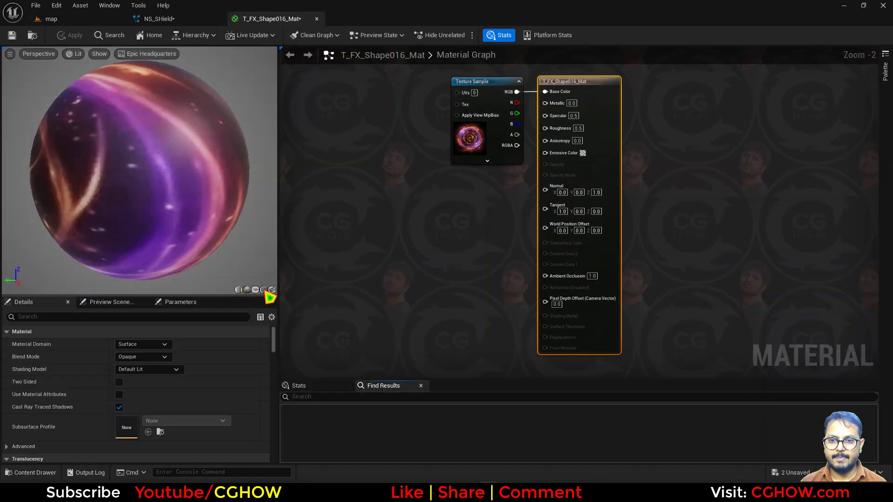
left_click(255, 290)
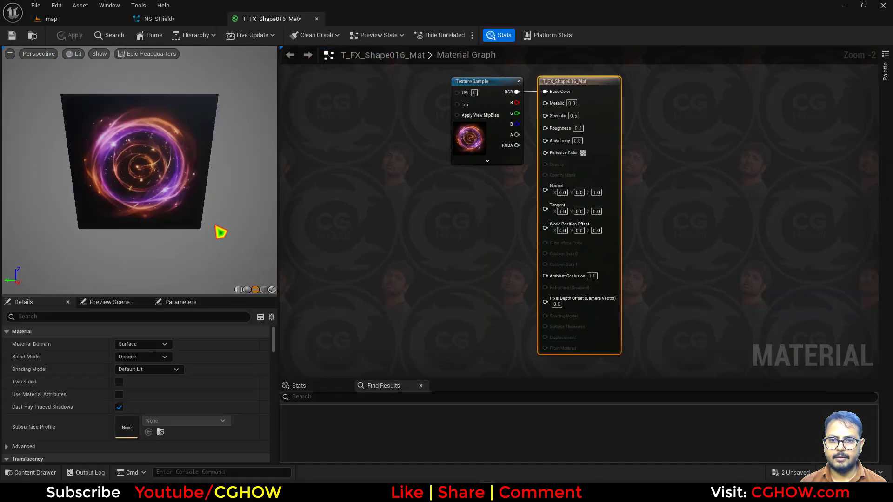
Space the Texture Sample node away from the material output and set the material's blend mode to Translucent
right_click_drag(392, 176, 405, 235)
left_click_drag(502, 177, 355, 254)
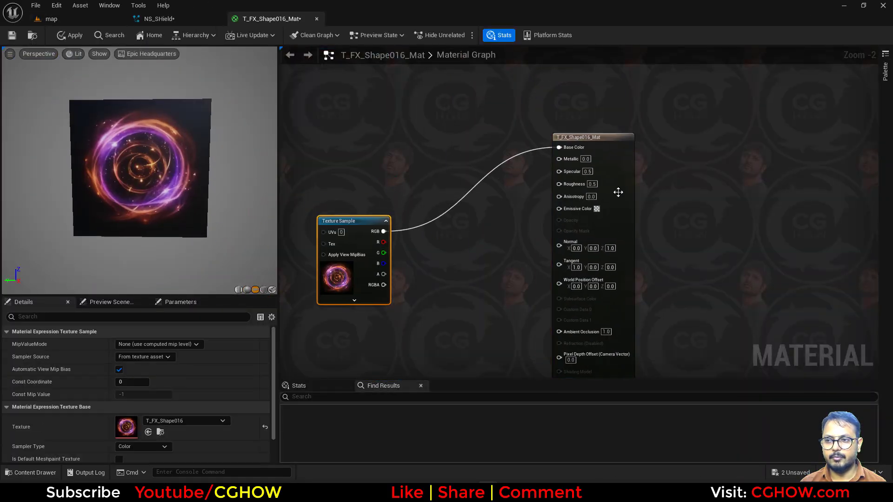
left_click_drag(618, 192, 638, 171)
left_click(163, 358)
left_click(139, 383)
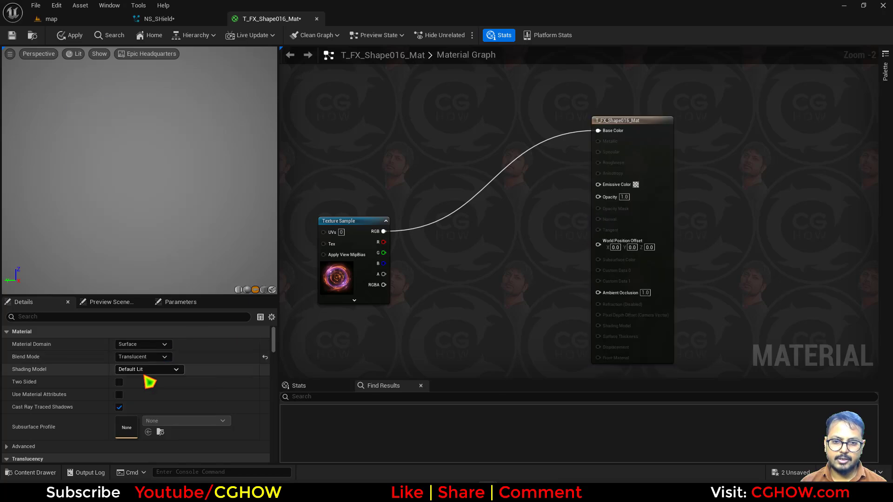
Set the material's shading model to Unlit and make it two-sided
left_click(149, 370)
left_click(125, 253)
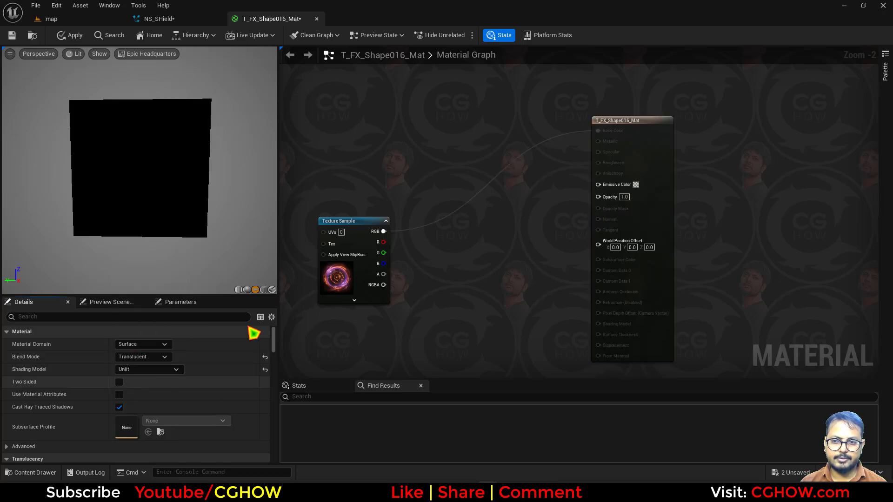
Add a Particle Color node, multiply its RGB by the texture's RGB, and connect the result to Emissive Color
right_click(415, 134)
type("par")
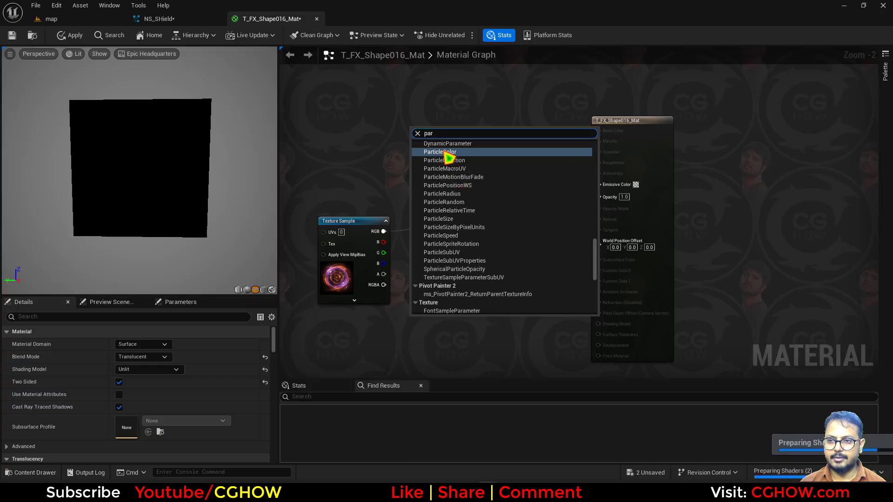
left_click(440, 152)
left_click_drag(430, 171, 350, 167)
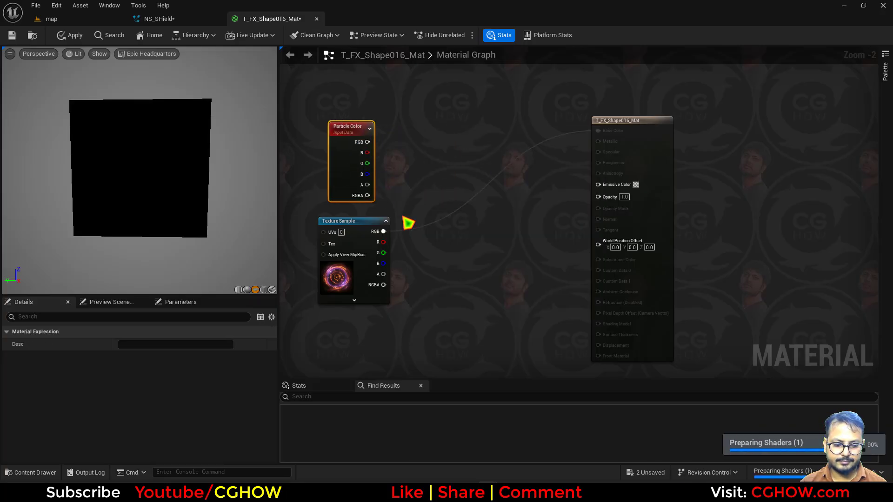
left_click(420, 196)
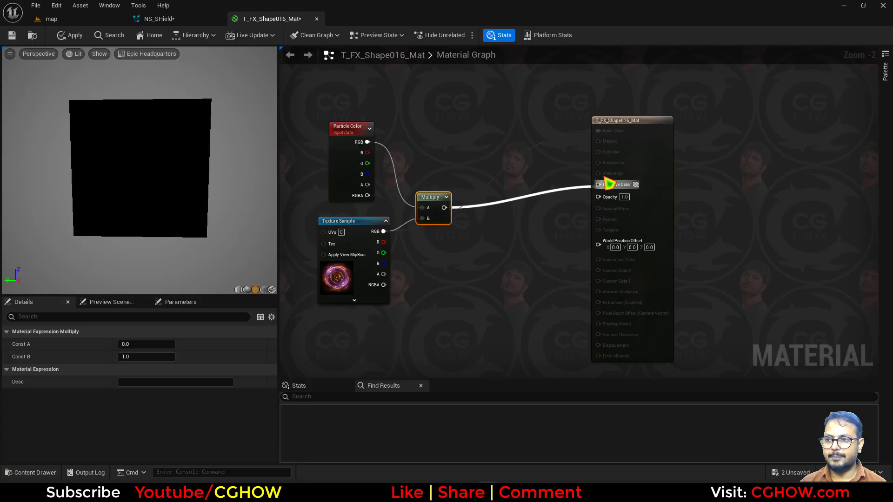
left_click_drag(608, 184, 608, 184)
Sum the texture's R, G and B channels with two chained Add nodes, preview the second one, and space out the nodes
right_click_drag(395, 284, 442, 258)
left_click(481, 222)
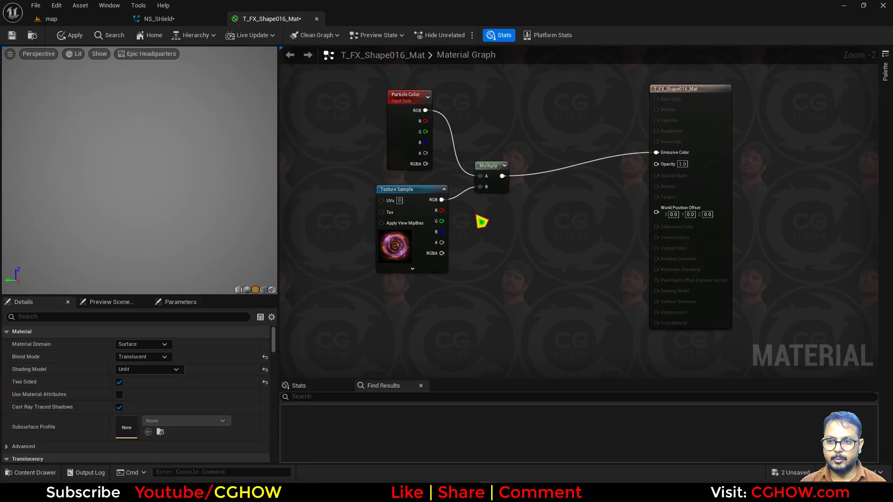
left_click(482, 221)
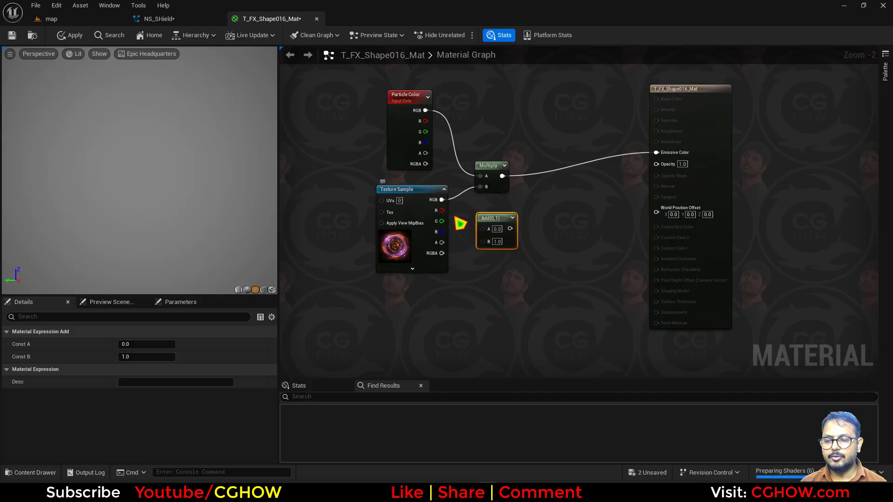
left_click_drag(496, 241, 491, 247)
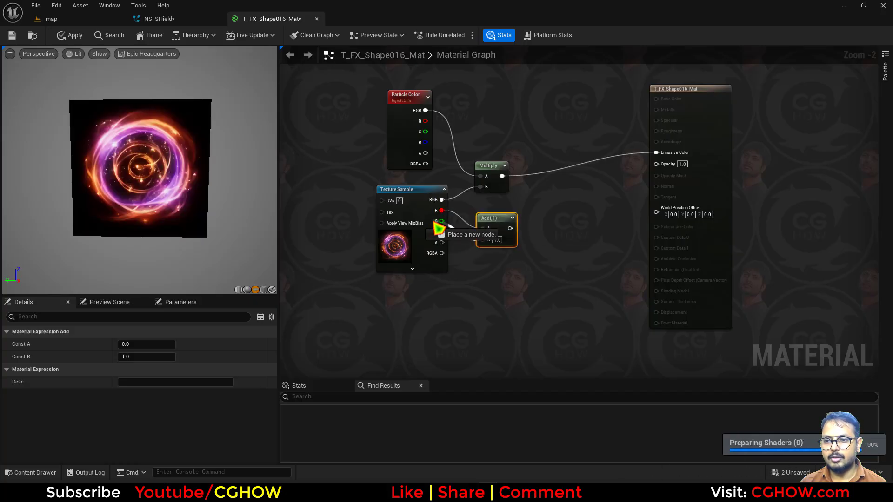
mouse_move(438, 228)
left_mouse_down()
mouse_move(531, 238)
mouse_move(446, 242)
left_mouse_up()
right_click_drag(554, 224, 507, 257)
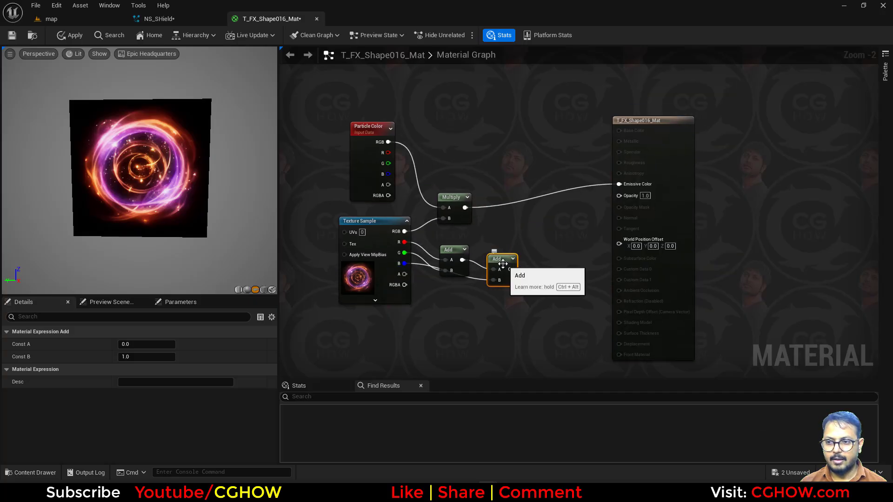
key("space")
left_click_drag(370, 293, 347, 314)
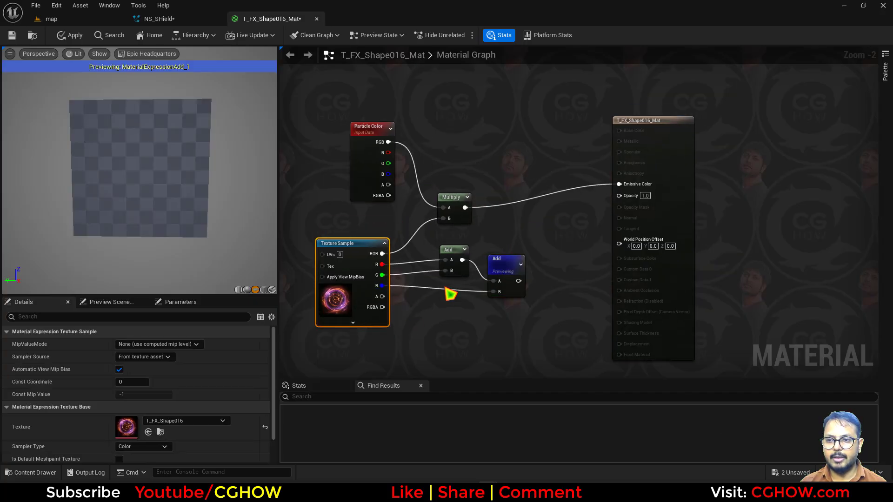
left_click_drag(460, 266, 432, 271)
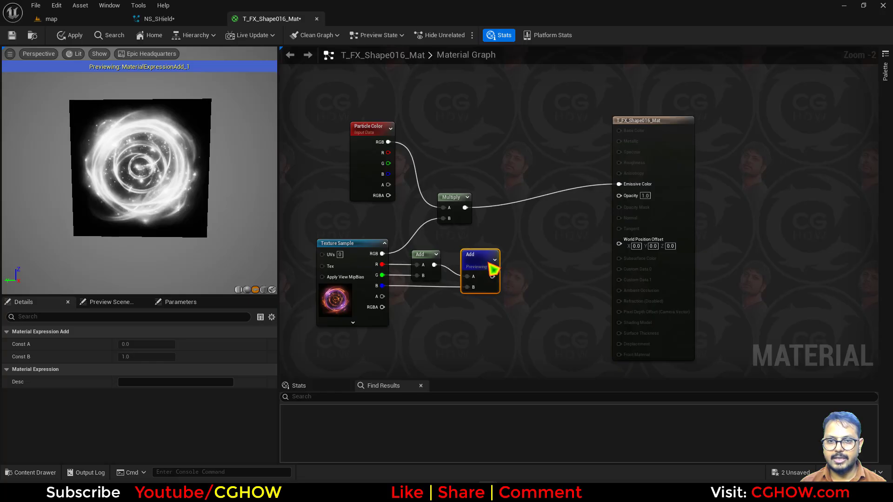
Multiply the summed channels by Particle Color's alpha, connect the result to Opacity, and save the material
right_click_drag(528, 256, 510, 278)
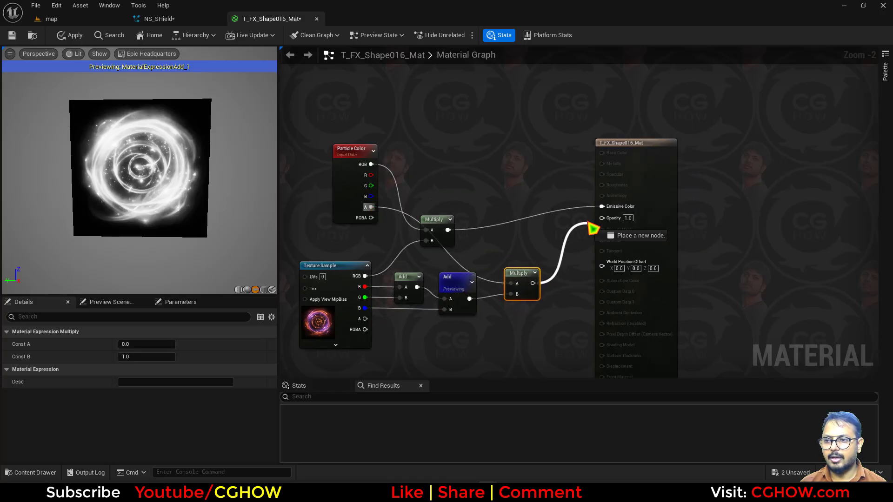
left_click_drag(432, 222, 478, 188)
right_click_drag(439, 235, 483, 209)
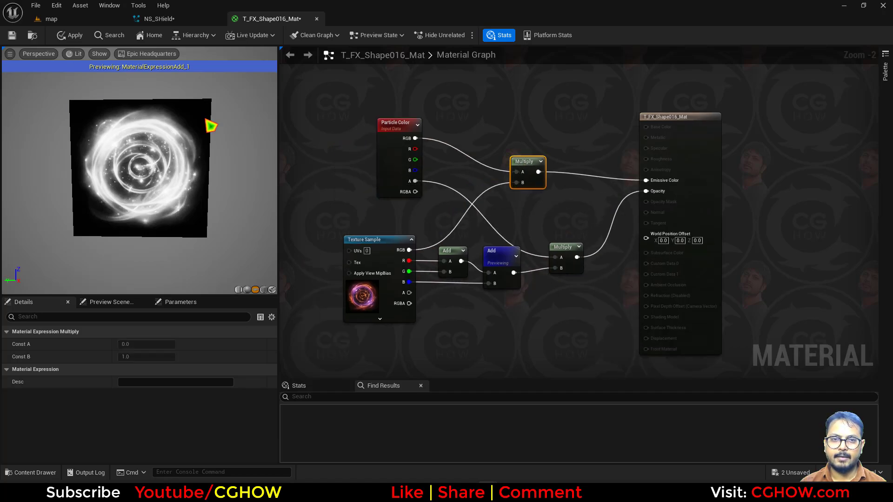
left_click(12, 36)
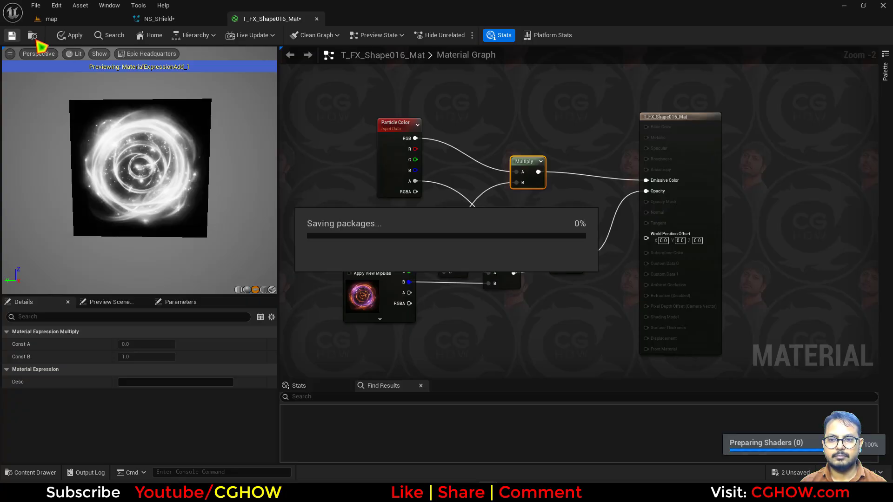
Return to the NS_SHield system and duplicate the Fountain001 emitter
left_click(156, 19)
right_click_drag(343, 119, 217, 106)
left_click(316, 119)
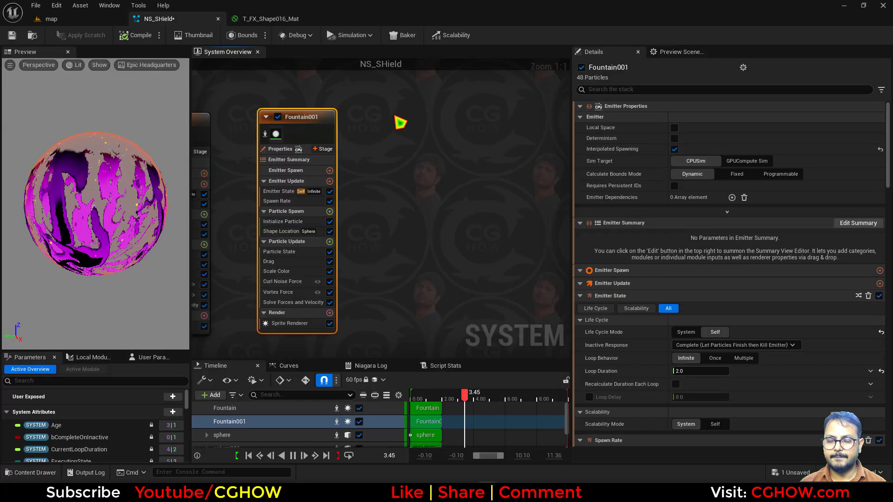
key("ctrl+d")
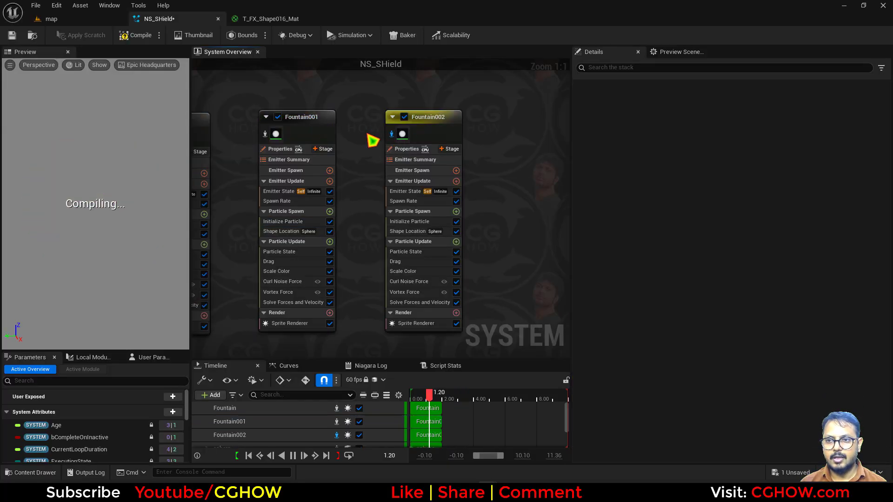
Remove the Shape Location, Vortex Force, Curl Noise Force and Scale Color modules from Fountain002
right_click_drag(367, 135, 291, 129)
left_click(335, 227)
key("Delete")
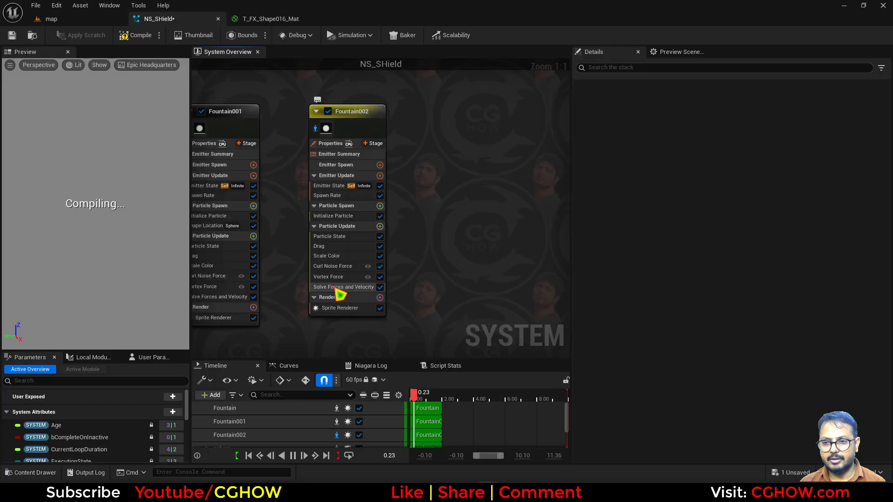
left_click(343, 288)
left_click(345, 277)
key("Delete")
left_click(343, 267)
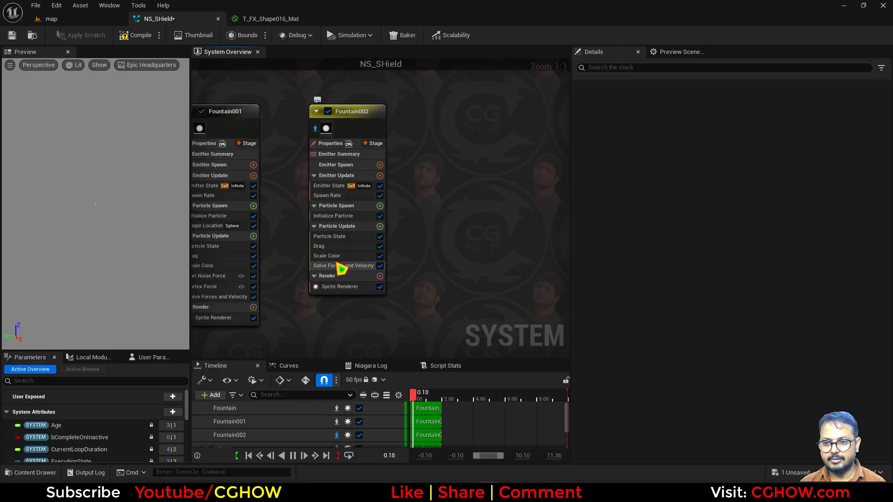
key("Delete")
left_click(350, 256)
key("Delete")
In Fountain002's Initialize Particle, set Mass Mode to Unset / (Mass of 1) and use a Uniform sprite size of 200
left_click(354, 277)
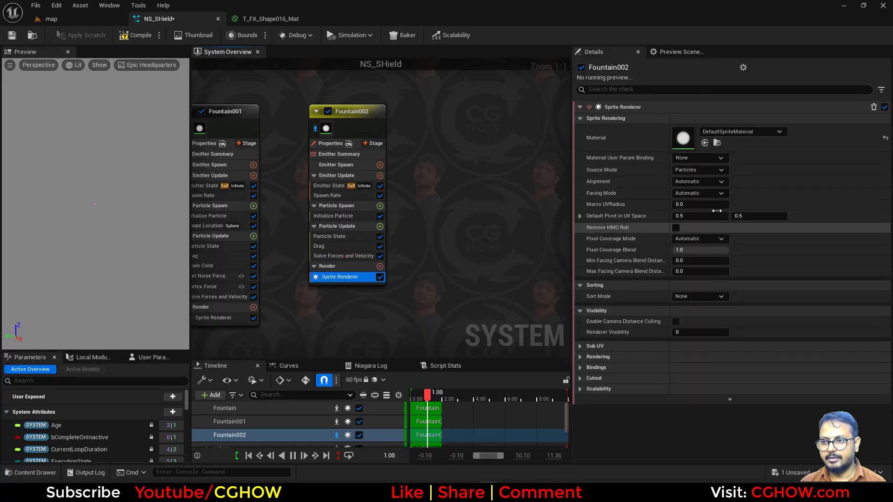
left_click(353, 216)
left_click(699, 287)
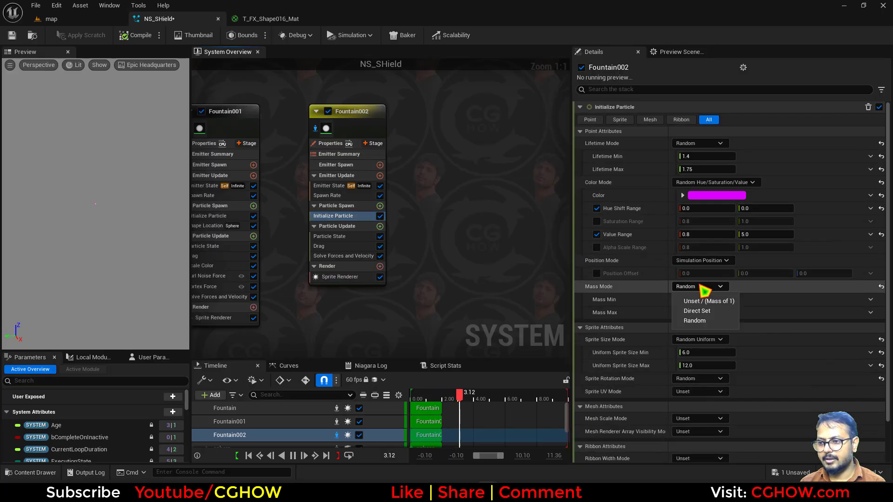
left_click(698, 299)
left_click(700, 314)
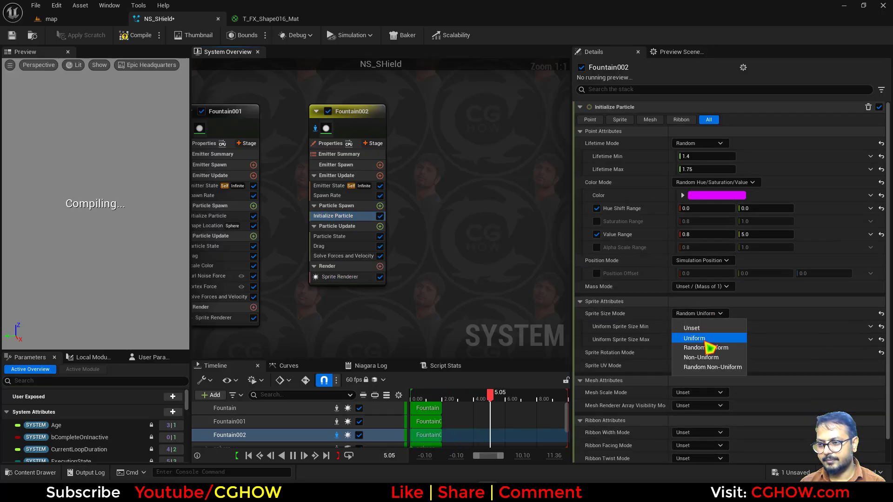
left_click(744, 333)
left_click(707, 327)
type("200")
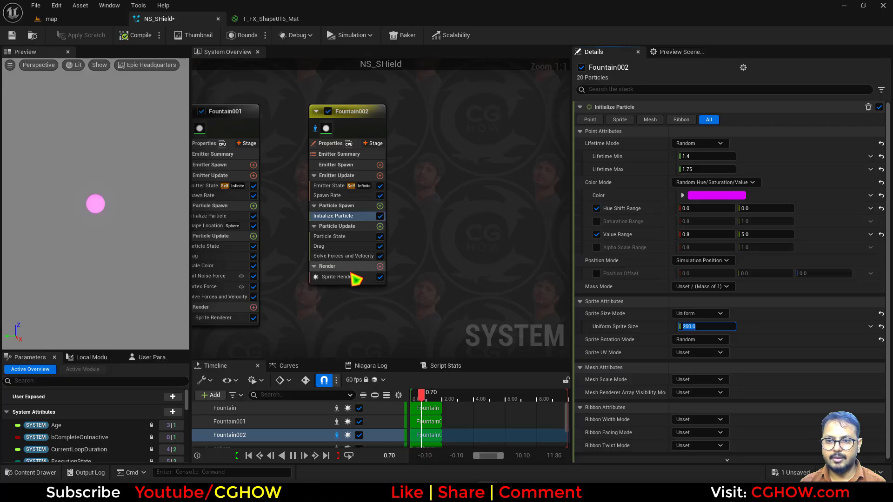
Set Fountain002's Sprite Renderer to Custom Alignment and Custom Facing Vector, and assign it the T_FX_Shape016_Mat material
left_click(347, 277)
left_click(711, 181)
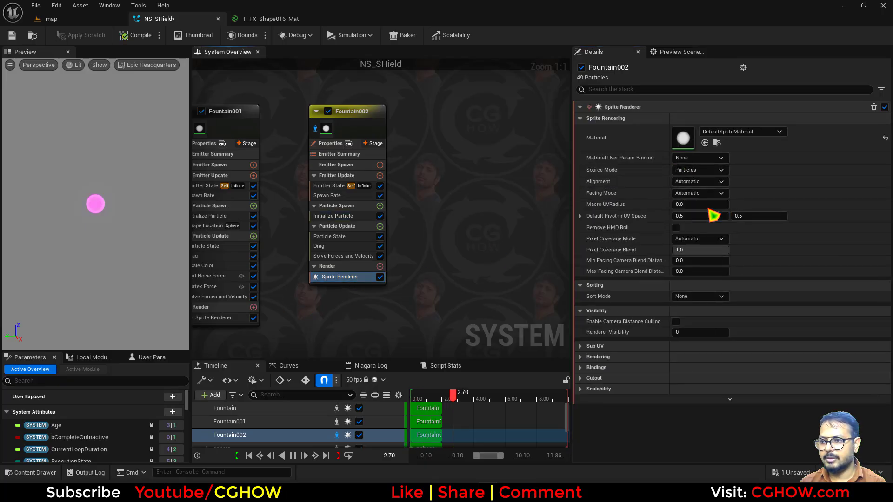
left_click(714, 217)
left_click(712, 193)
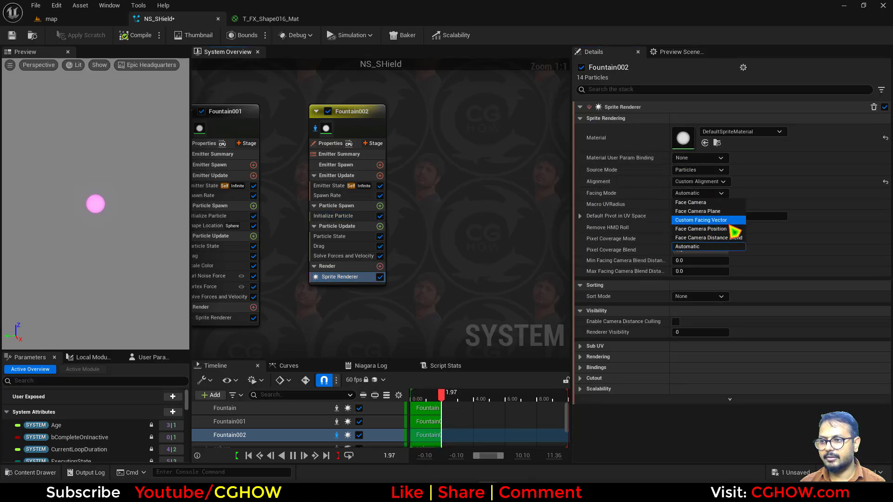
left_click(726, 220)
left_click(705, 144)
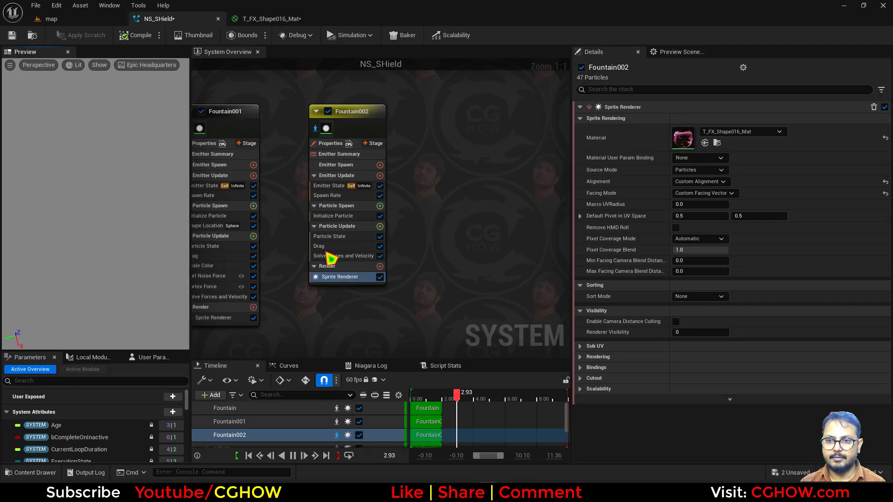
Replace Fountain002's Drag module with Align Sprite to Mesh Orientation, setting its first mesh-orientation-relative vector to 0, 0, 1
key("Delete")
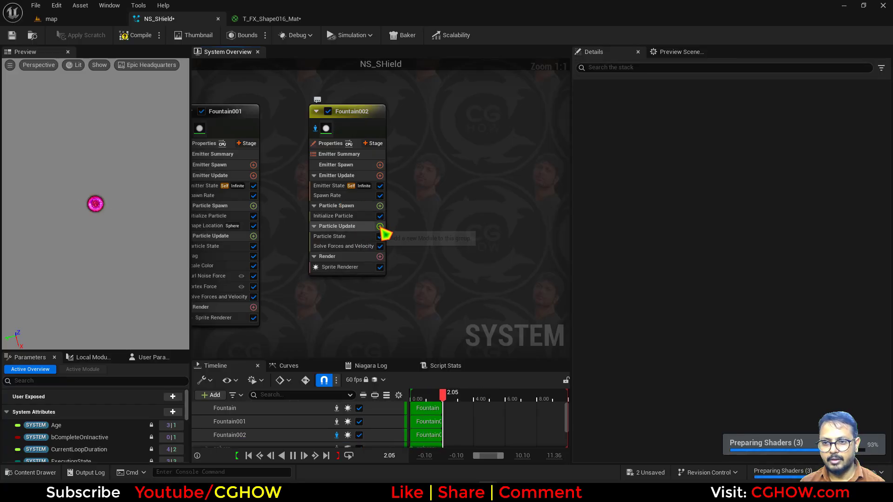
left_click(379, 226)
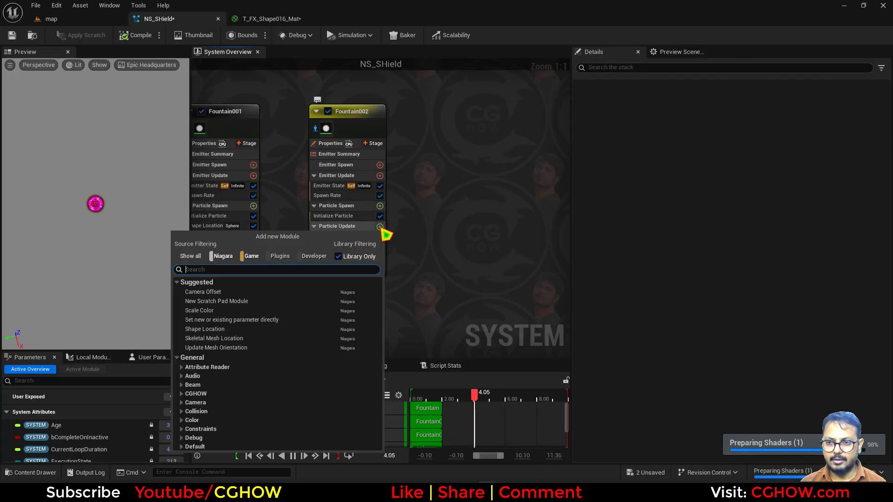
type("alig")
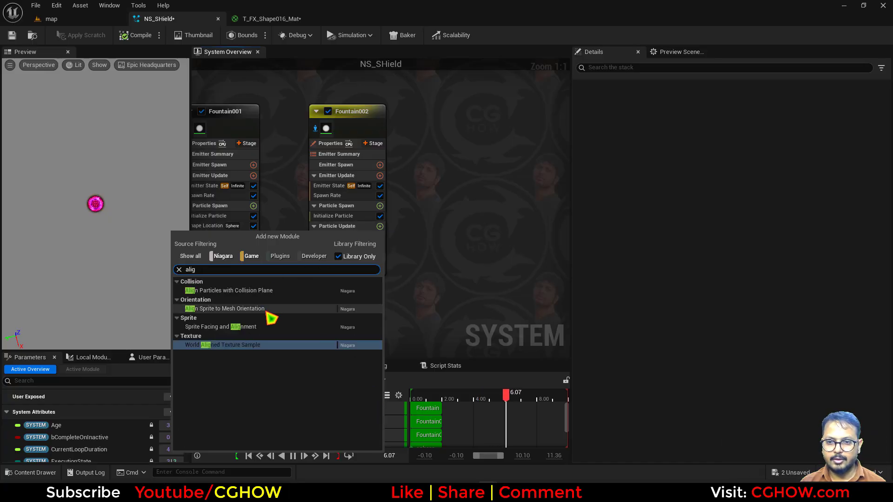
left_click(267, 308)
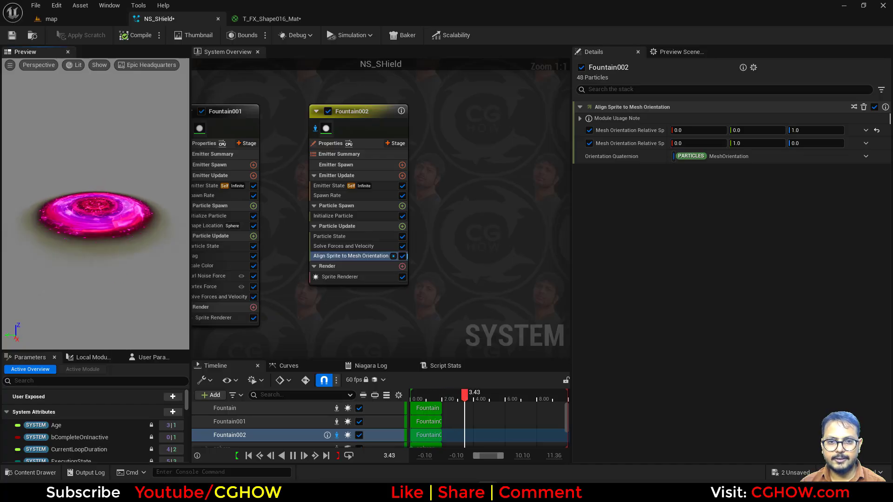
Set Fountain002's spawn rate to 3
left_click(331, 196)
left_click(681, 119)
type("3")
key("Return")
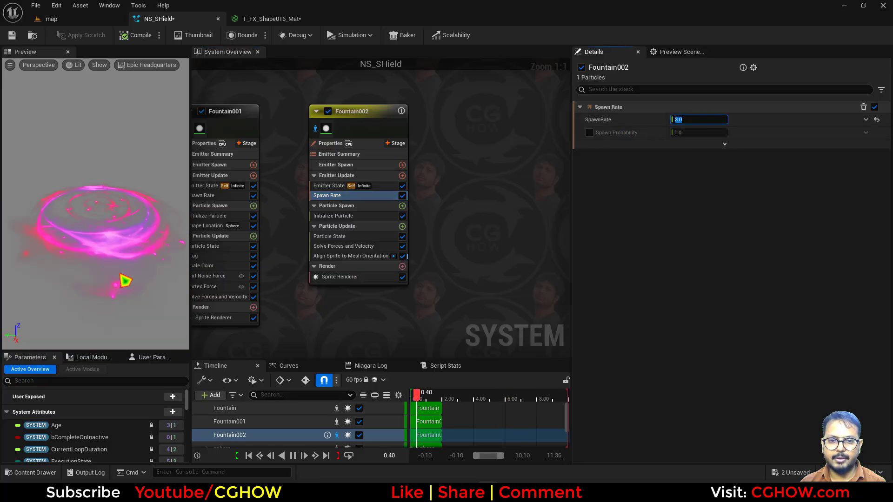
Add Scale Color to Fountain002's particle update and drive Scale Alpha with a float curve that rises to mid-life and falls back
left_click(402, 226)
type("scal")
left_click(239, 292)
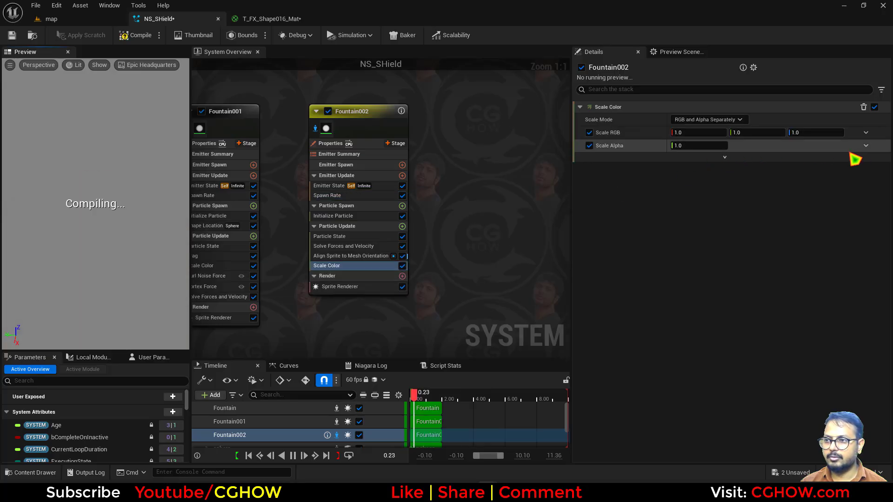
left_click(865, 146)
left_click(739, 215)
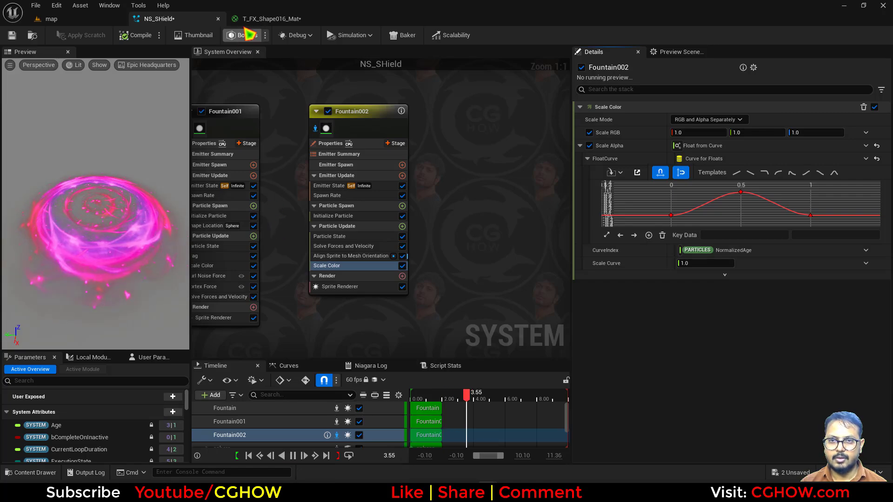
In T_FX_Shape016_Mat, move the emissive Multiply node closer to the output, save the material, and return to NS_SHield
left_click(258, 19)
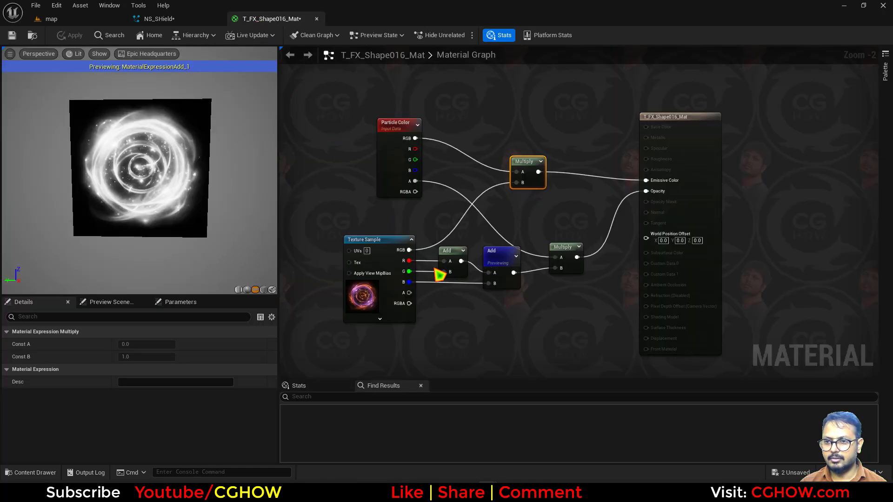
left_click_drag(533, 181, 557, 171)
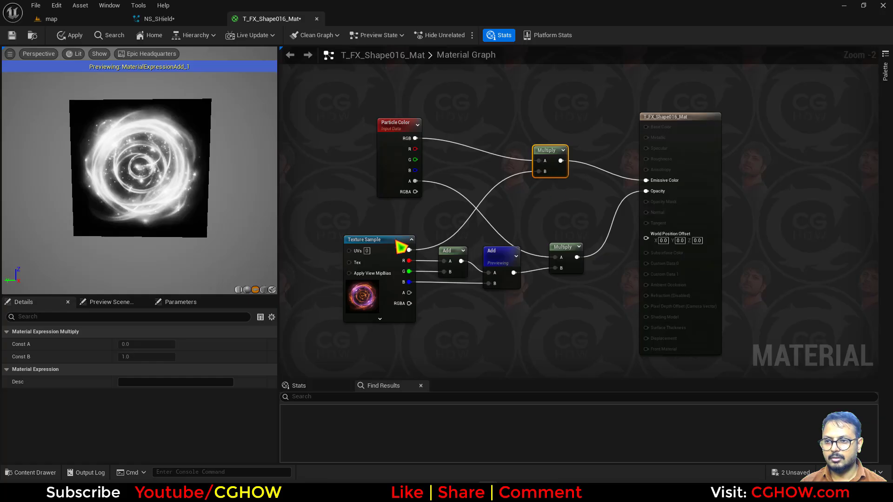
left_click(13, 36)
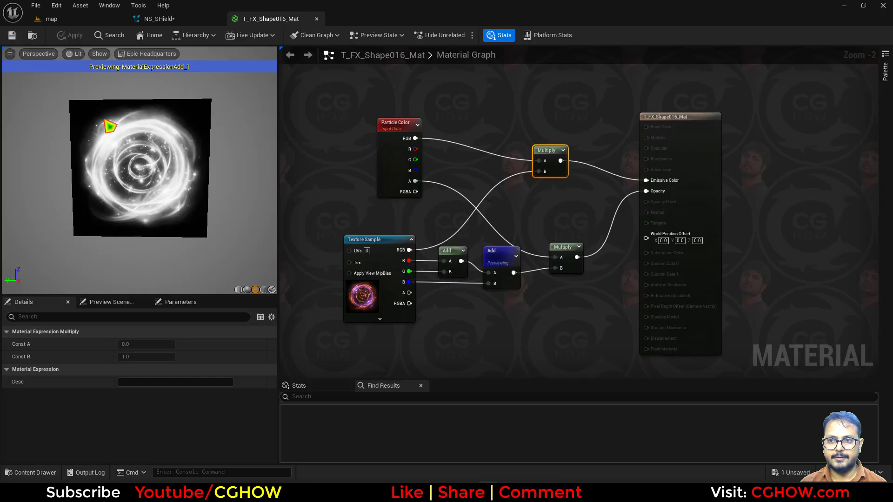
left_click(156, 19)
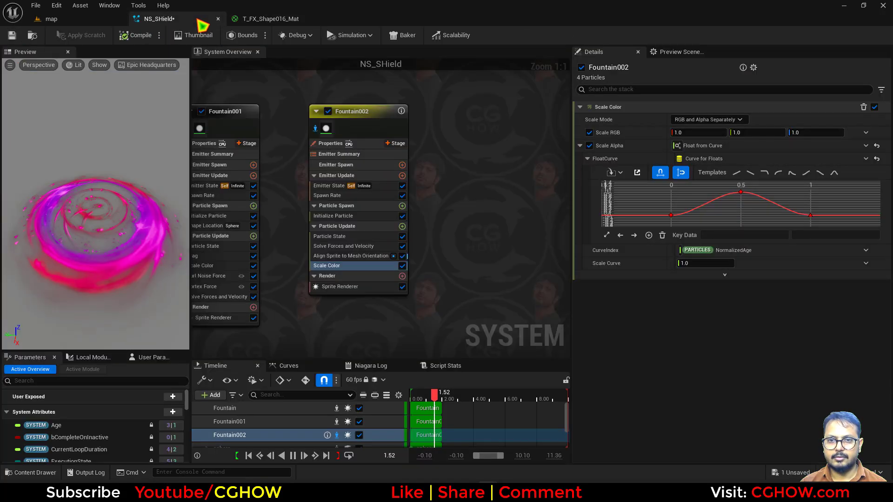
In Fountain002's Initialize Particle, switch the lifetime mode to Direct Set and set the lifetime to 4
left_click(338, 215)
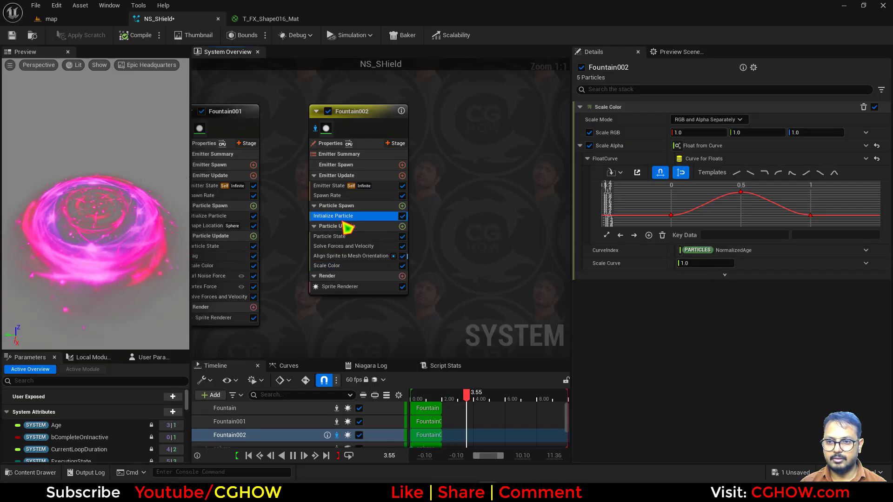
left_click(705, 143)
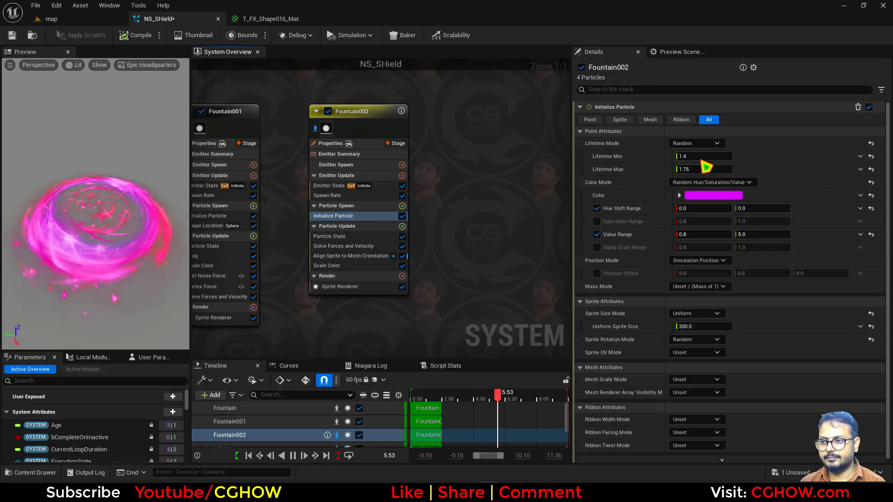
left_click(705, 161)
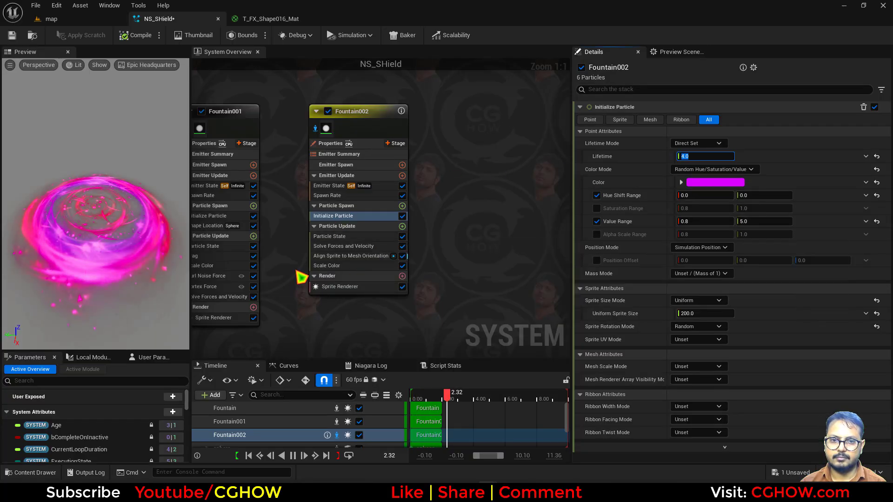
left_click(702, 328)
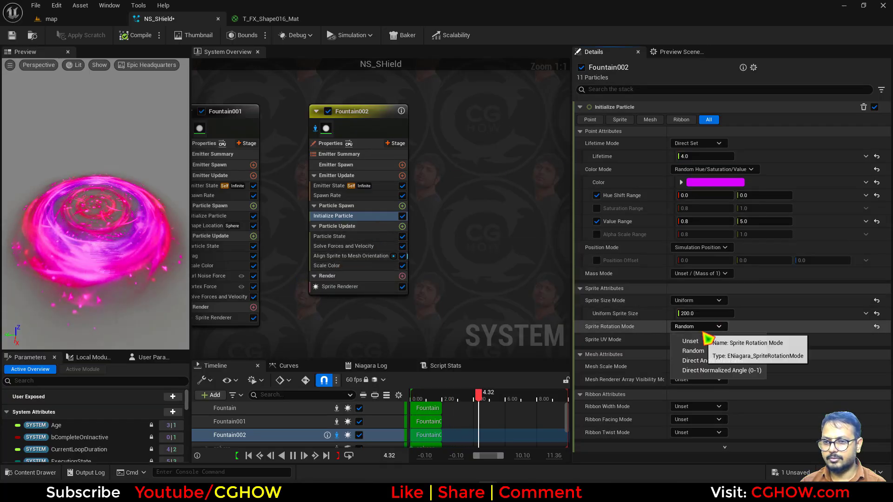
left_click(423, 181)
Add Scale Sprite Size to Fountain002's particle update with a uniform linear curve rising from 1 to 1.3
left_click(402, 227)
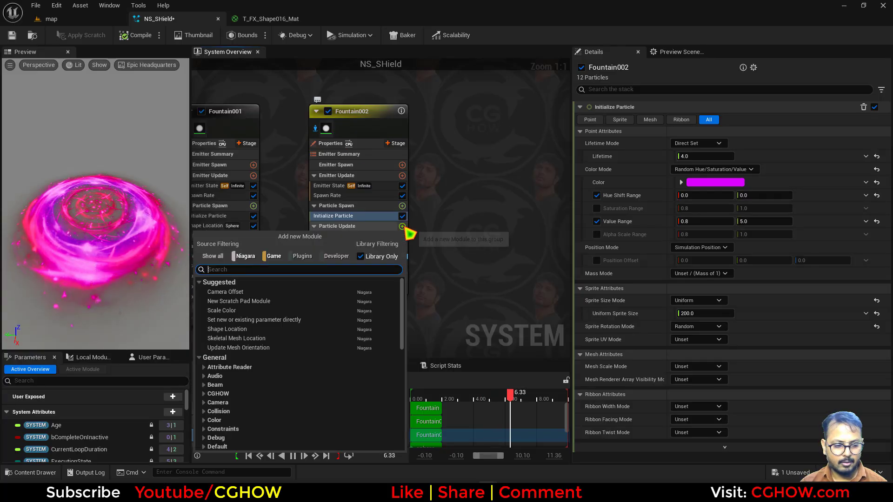
type("size")
left_click(239, 391)
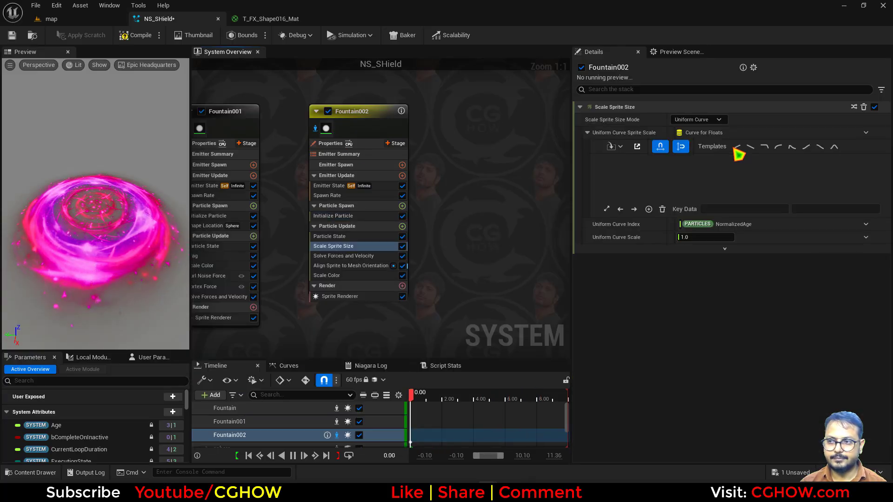
left_click_drag(618, 197, 618, 200)
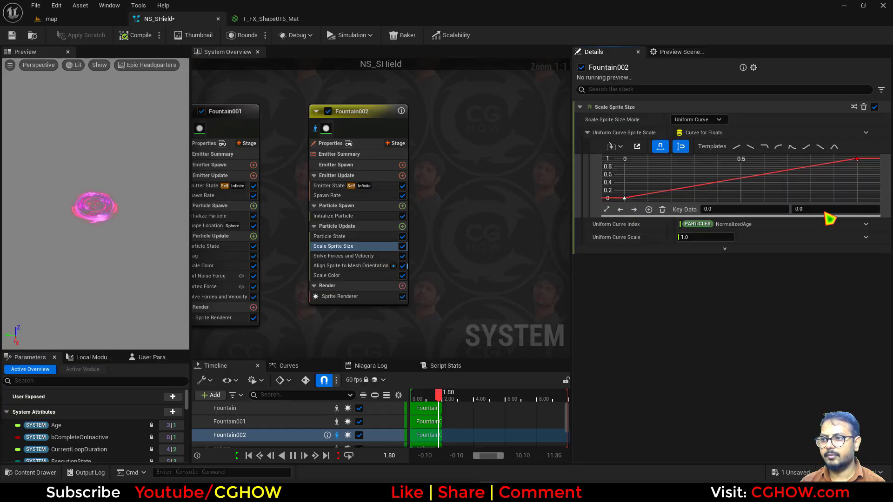
left_click(856, 158)
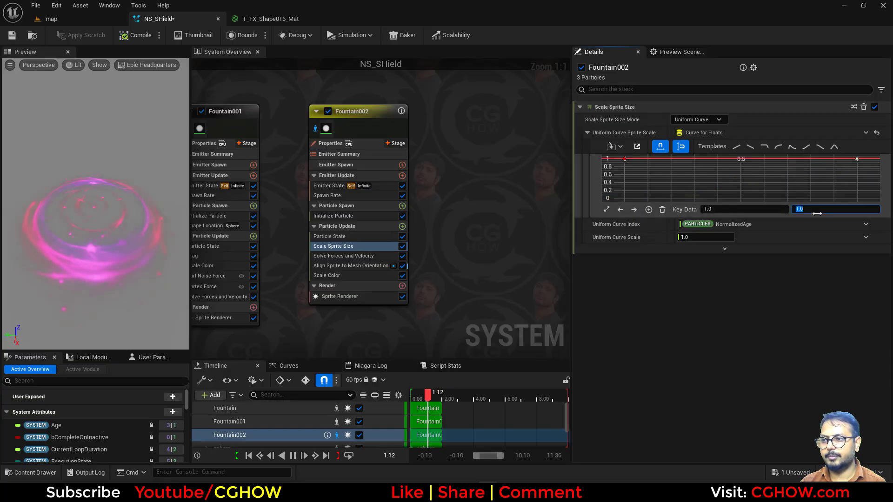
type("1.3")
key("Return")
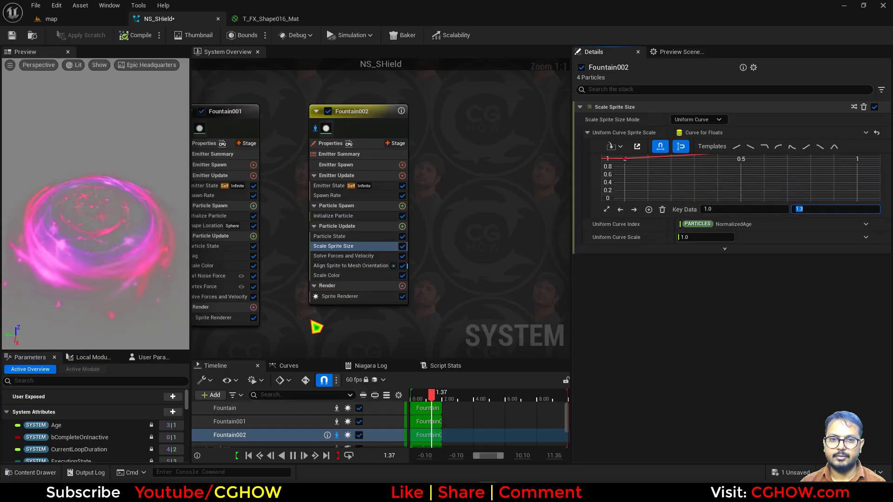
Set the sort mode of Fountain002's Sprite Renderer to Custom Ascending
left_click(354, 296)
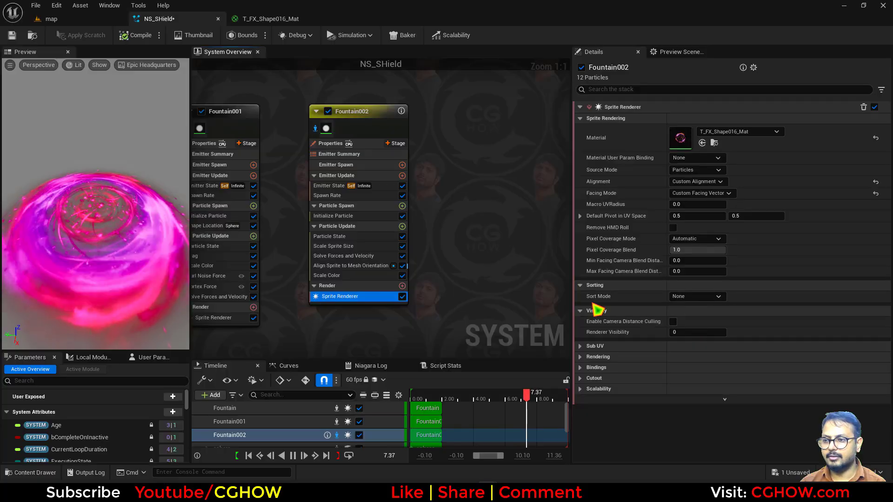
left_click(696, 296)
left_click(693, 332)
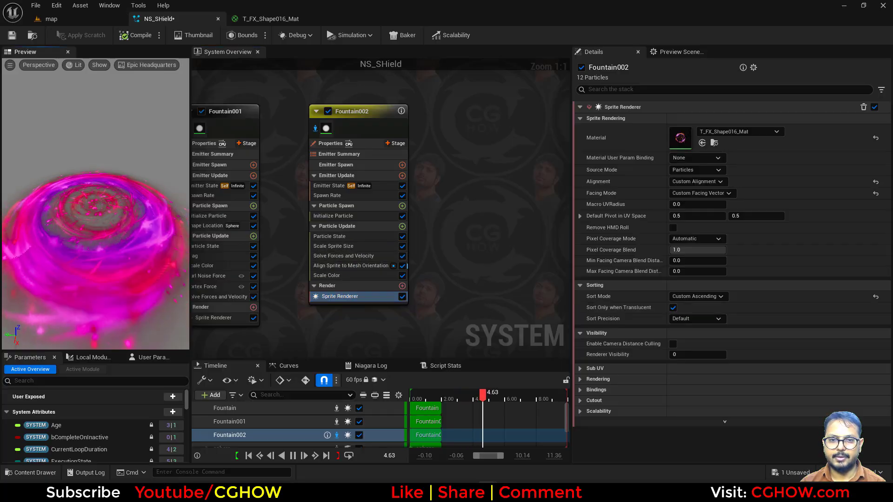
Delete the Scale Sprite Size, Scale Color and Spawn Rate modules from Fountain002
left_click(365, 246)
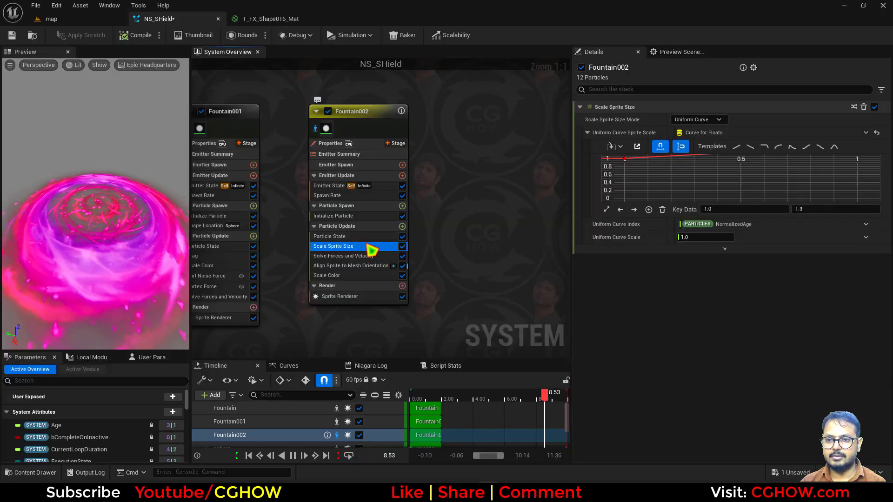
key("Delete")
left_click(341, 268)
key("Delete")
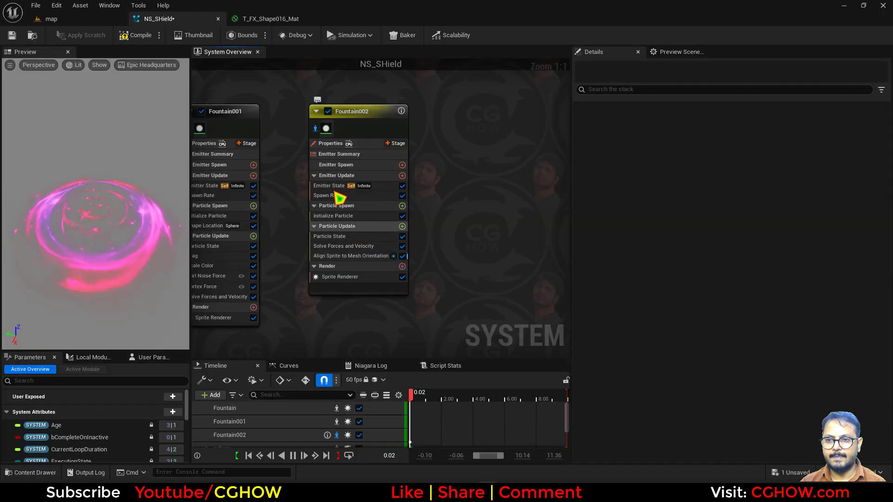
left_click(339, 195)
key("Delete")
Set Fountain002's loop behavior to Once and add Spawn Burst Instantaneous to its emitter update
left_click(344, 185)
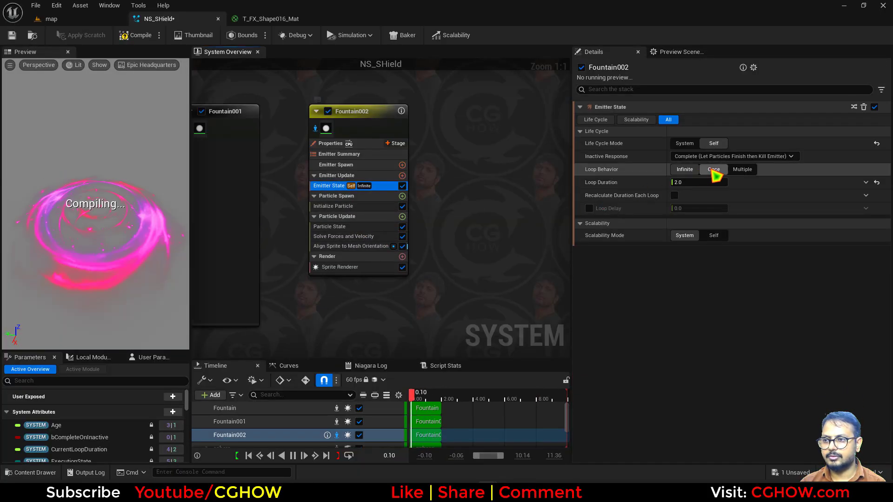
left_click(713, 169)
left_click(403, 176)
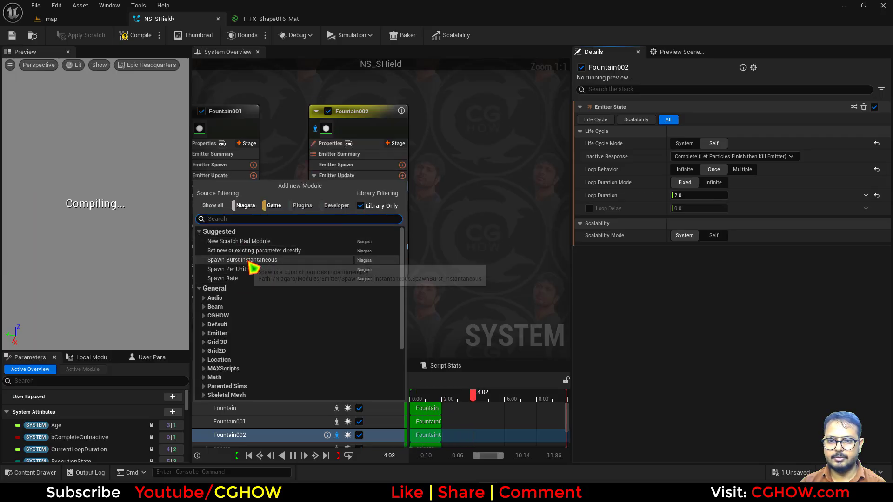
left_click(242, 279)
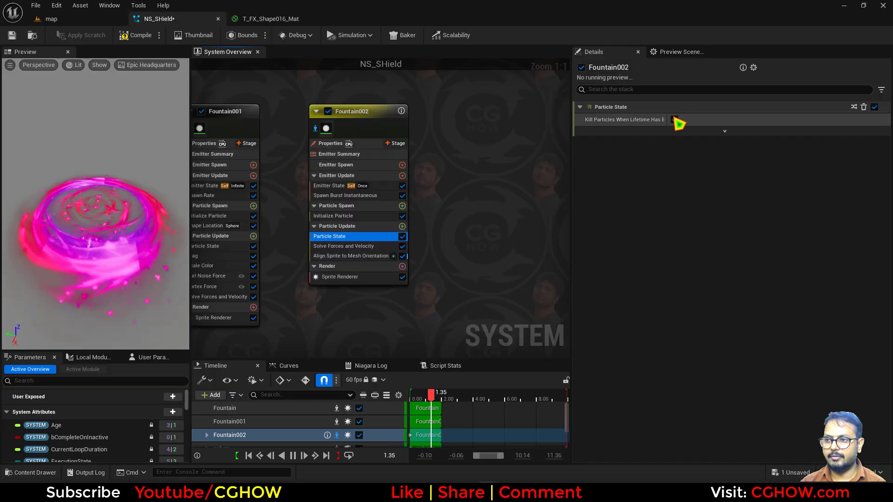
In Fountain002's Particle State, turn off killing particles when their lifetime has elapsed, and review its burst and sprite-alignment settings
left_click(675, 120)
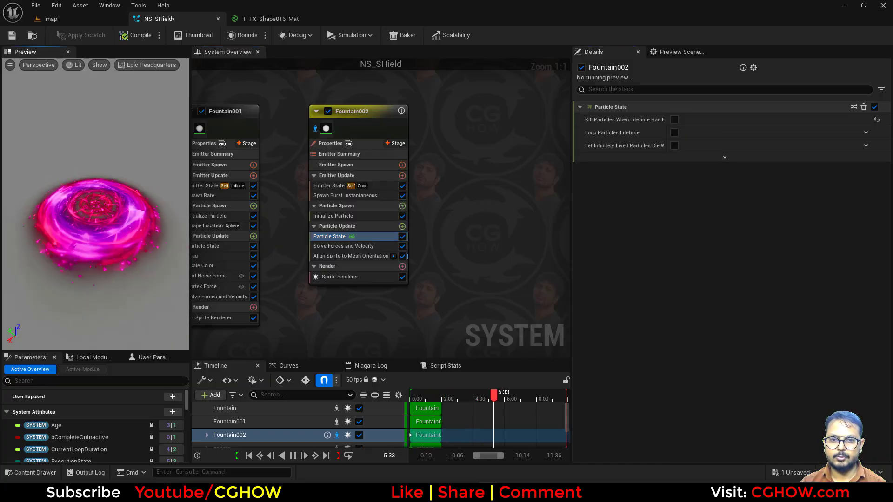
left_click(353, 196)
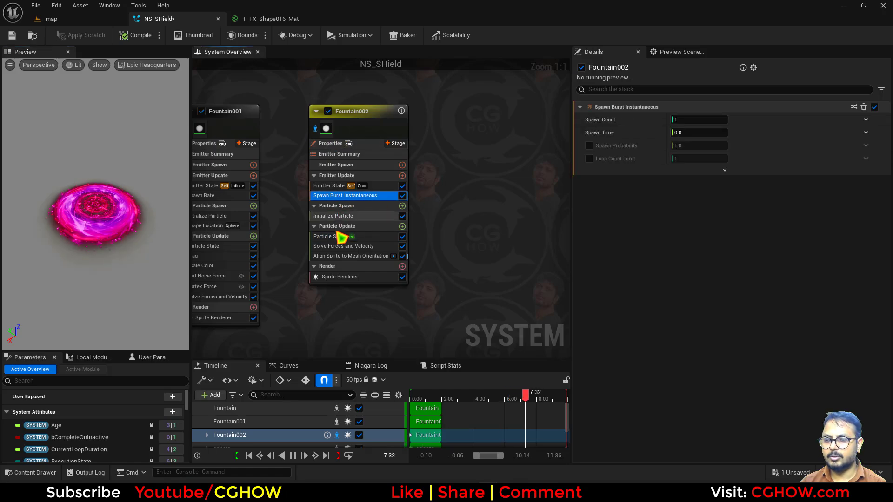
right_click_drag(294, 159, 320, 159)
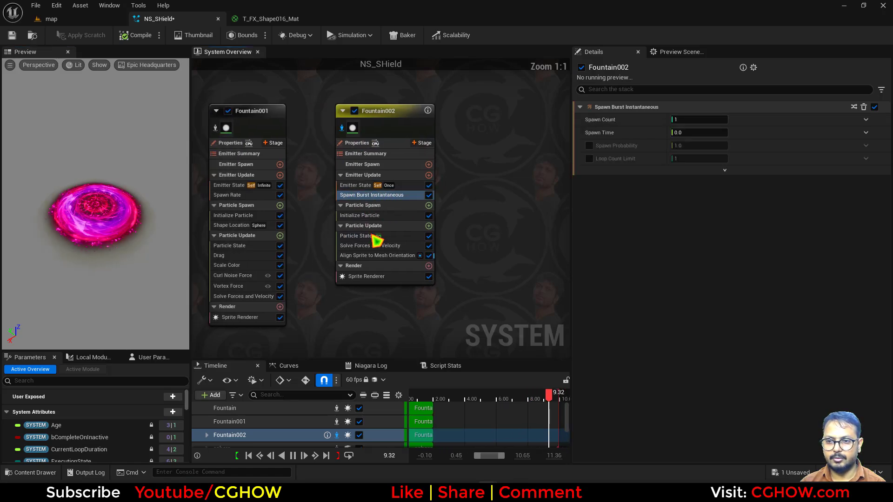
left_click(400, 257)
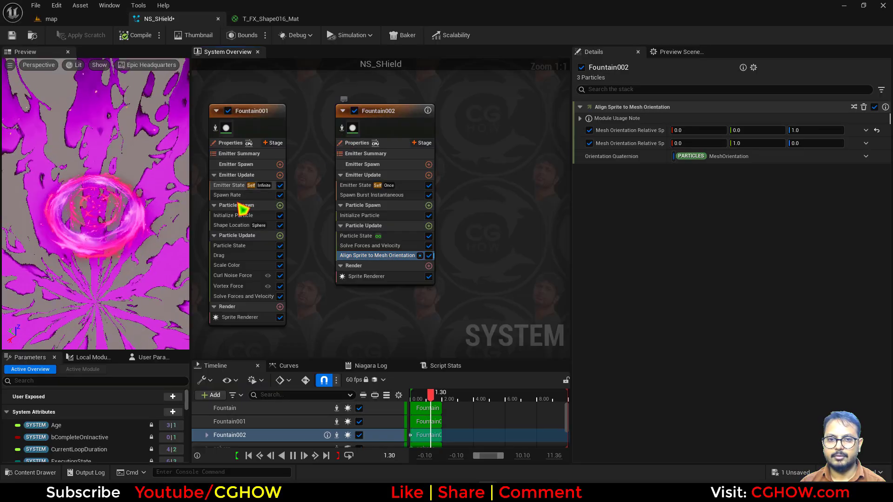
Set Fountain002's uniform sprite size to about 2201.89 in Initialize Particle
left_click(377, 216)
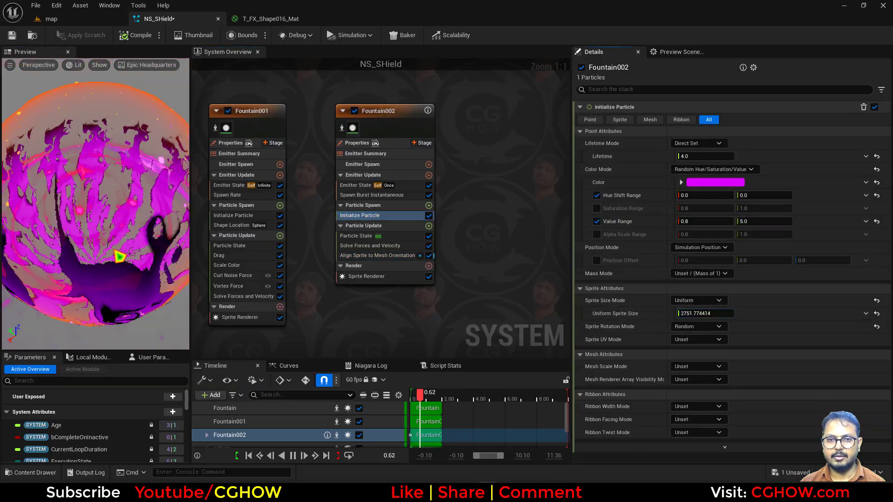
mouse_move(721, 315)
left_mouse_down()
mouse_move(693, 315)
mouse_move(719, 313)
left_mouse_up()
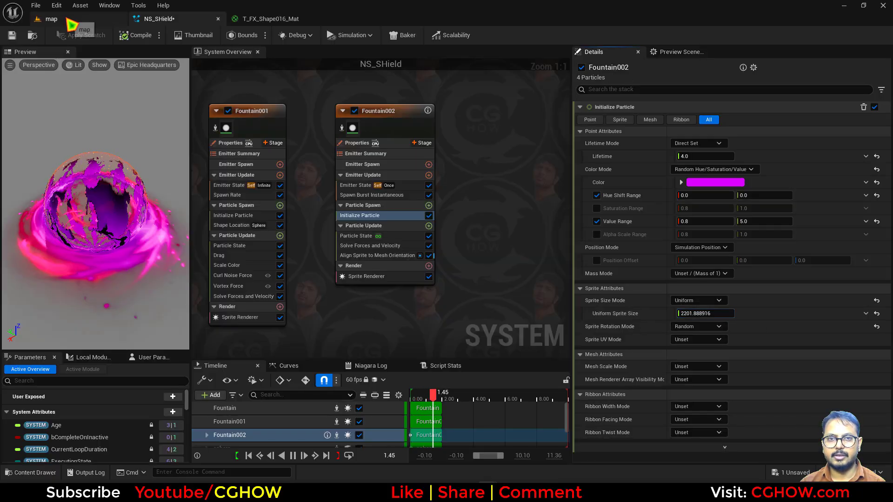
left_click(361, 186)
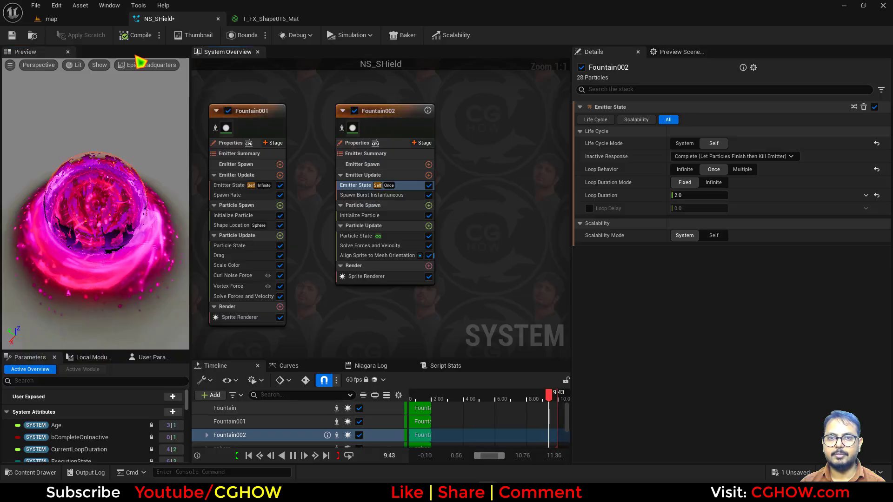
Check the shield in the level map and enable Local Space in Fountain002's emitter properties
left_click(93, 19)
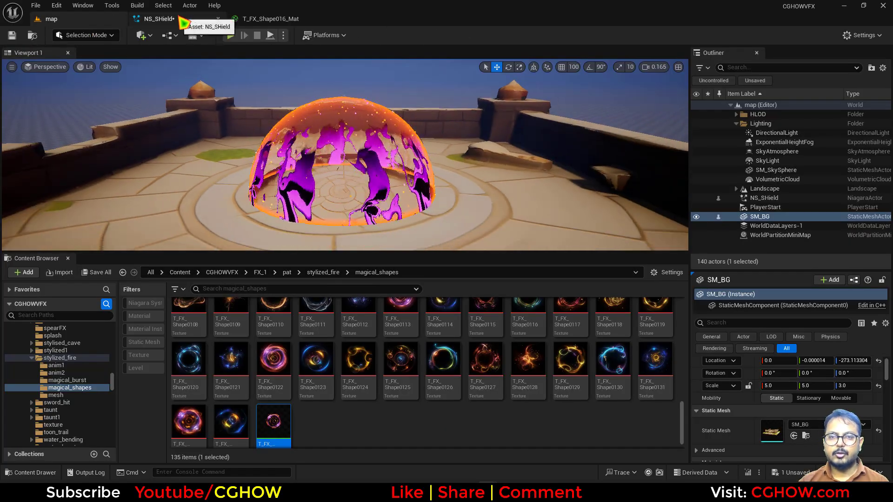
left_click(186, 19)
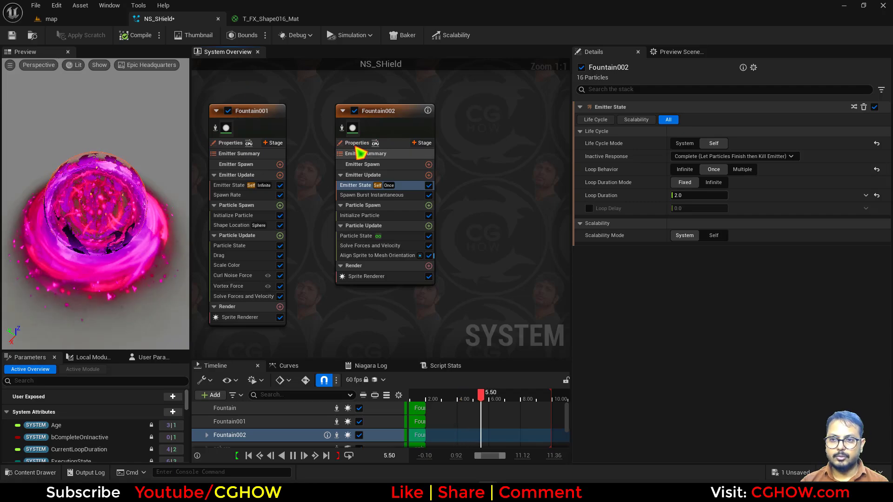
left_click(356, 144)
left_click(673, 128)
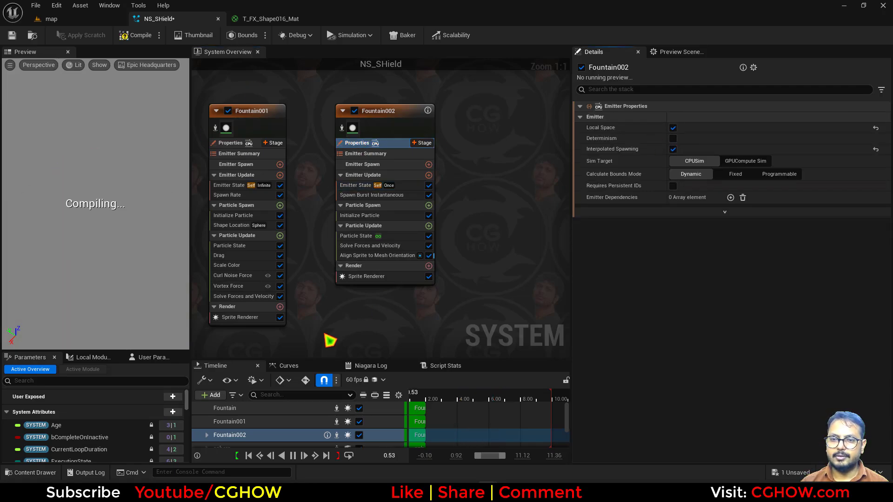
Select the NS_SHield actor in the level, and enable Fountain002's Position Offset with a Z value of 10
right_click_drag(293, 230, 318, 227)
left_click(73, 21)
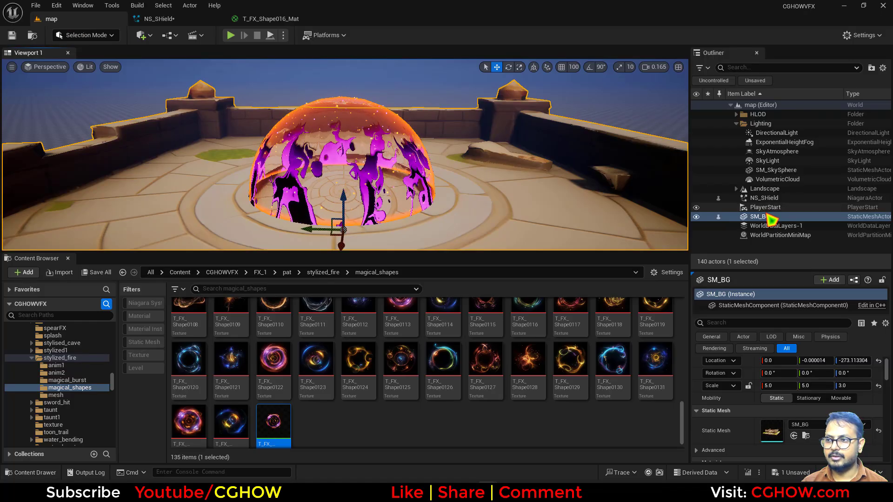
left_click(764, 198)
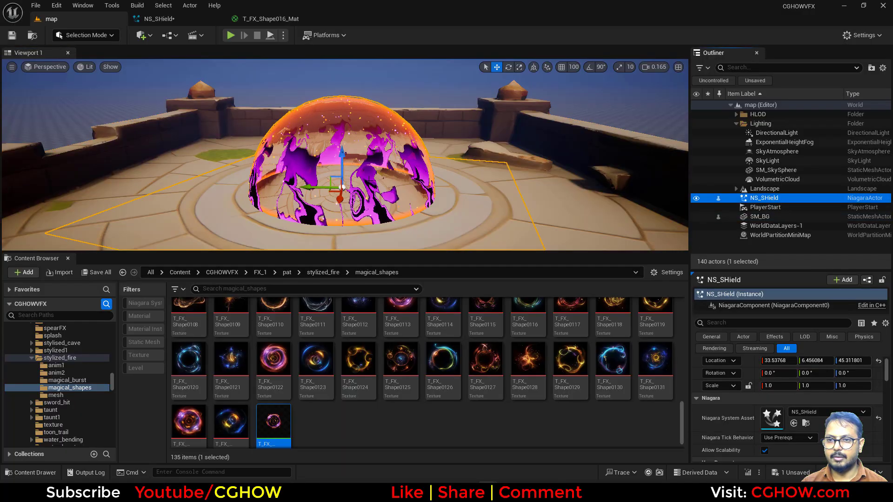
left_click(158, 19)
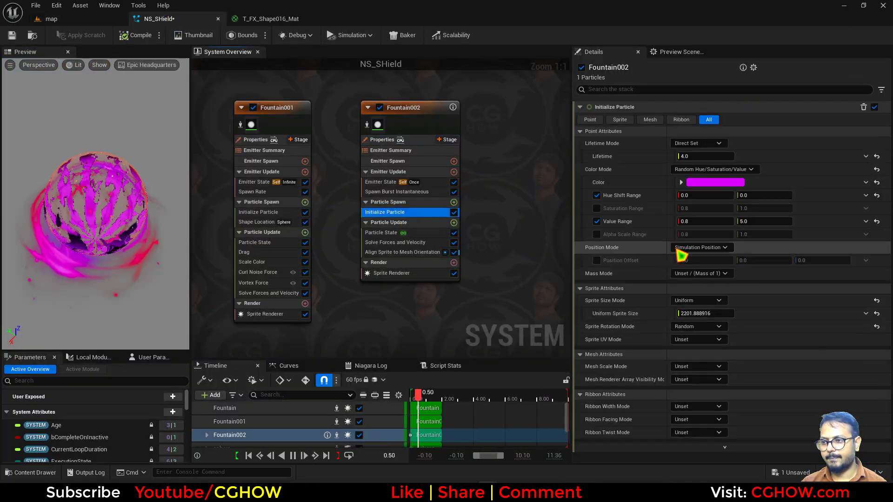
left_click(597, 261)
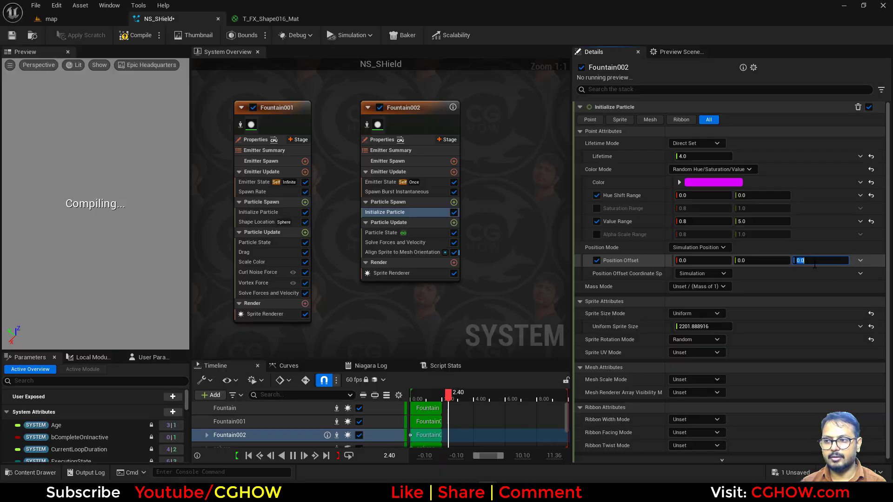
Examine the raised ground swirl in the level map with game view hiding the editor overlays
left_click(51, 19)
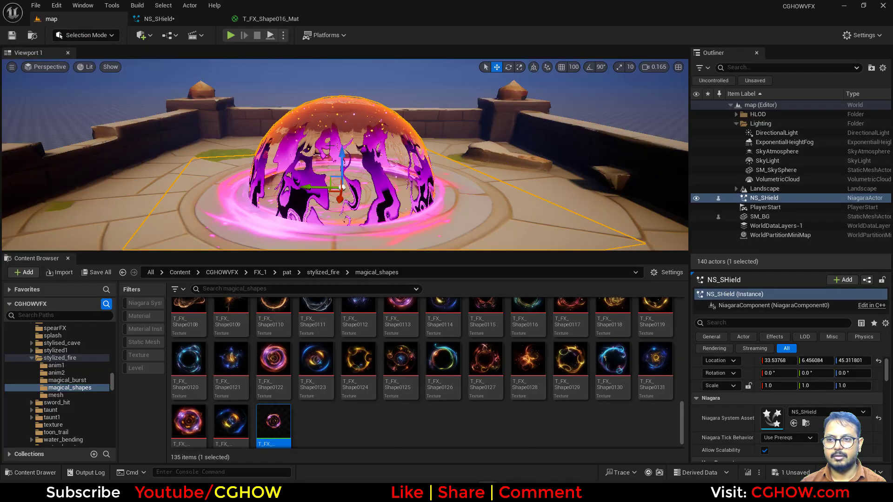
right_click_drag(474, 202, 468, 205)
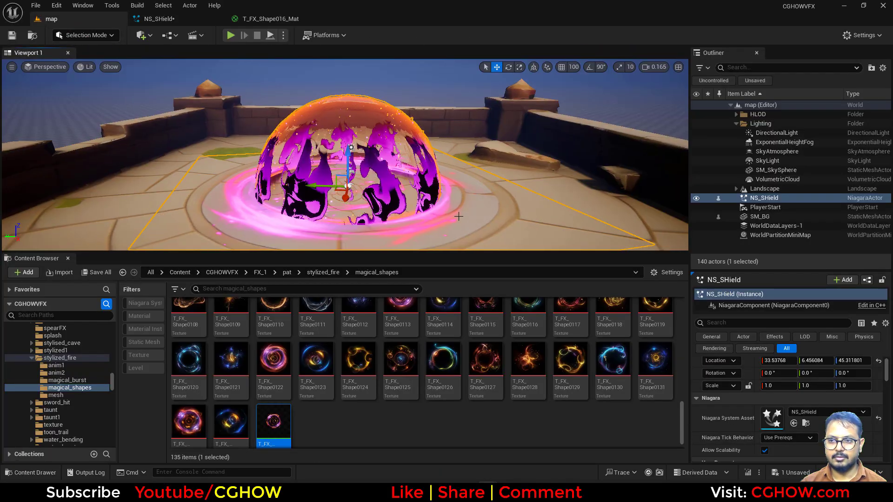
key("g")
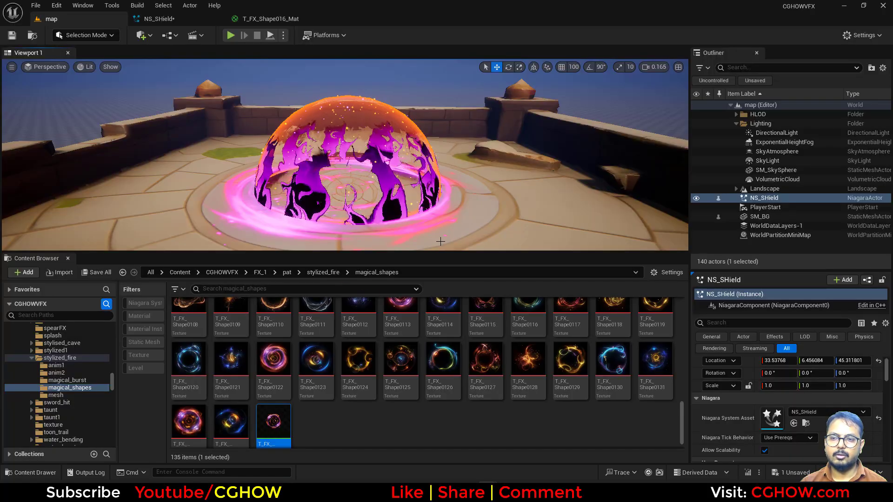
left_click(268, 21)
left_click(177, 18)
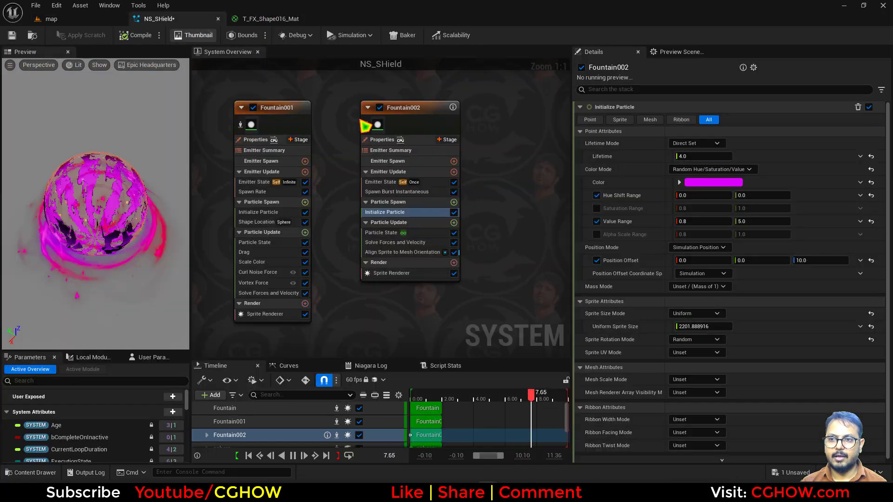
Set Fountain002's colour Value Range to 1.0 for both limits and the colour's alpha to 2.0, checking the swirl in the level
left_click(745, 222)
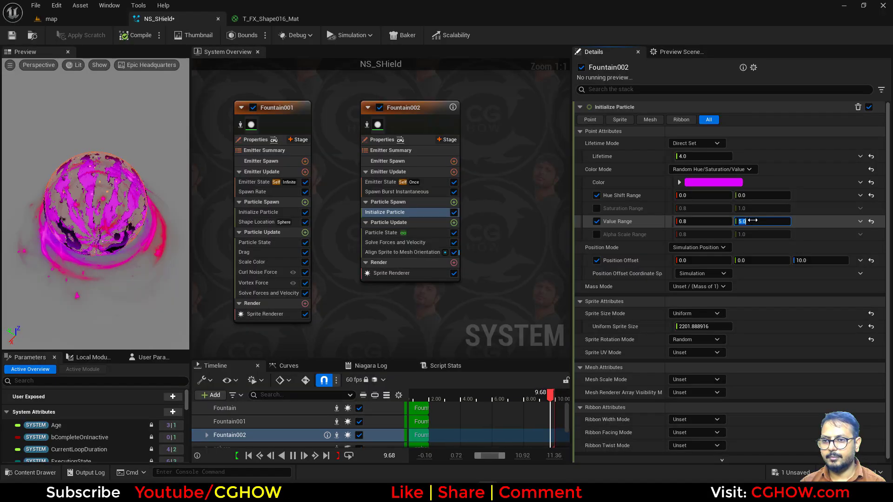
type("1")
left_click(688, 223)
type("1")
key("Return")
left_click(680, 183)
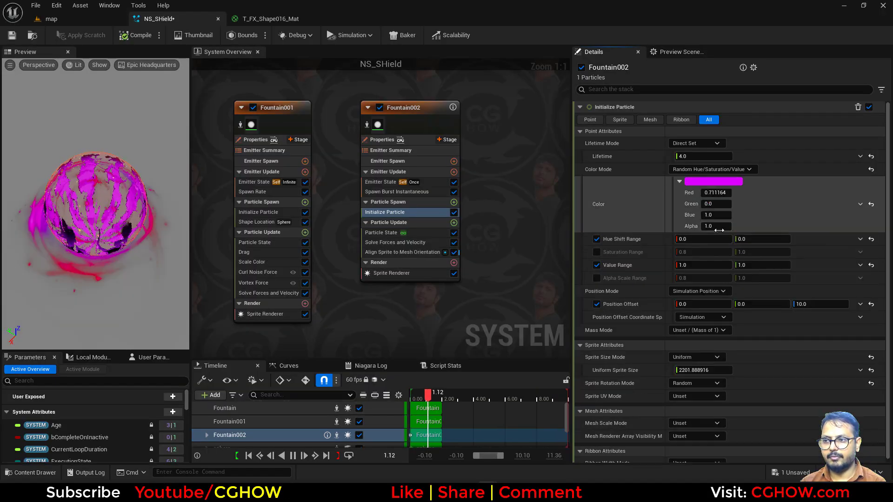
left_click(98, 24)
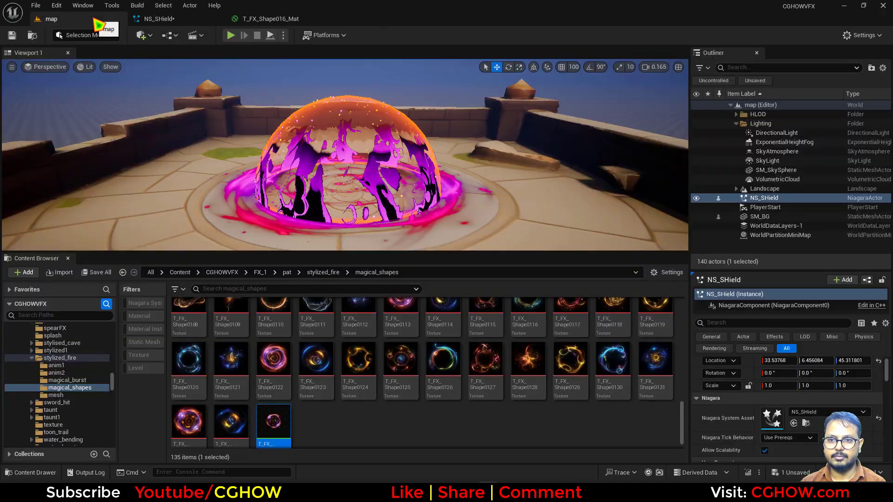
left_click(256, 23)
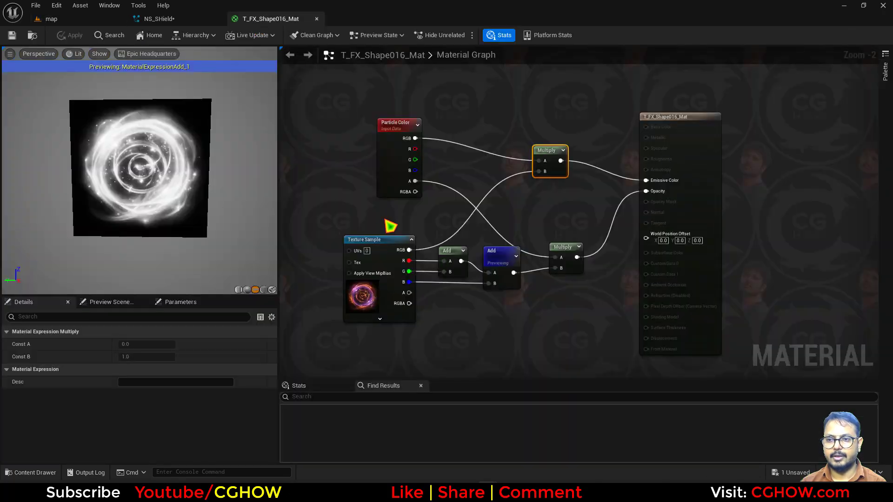
left_click(158, 19)
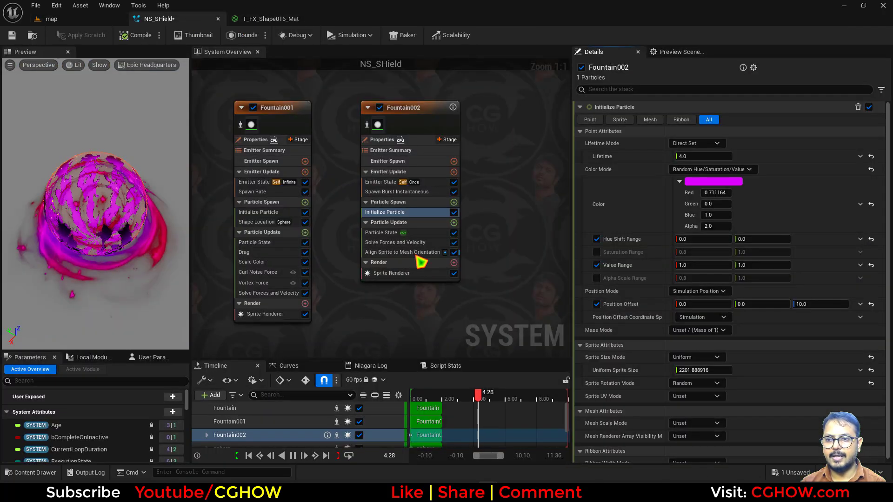
Add a Sprite Rotation Rate module to Fountain002's Particle Update
left_click(453, 203)
key("Escape")
left_click(454, 222)
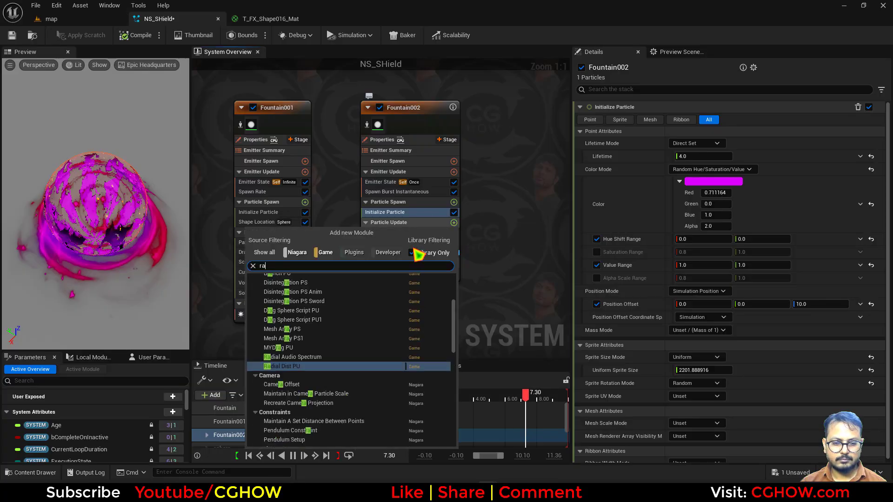
type("rate")
left_click(292, 343)
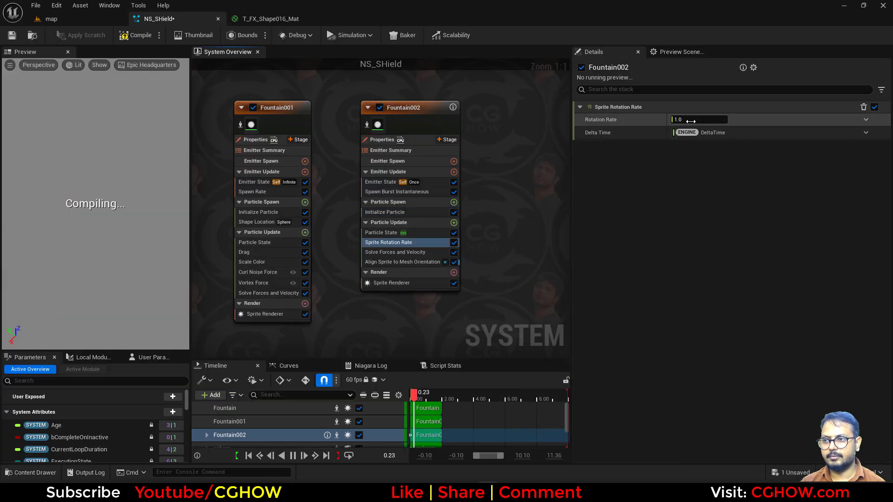
Tune the swirl's Rotation Rate by trying 50 and 20 and settling on 5.0, comparing the spin in the level
left_click(80, 20)
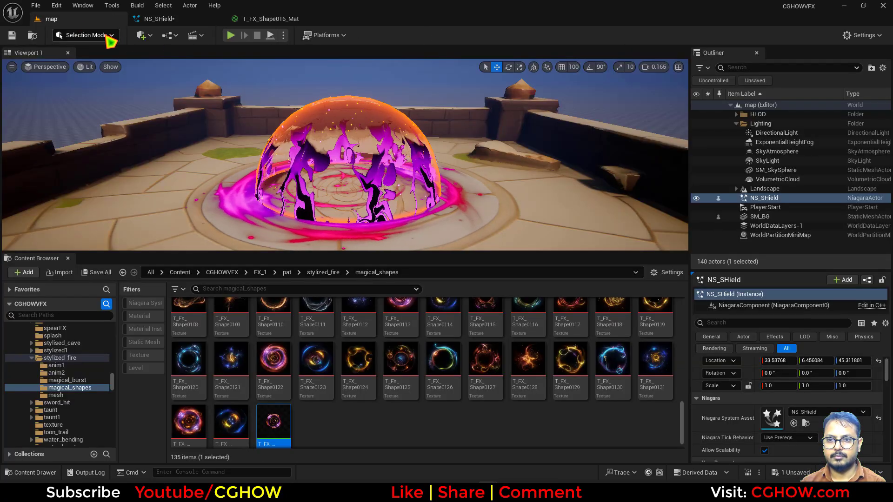
left_click(179, 22)
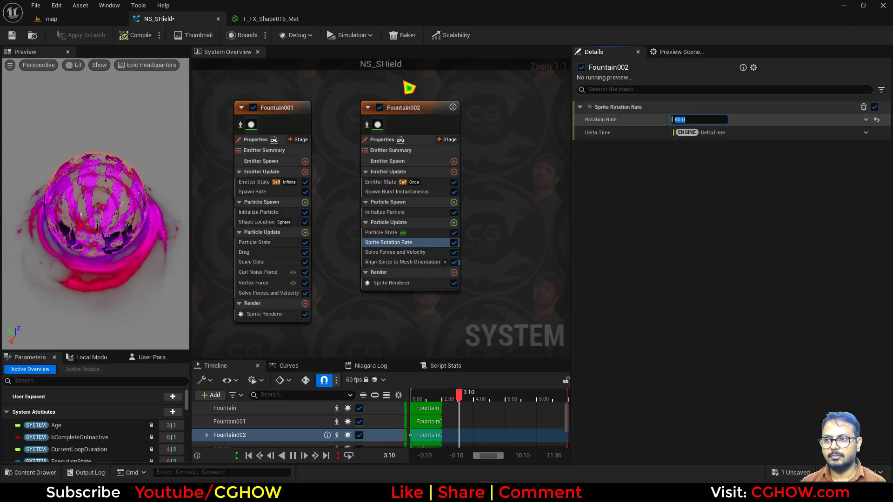
left_click(88, 22)
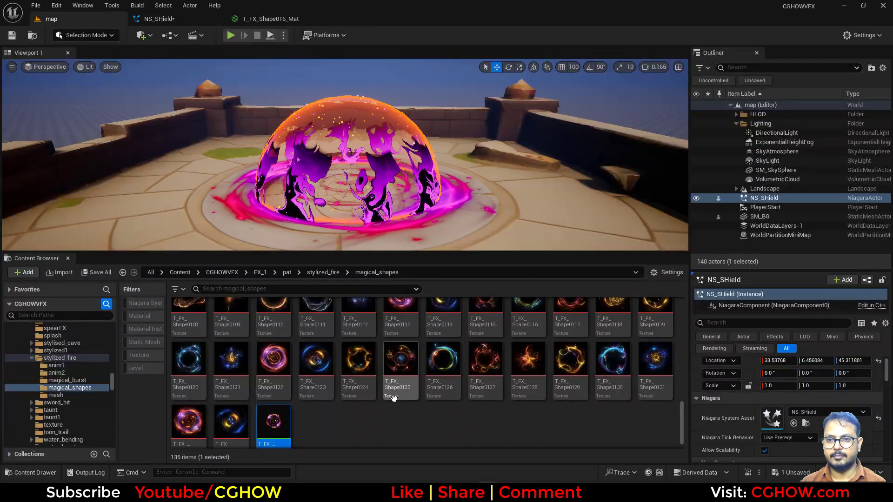
left_click(160, 19)
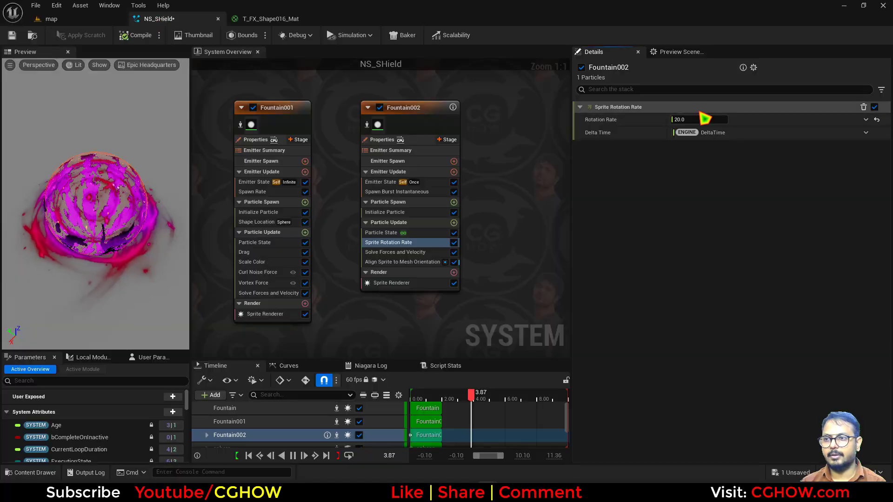
left_click(91, 20)
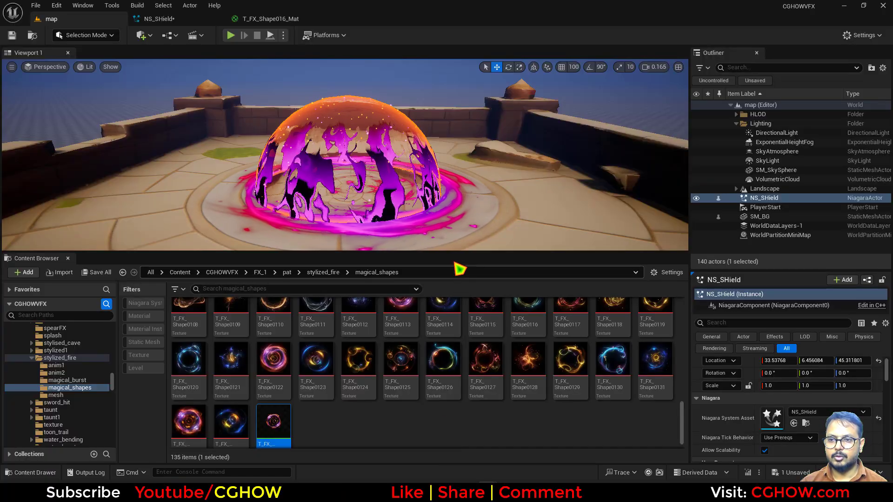
Enlarge the level viewport and examine the shield and its rotating ground swirl from nearer and farther away
left_click_drag(452, 252, 453, 394)
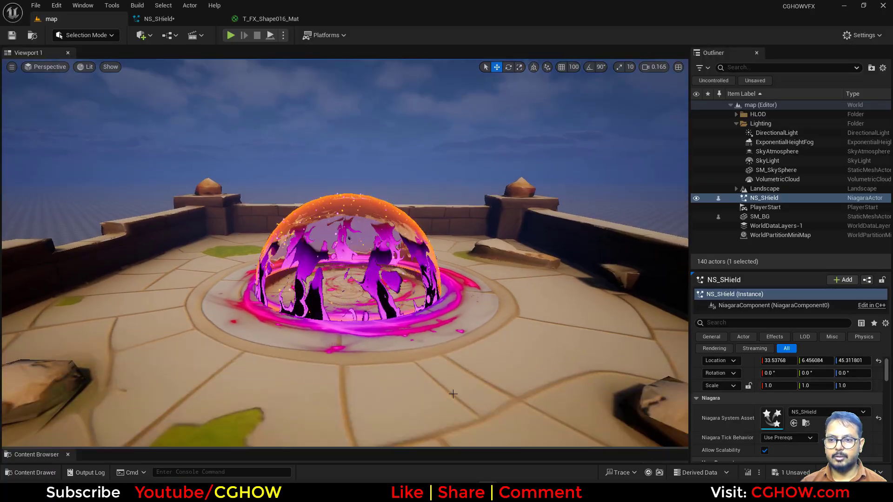
key("w")
mouse_move(448, 373)
right_mouse_down()
mouse_move(423, 374)
mouse_move(447, 374)
right_mouse_up()
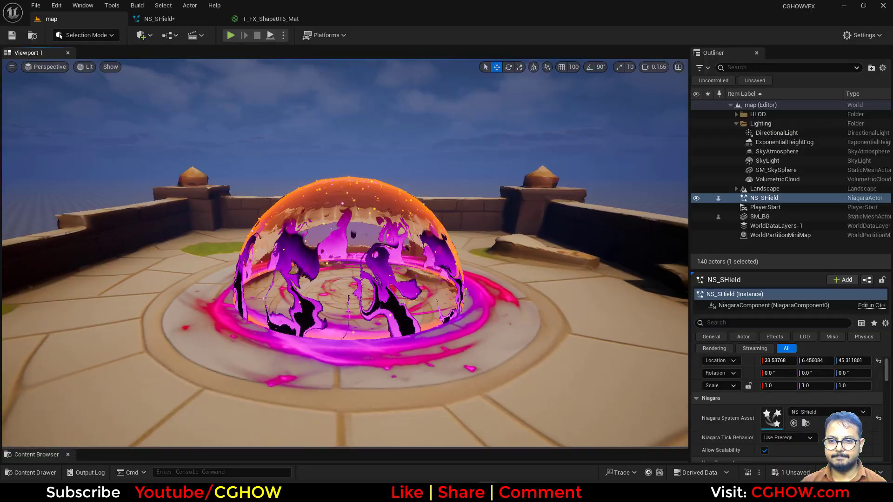
key("s")
key("s")
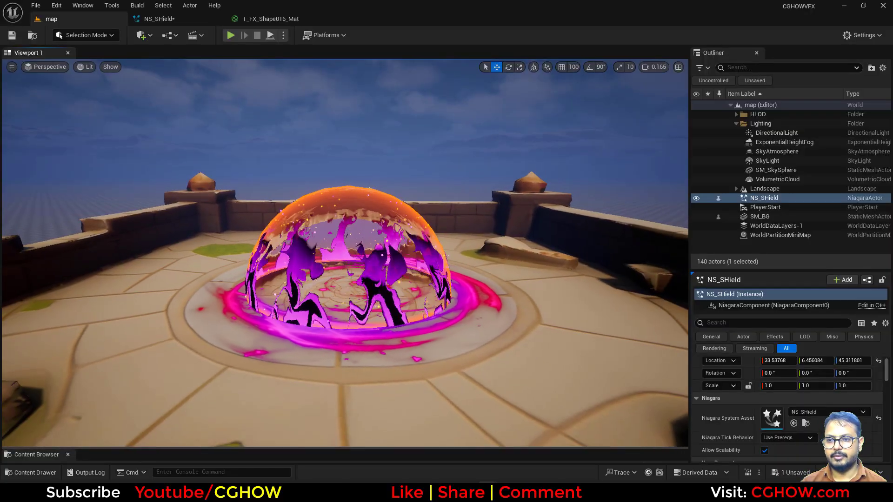
key("w")
key("w")
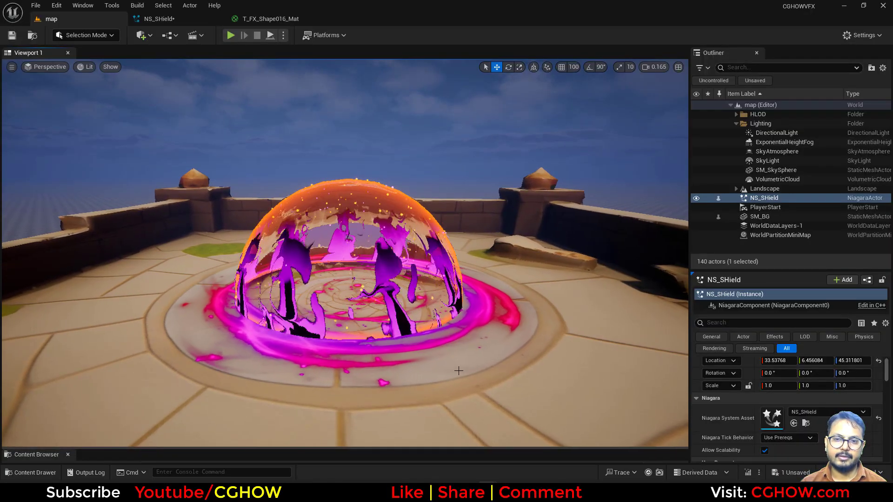
key("s")
right_click_drag(459, 371, 449, 395)
key("w")
key("w")
key("w")
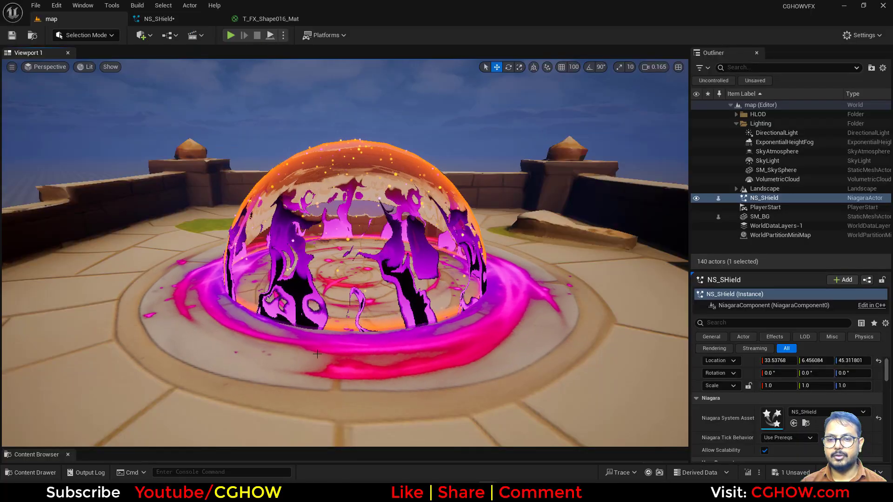
Add a second Texture Sample node to the T_FX_Shape016_Mat graph and assign it the noise_blur texture
left_click(158, 18)
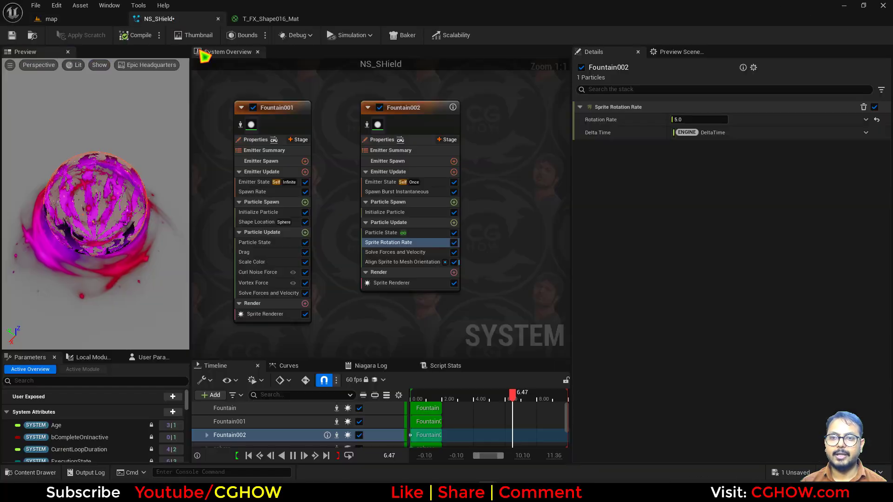
left_click(270, 19)
right_click_drag(421, 326, 387, 220)
left_click(387, 219)
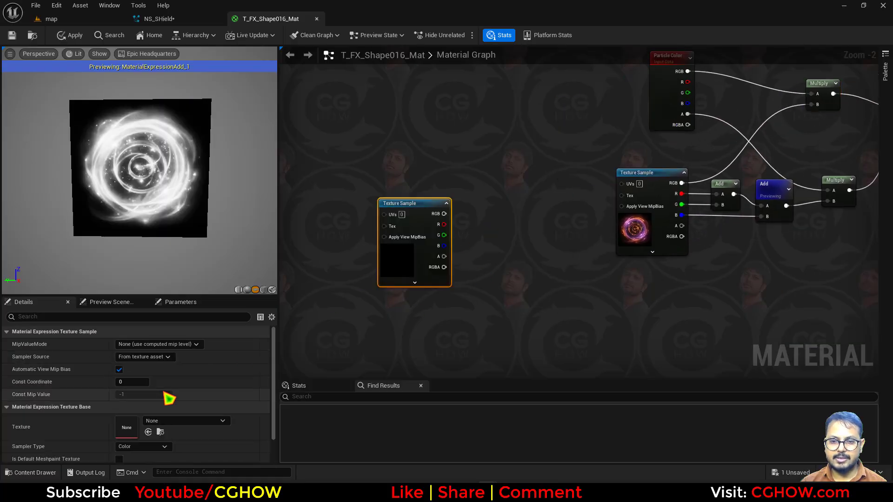
left_click(176, 421)
type("blur")
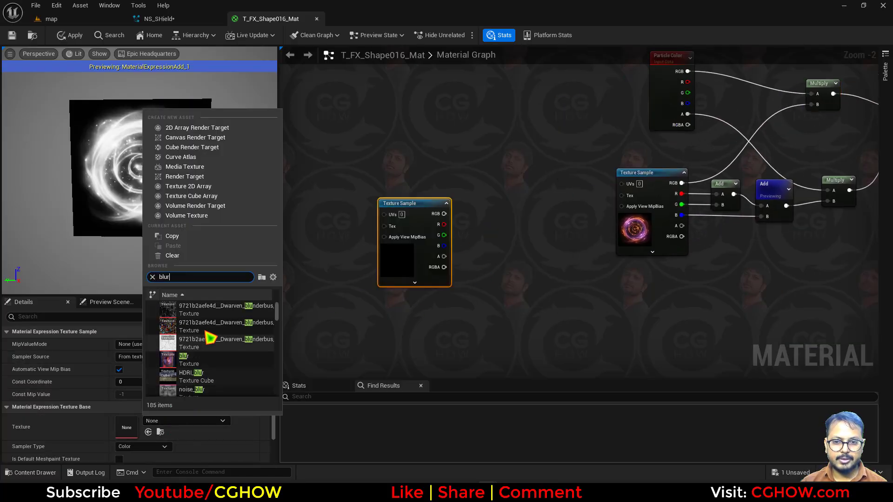
left_click(203, 363)
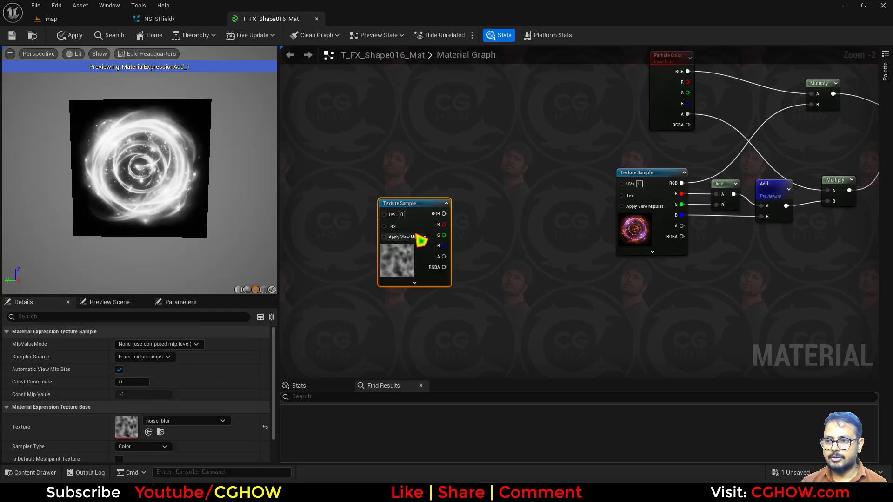
Add a VectorToRadialValue node and connect its Radial Coordinates to the UVs of the noise texture sample
right_click_drag(419, 239, 510, 243)
left_click_drag(482, 263, 536, 265)
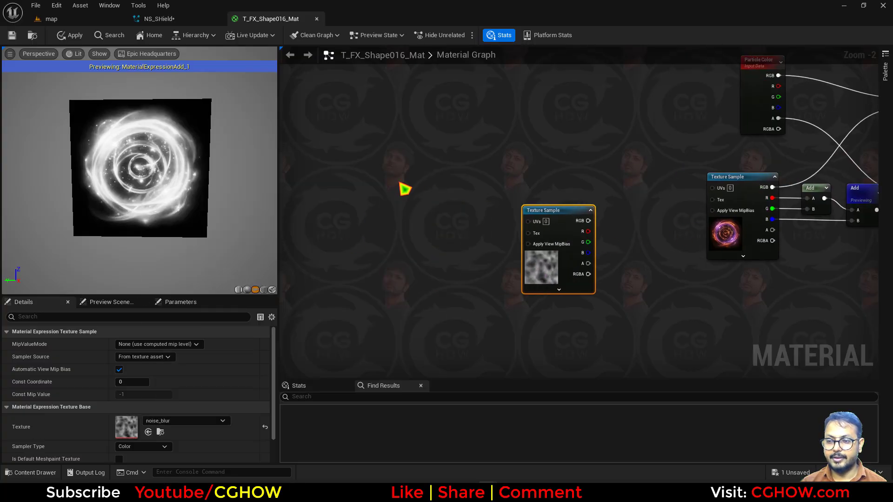
right_click(369, 177)
type("vecto")
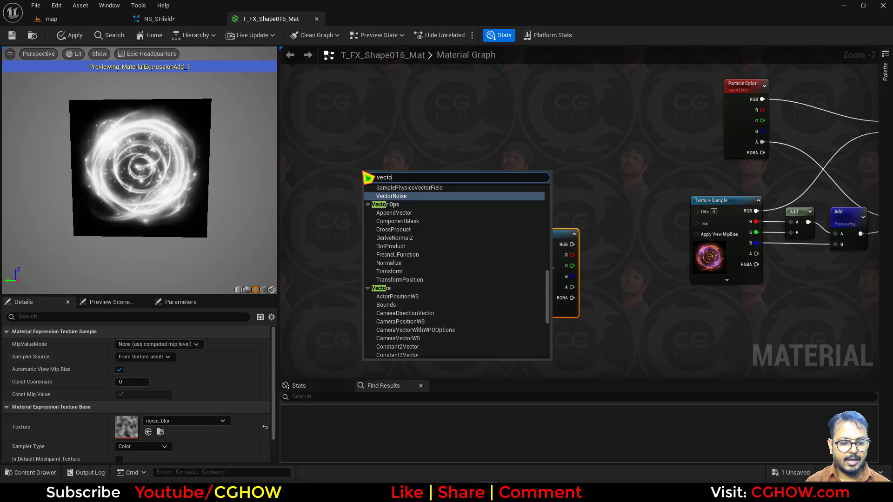
type("rtora")
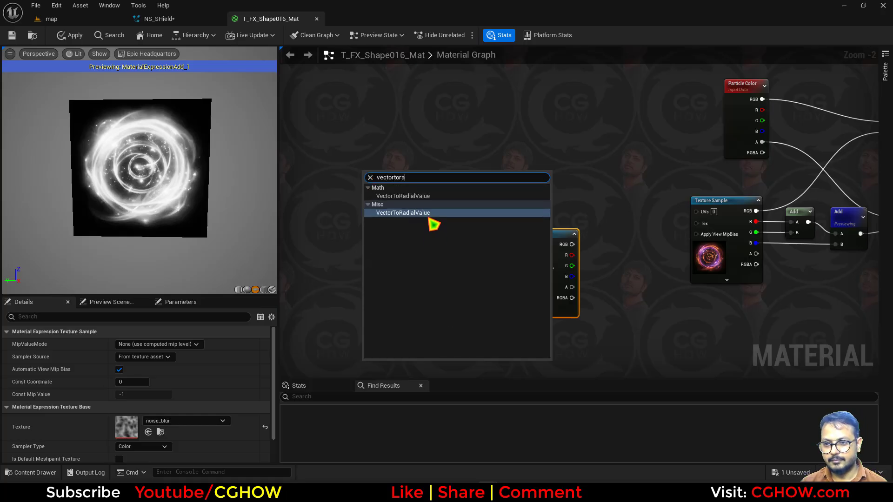
key("Return")
left_click_drag(511, 247, 511, 245)
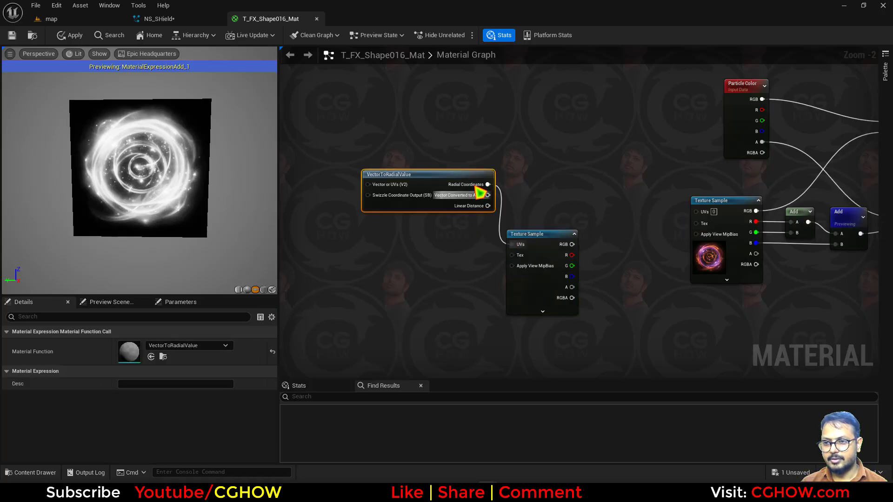
Preview the radial noise texture sample and set its MipValueMode to MipLevel (absolute, 0 is full resolution)
left_click_drag(460, 174, 403, 194)
left_click_drag(537, 284, 473, 248)
key("space")
left_click_drag(389, 167, 381, 237)
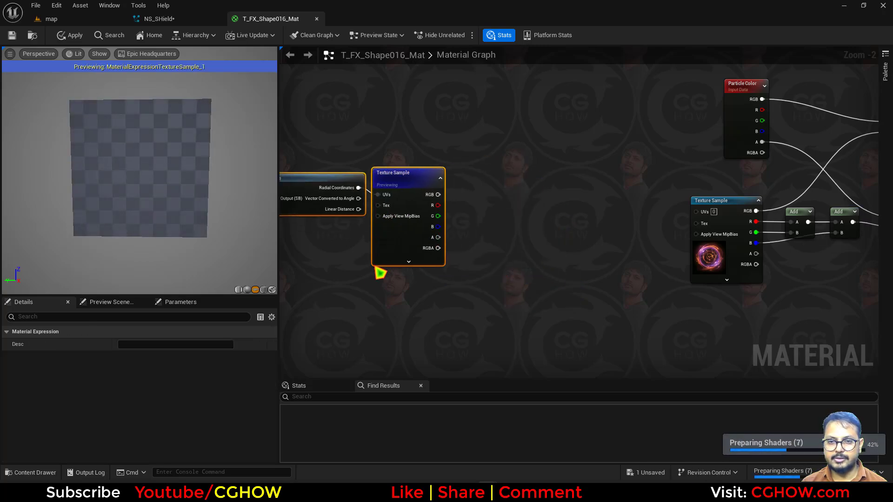
left_click(367, 271)
left_click(397, 240)
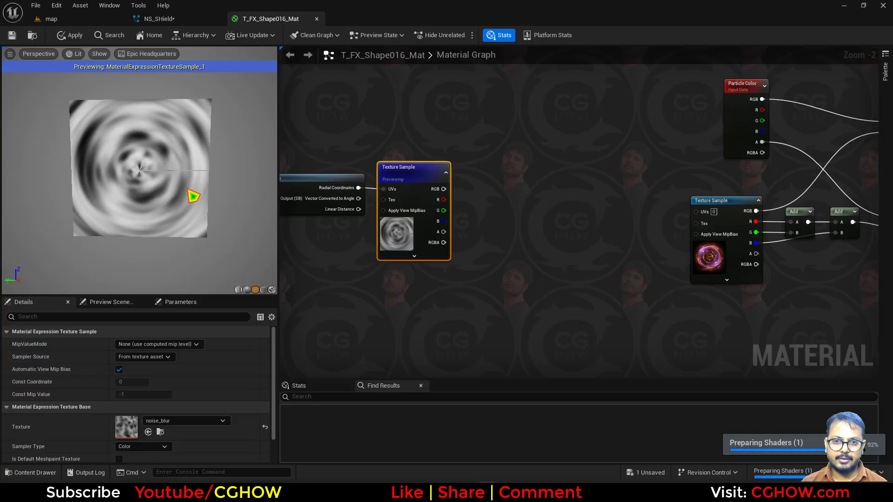
left_click(158, 344)
left_click(144, 363)
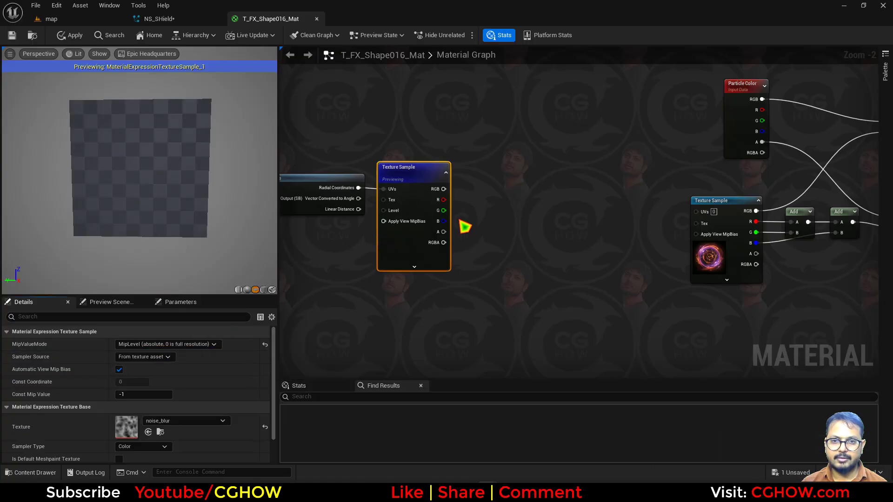
Add a TexCoord node and an Add node beside the noise texture, and connect TexCoord to the Add node's A input
right_click_drag(465, 227, 415, 224)
left_click(416, 161)
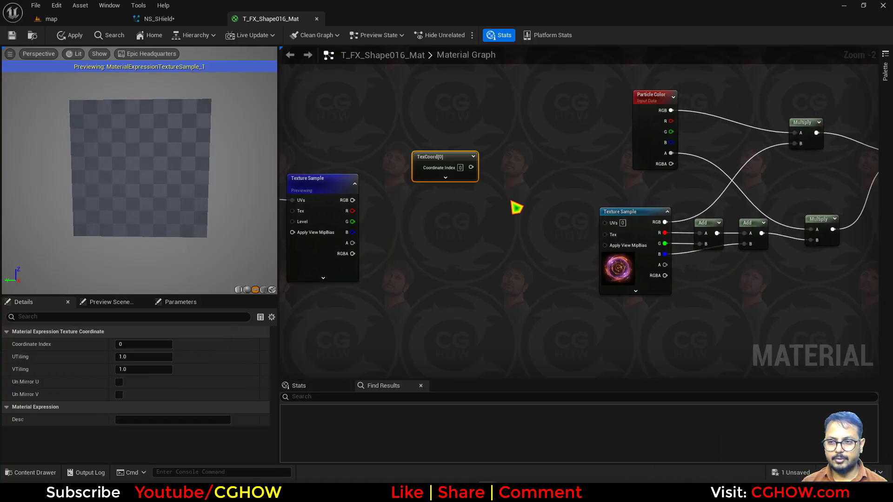
key("a")
left_click(493, 185)
left_click_drag(471, 167, 500, 199)
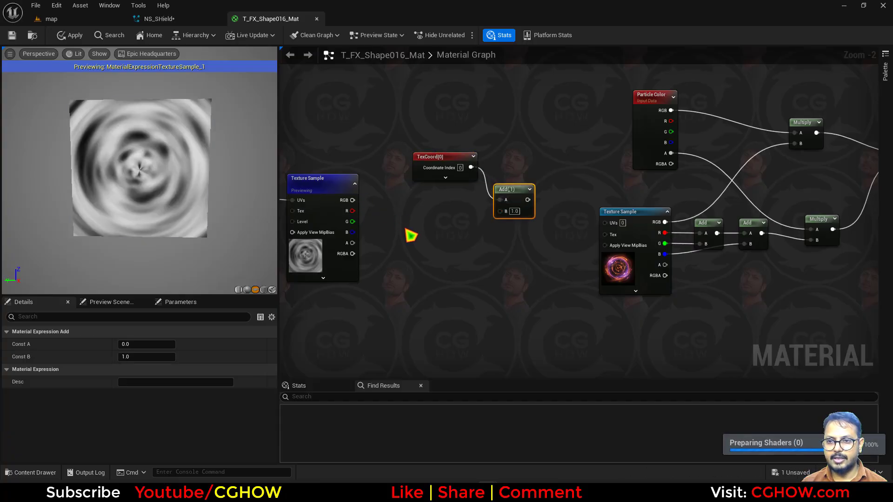
Insert a Panner node with Speed X 0.2 between VectorToRadialValue's Radial Coordinates and the noise texture's UVs
right_click_drag(364, 240, 521, 243)
left_click_drag(459, 253, 509, 253)
left_click_drag(398, 190, 336, 184)
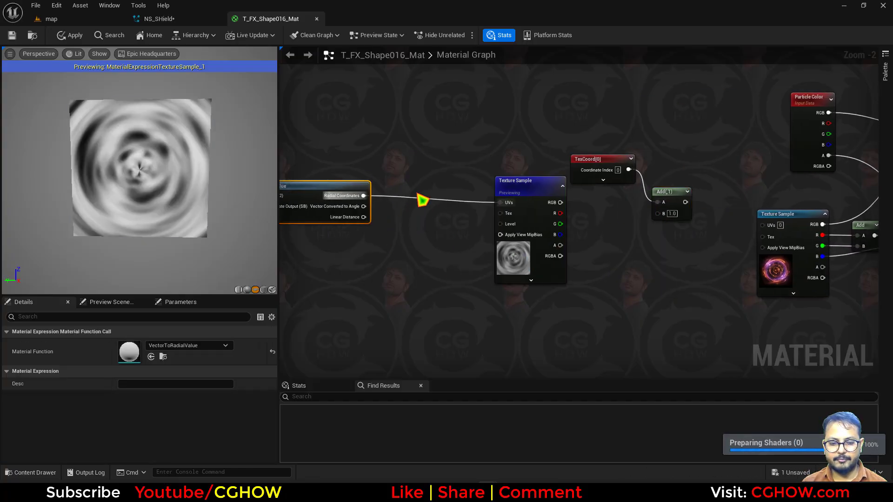
key("p")
left_click(417, 186)
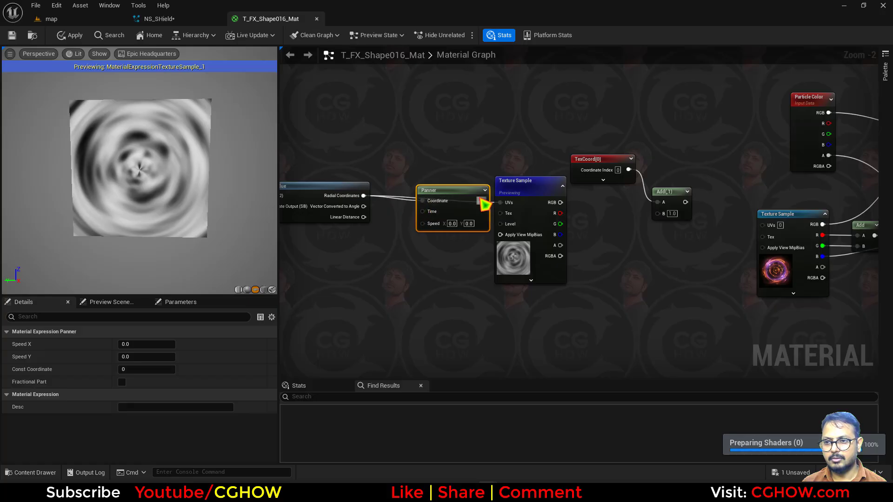
left_click_drag(483, 200, 500, 202)
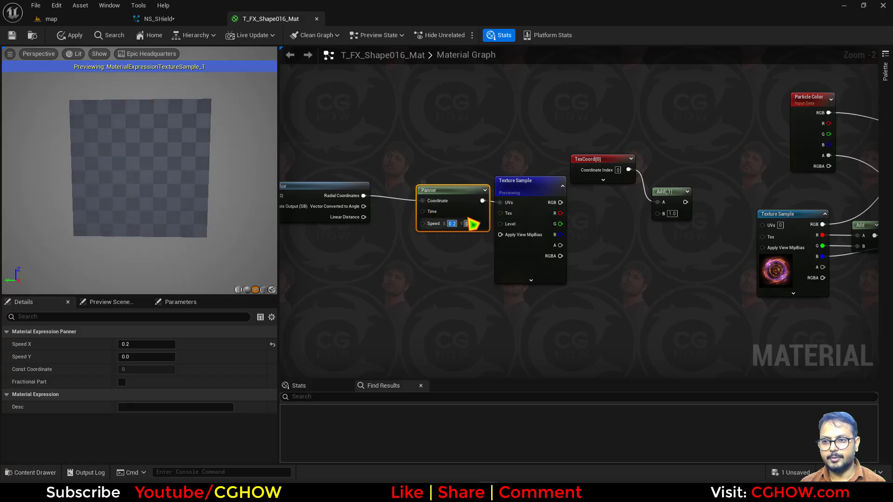
Multiply the noise texture's red channel into the Add node's B input, and connect Add to the T_FX_Shape016 texture sample's UVs
right_click_drag(569, 205, 416, 229)
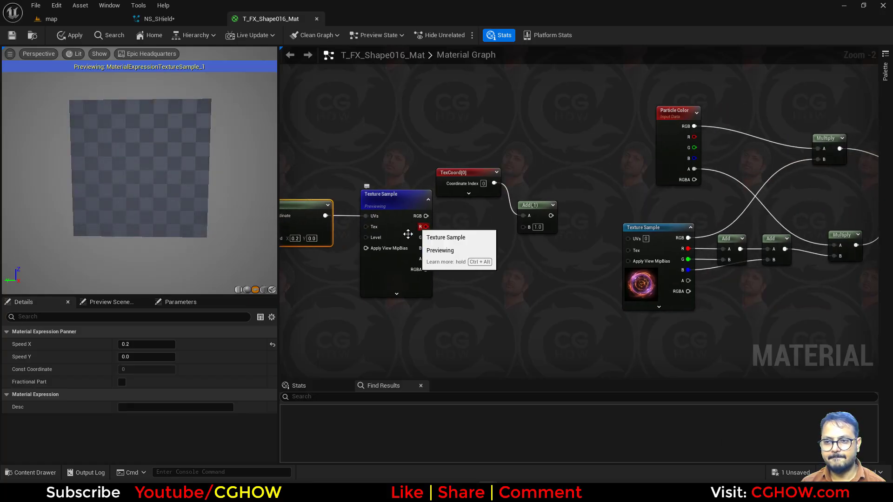
left_click_drag(397, 228, 629, 238)
key("m")
left_click(437, 214)
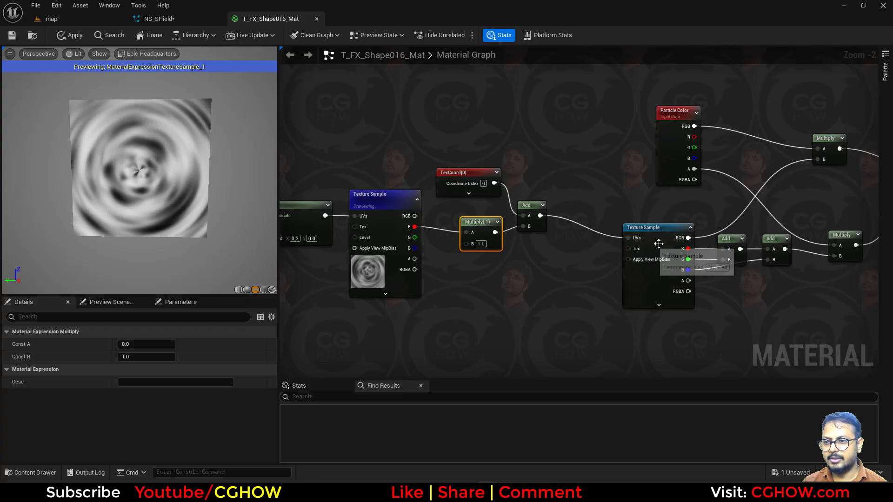
Preview the T_FX_Shape016 texture sample and set the noise Multiply node's B value to 0.2
left_click(658, 244)
key("space")
right_click_drag(519, 282, 519, 259)
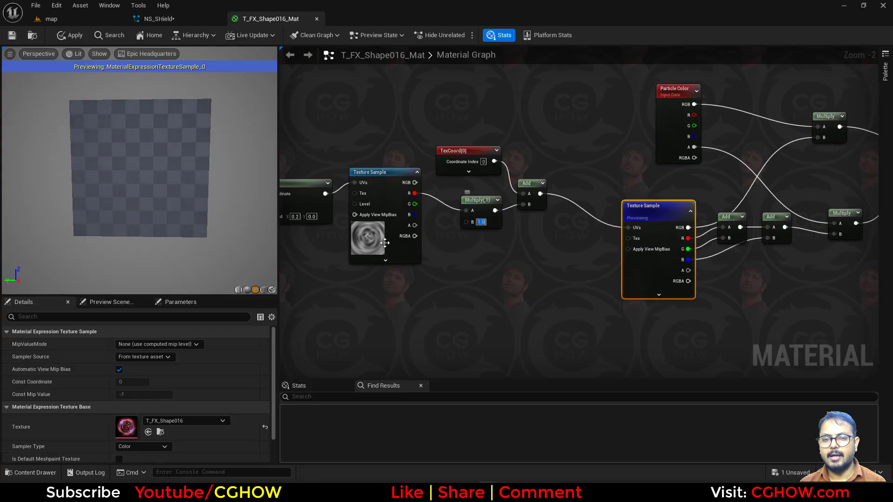
type("0.2")
key("Return")
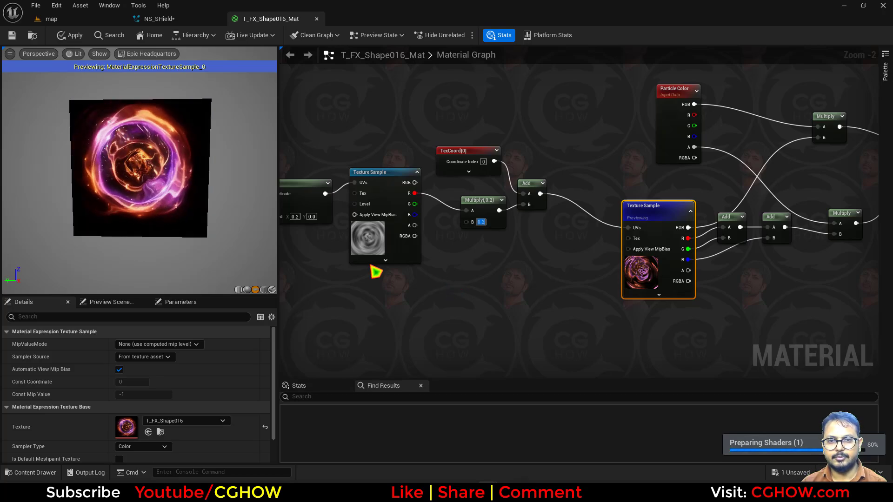
Insert a Multiply node between Radial Coordinates and the Panner, fed by a Constant2Vector with X 2 and Y 5
right_click_drag(372, 270, 516, 285)
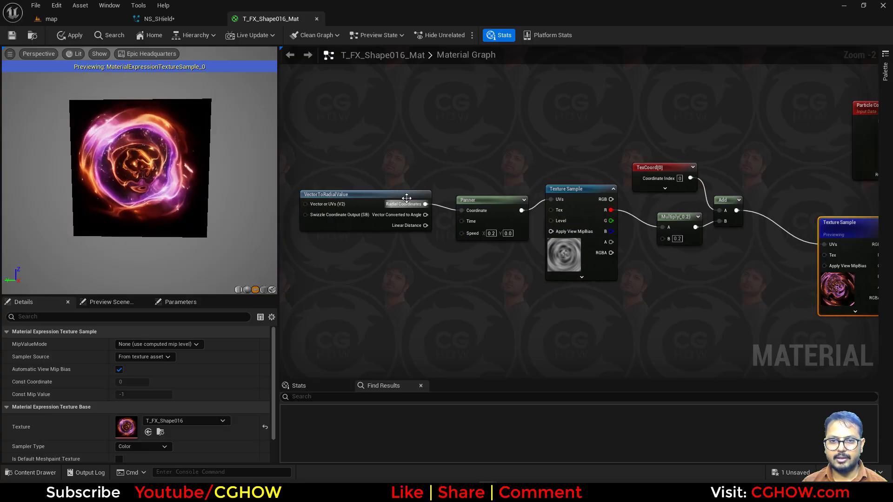
left_click_drag(397, 194, 464, 210)
left_click(382, 232)
key("m")
left_click(376, 192)
left_click(364, 259)
left_click_drag(361, 262, 381, 217)
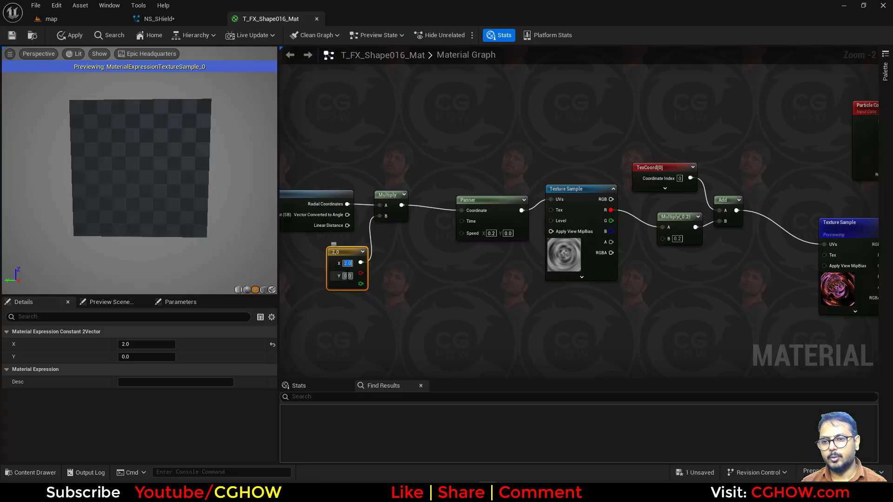
right_click_drag(450, 289, 426, 294)
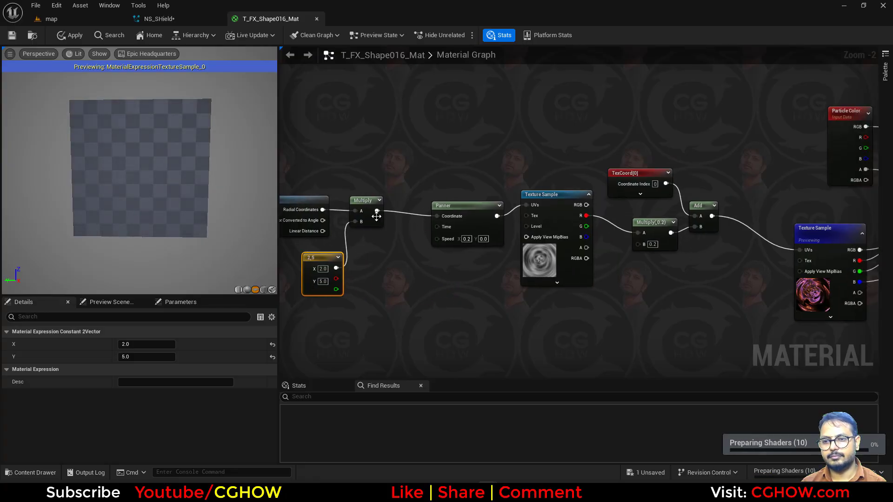
Reposition the radial tiling Multiply node and set its Constant2Vector to X 1 and Y 2
left_click_drag(377, 216, 380, 222)
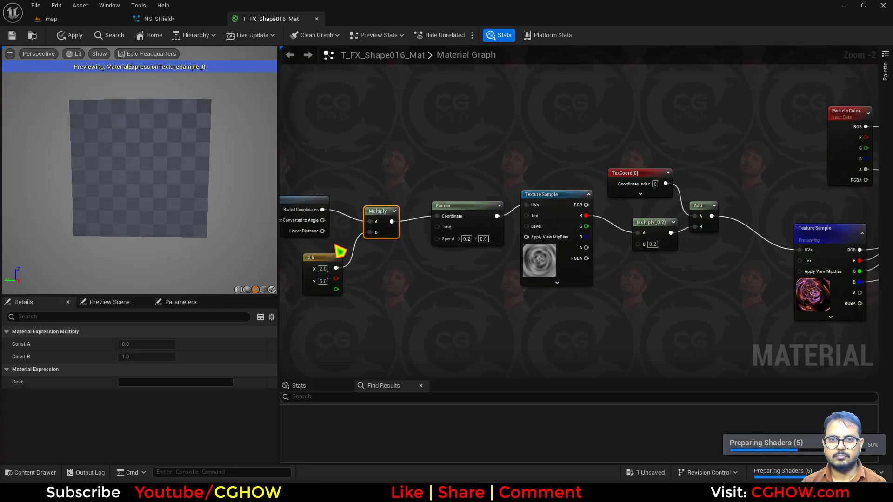
left_click_drag(387, 237, 398, 233)
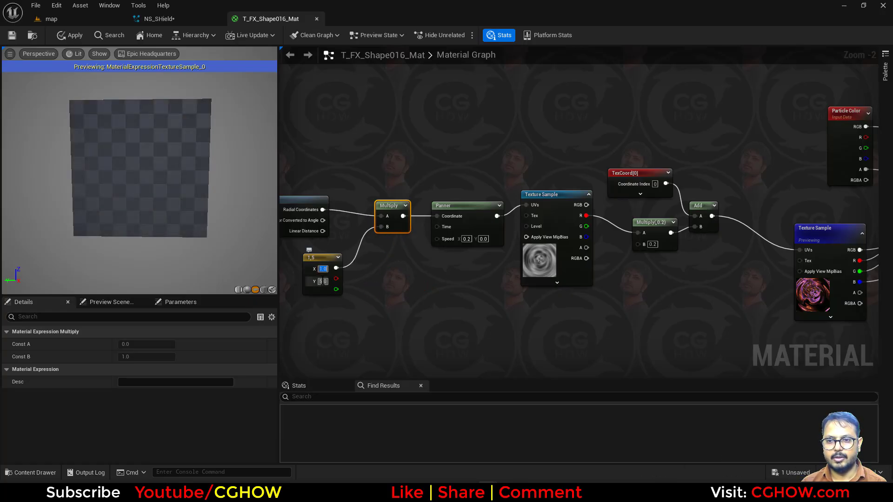
right_click_drag(361, 295, 391, 294)
left_click(369, 258)
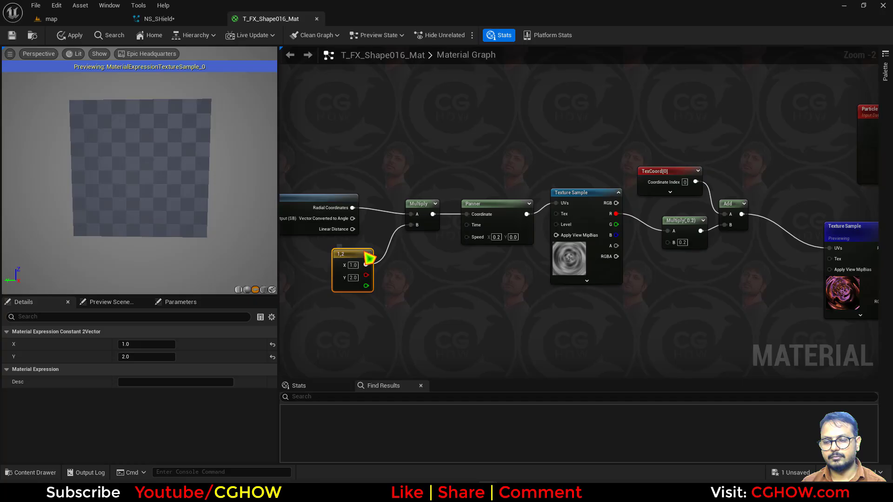
left_click(331, 200)
Duplicate the T_FX_Shape016 texture sample and its two Add nodes below the originals, and wire the copied color channels into the Adds
right_click_drag(617, 303, 478, 304)
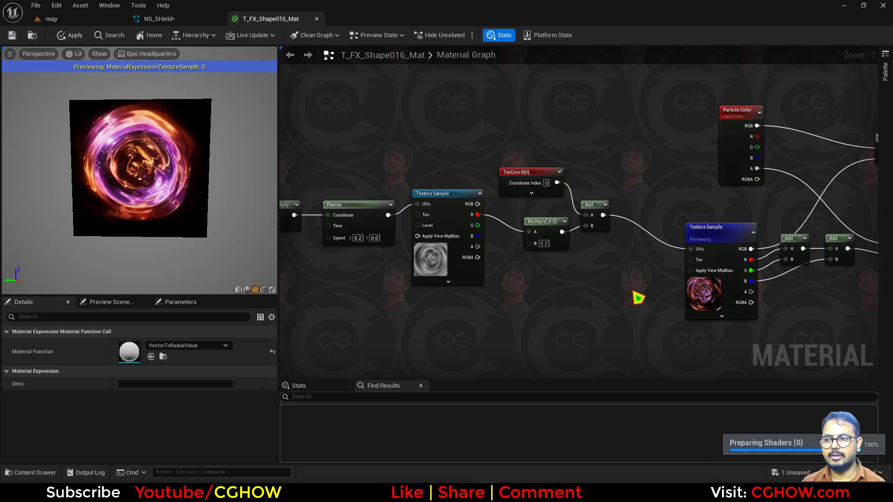
right_click_drag(700, 330, 458, 287)
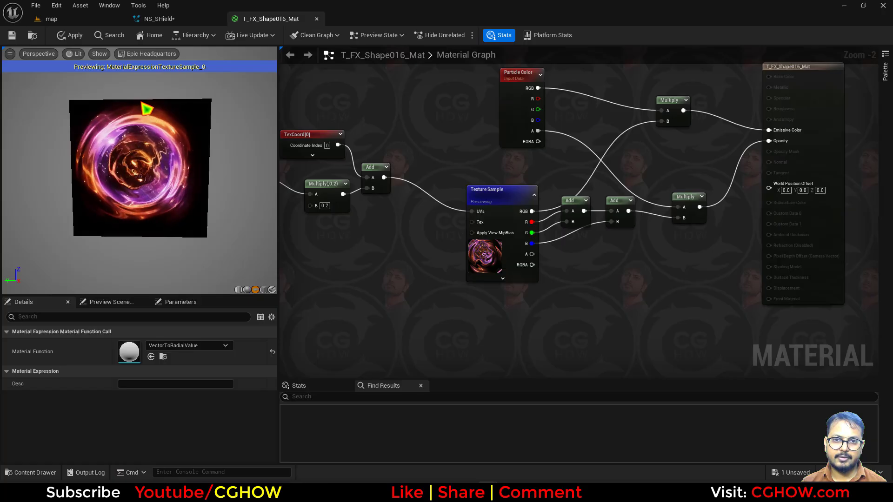
left_click(489, 263)
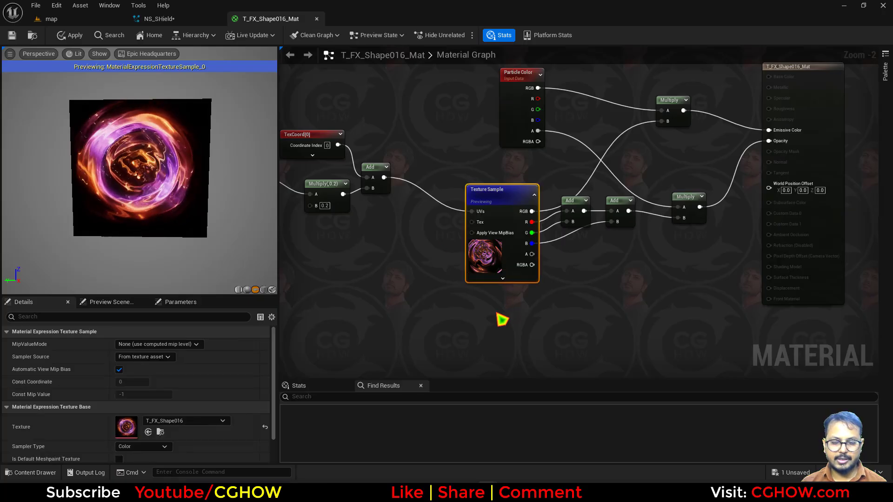
key("ctrl+d")
right_click_drag(582, 270, 553, 243)
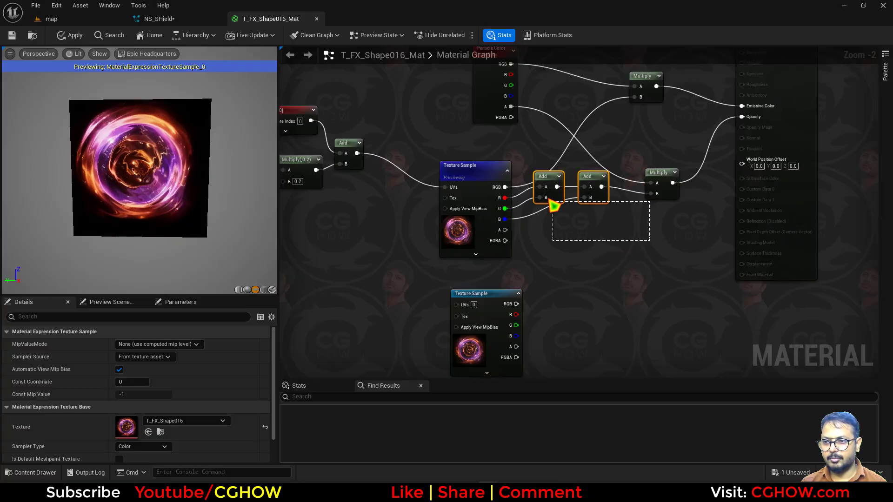
left_click_drag(553, 204, 624, 247)
left_click_drag(558, 203, 556, 200)
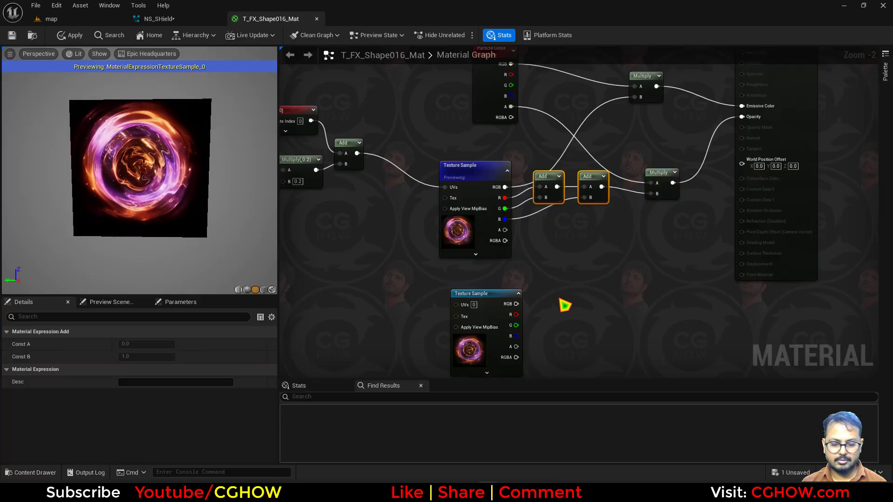
key("ctrl+d")
left_click_drag(516, 314, 588, 320)
Multiply the original and duplicated Add chains together and connect the result to the B input of the Opacity Multiply node
right_click_drag(640, 320, 613, 318)
key("m")
left_click(615, 277)
left_click_drag(574, 306, 625, 307)
left_click_drag(574, 183, 633, 228)
left_click_drag(626, 197, 624, 191)
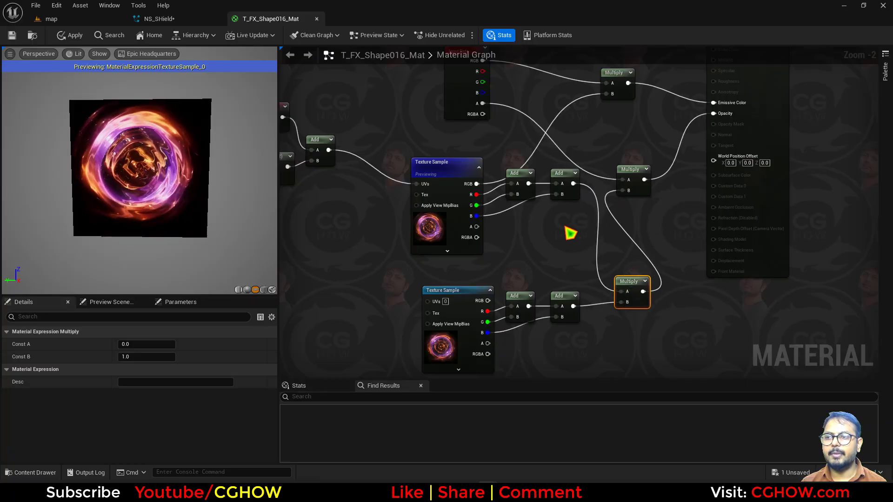
Stop previewing the shape texture sample, apply the material changes and check the shield in the map level
left_click(458, 165)
right_click_drag(372, 295, 454, 279)
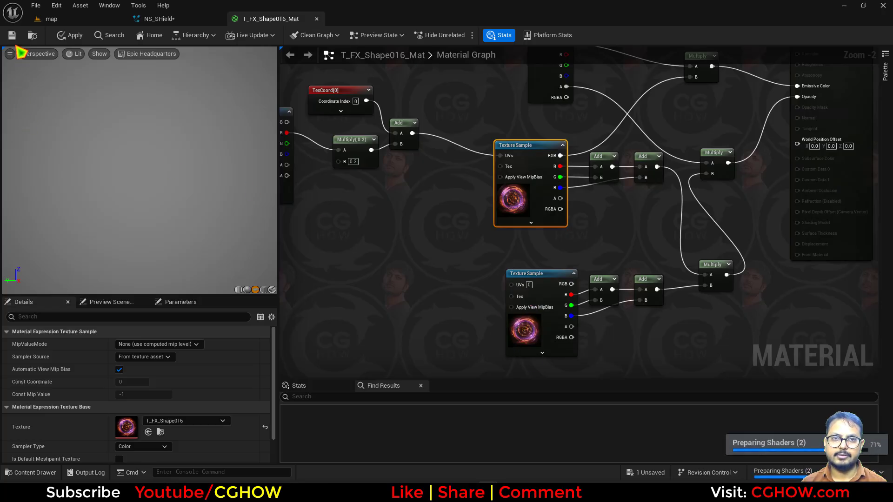
left_click(52, 34)
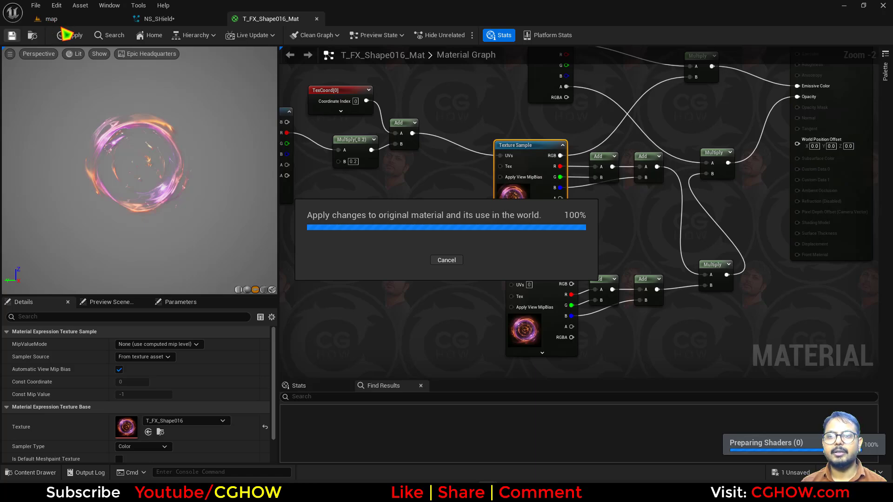
left_click(84, 19)
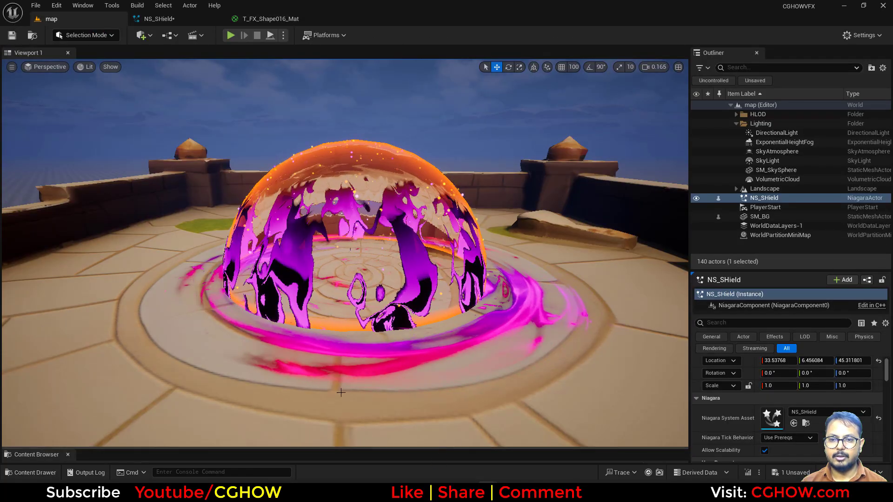
Set Fountain002's Sprite Rotation Rate to -5 in NS_SHield and check the swirl in the map level
left_click(165, 19)
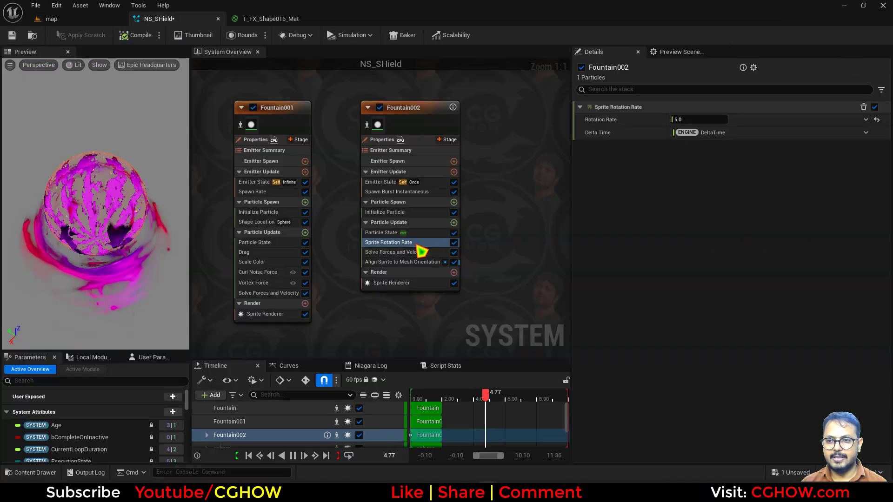
left_click(682, 120)
type("-5")
key("Return")
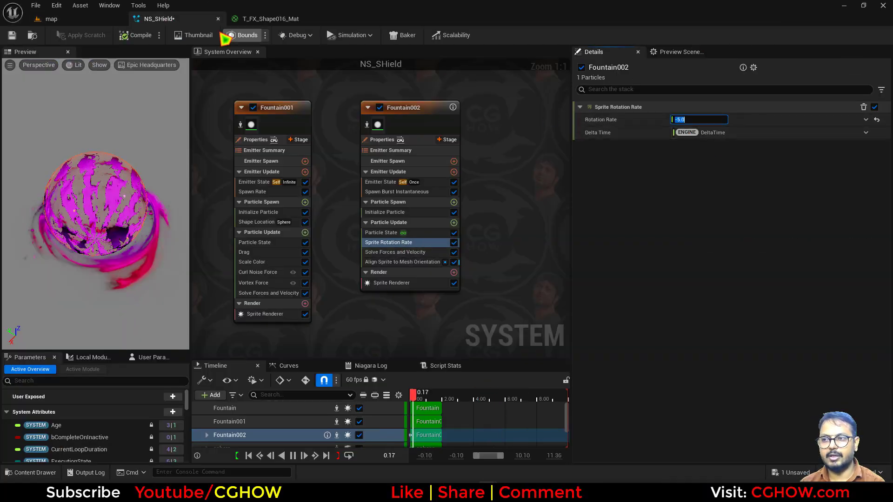
left_click(77, 21)
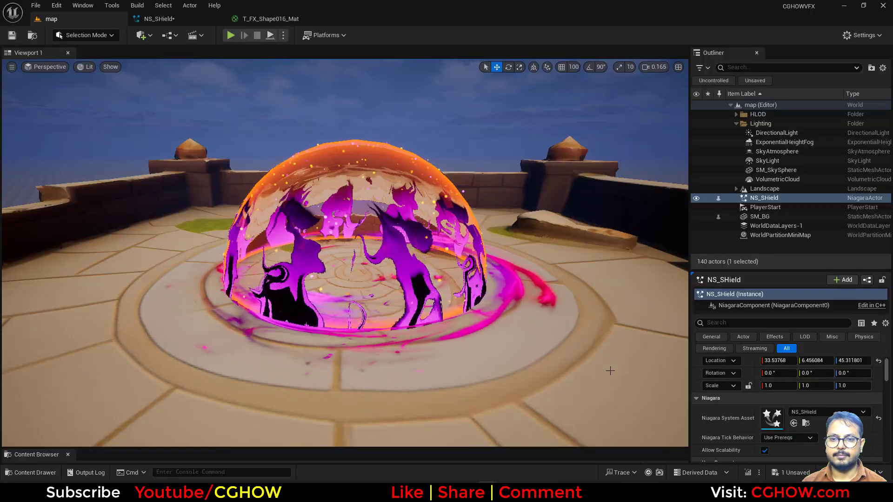
Set Fountain002's Spawn Burst Instantaneous Spawn Count to 3 and check the denser swirl in the map level
left_click(170, 21)
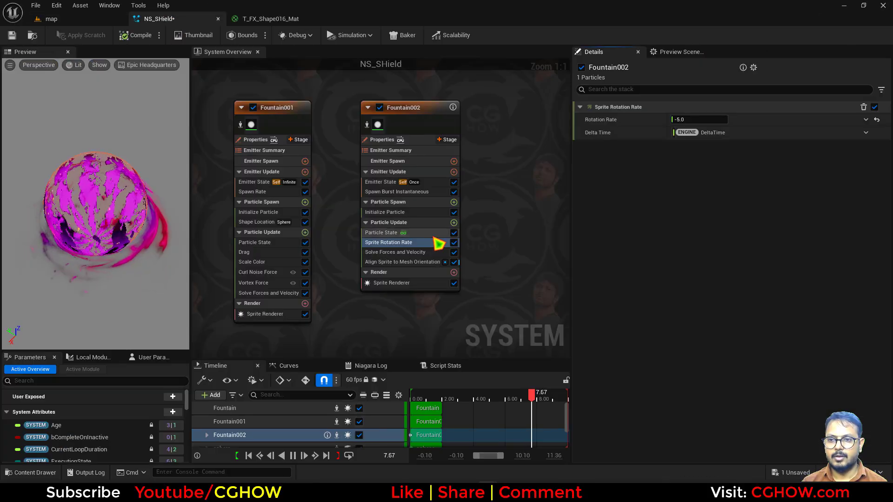
left_click(400, 191)
left_click(699, 119)
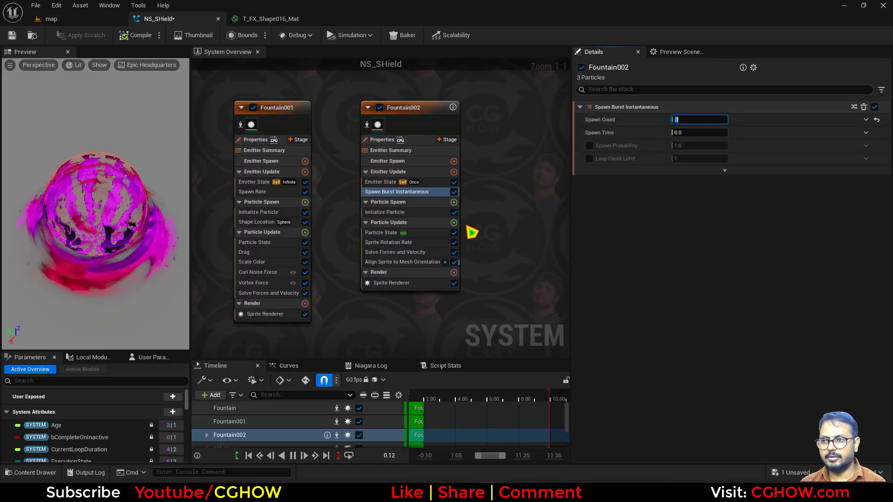
left_click(386, 212)
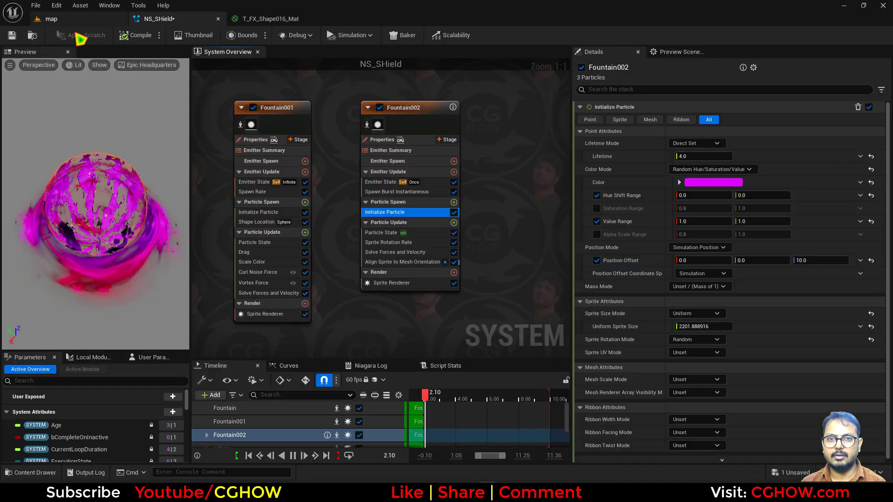
left_click(88, 19)
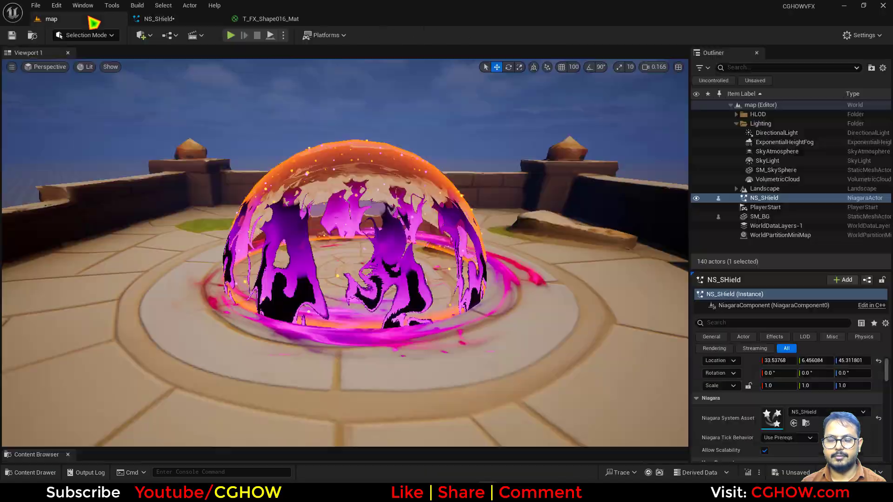
Change the Position Offset in Fountain002's Initialize Particle module to a Random Range Vector
left_click(157, 19)
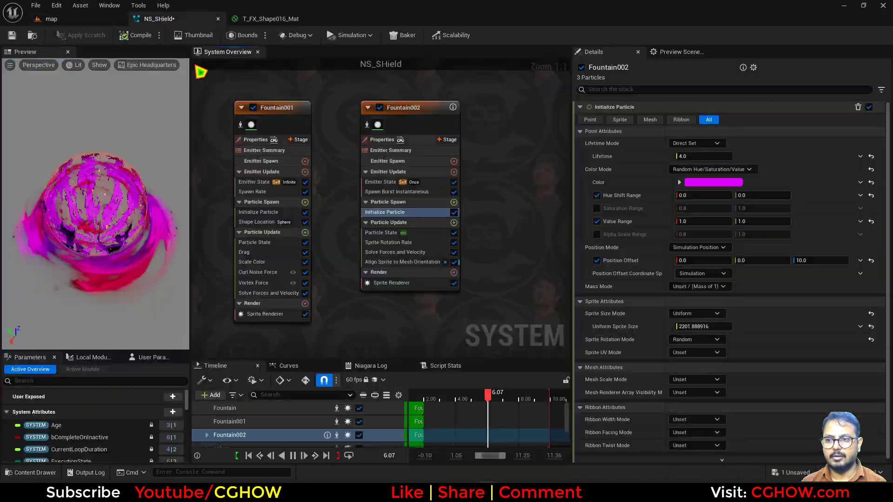
left_click(404, 282)
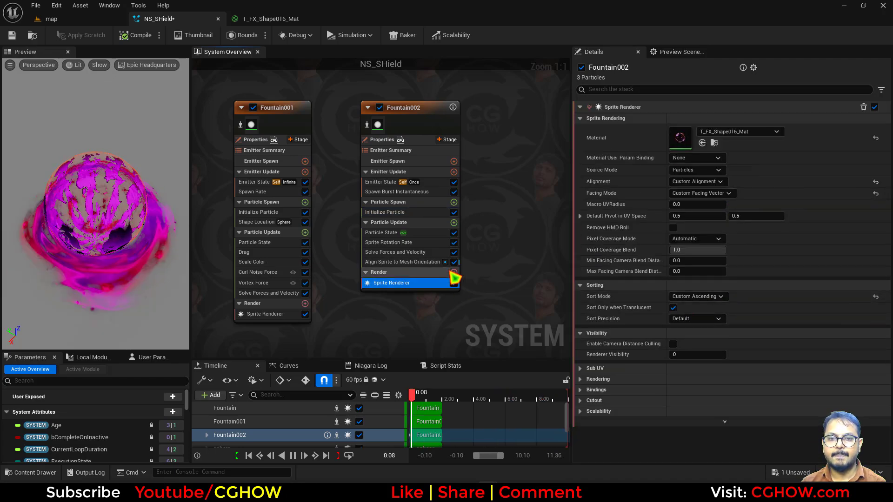
left_click(386, 212)
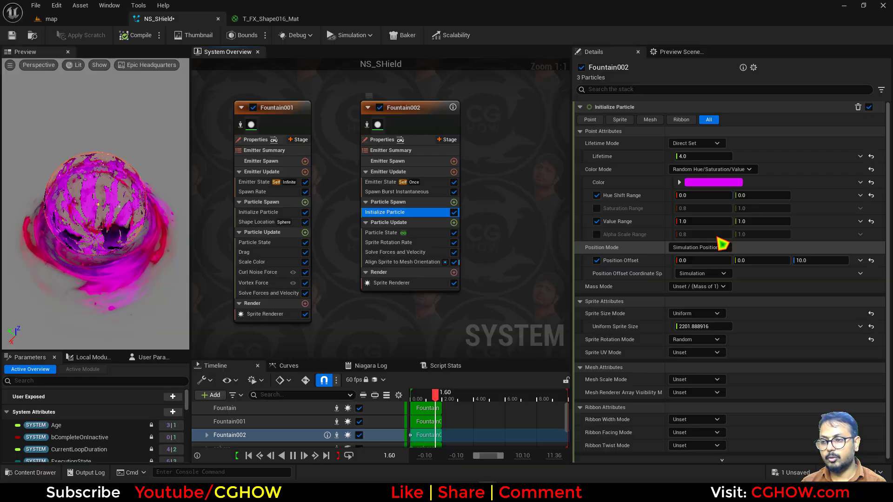
left_click(861, 261)
type("ran")
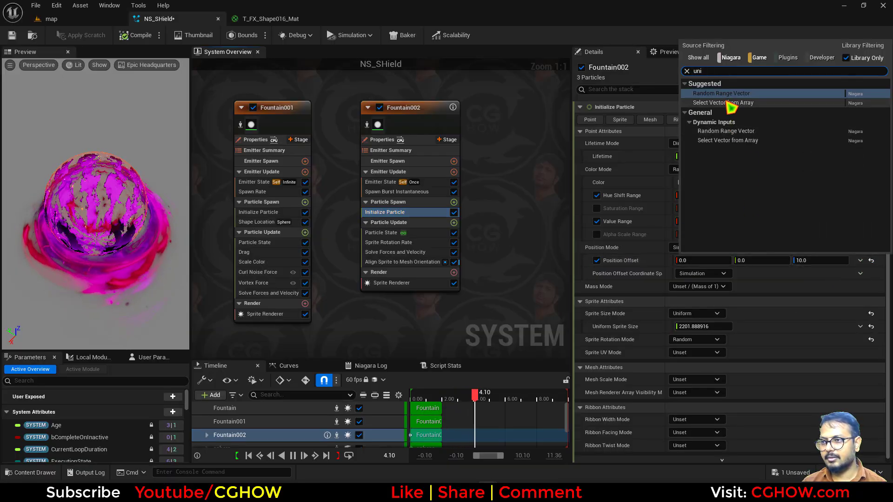
left_click(728, 97)
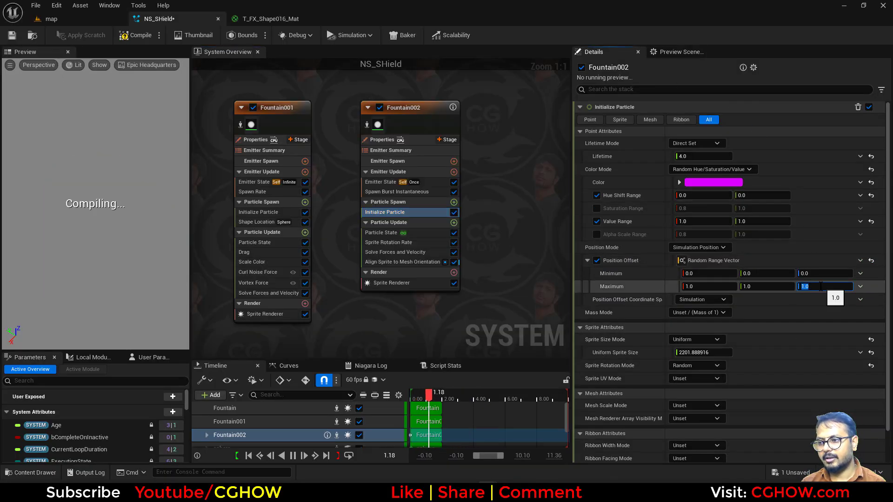
Set the Position Offset range to minimum 0, 0, 12 and maximum 0, 0, 10, and check the swirl in the map level
type("10")
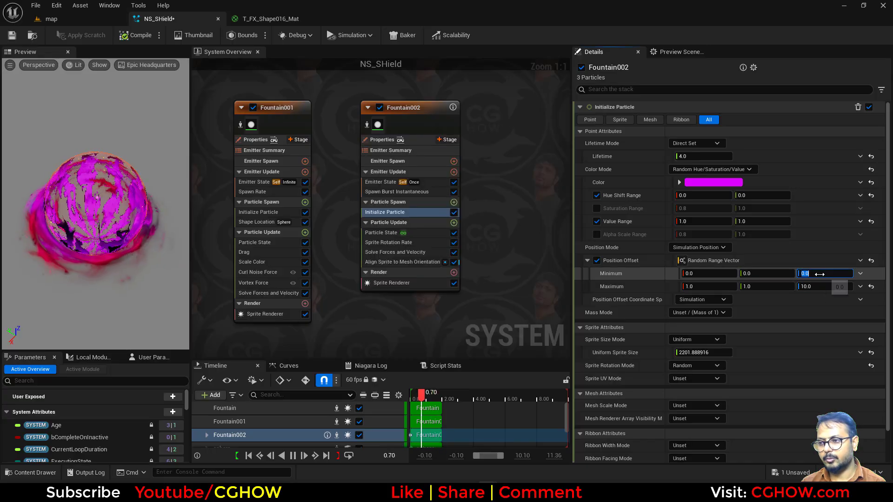
type("12")
key("Return")
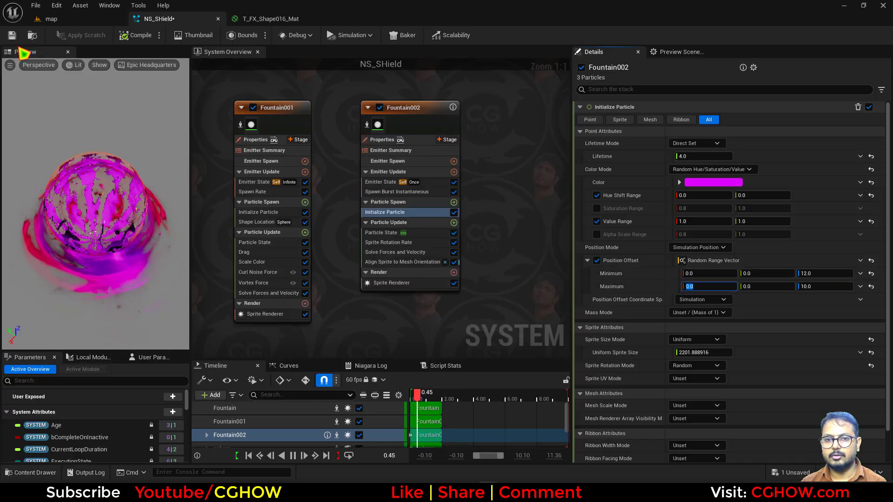
left_click(42, 18)
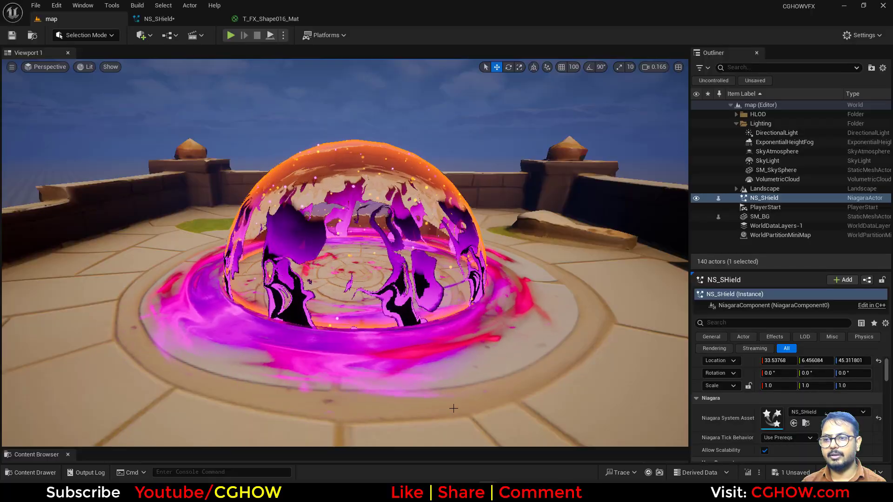